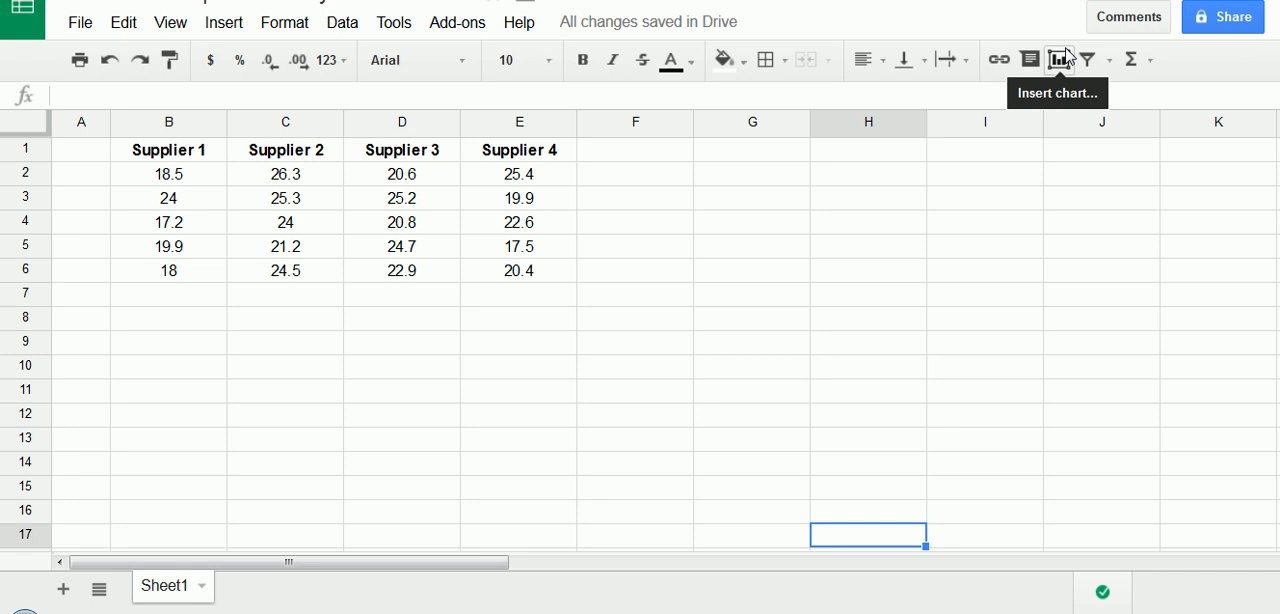
- Examine the measurements in B2:E6 listed under the Supplier 1 to Supplier 4 headings
drag(182, 153, 524, 273)
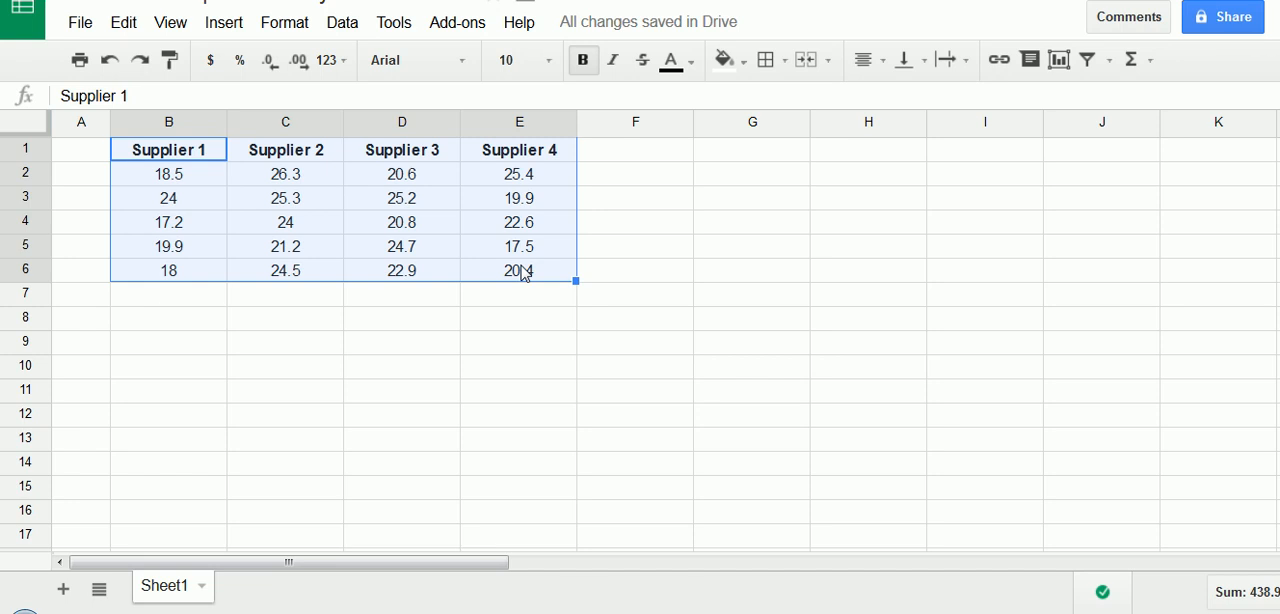
click(358, 228)
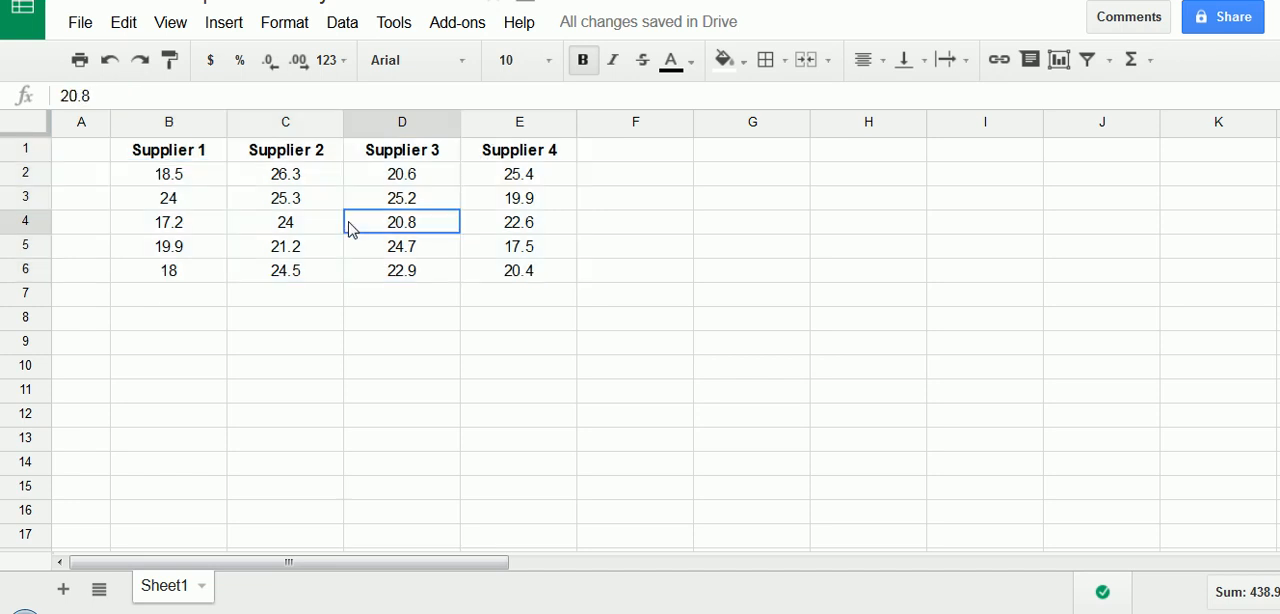
click(210, 158)
drag(194, 171, 508, 282)
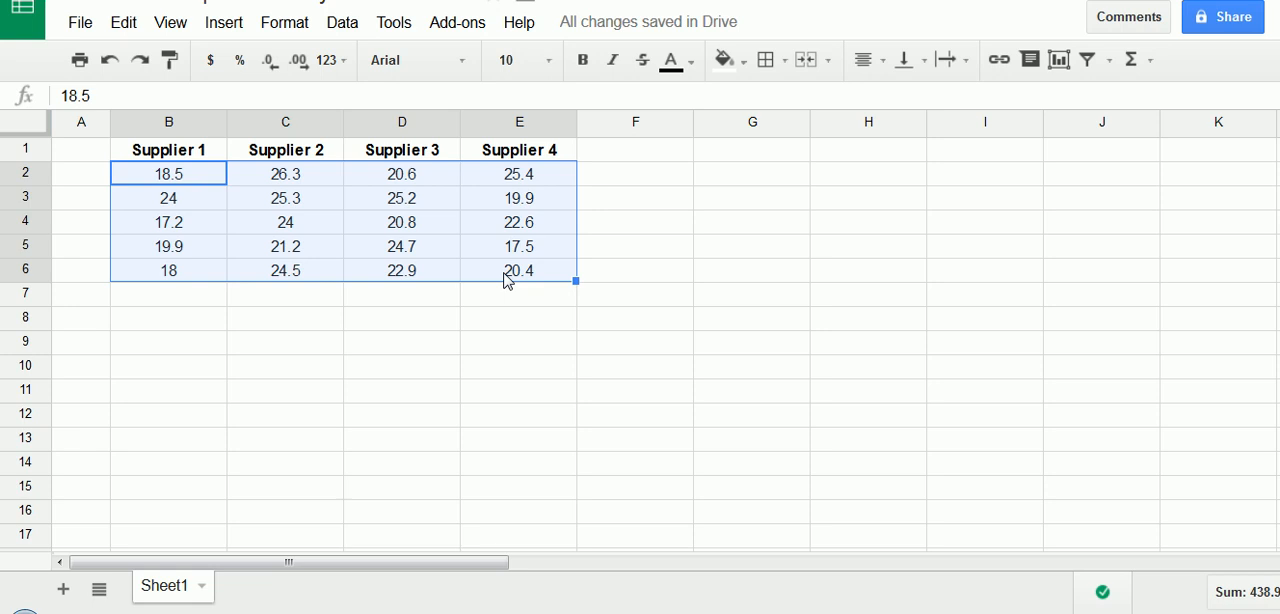
click(306, 324)
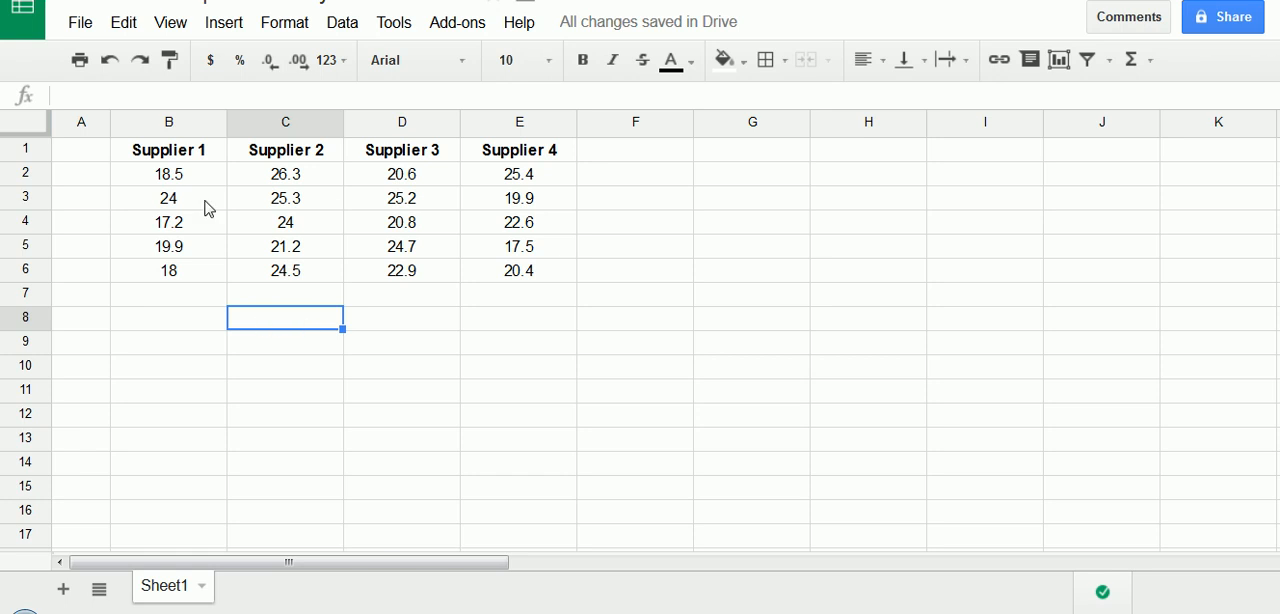
drag(206, 150, 549, 282)
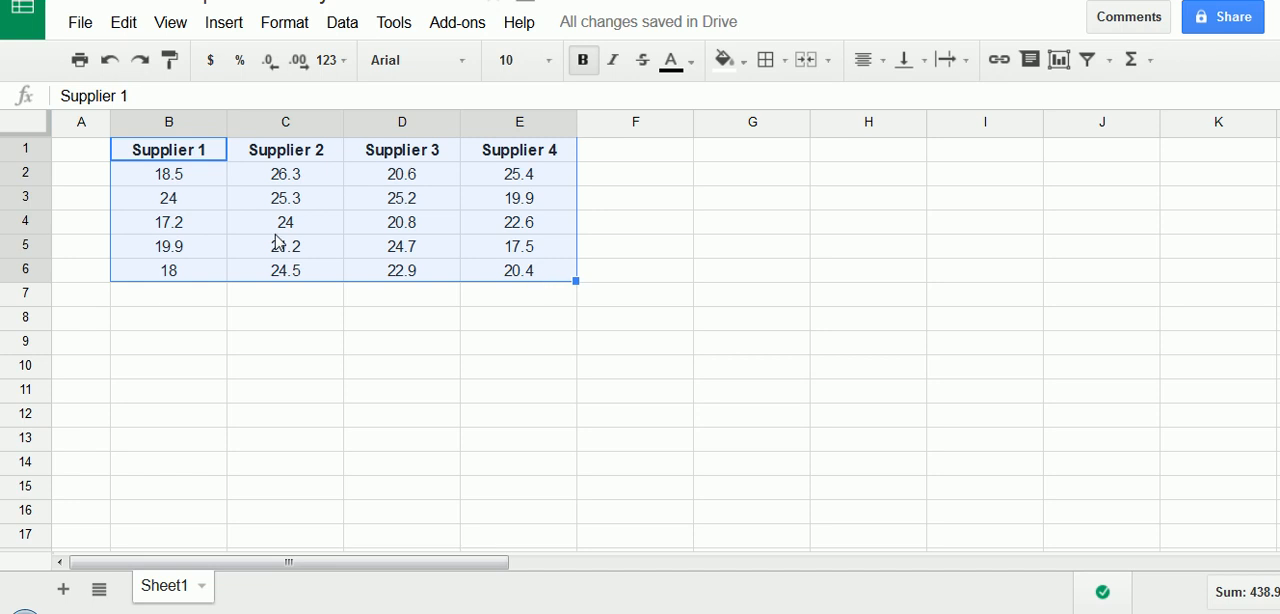
click(198, 174)
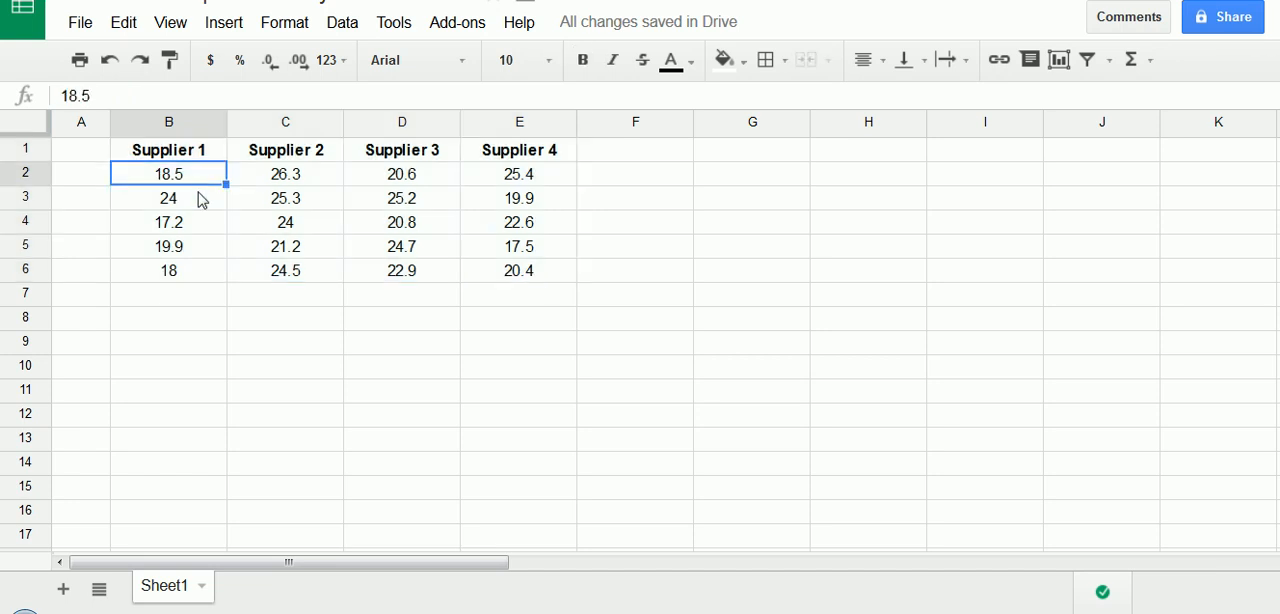
click(201, 198)
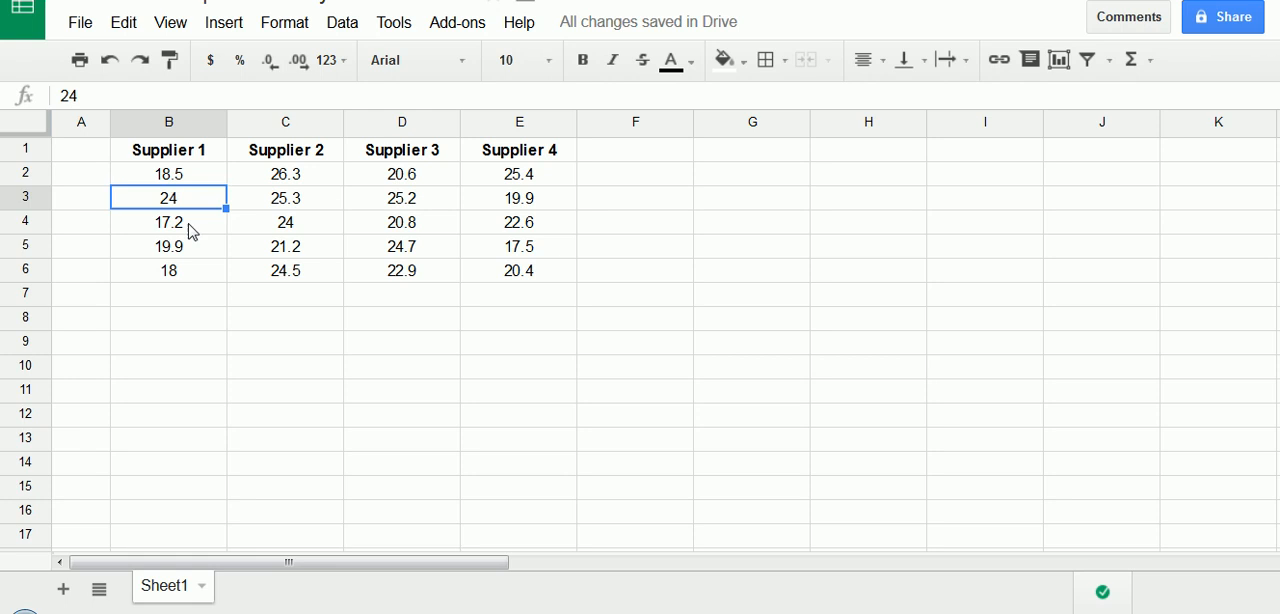
click(194, 228)
click(199, 250)
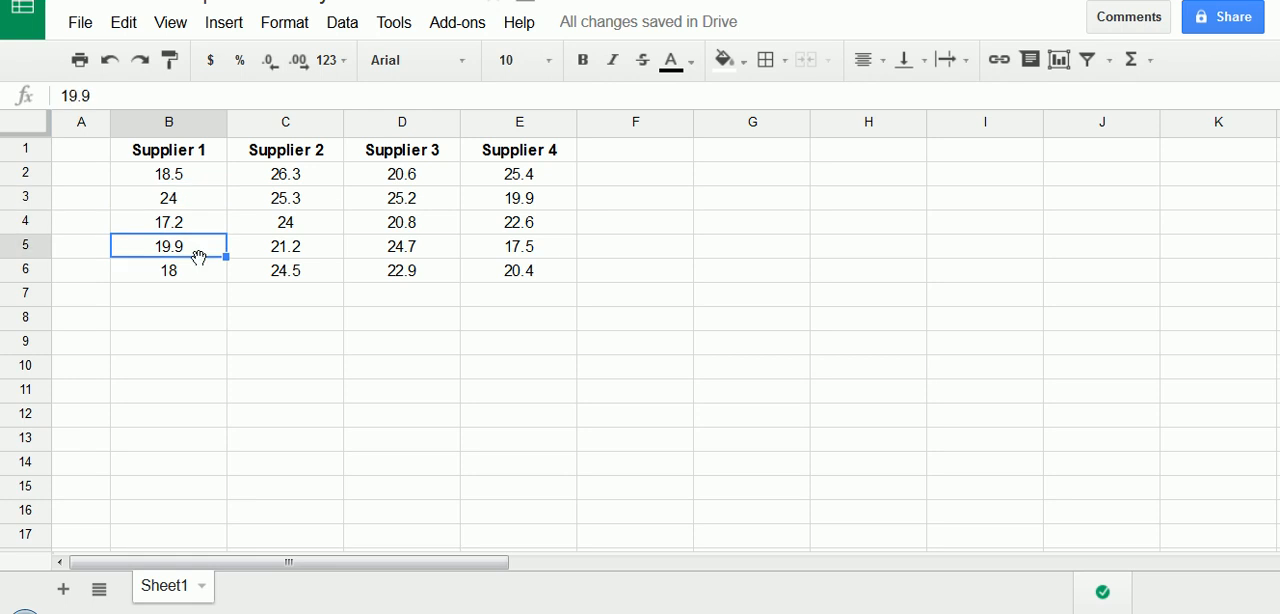
click(189, 158)
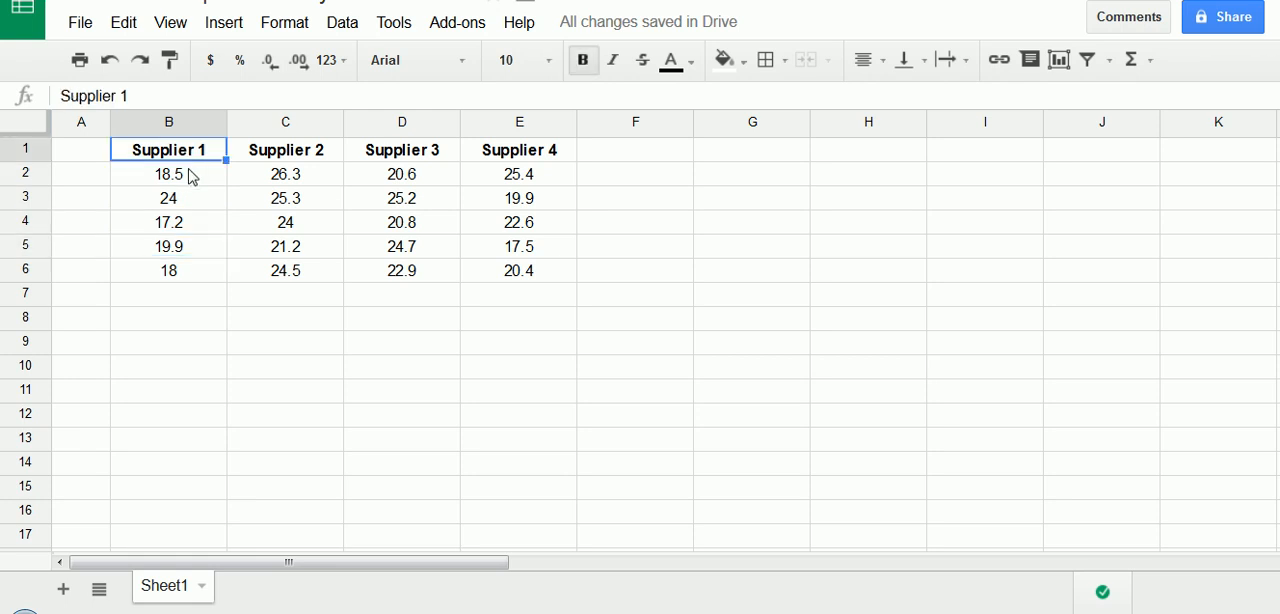
mouse_move(115, 170)
mouse_down()
mouse_move(223, 172)
mouse_move(117, 300)
mouse_move(120, 190)
mouse_up()
mouse_move(249, 158)
mouse_down()
mouse_move(329, 234)
mouse_move(255, 222)
mouse_move(248, 188)
mouse_up()
mouse_move(348, 170)
mouse_down()
mouse_move(410, 160)
mouse_move(375, 212)
mouse_move(382, 172)
mouse_up()
mouse_move(476, 176)
mouse_down()
mouse_move(578, 250)
mouse_move(480, 200)
mouse_up()
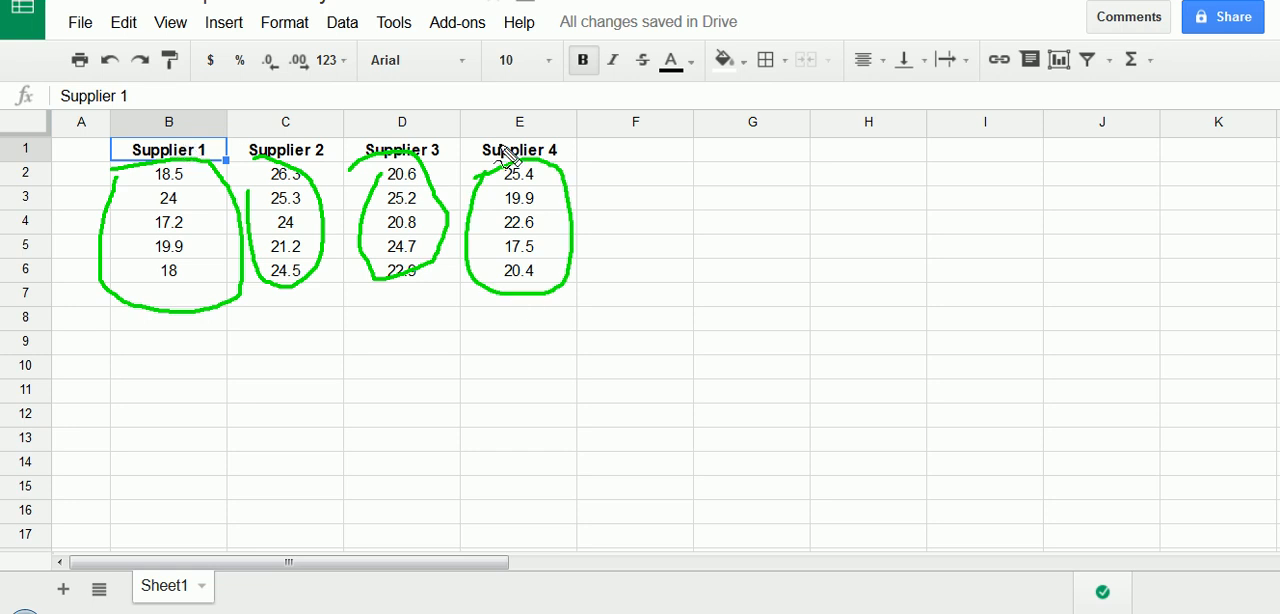
key(Escape)
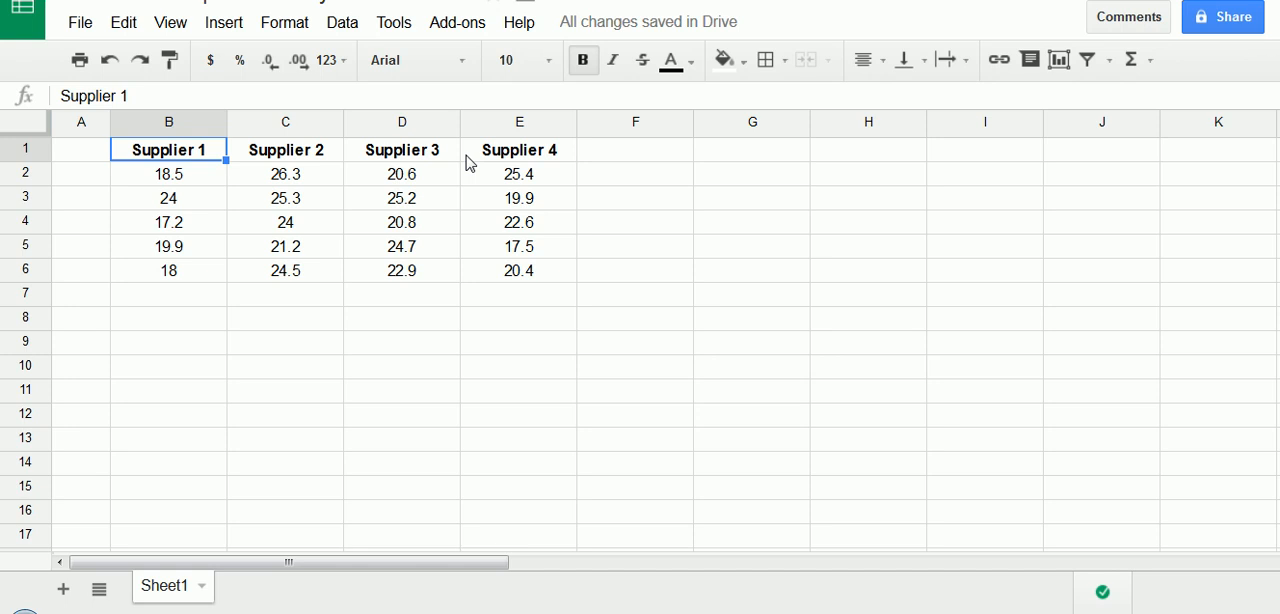
- Label the summary rows beneath the data with "xbars" in A7 and "s^2" in A8
click(98, 300)
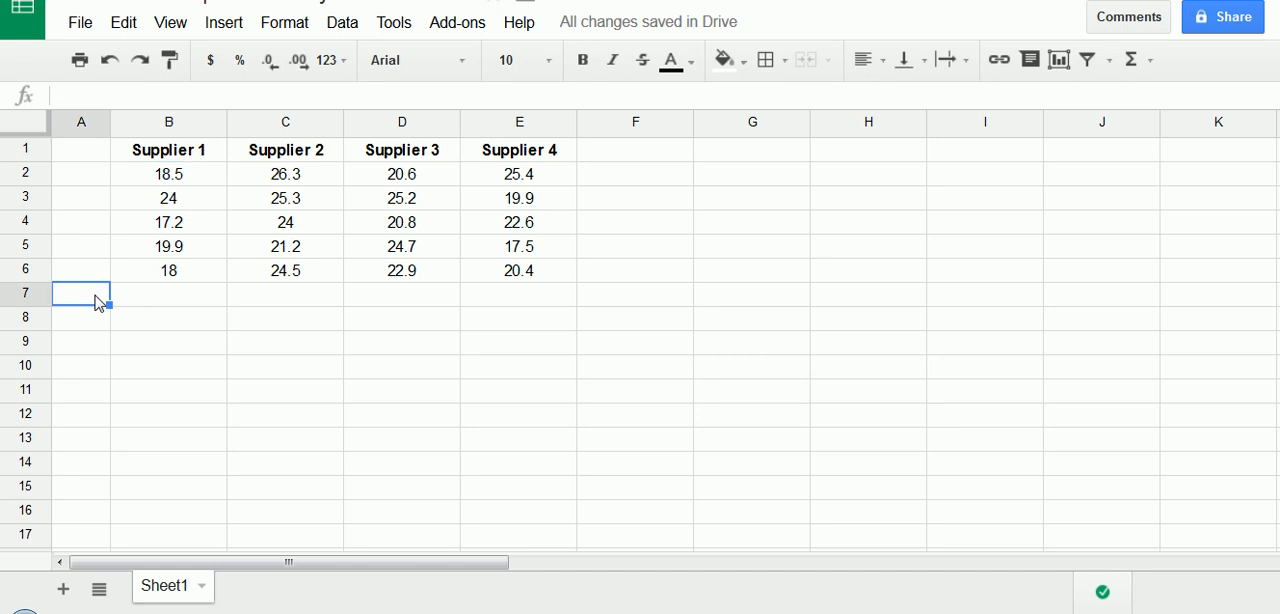
double_click(99, 300)
key(Return)
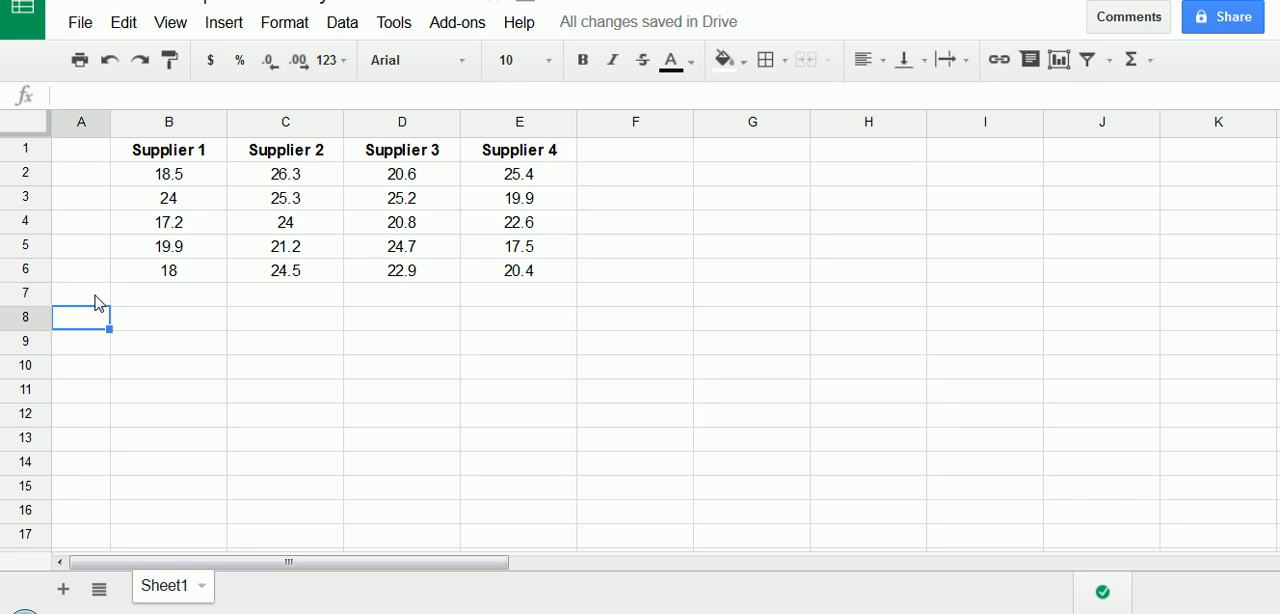
click(99, 302)
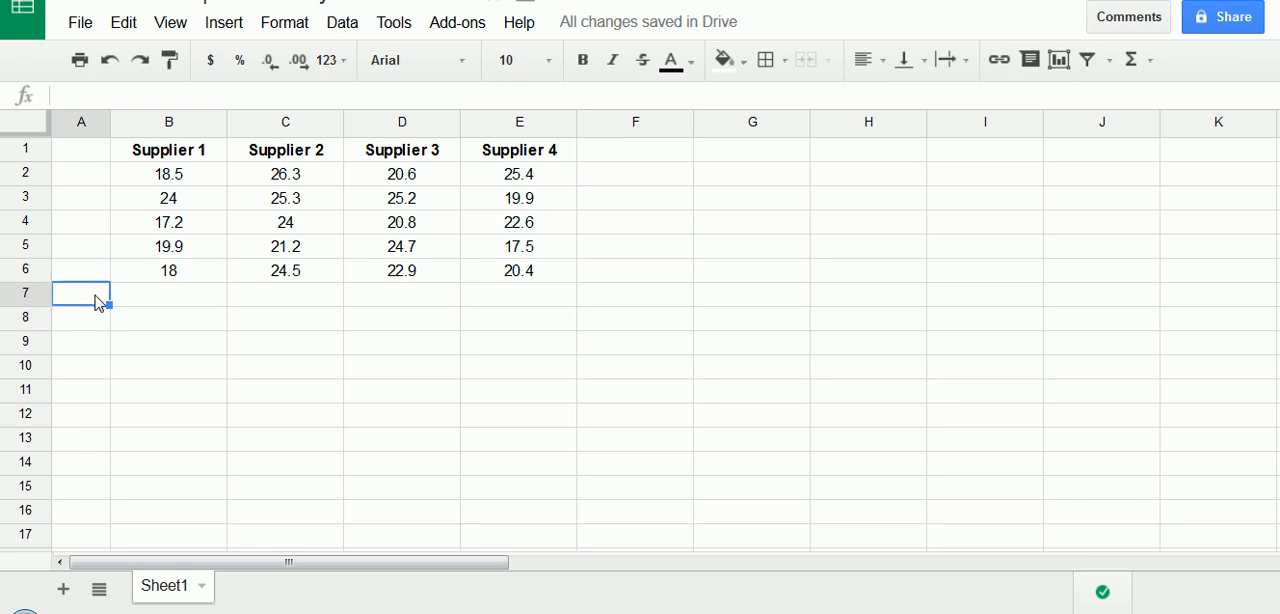
text(xbars)
key(Return)
text(s)
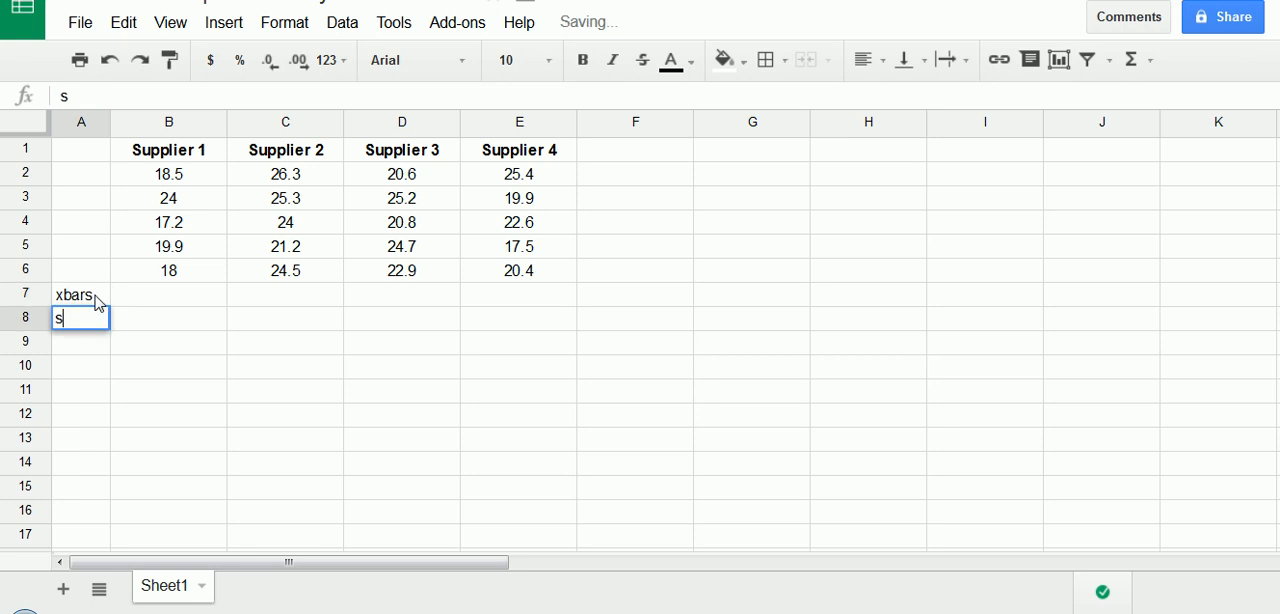
text(^2)
key(Return)
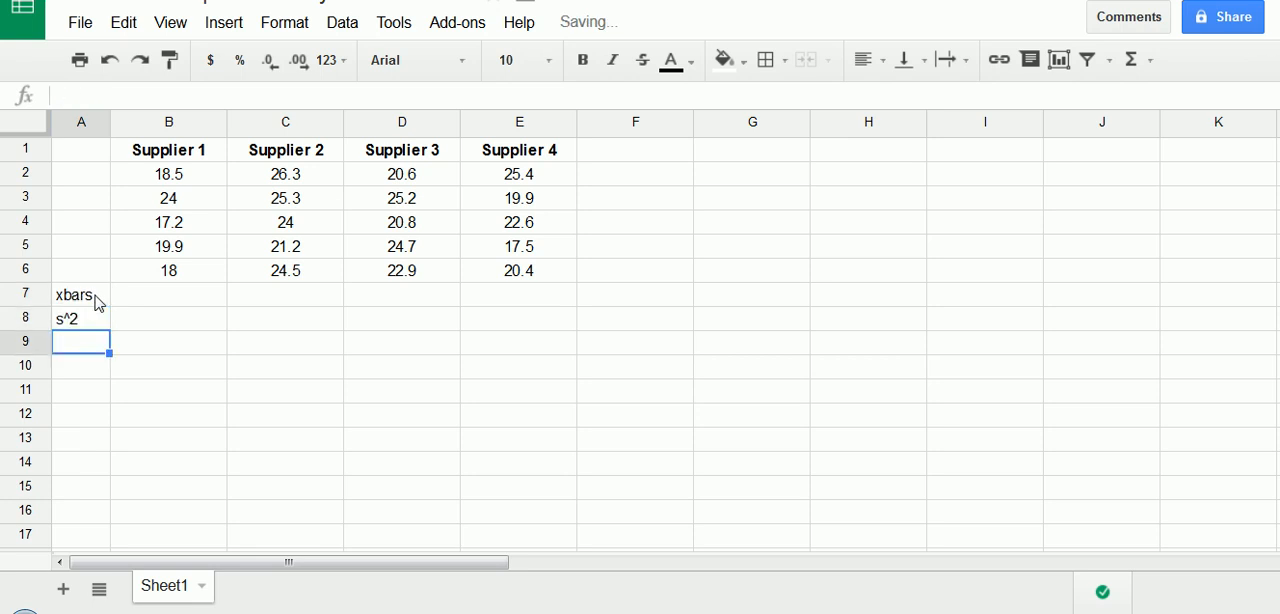
click(99, 303)
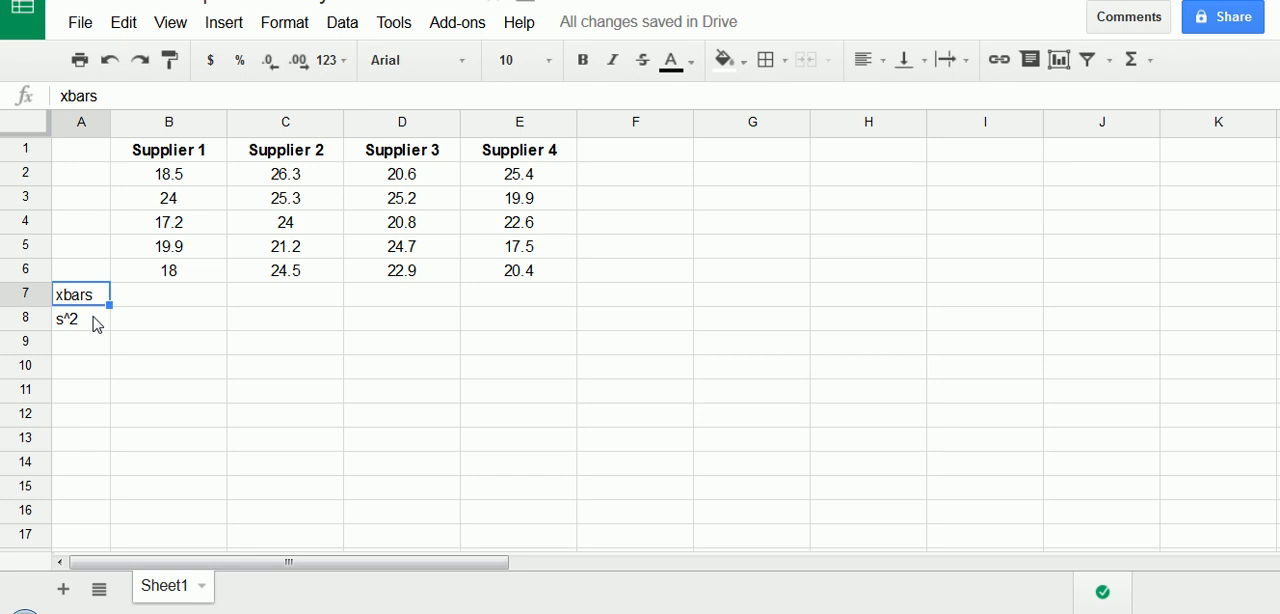
click(97, 322)
- Add a bottom border to B6:E6 to separate the supplier data from the summary rows
click(170, 298)
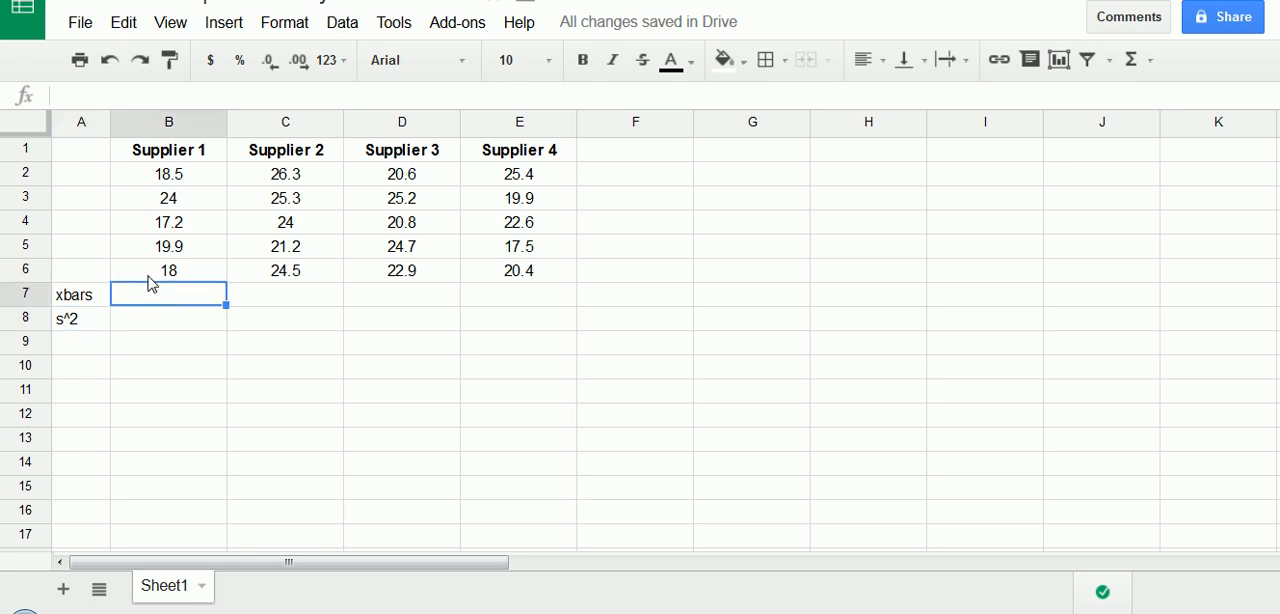
drag(151, 277, 500, 277)
click(197, 292)
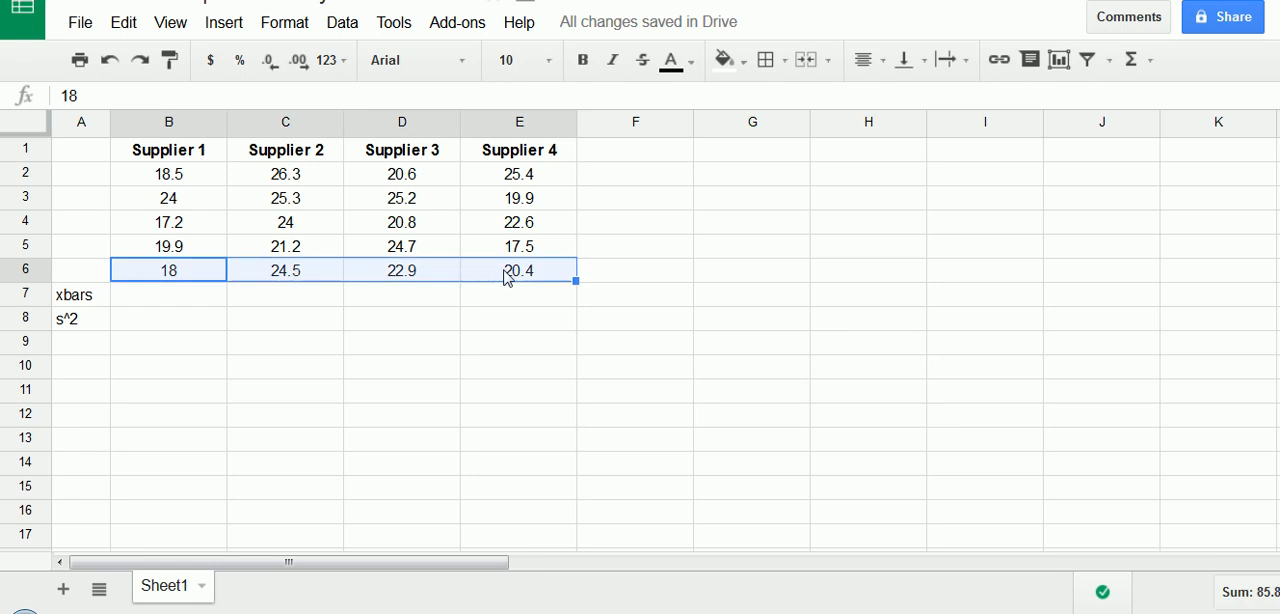
click(770, 60)
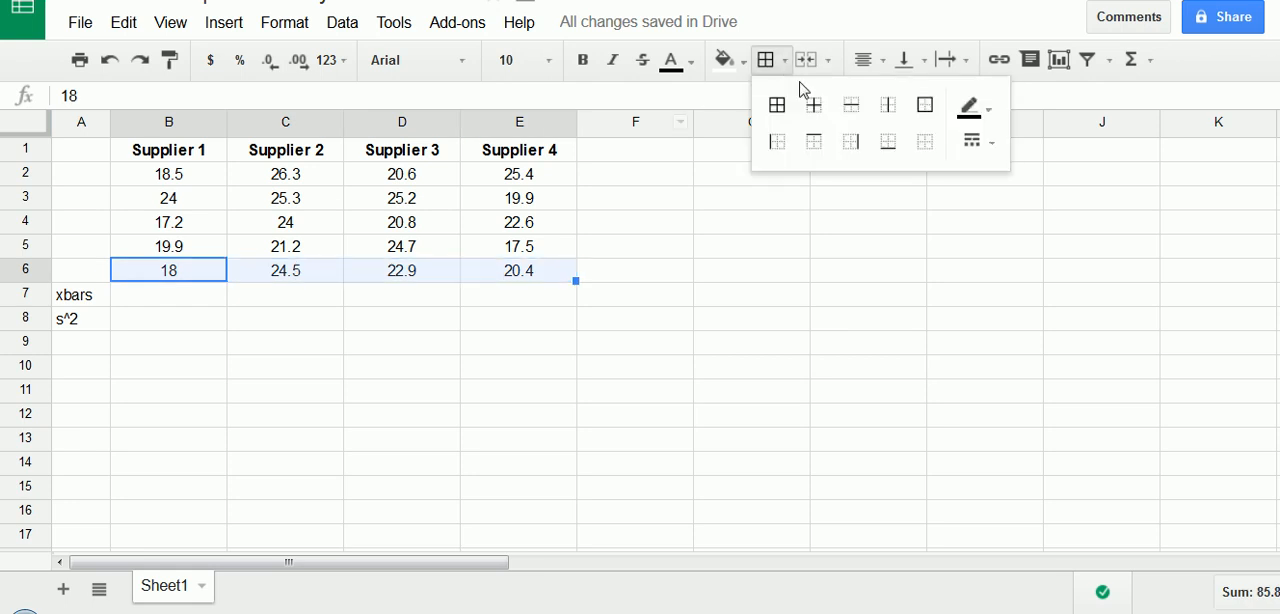
click(886, 141)
click(486, 291)
- Calculate Supplier 1's mean in B7 with =average(B2:B6) and fill the formula across to E7
click(216, 305)
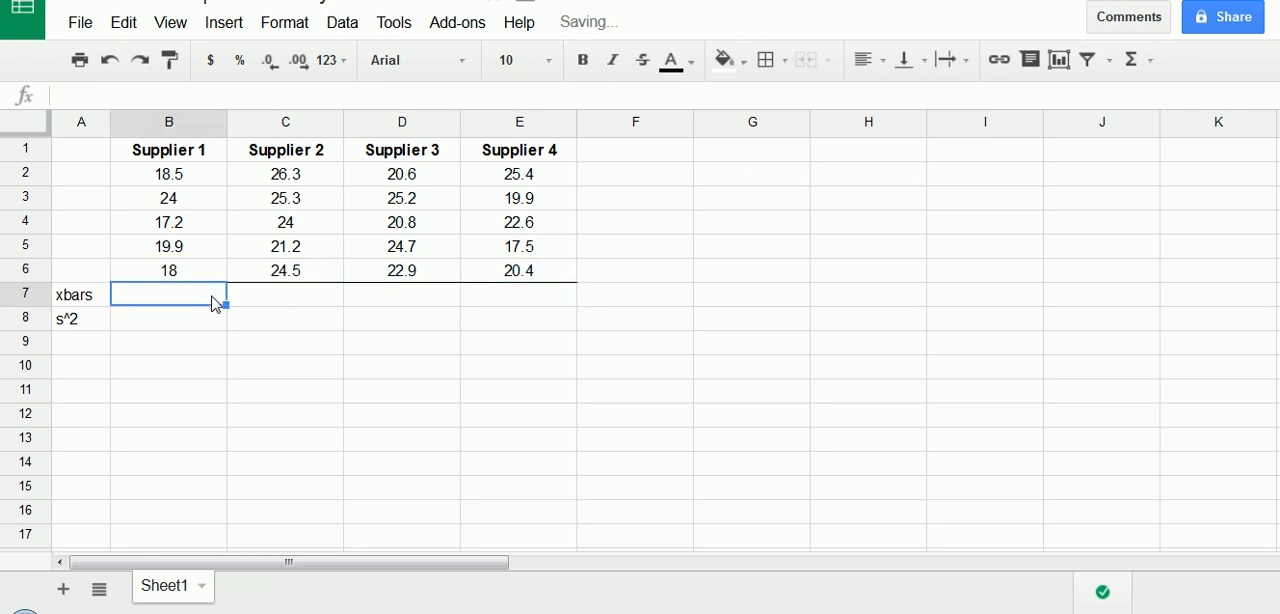
text(=average()
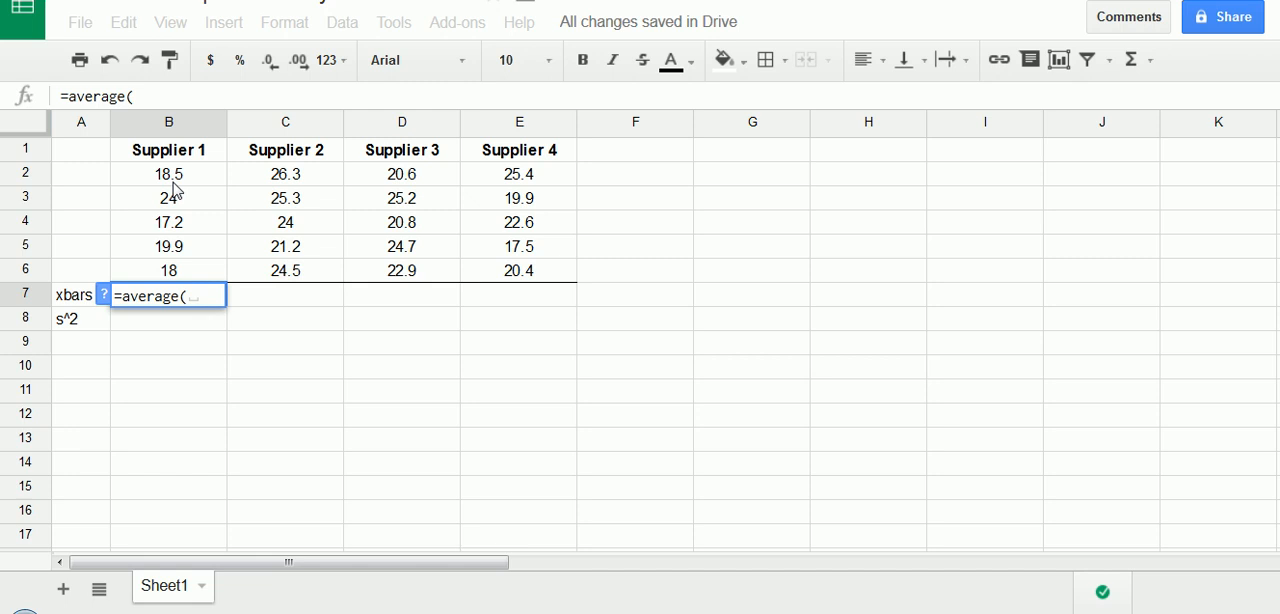
drag(178, 175, 178, 270)
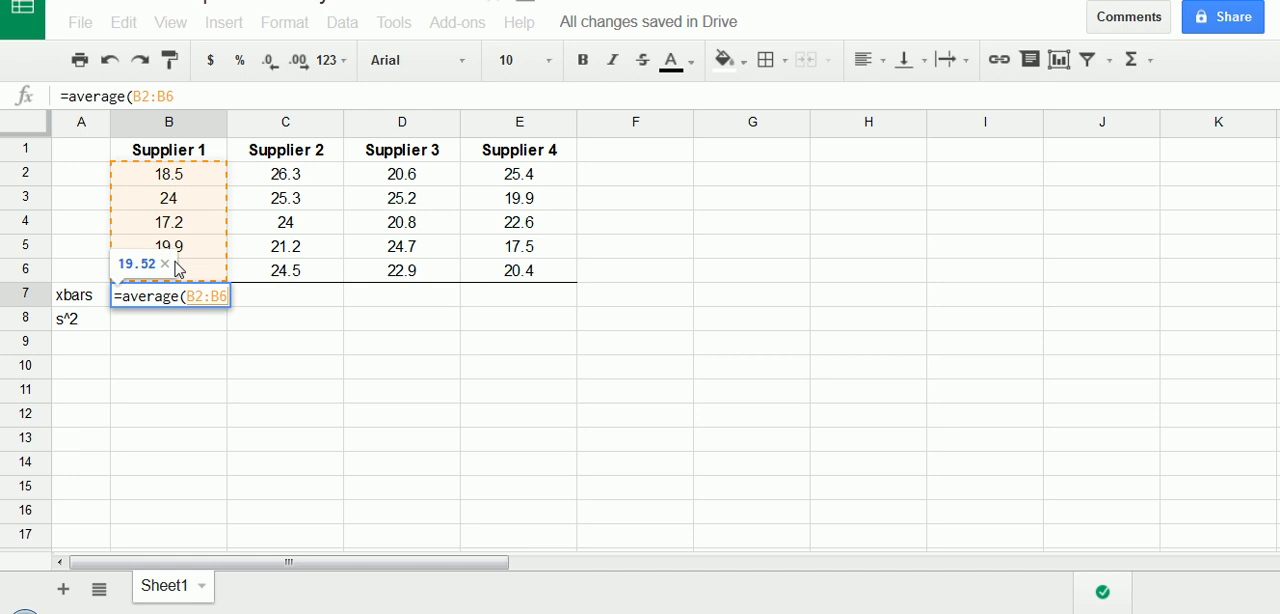
key(Return)
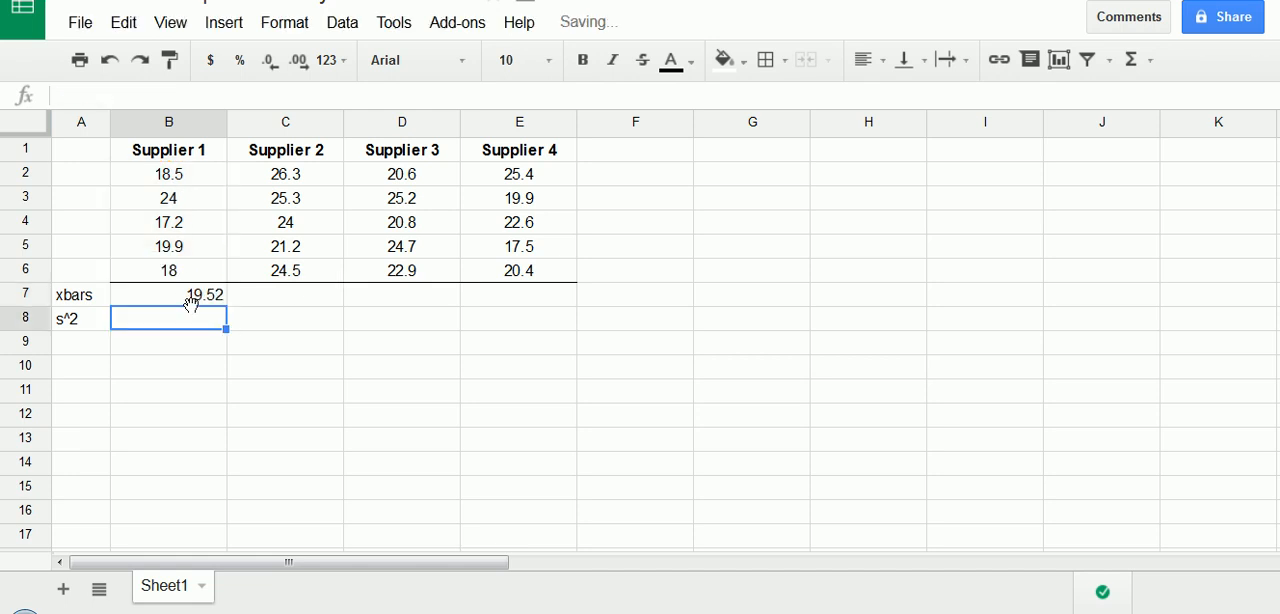
click(203, 300)
drag(226, 304, 560, 300)
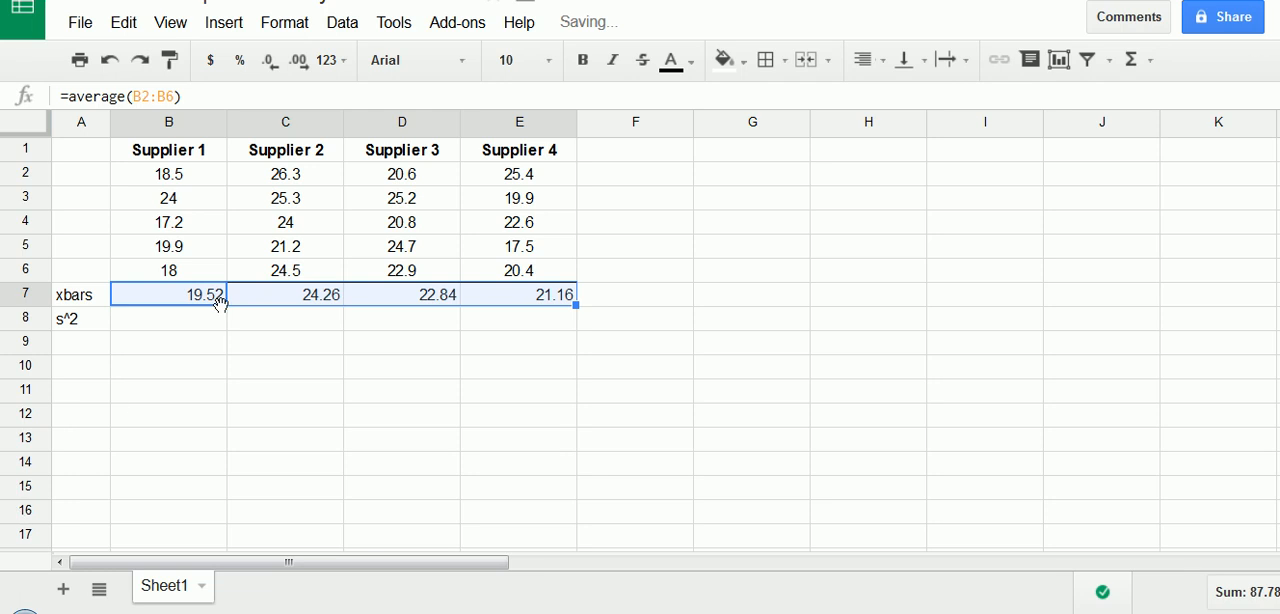
- Center the supplier means in B7:E7 horizontally
click(288, 326)
drag(213, 300, 525, 298)
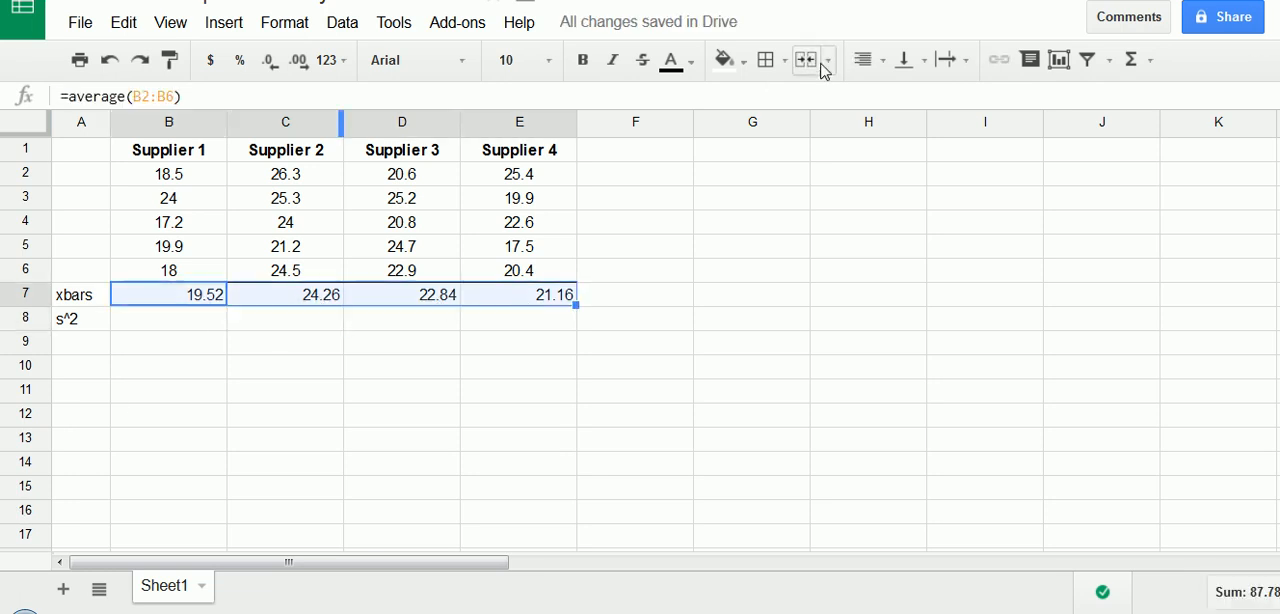
click(873, 66)
click(901, 98)
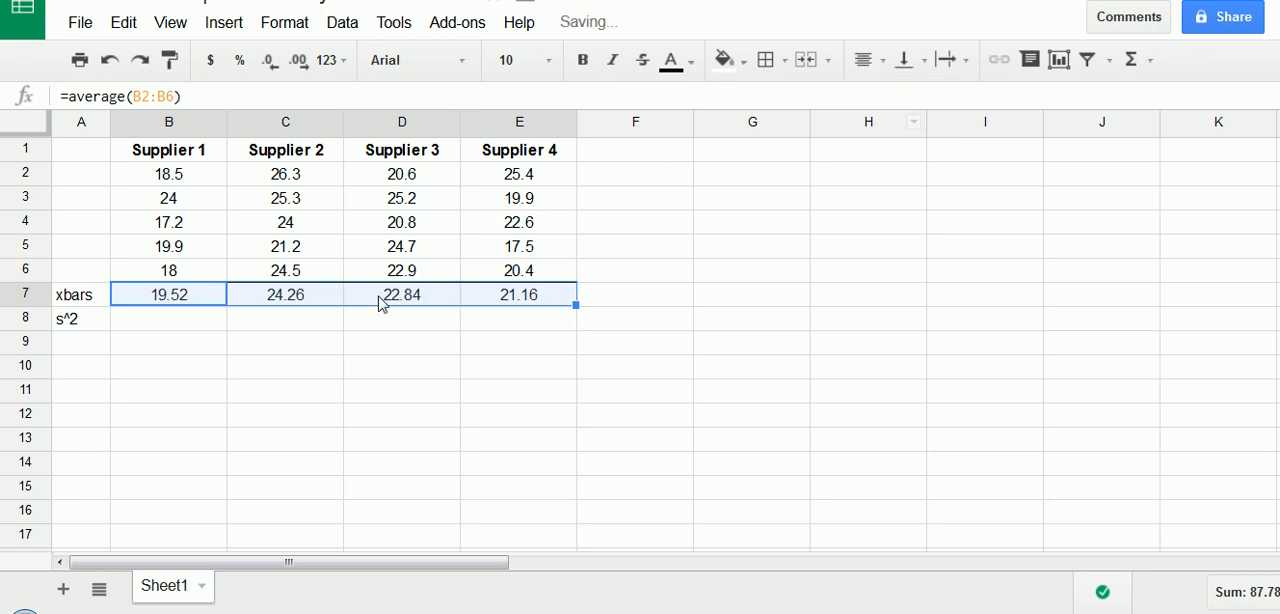
- Calculate Supplier 1's sample variance in B8 with =VARA(B2:B6) and fill the formula across to E8
click(189, 331)
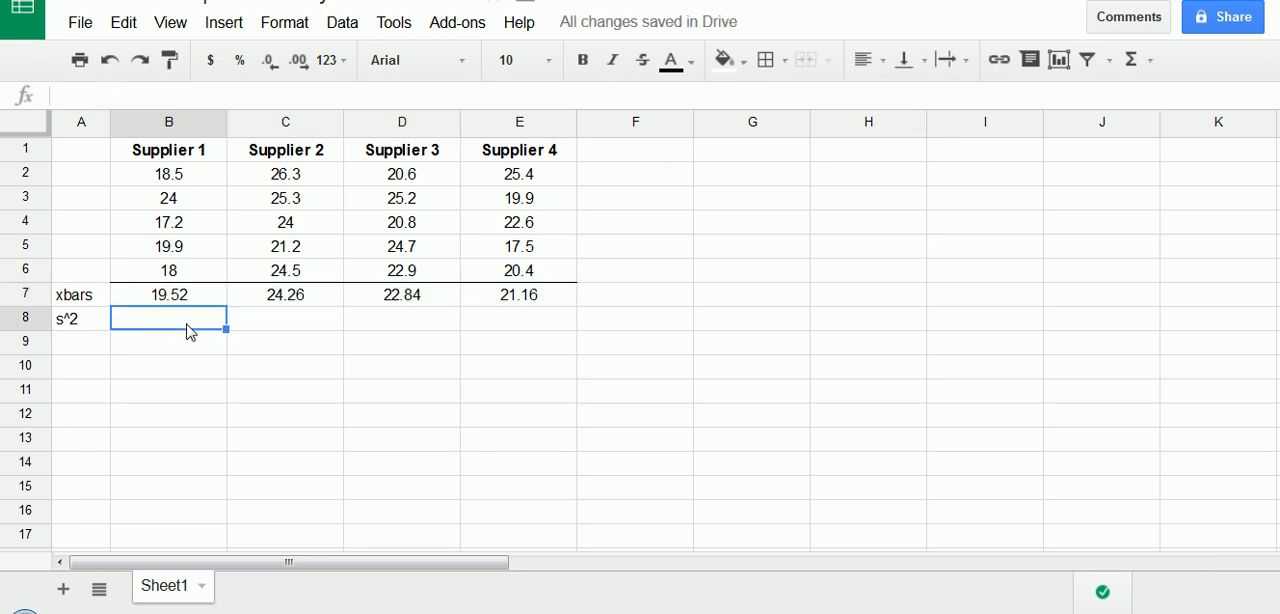
text(=)
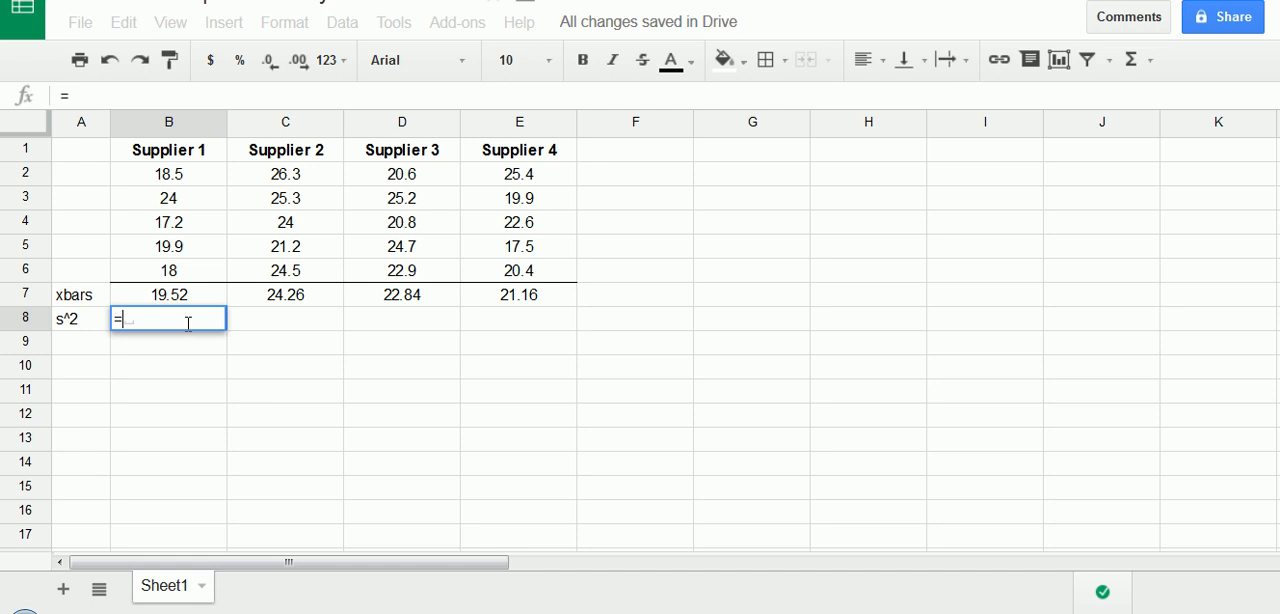
text(var)
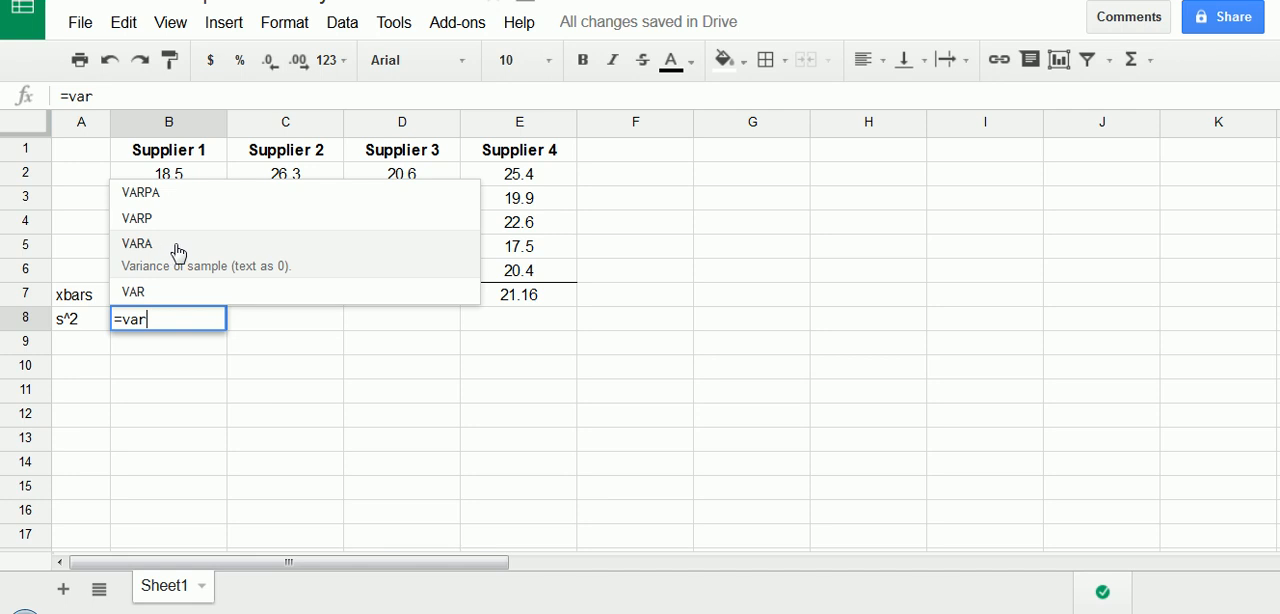
click(176, 253)
drag(196, 176, 192, 273)
key(Return)
click(224, 323)
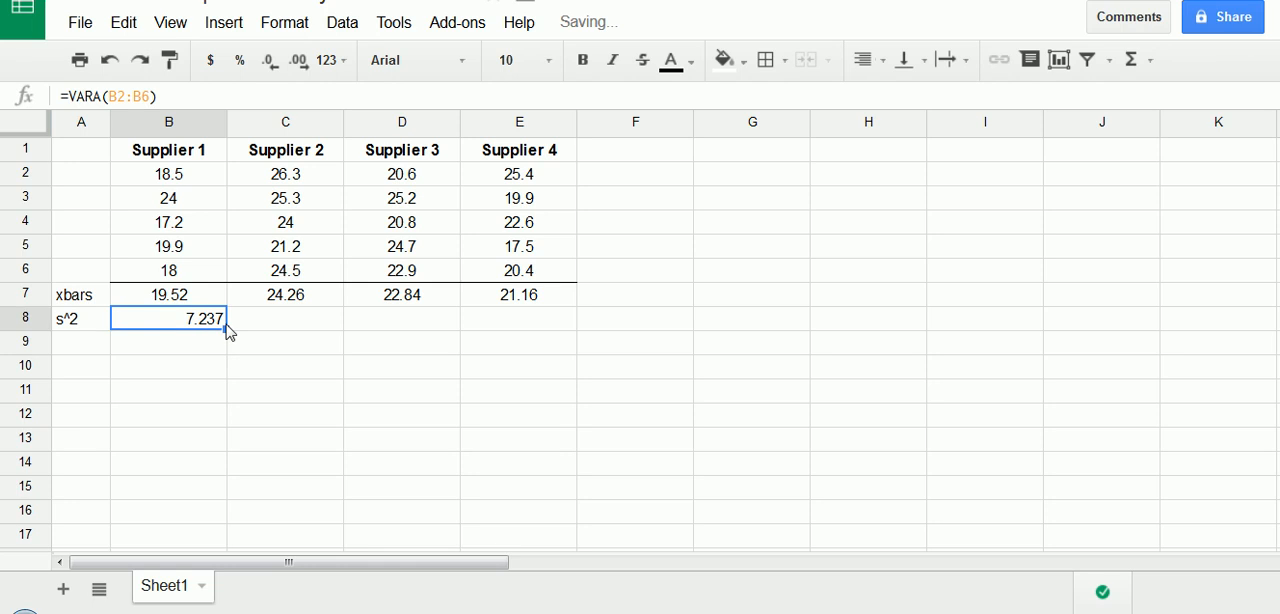
drag(226, 327, 495, 335)
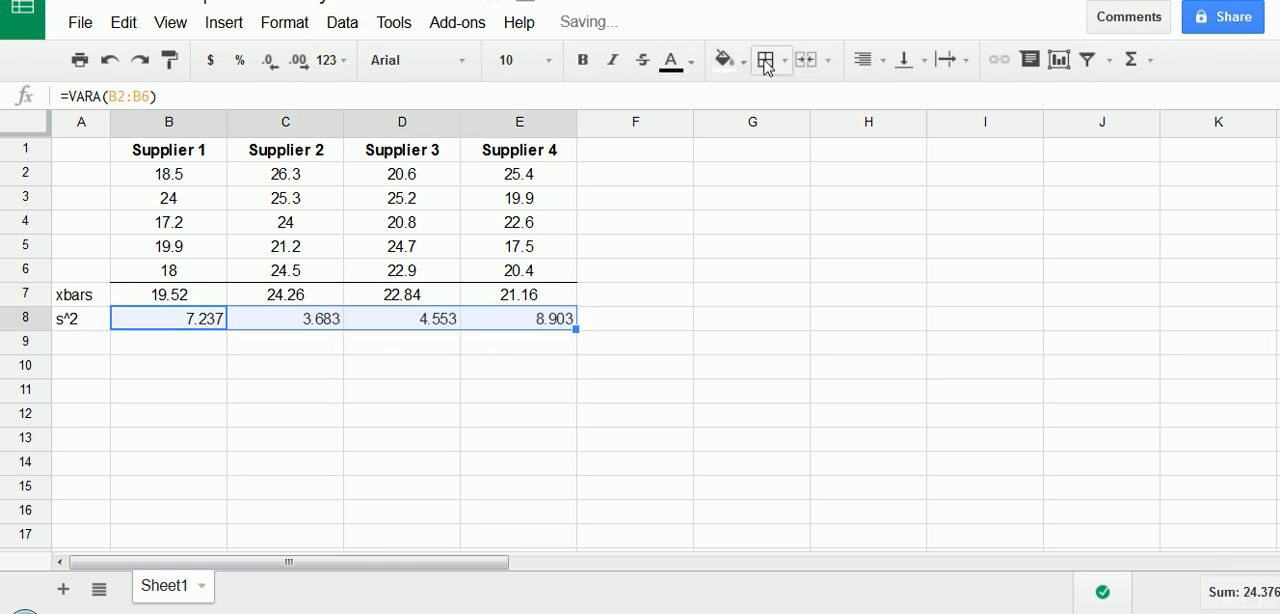
- Center the supplier variances in B8:E8 horizontally and keep that range selected
click(864, 62)
click(887, 100)
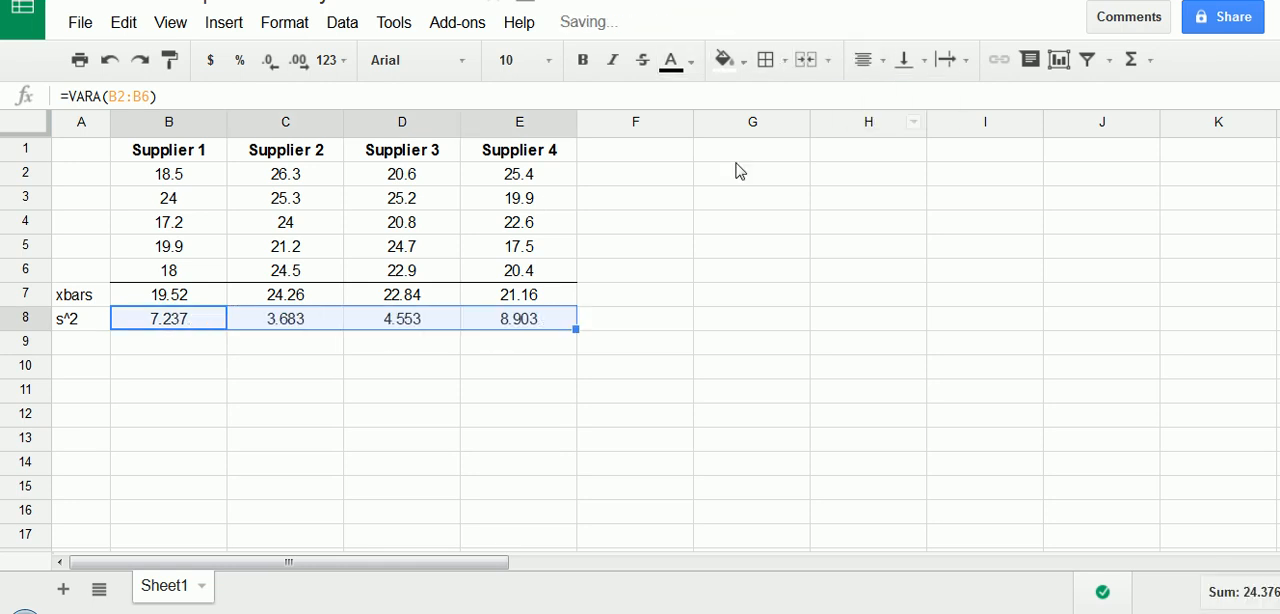
click(253, 352)
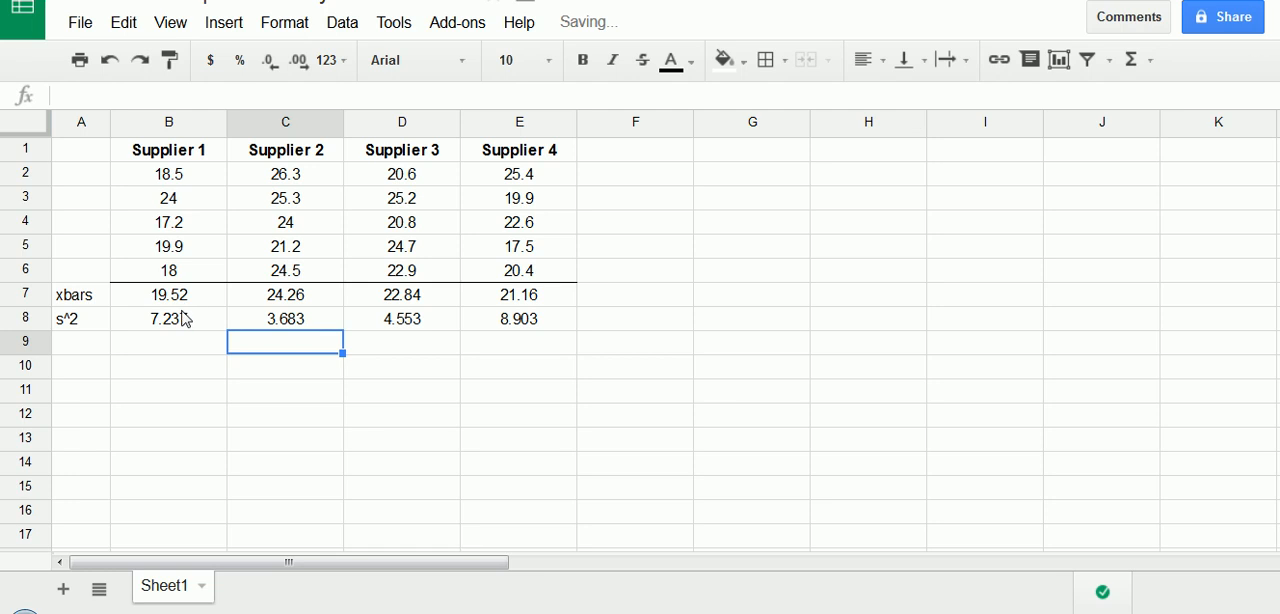
drag(185, 318, 510, 317)
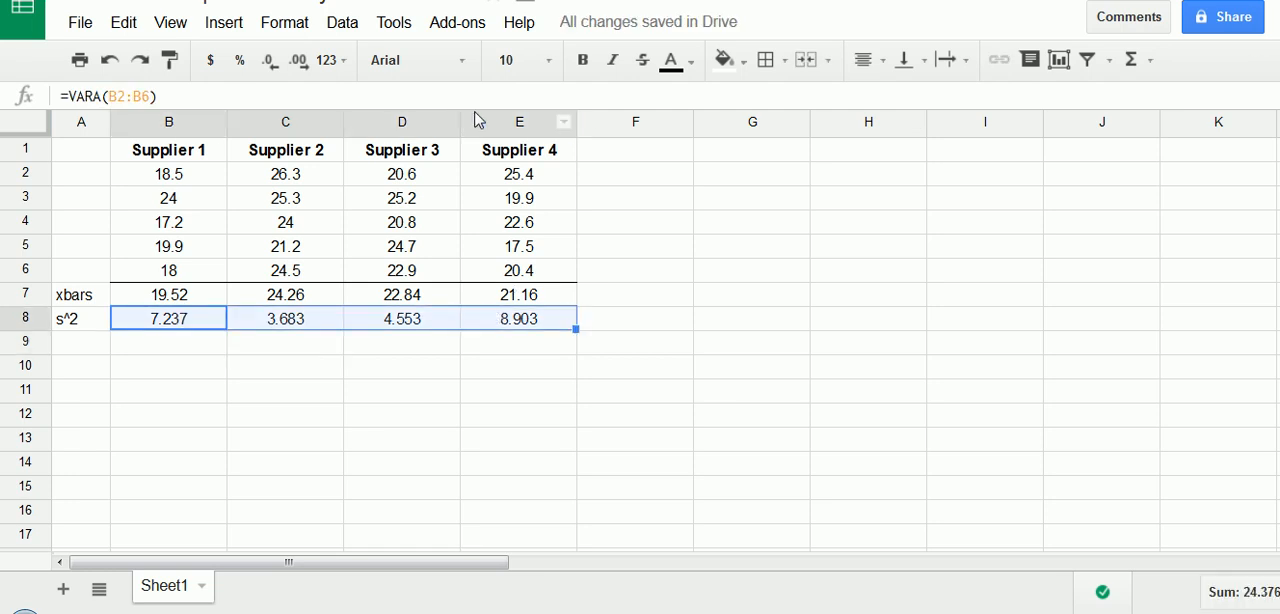
- Reduce the supplier variances in B8:E8 to two decimal places
click(300, 72)
click(284, 66)
click(284, 66)
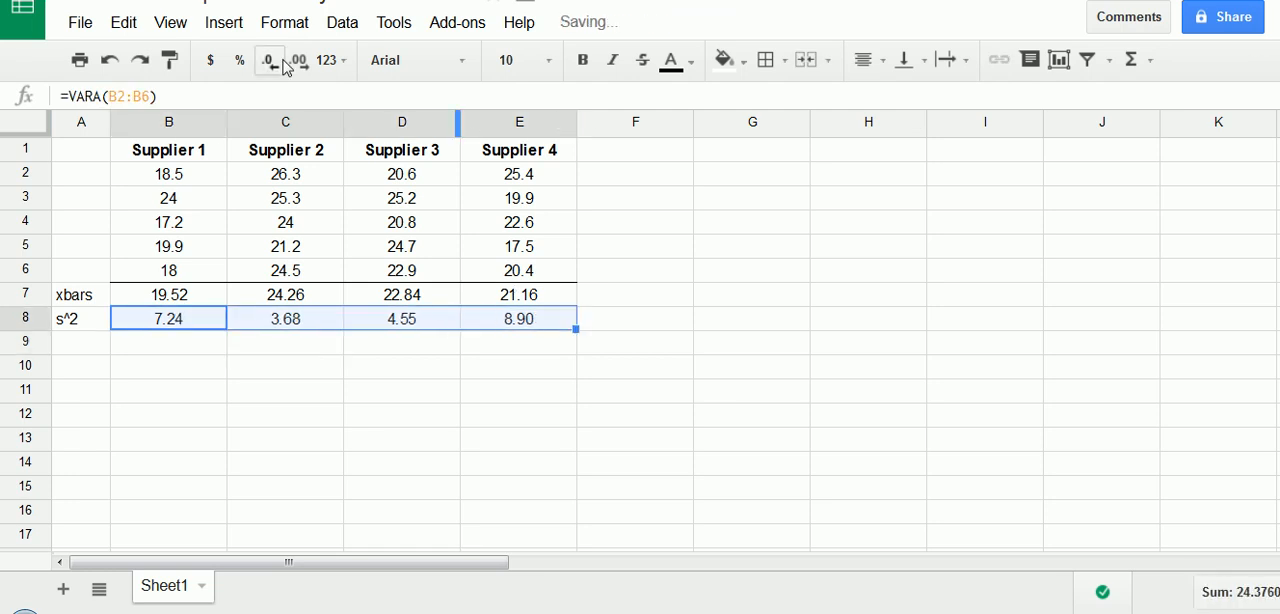
click(400, 294)
click(257, 400)
- Examine the supplier means in B7:E7 and the average formula behind each one
drag(180, 292, 489, 305)
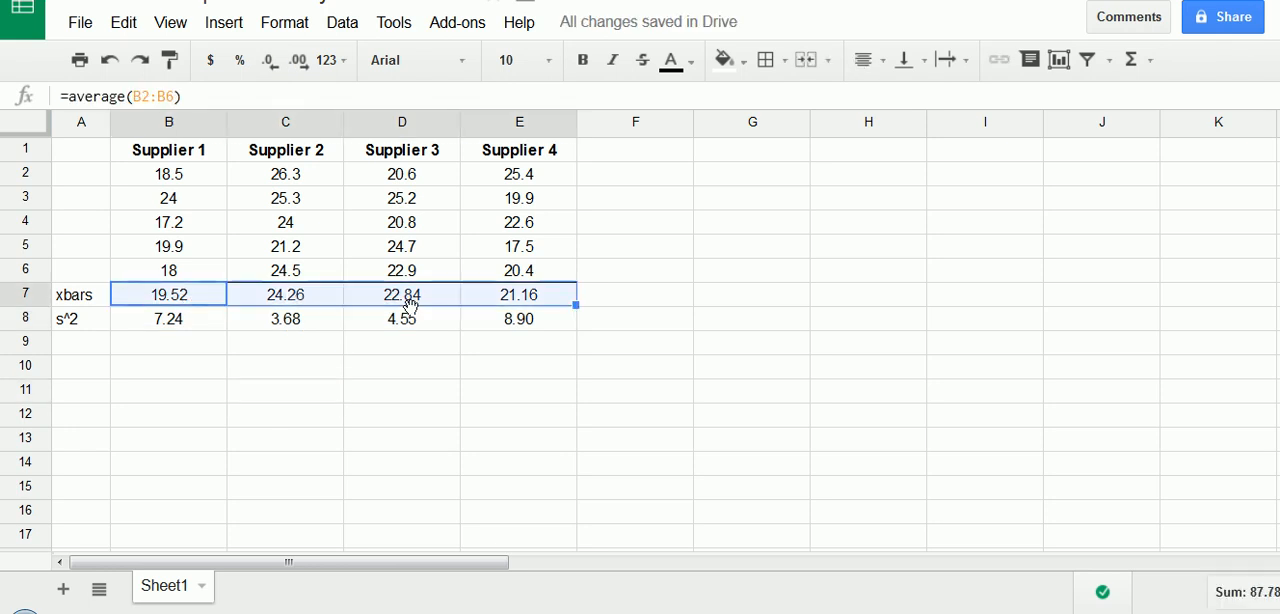
click(413, 299)
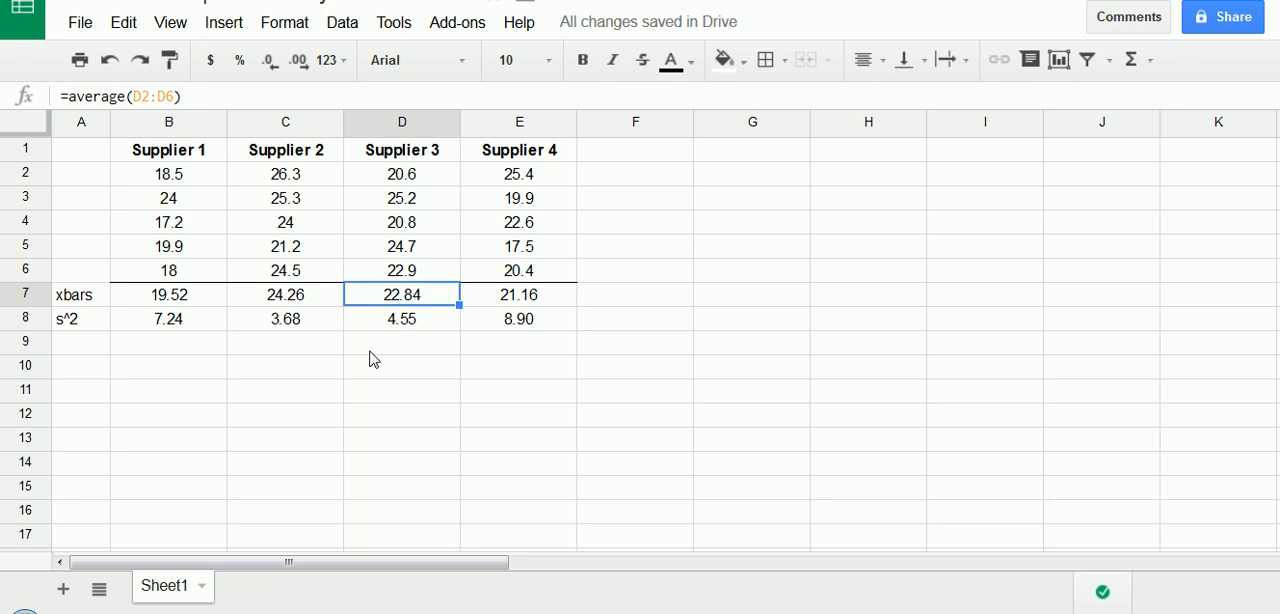
click(318, 296)
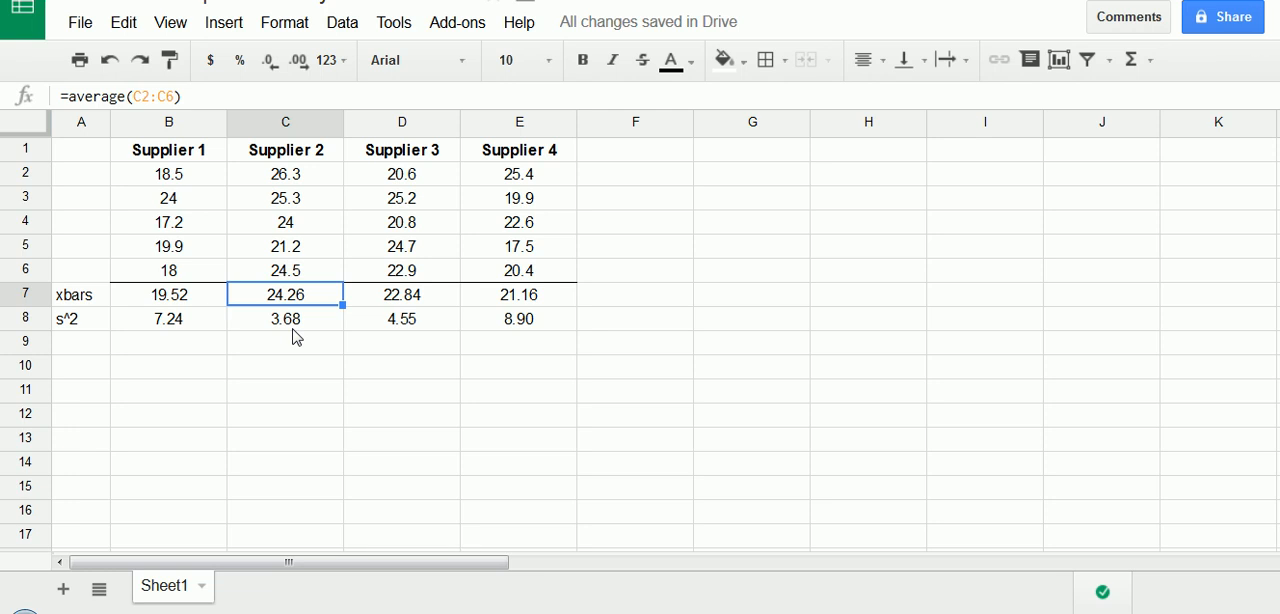
click(189, 298)
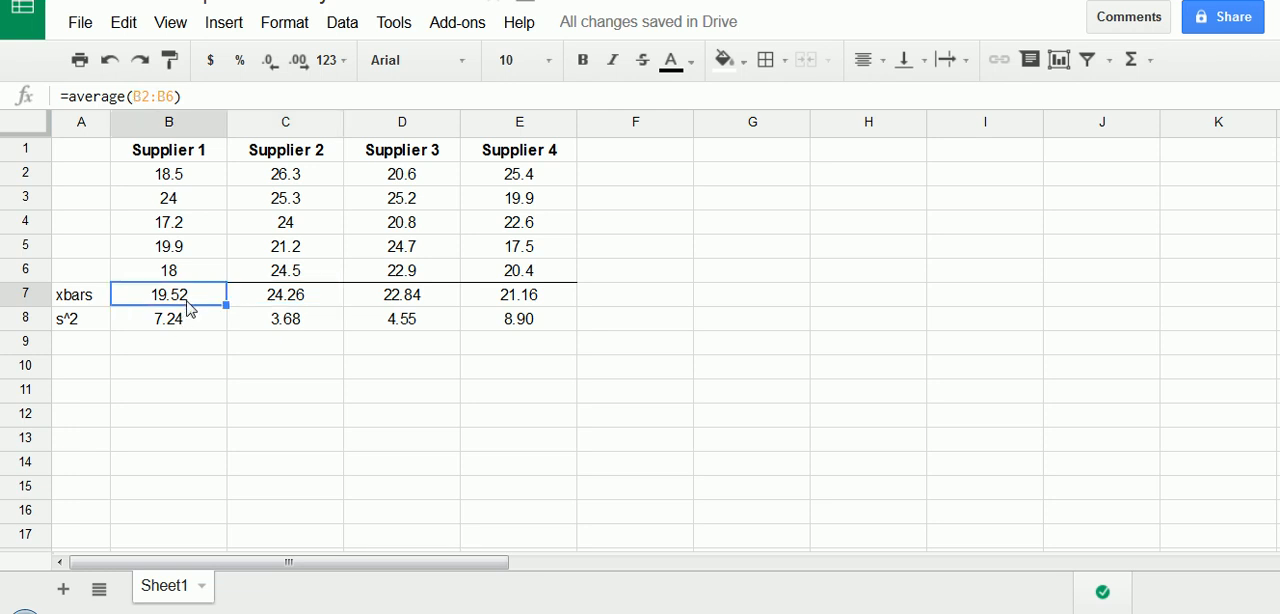
click(309, 296)
click(405, 293)
click(500, 296)
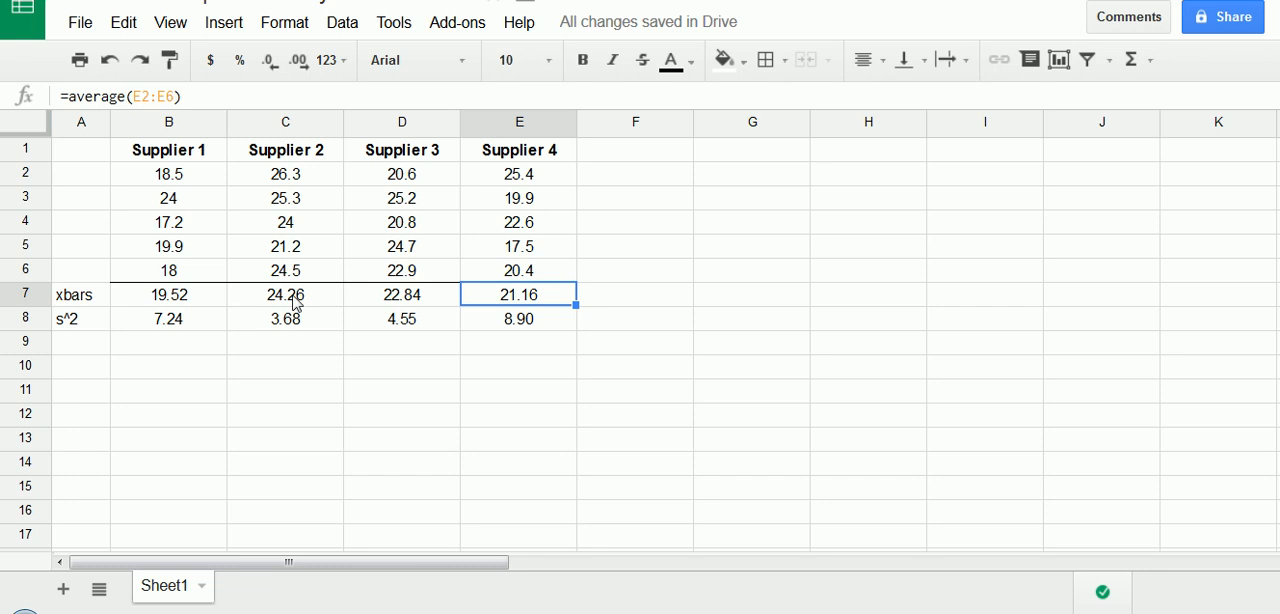
mouse_move(683, 182)
mouse_down()
mouse_move(673, 216)
mouse_move(697, 214)
mouse_move(697, 199)
mouse_move(704, 218)
mouse_move(727, 213)
mouse_move(743, 229)
mouse_up()
click(727, 200)
mouse_move(767, 207)
mouse_down()
mouse_move(771, 243)
mouse_move(806, 220)
mouse_up()
mouse_move(795, 247)
mouse_down()
mouse_move(818, 218)
mouse_move(843, 222)
mouse_move(848, 240)
mouse_move(871, 221)
mouse_move(857, 257)
mouse_move(900, 236)
mouse_move(906, 260)
mouse_move(934, 229)
mouse_move(924, 266)
mouse_up()
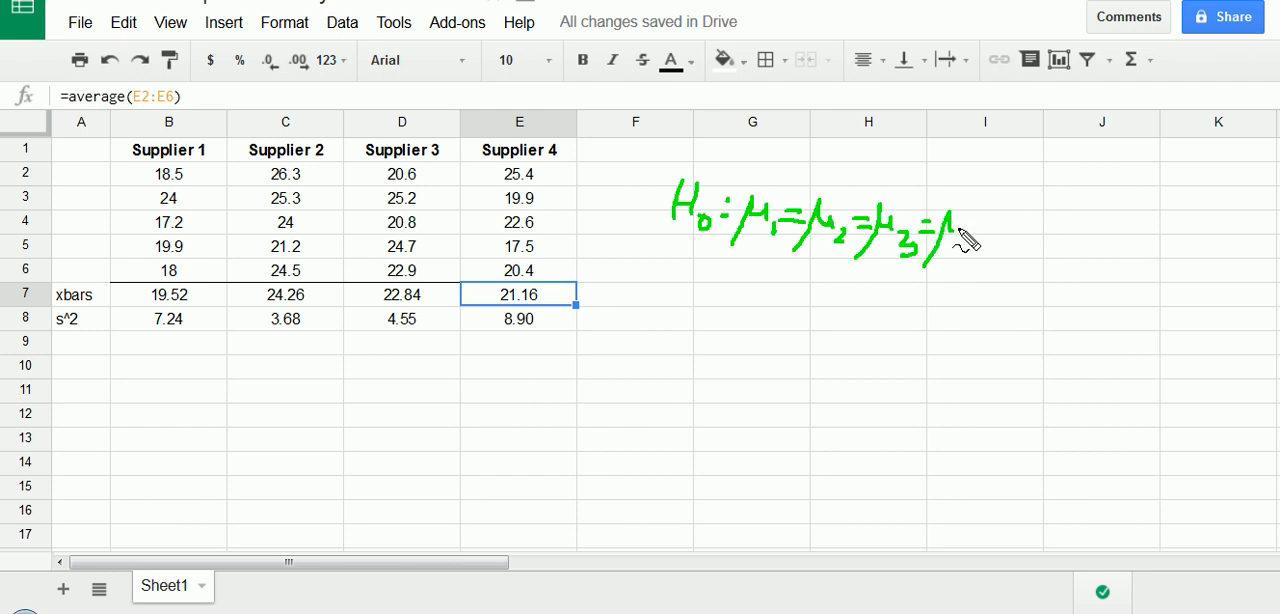
mouse_move(948, 222)
mouse_down()
mouse_move(970, 246)
mouse_move(985, 242)
mouse_up()
drag(980, 232, 977, 252)
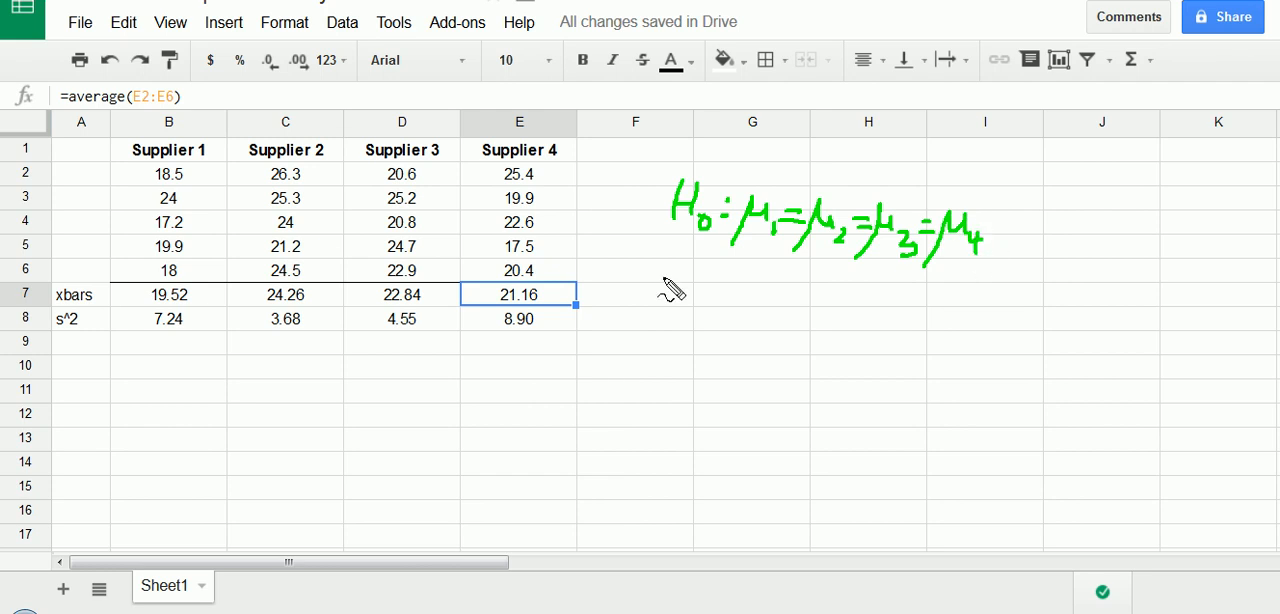
mouse_move(665, 262)
mouse_down()
mouse_move(672, 292)
mouse_move(690, 272)
mouse_move(702, 299)
mouse_move(763, 297)
mouse_move(757, 286)
mouse_move(790, 297)
mouse_up()
click(720, 277)
click(720, 297)
mouse_move(806, 282)
mouse_down()
mouse_move(800, 300)
mouse_move(808, 286)
mouse_move(826, 306)
mouse_move(842, 273)
mouse_move(838, 305)
mouse_up()
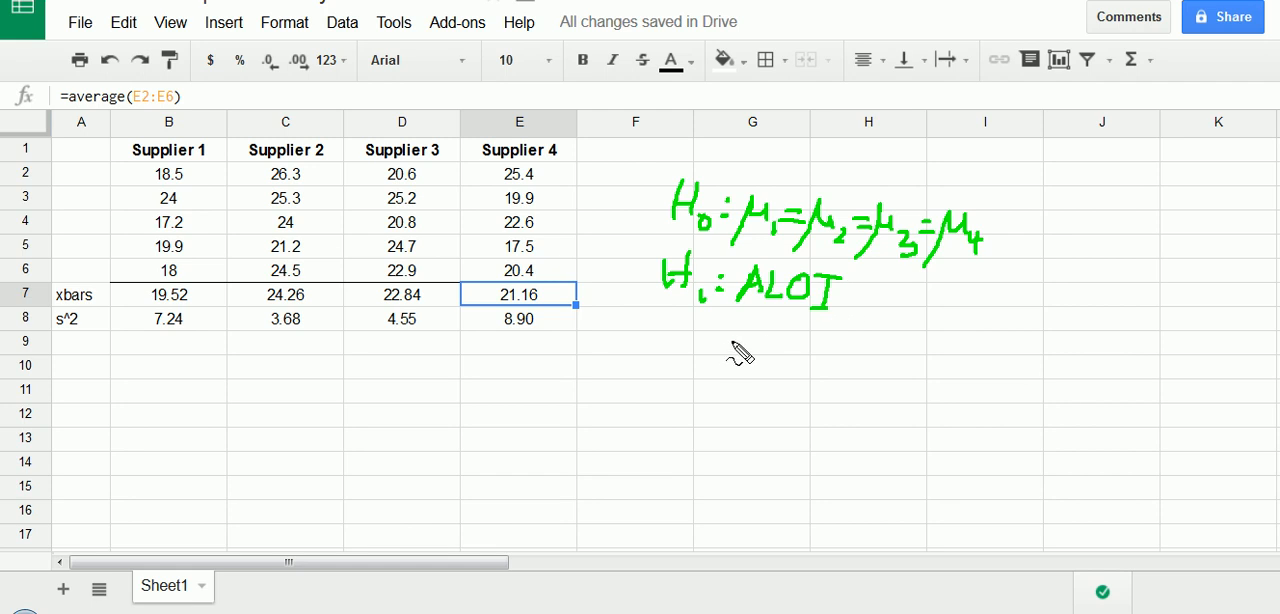
mouse_move(737, 340)
mouse_down()
mouse_move(738, 356)
mouse_move(809, 345)
mouse_move(852, 366)
mouse_move(865, 349)
mouse_up()
mouse_move(896, 350)
mouse_down()
mouse_move(898, 381)
mouse_move(918, 350)
mouse_up()
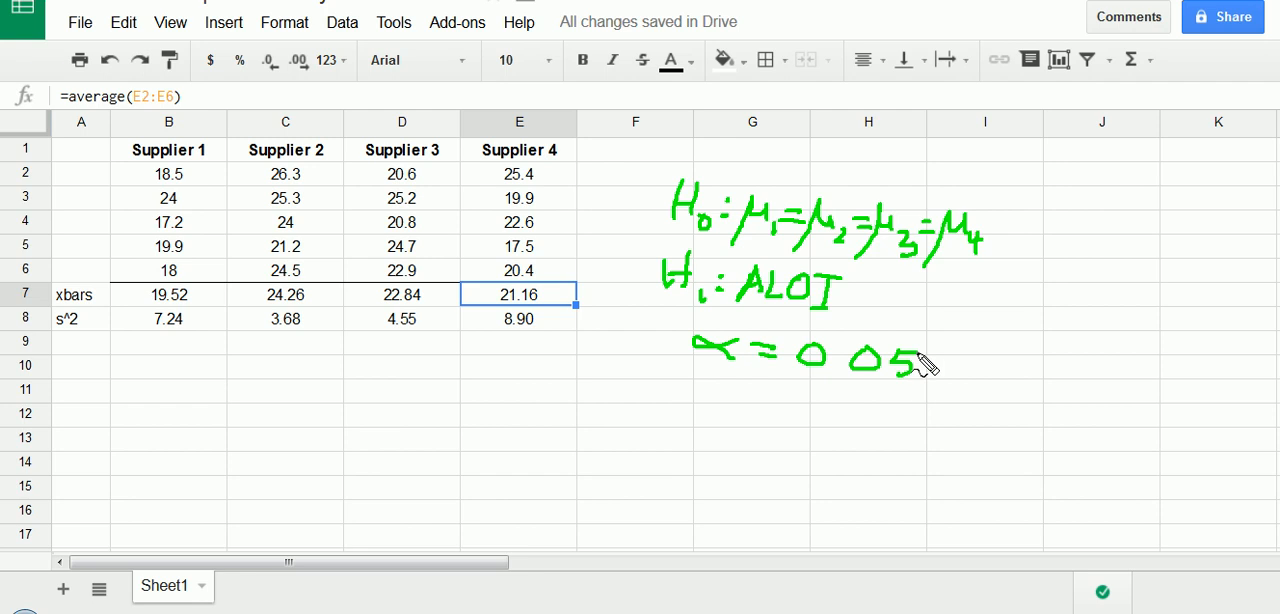
drag(835, 369, 837, 371)
mouse_move(651, 174)
mouse_down()
mouse_move(652, 395)
mouse_move(1030, 205)
mouse_move(570, 147)
mouse_up()
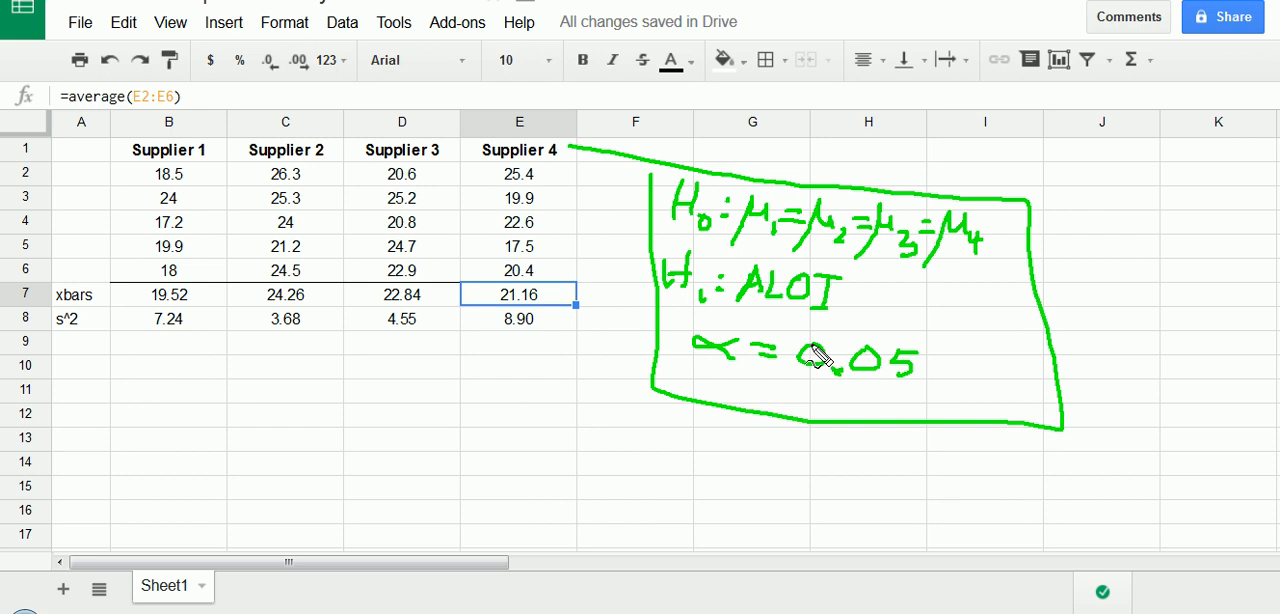
key(Escape)
- Enter the null hypothesis "Ho: mu1=mu2=mu3=mu4" in cell G2
click(652, 157)
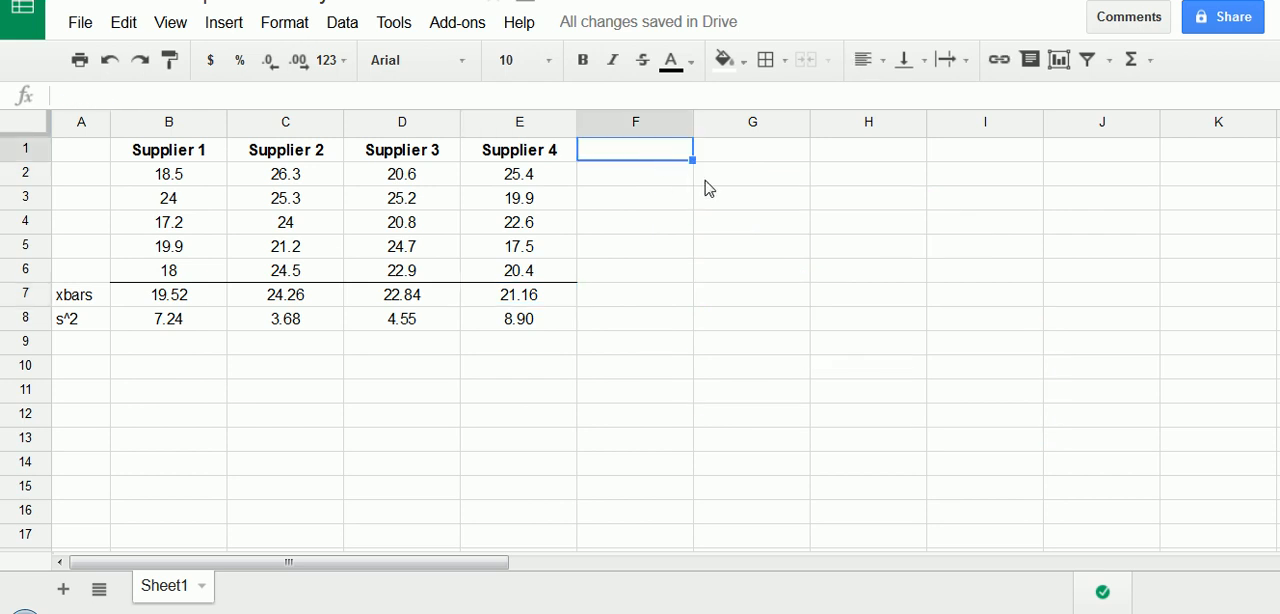
click(735, 175)
text(Ho)
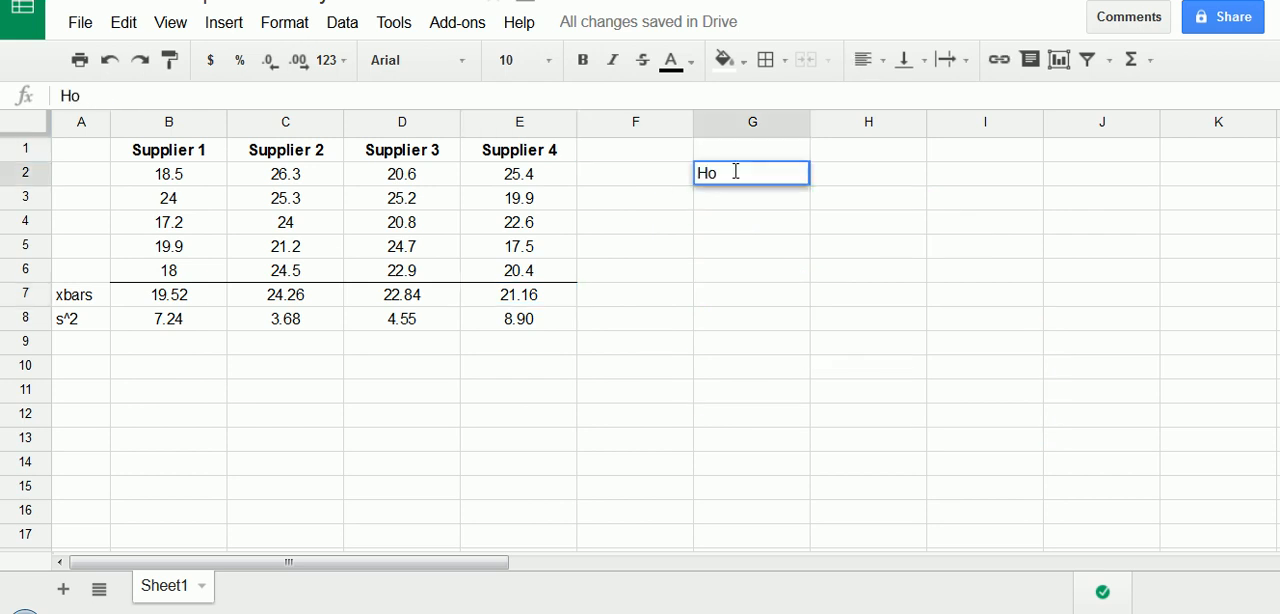
text(: mu1=m)
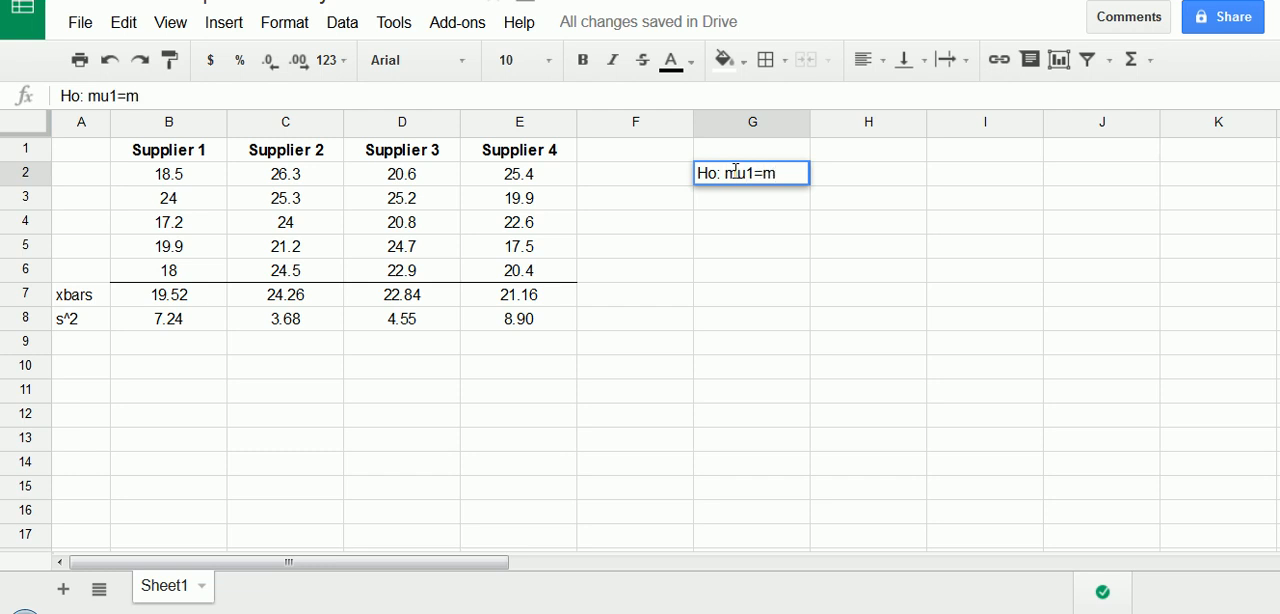
text(u2=m3=)
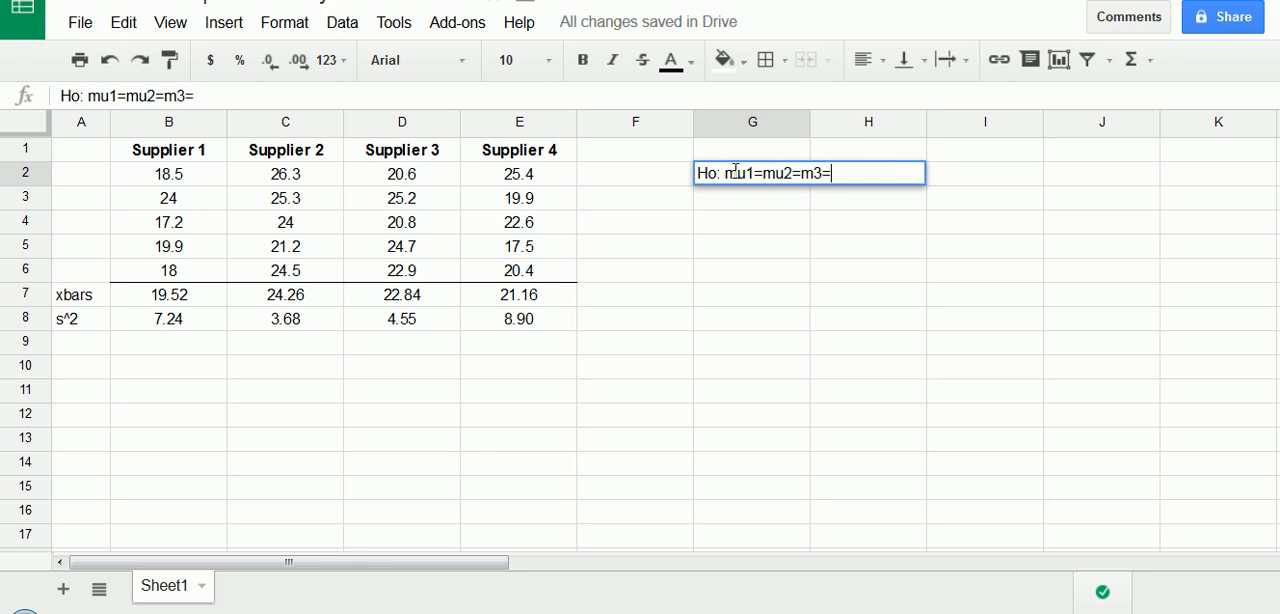
key(BackSpace)
key(BackSpace)
text(u3=mu)
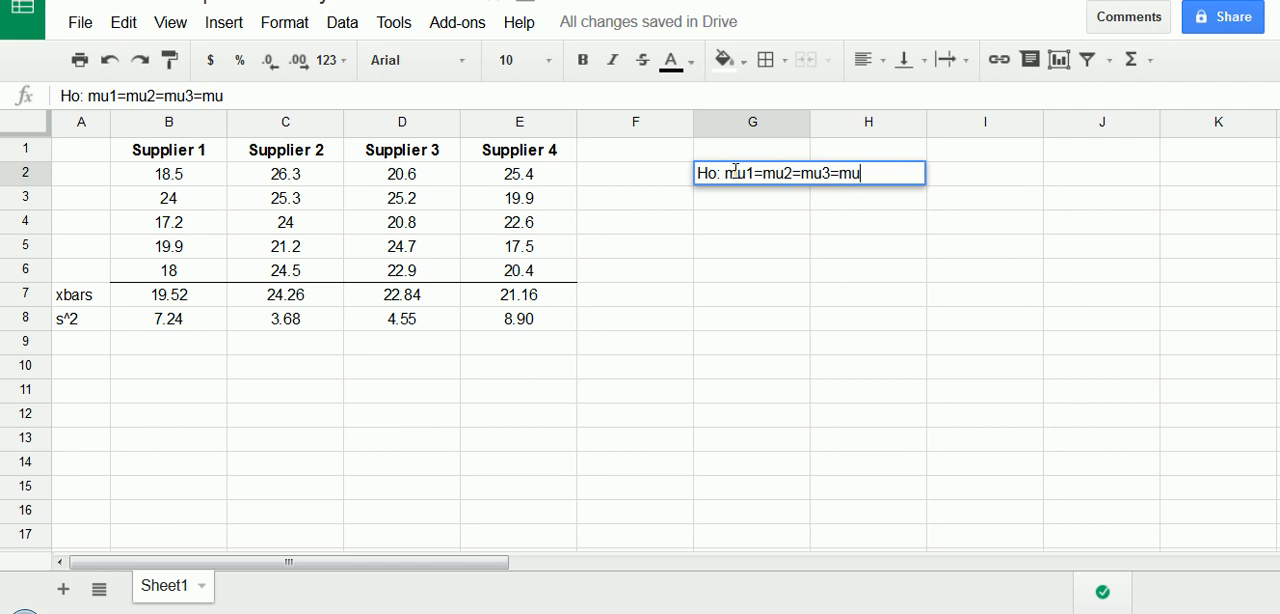
text(4)
key(Return)
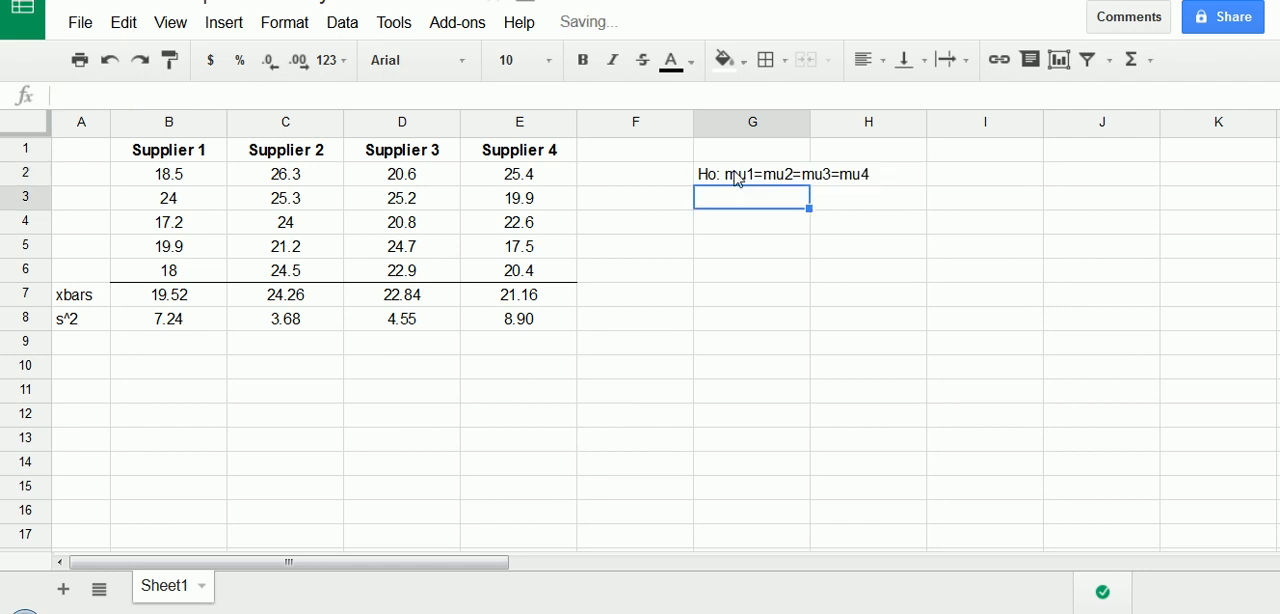
- Enter the alternative hypothesis "H1: ALOI" in G3 and the significance level "alpha=0.05" in G4
text(H1: AL)
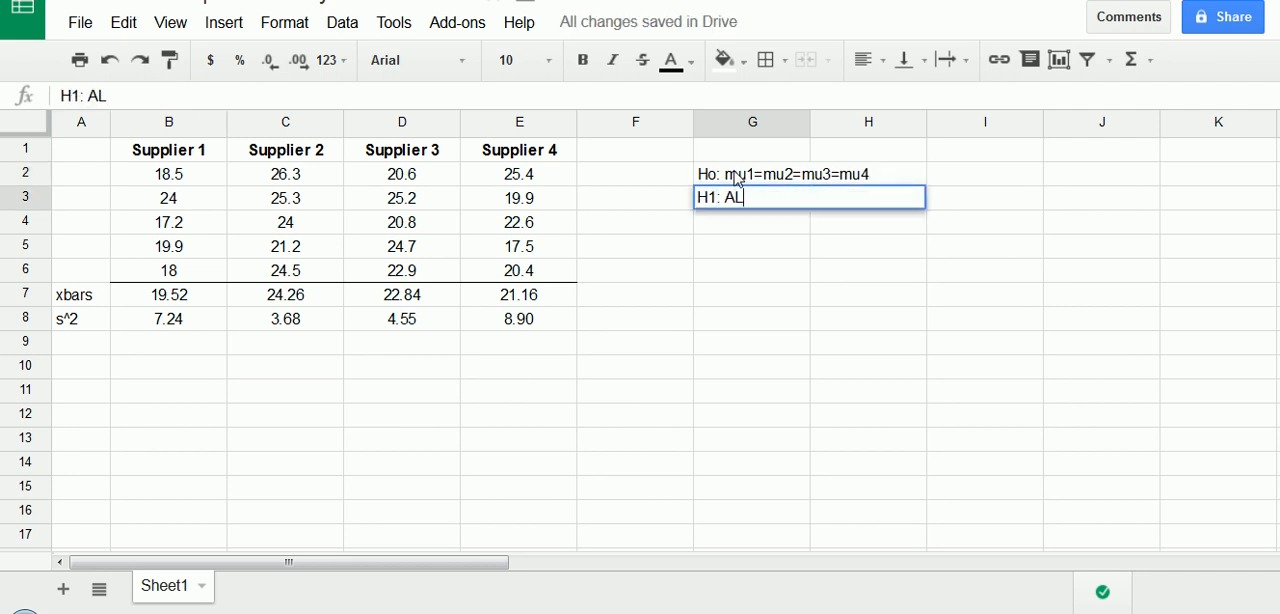
text(OI)
key(Return)
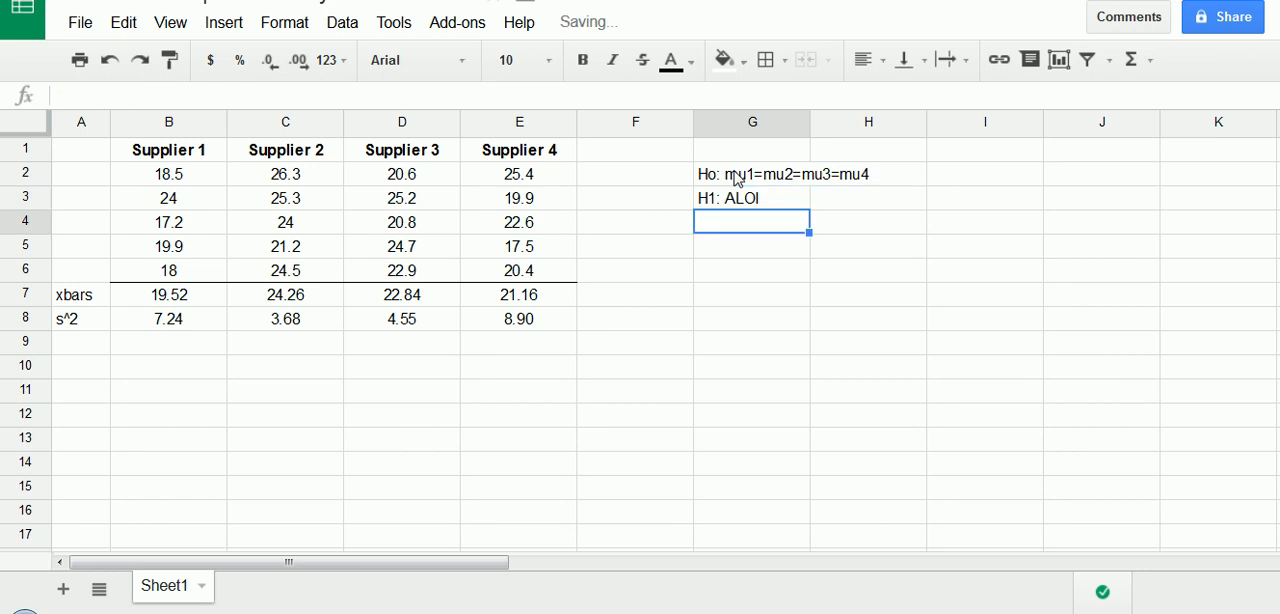
text(alpha)
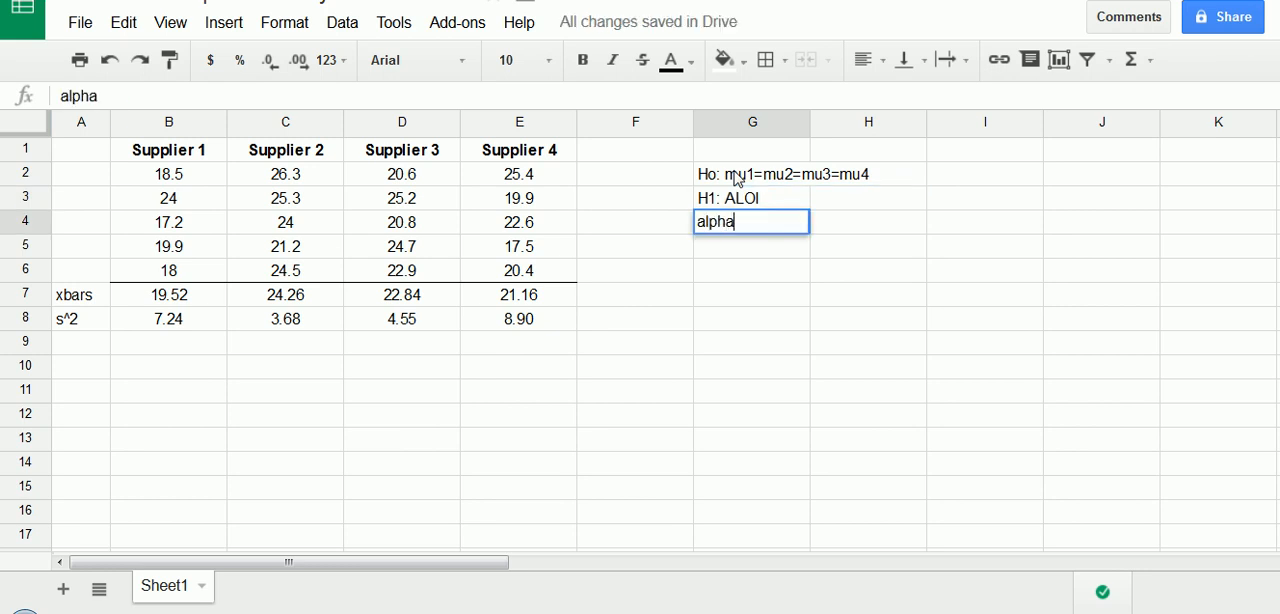
text(=0.05)
key(Return)
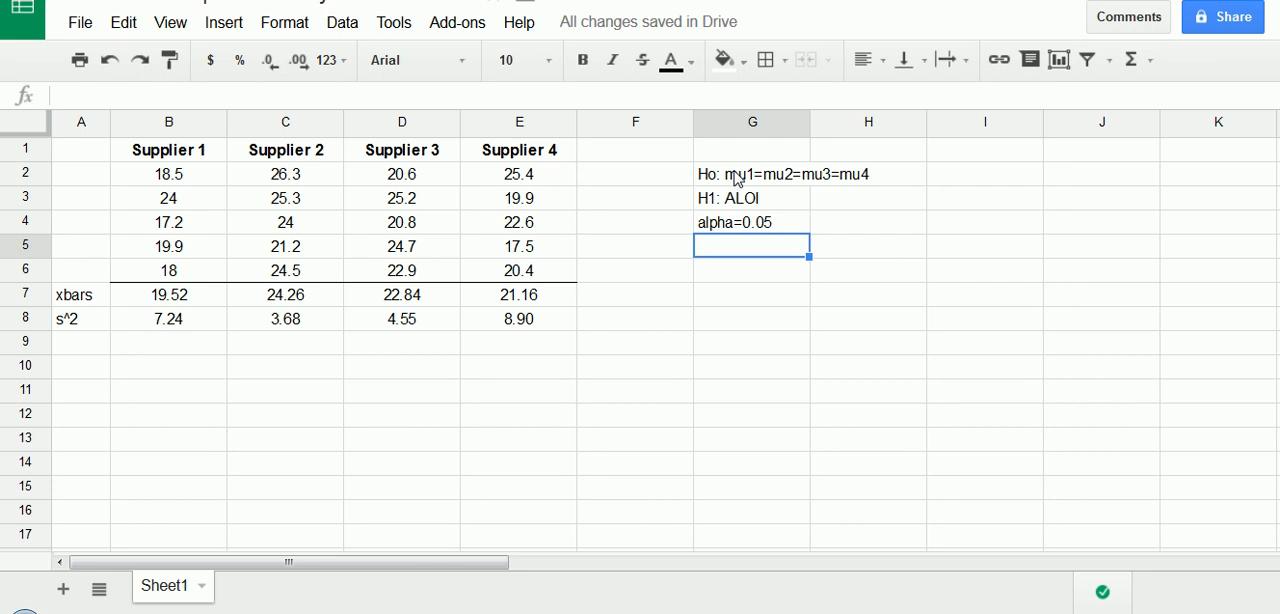
- Label cell A10 "xbarbar" for the grand mean
click(88, 368)
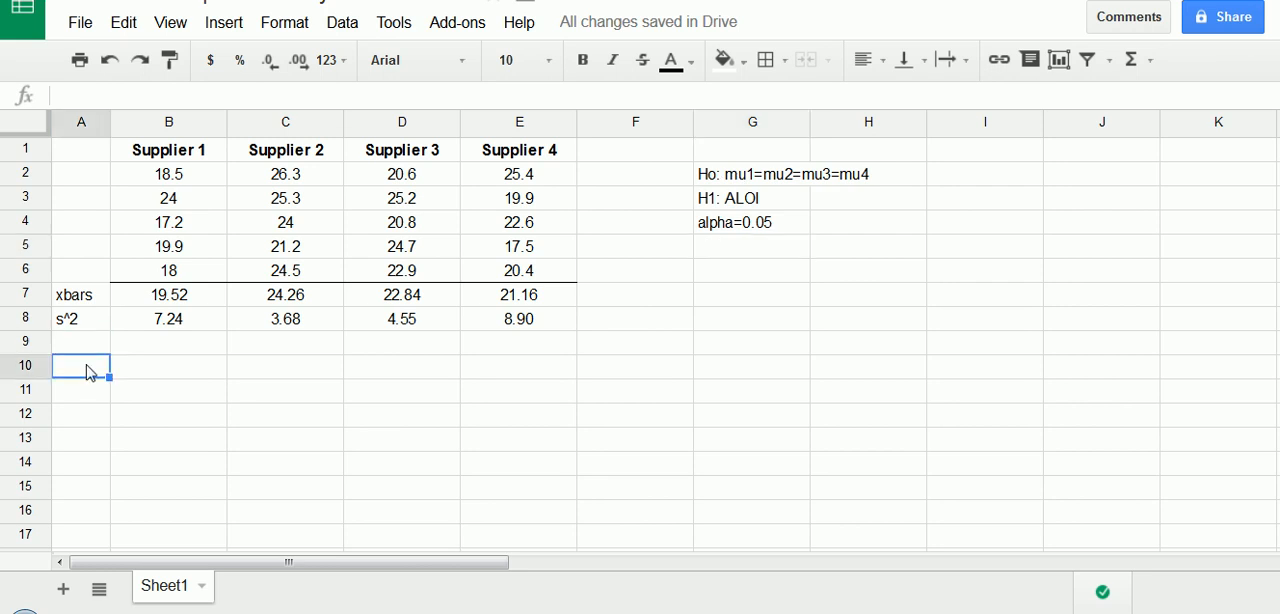
text(xba)
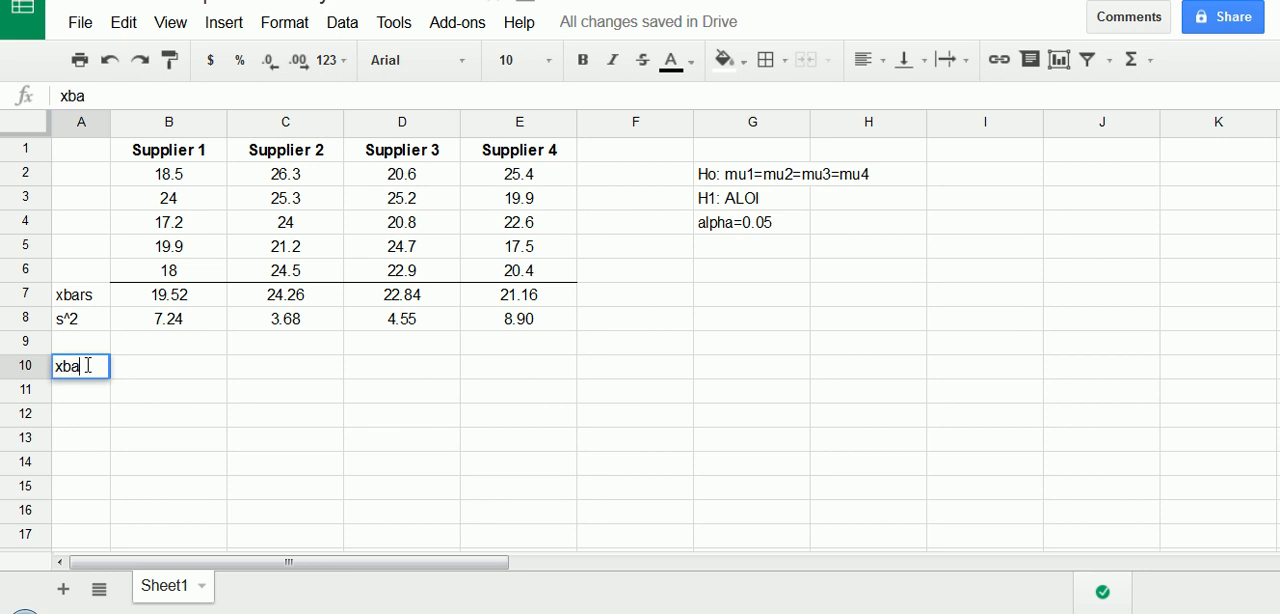
text(rbar)
key(Return)
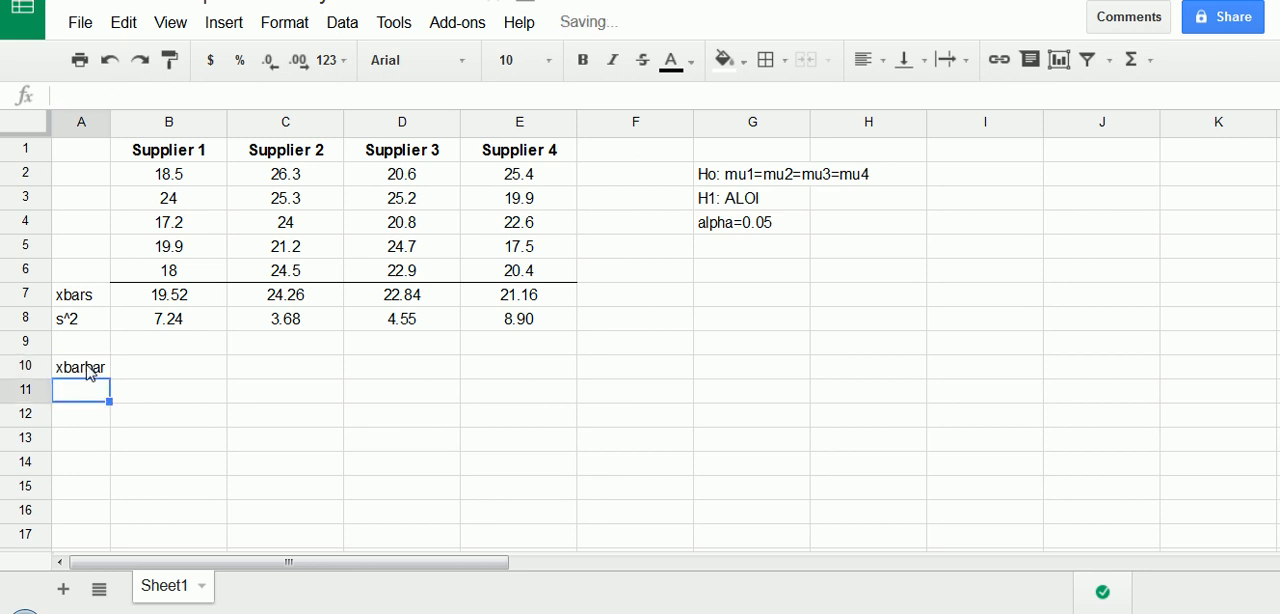
click(90, 372)
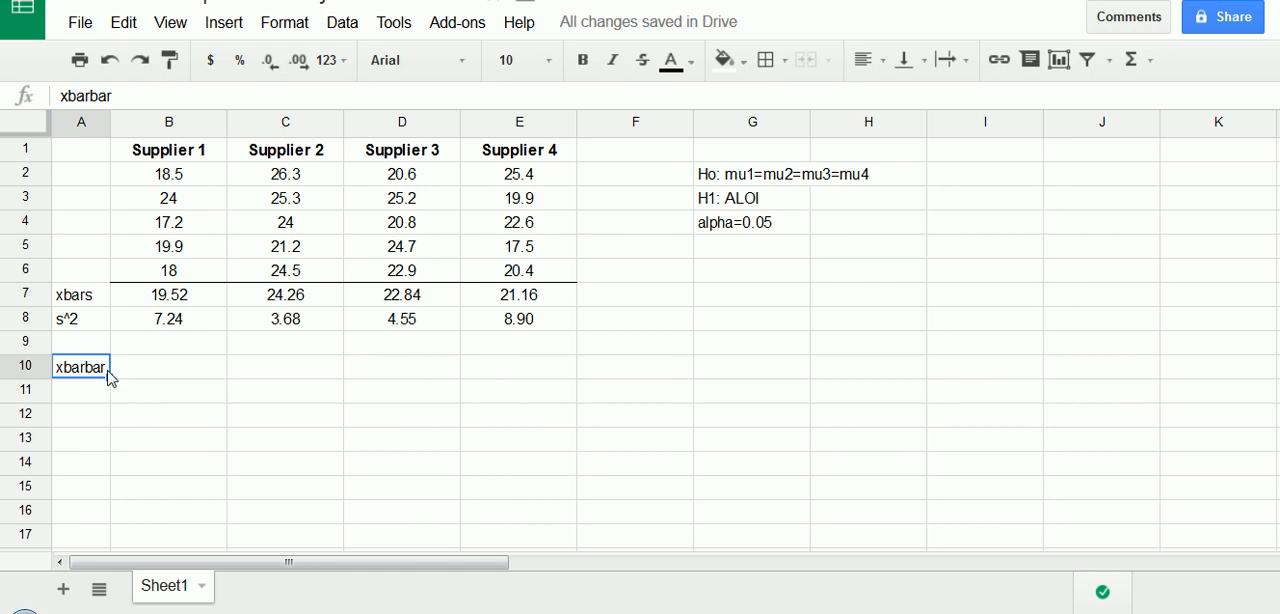
- Calculate the grand mean of all supplier data in B10 with =average(B2:E6) and check the data range it covers
click(153, 373)
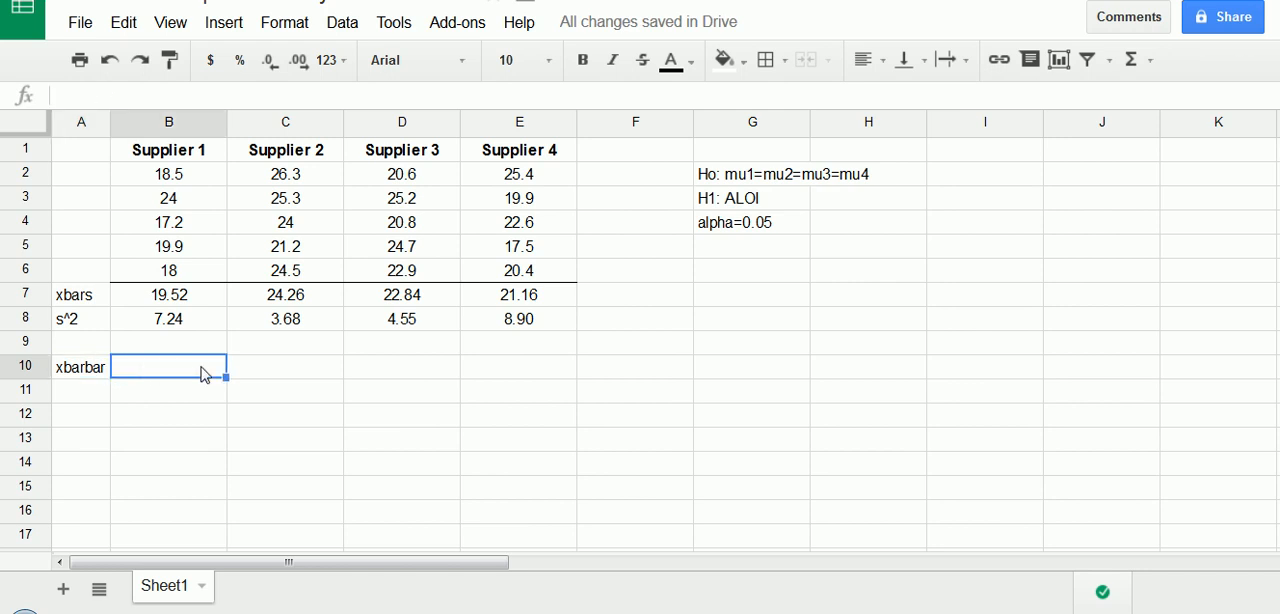
text(=average)
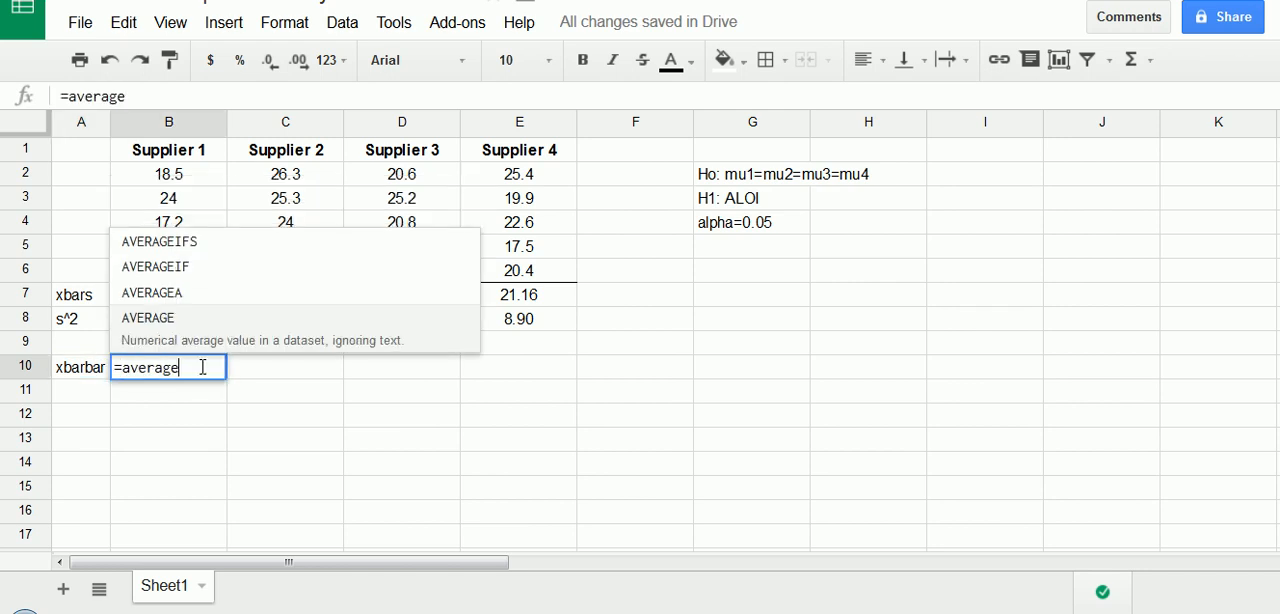
text(*)
key(BackSpace)
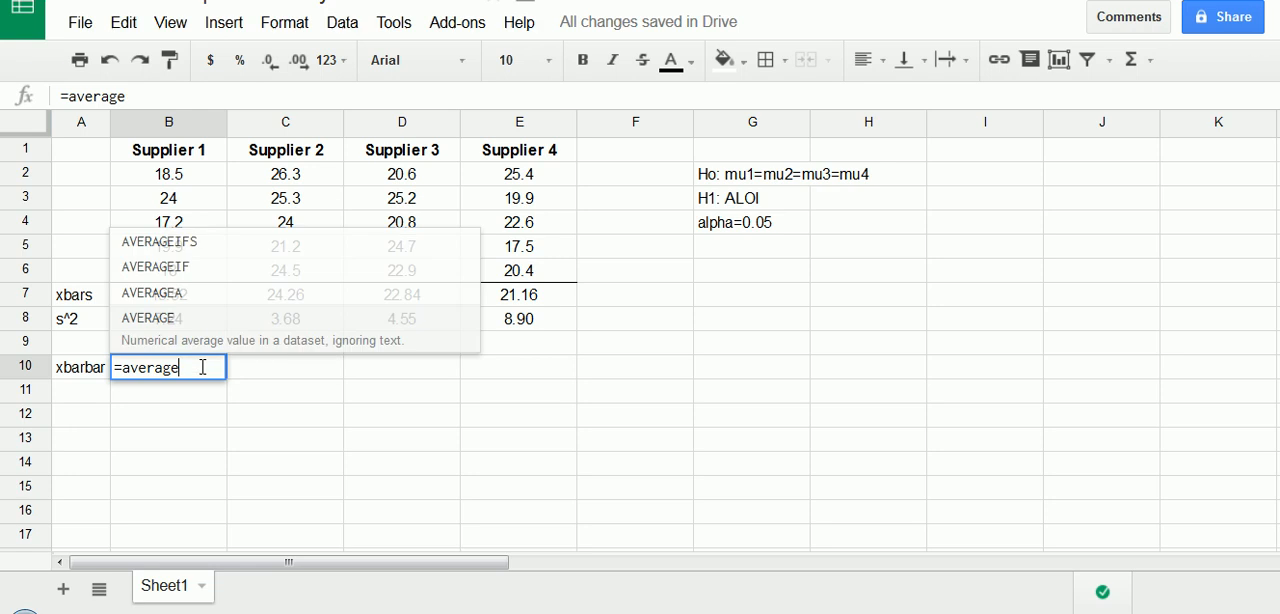
text(()
drag(182, 300, 509, 320)
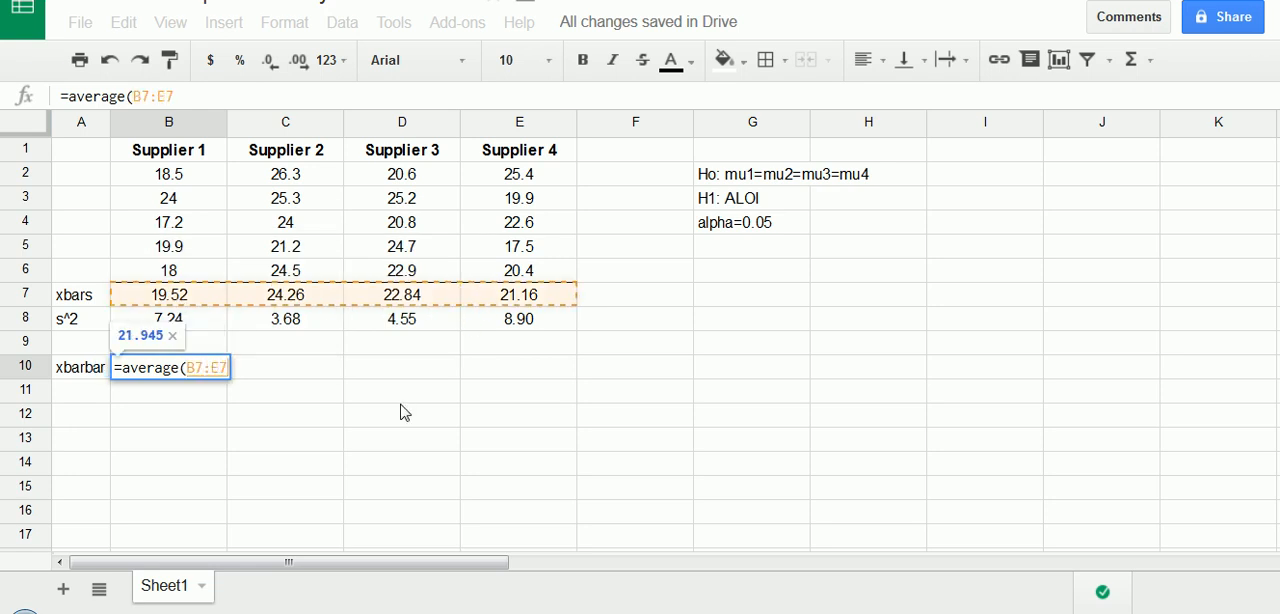
drag(160, 174, 516, 270)
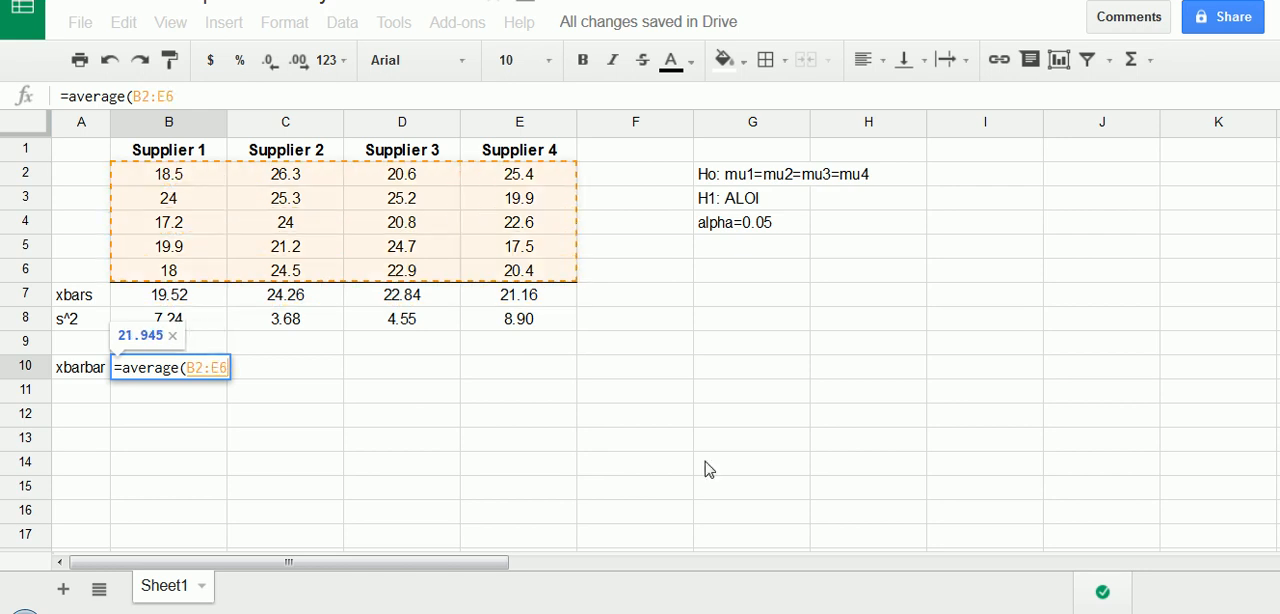
key(Return)
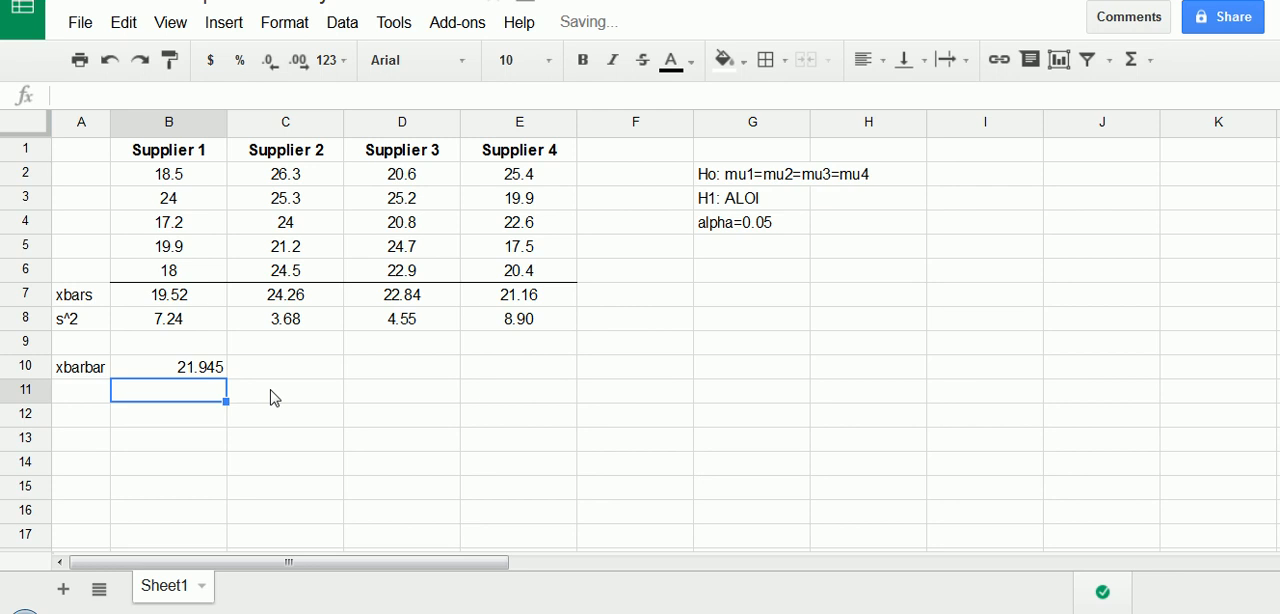
click(217, 376)
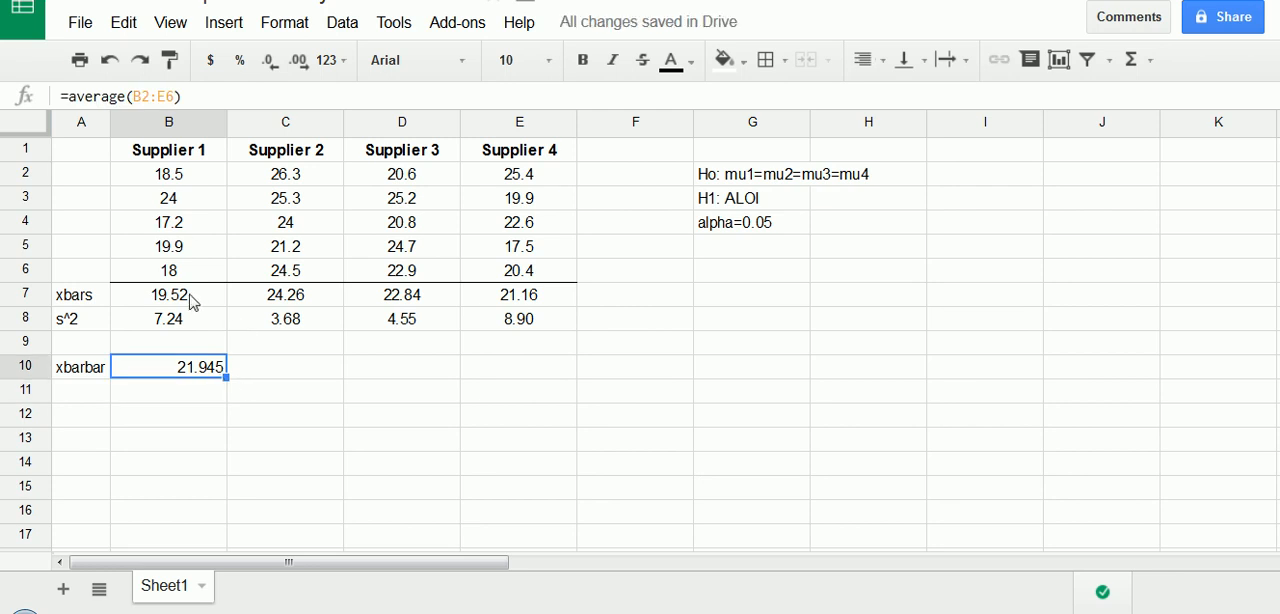
drag(190, 175, 530, 270)
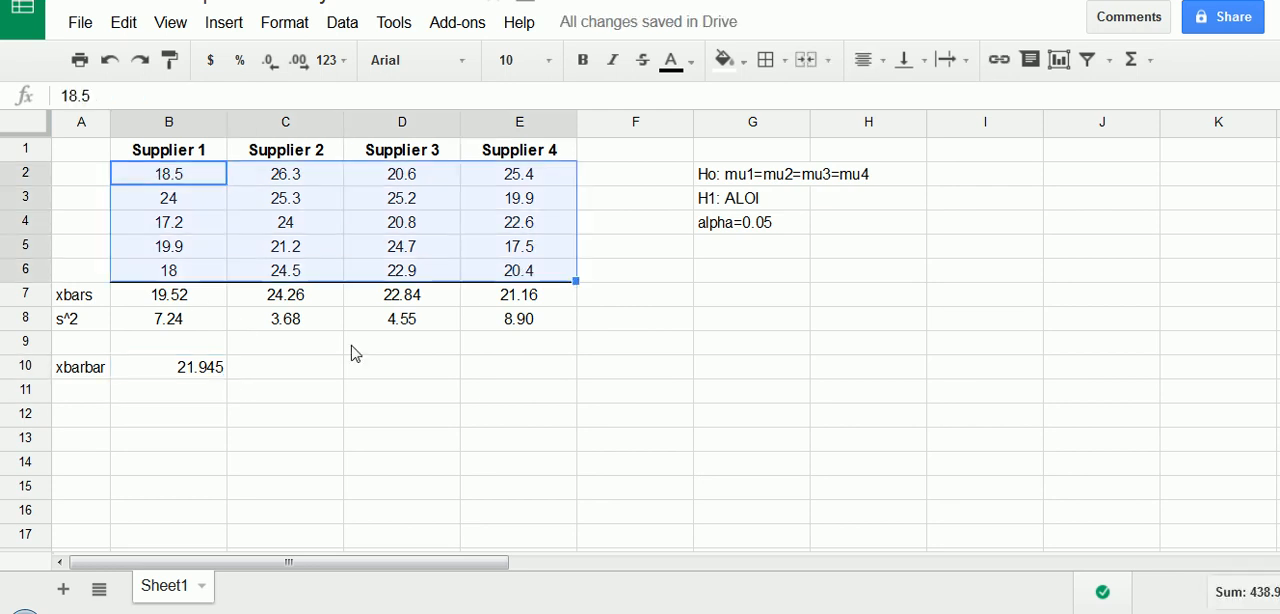
- Label cell A11 "c" and enter 4 as the number of suppliers in B11
click(94, 398)
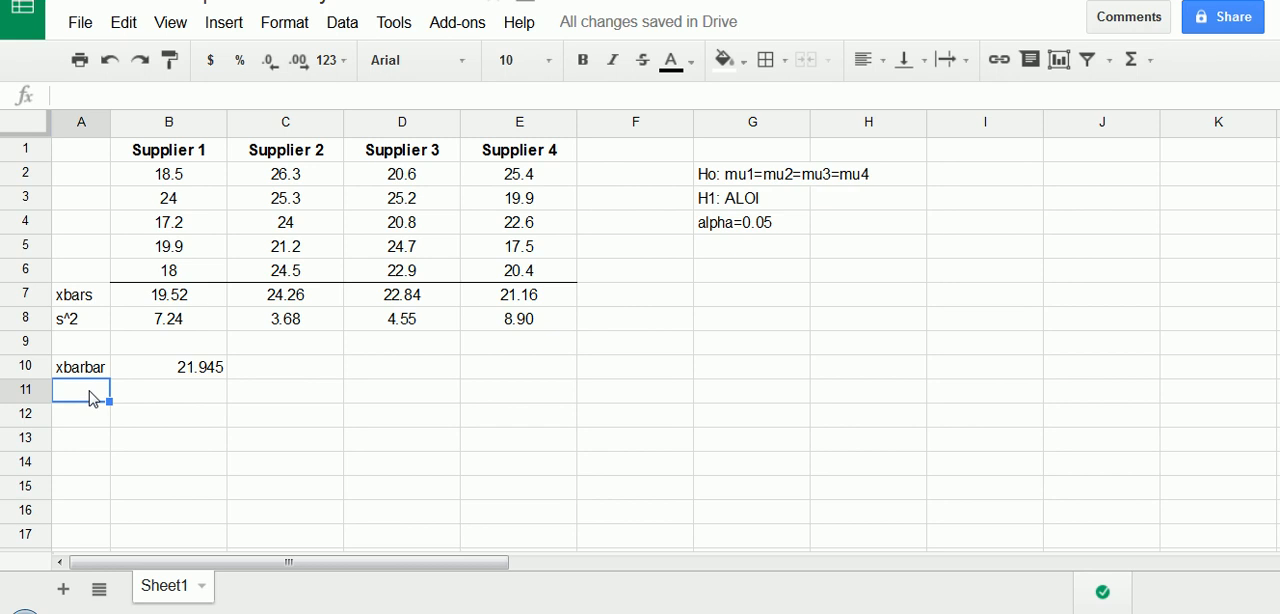
text(c)
key(Tab)
text(4)
key(Return)
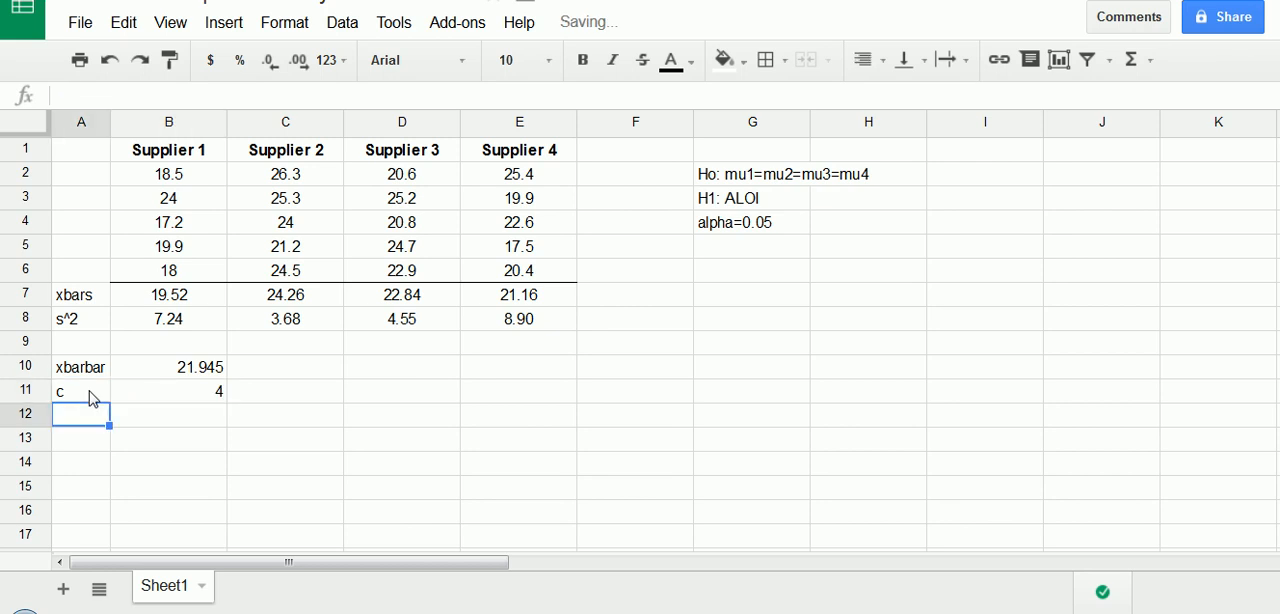
- Label cell A12 "n." for the sample size per supplier and enter 5 in B12
text(n.)
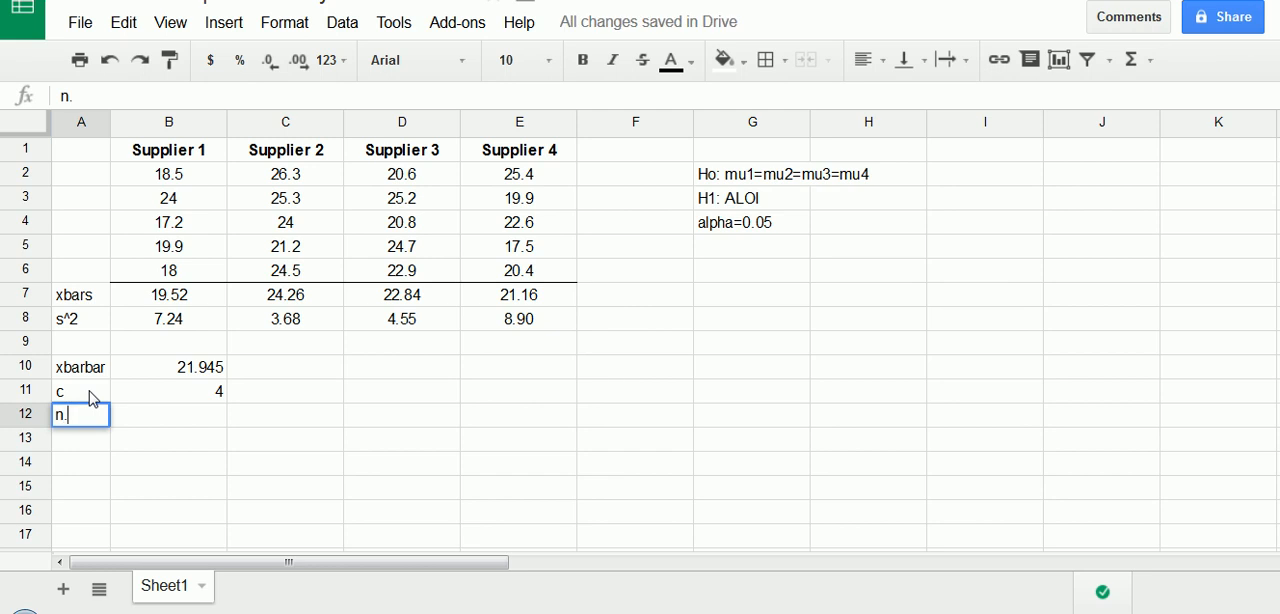
key(Tab)
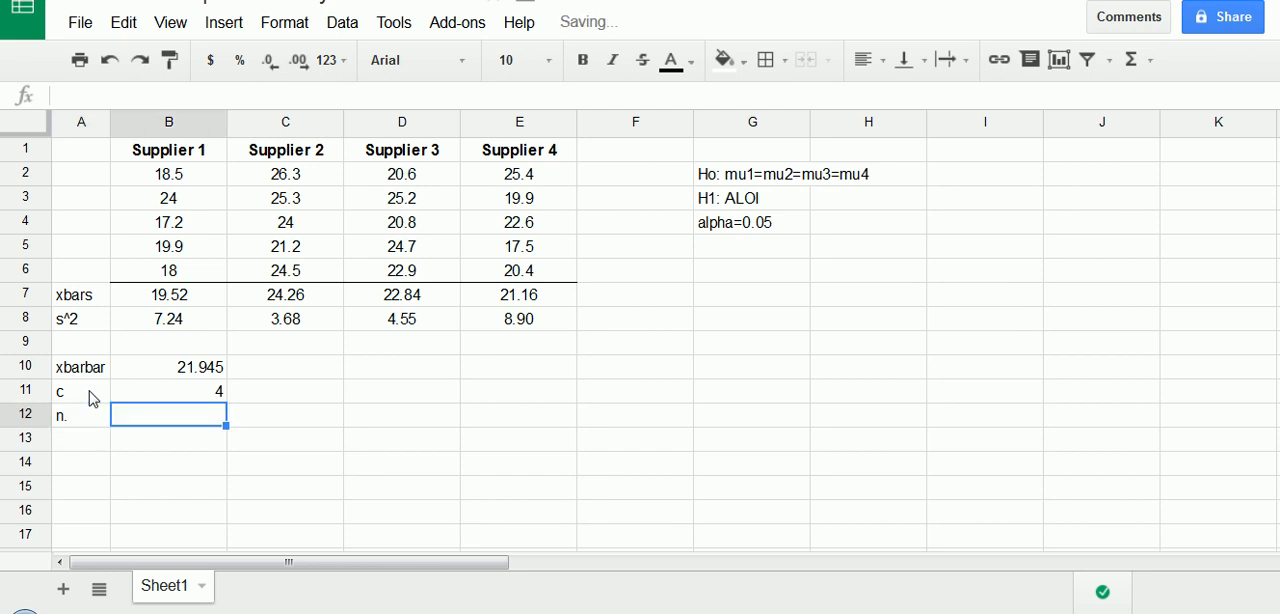
key(ctrl+shift+d)
drag(64, 420, 71, 425)
key(ctrl+shift+d)
click(66, 424)
click(205, 423)
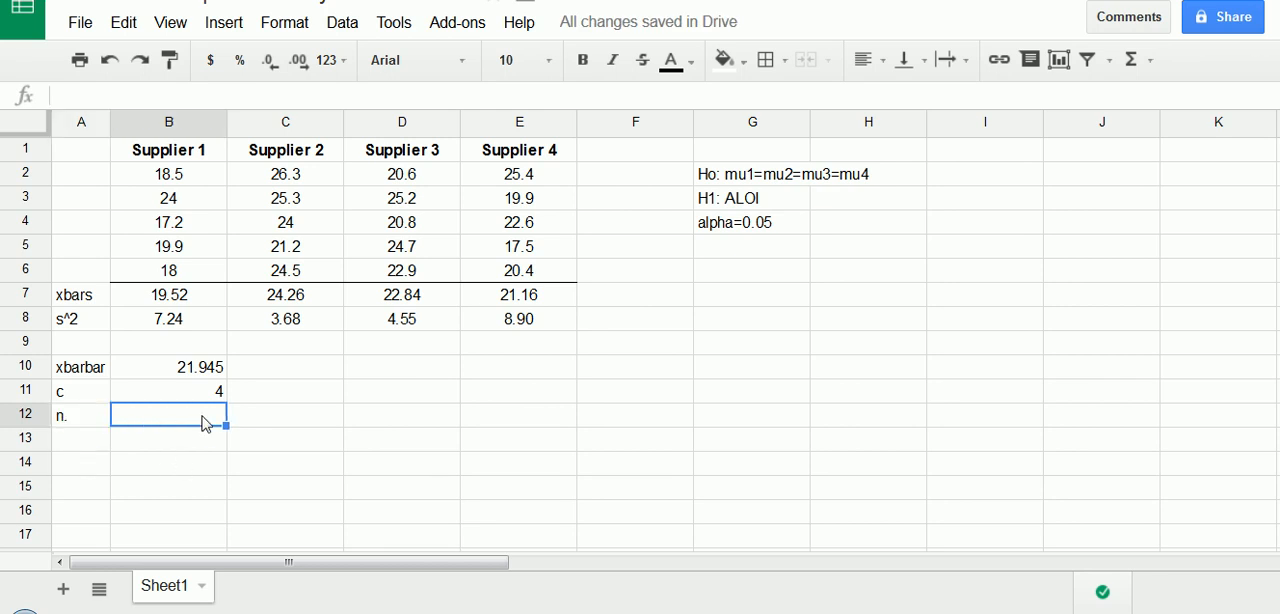
text(5)
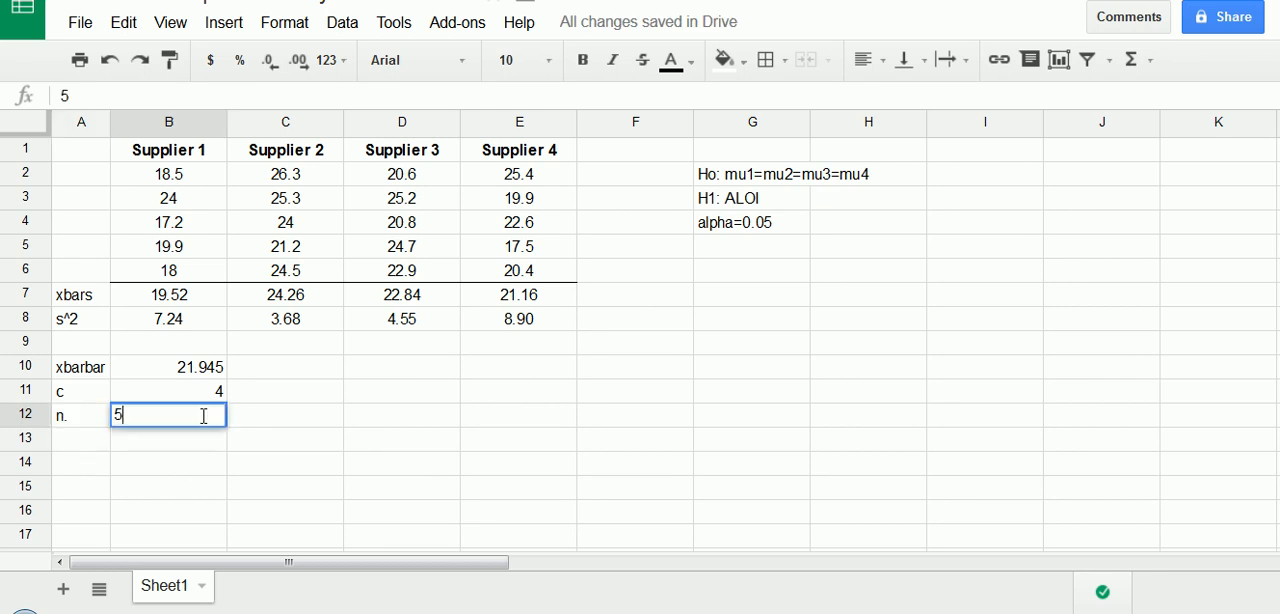
key(Return)
- Examine the observations of Supplier 1 in B2:B6 and of Supplier 2 beside them to check the sample size
click(187, 199)
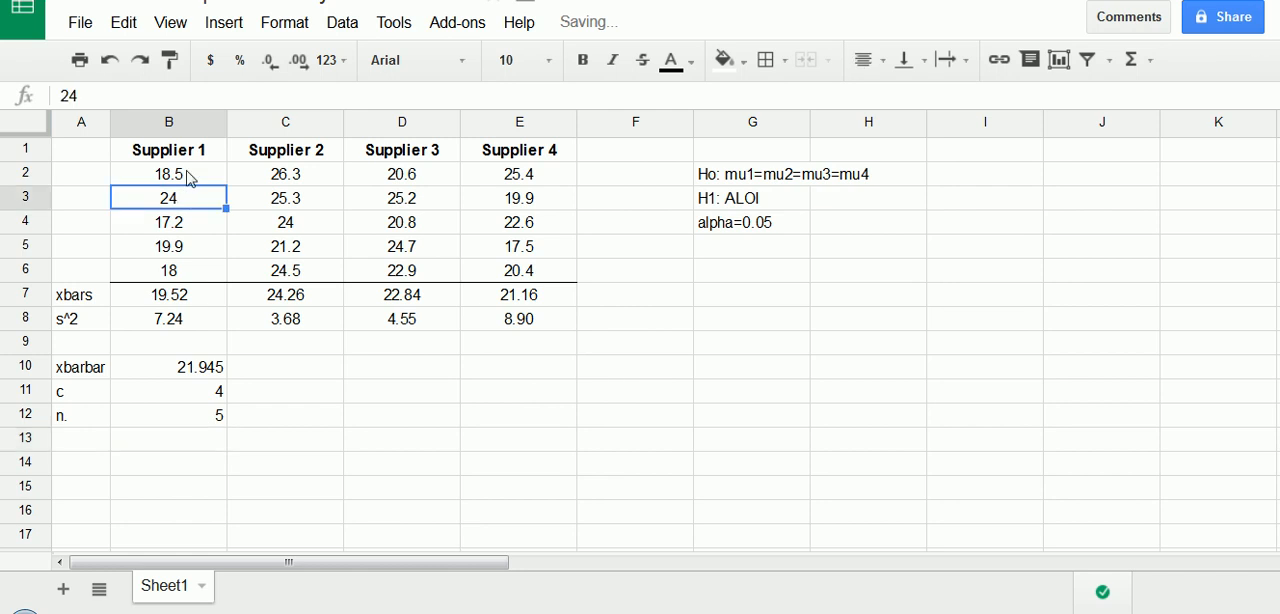
drag(183, 176, 192, 272)
key(ctrl+shift+d)
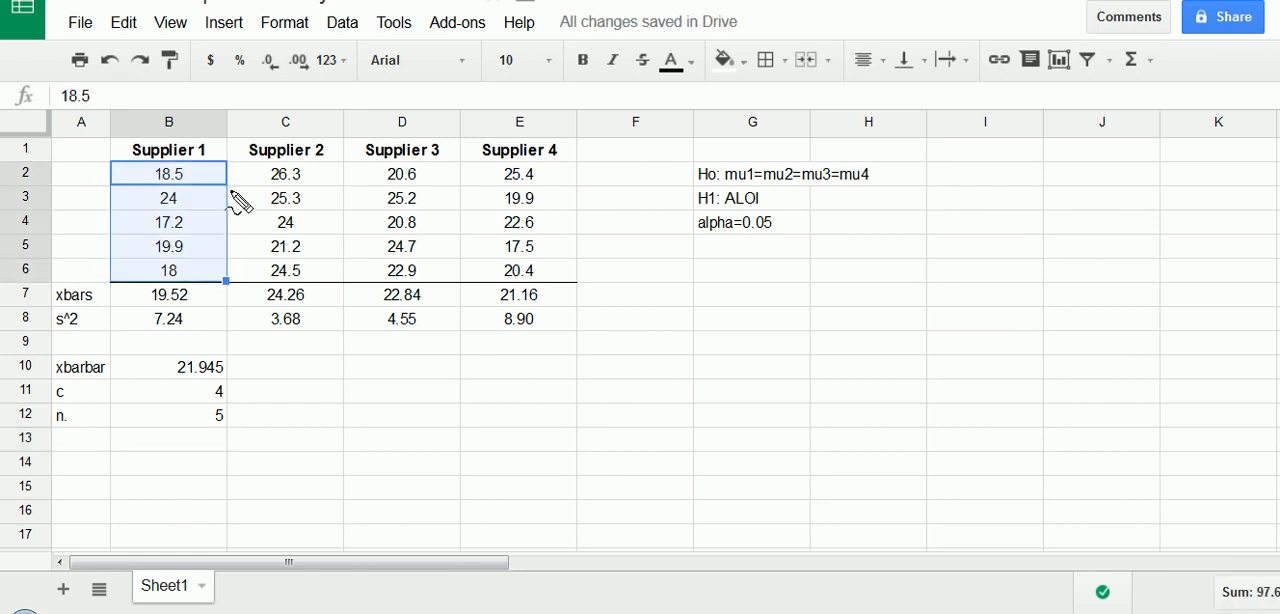
mouse_move(232, 168)
mouse_down()
mouse_move(274, 274)
mouse_move(272, 170)
mouse_up()
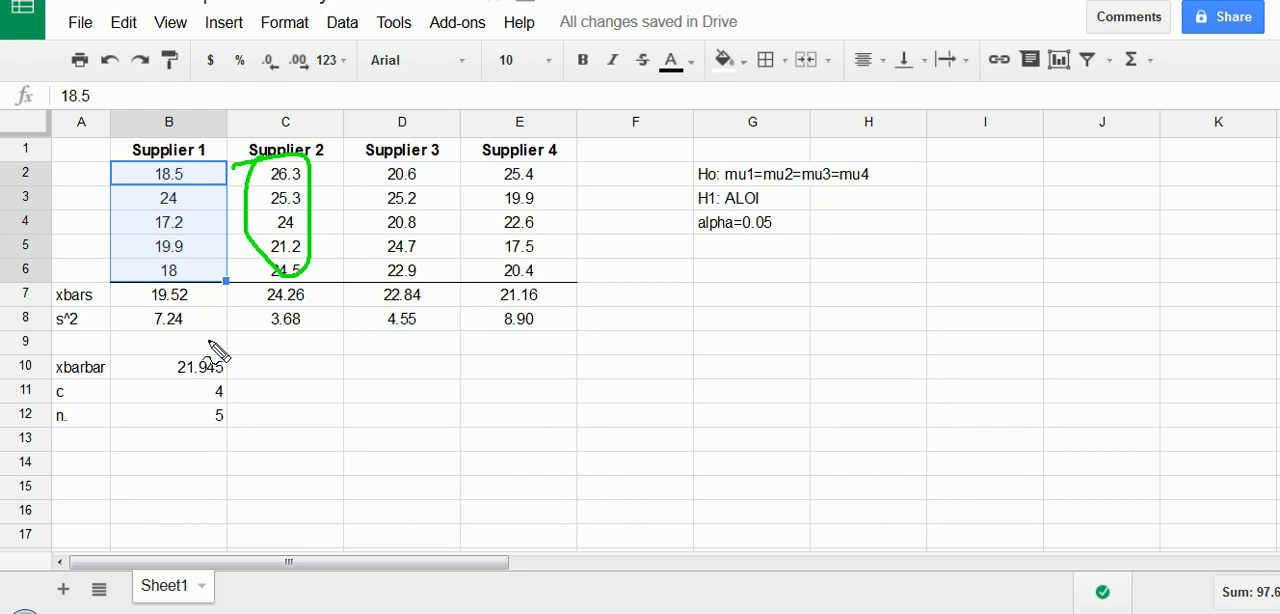
- Label cell A13 "n" for the total number of observations and enter 20 in B13
click(88, 440)
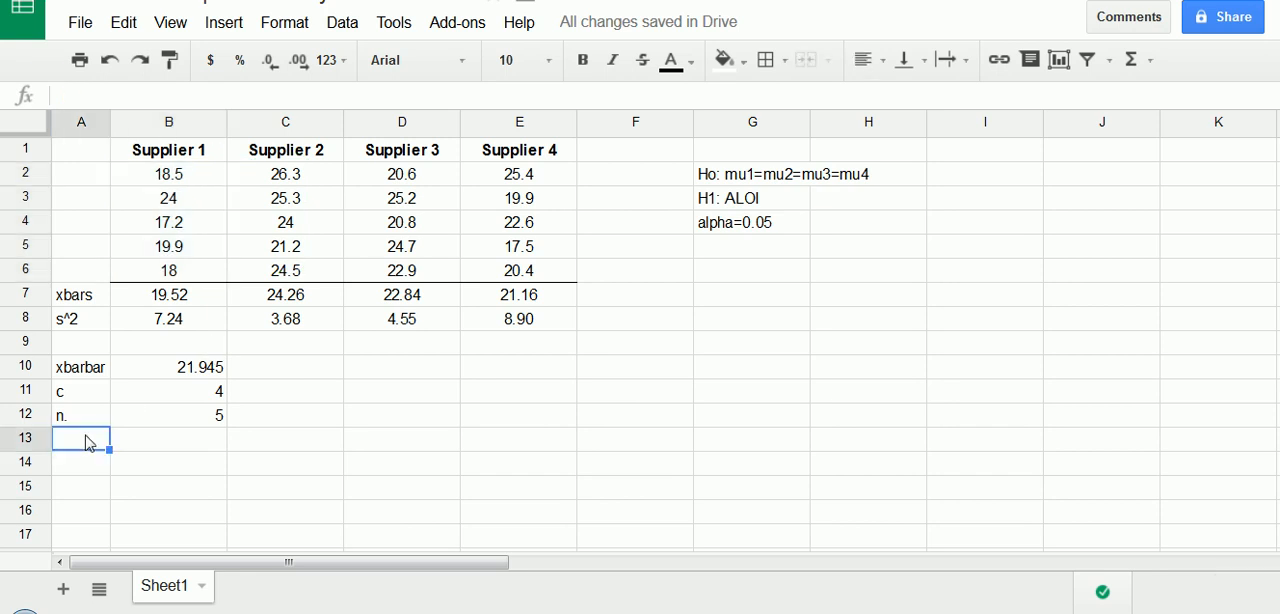
text(n.)
key(Tab)
double_click(87, 438)
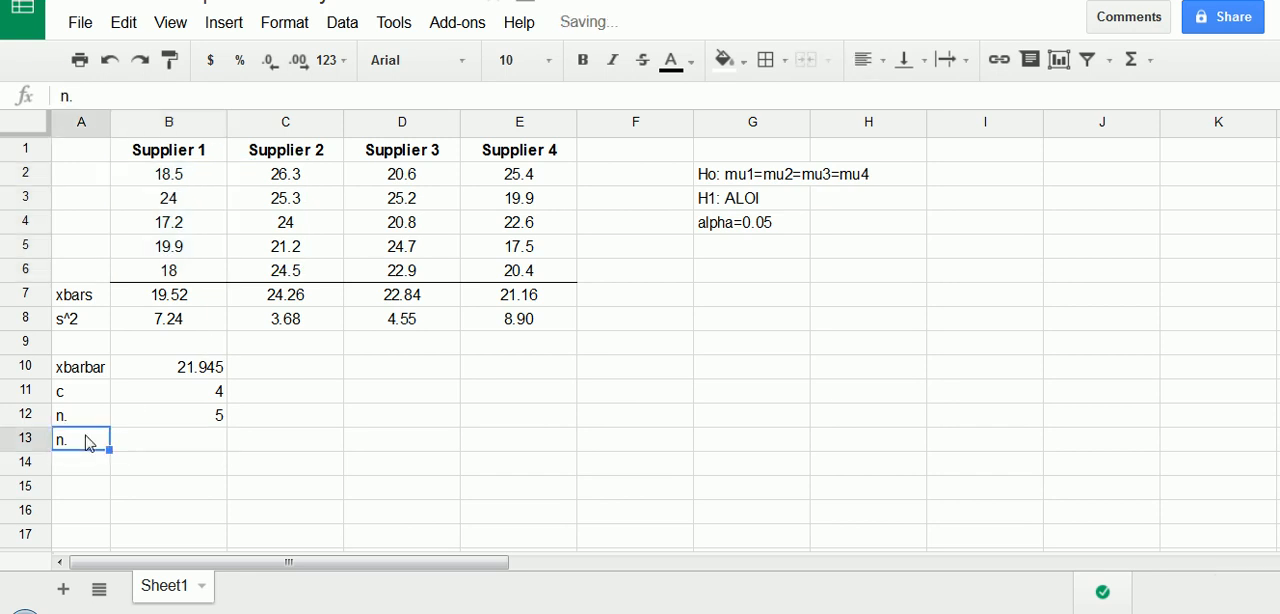
key(BackSpace)
key(Tab)
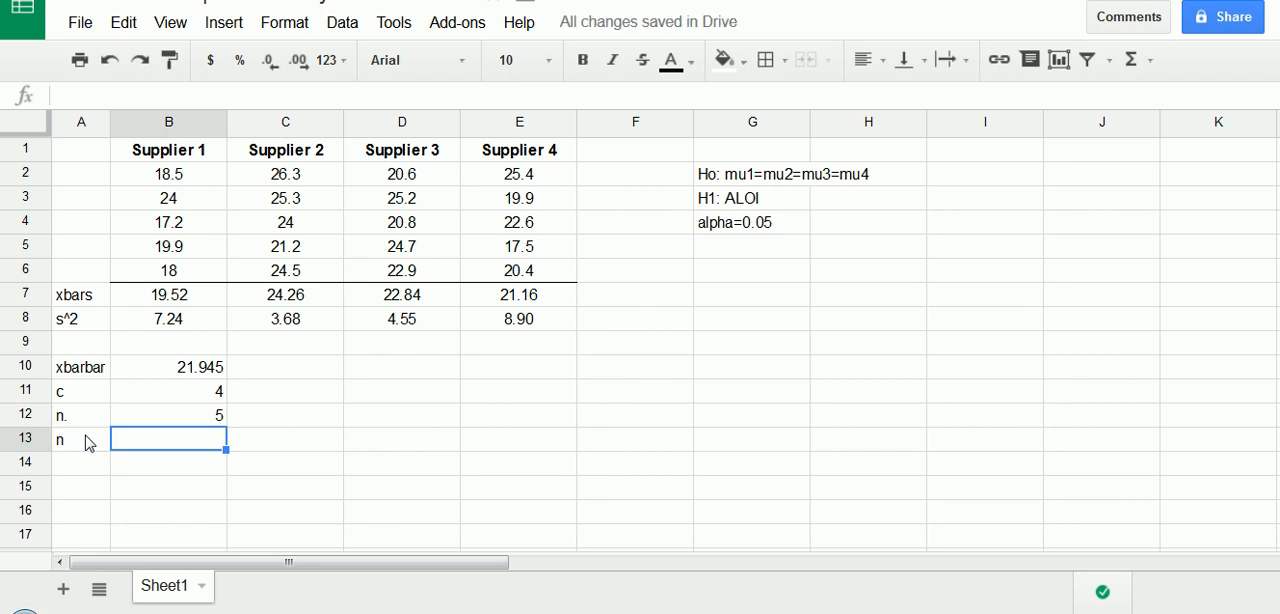
text(20)
key(Return)
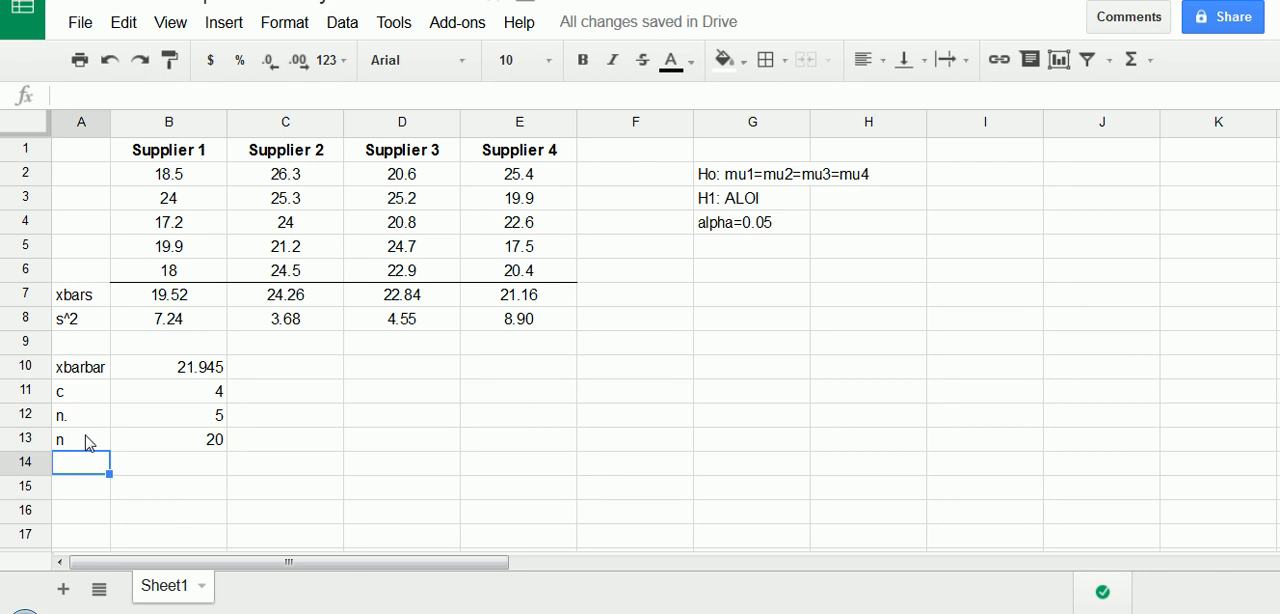
- Label cell D10 "F" for the test statistic and D11 "s^2_pooled" for the pooled variance
click(397, 383)
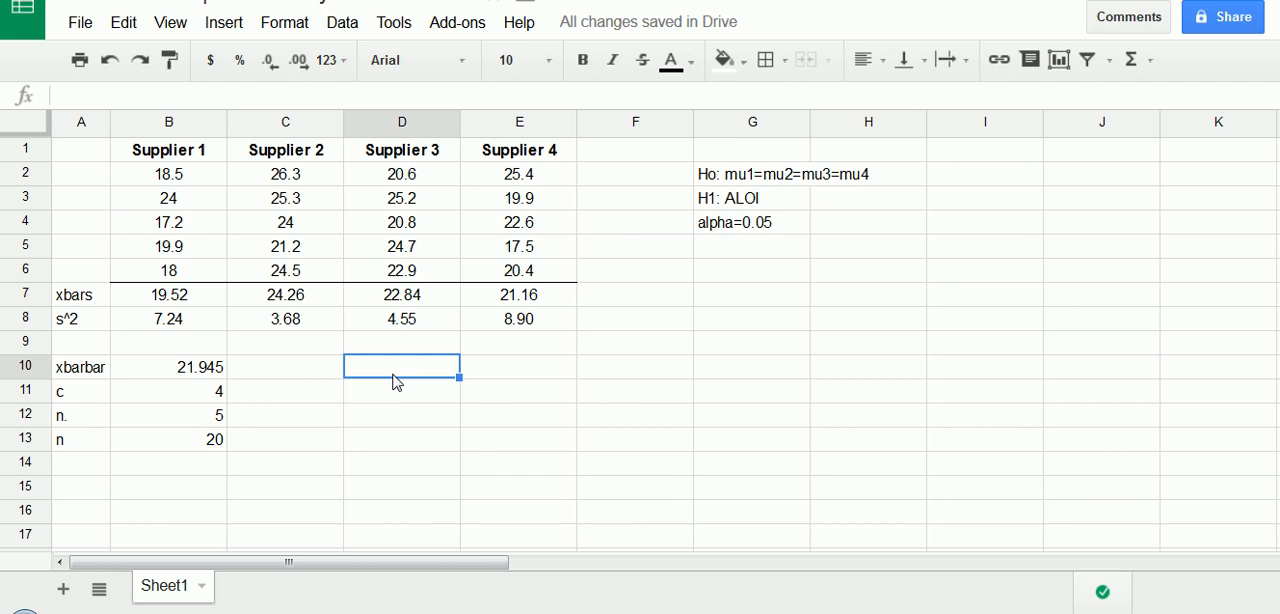
text(F)
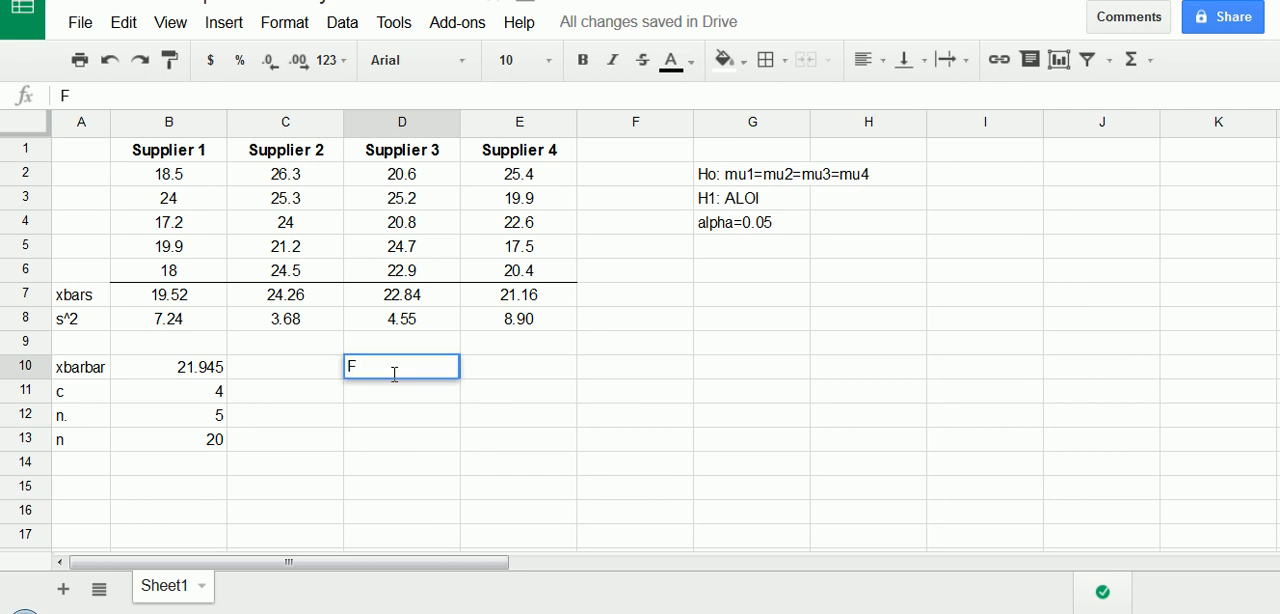
key(Return)
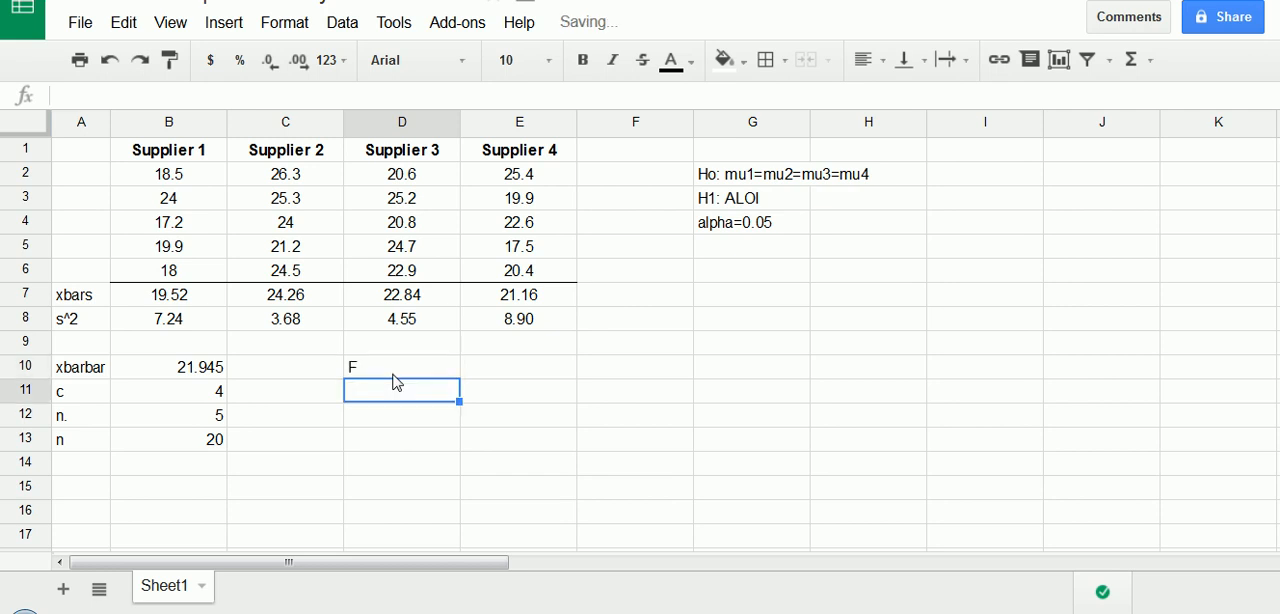
text(s)
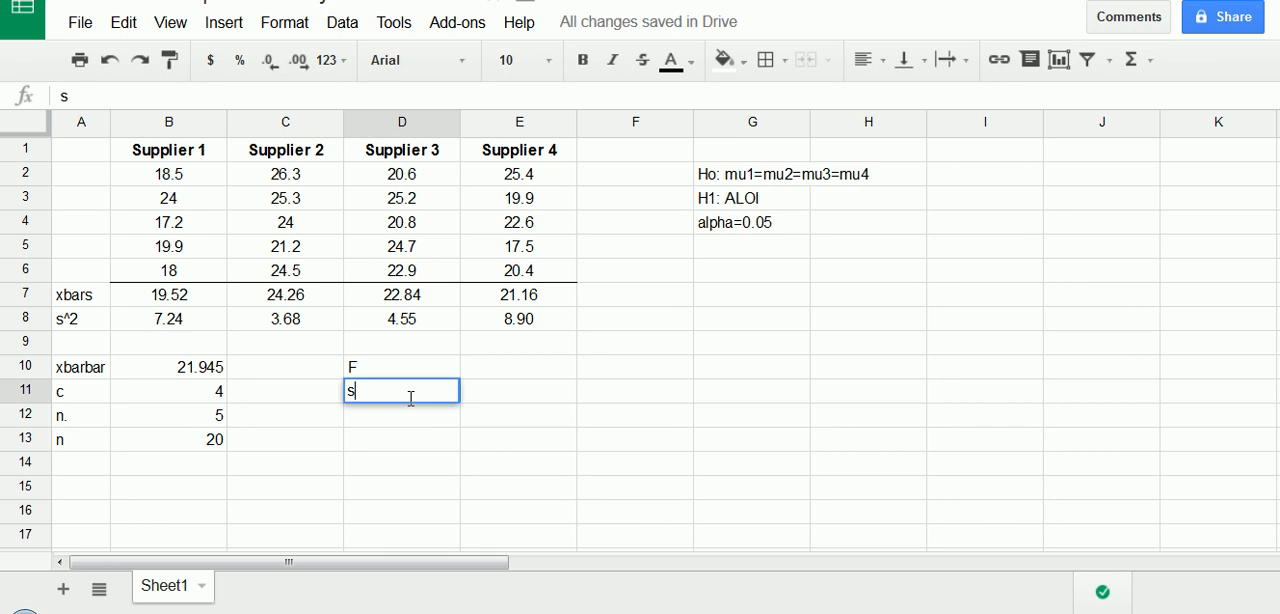
text(^2_pooled)
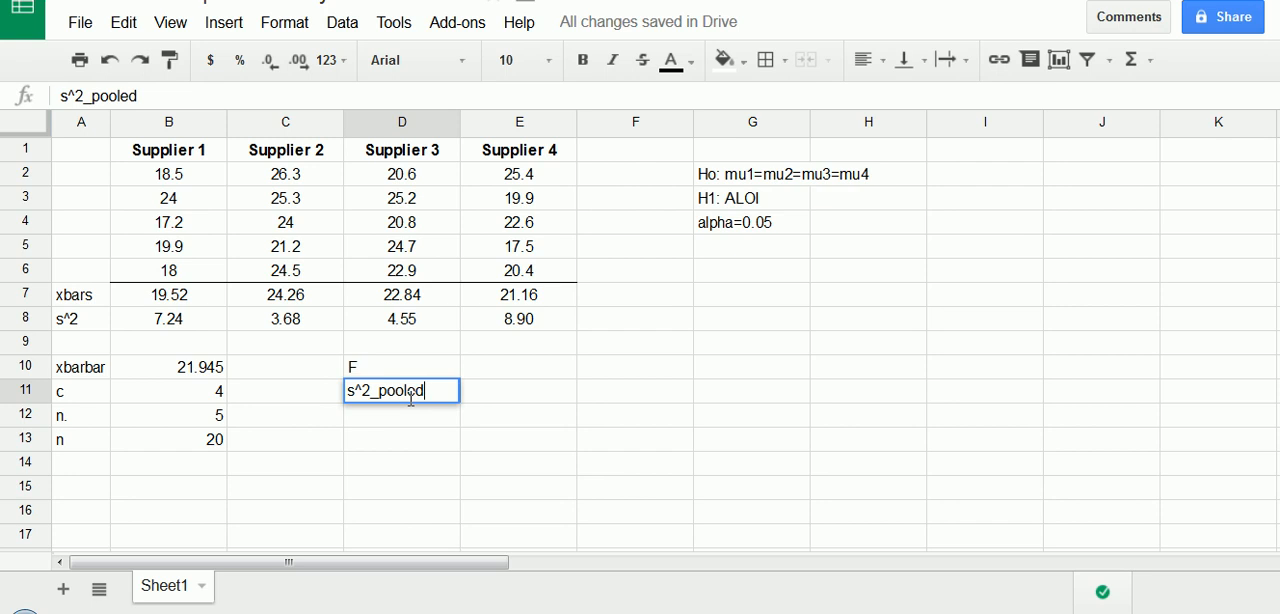
key(Return)
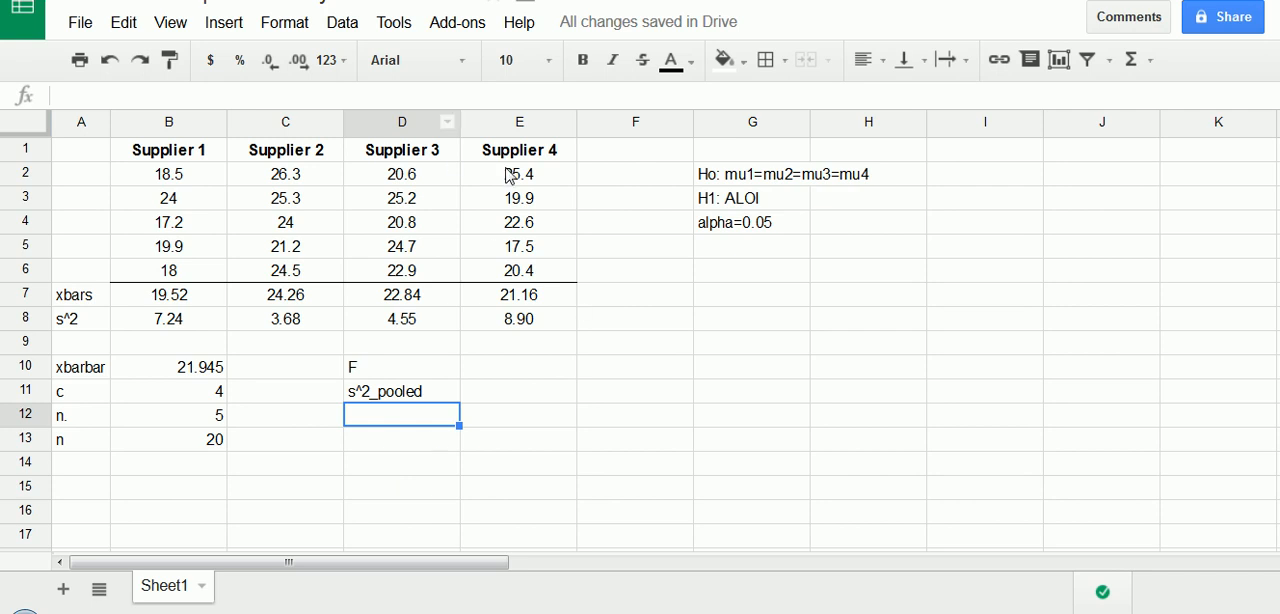
- Calculate the pooled variance in E11 as the average of the supplier variances with =average(B8:E8)
click(374, 401)
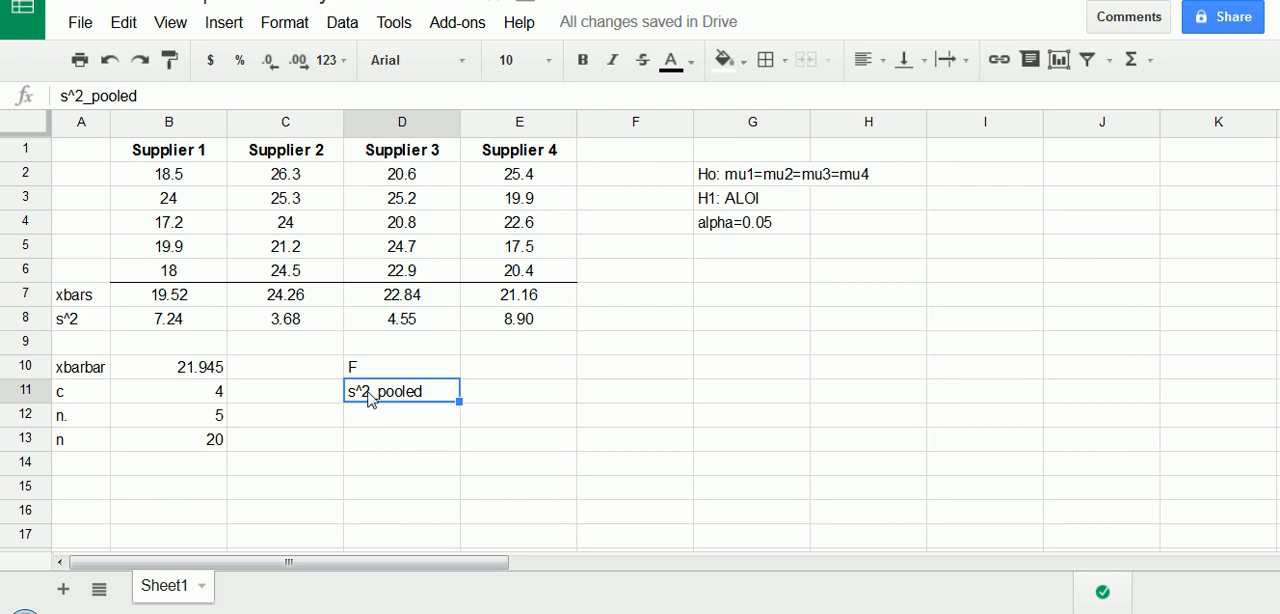
click(484, 402)
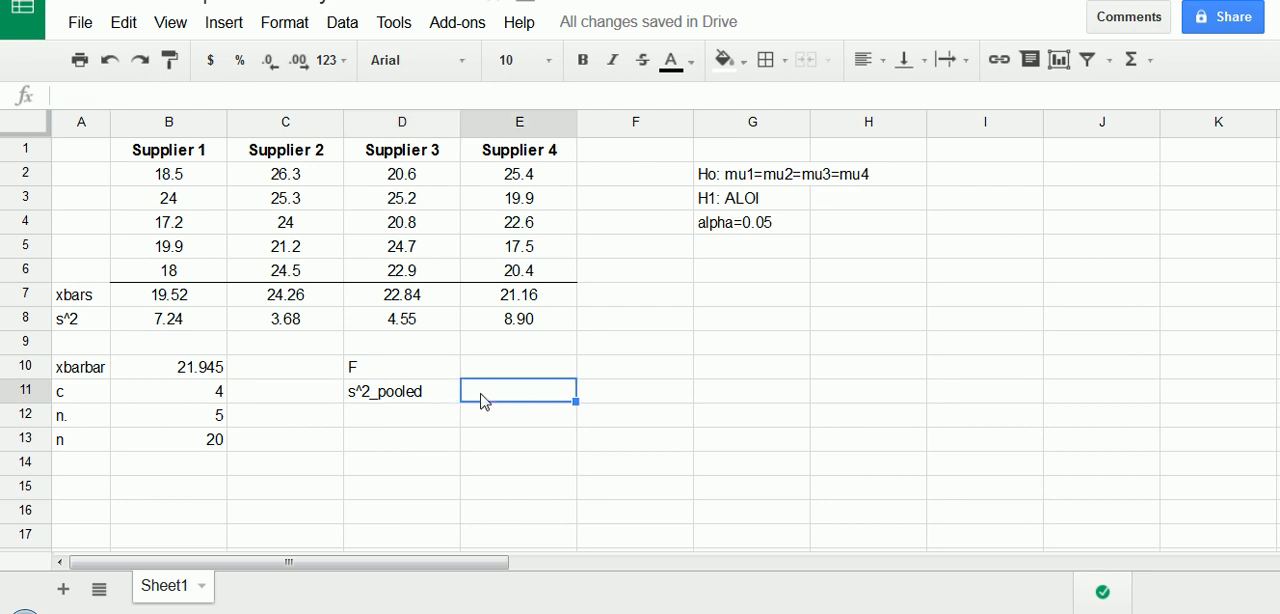
text(=)
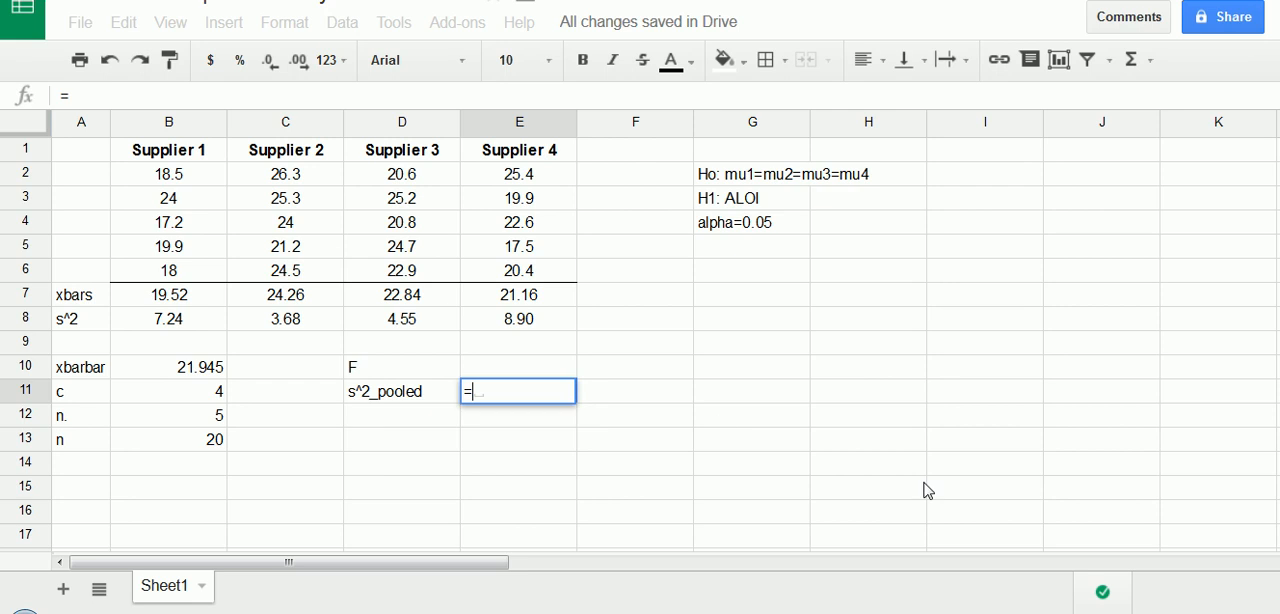
text(average()
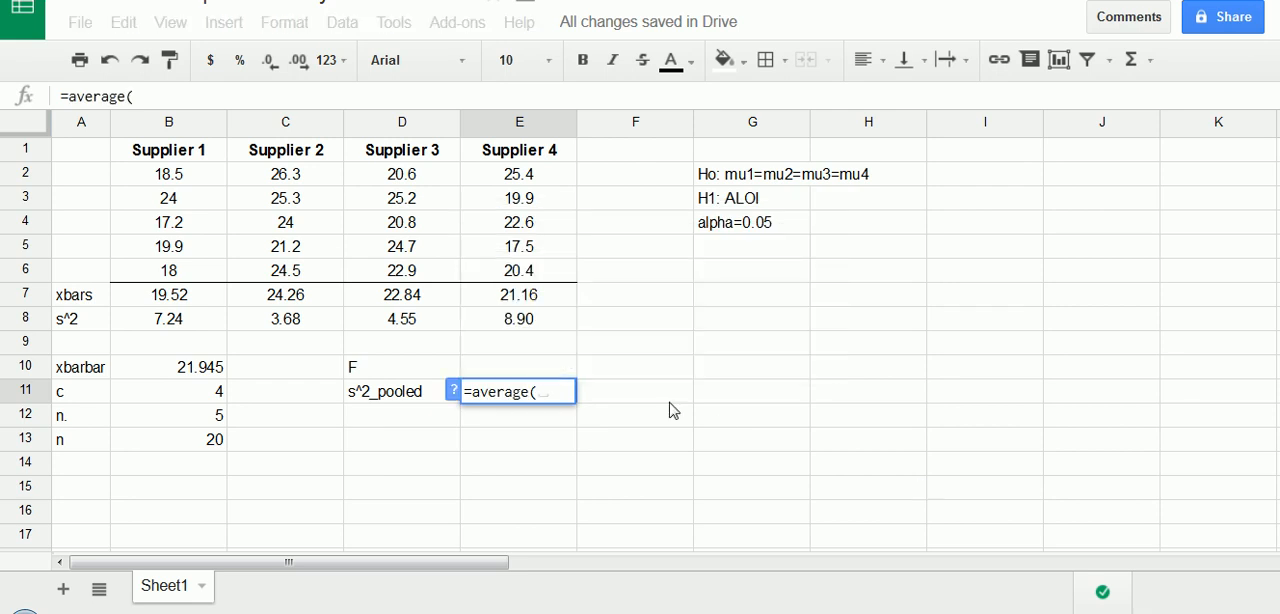
drag(189, 331, 498, 337)
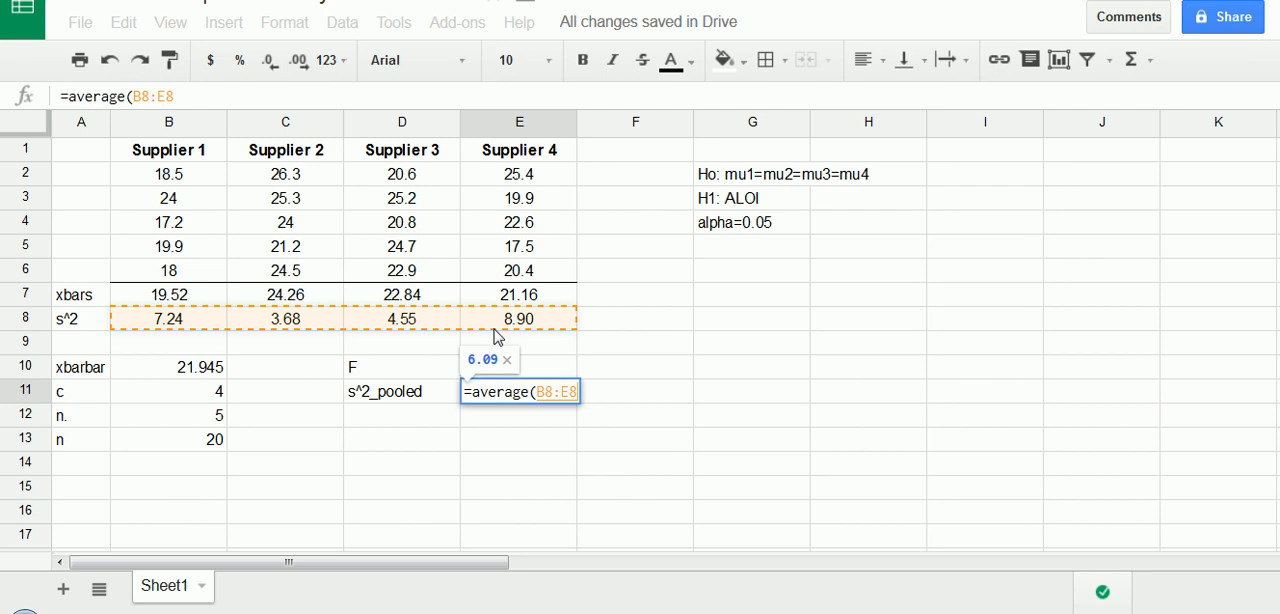
key(Return)
- Label cell D12 "s^2_xbar" and calculate the variance of the supplier means in E12 with =vara(B7:E7)
click(397, 432)
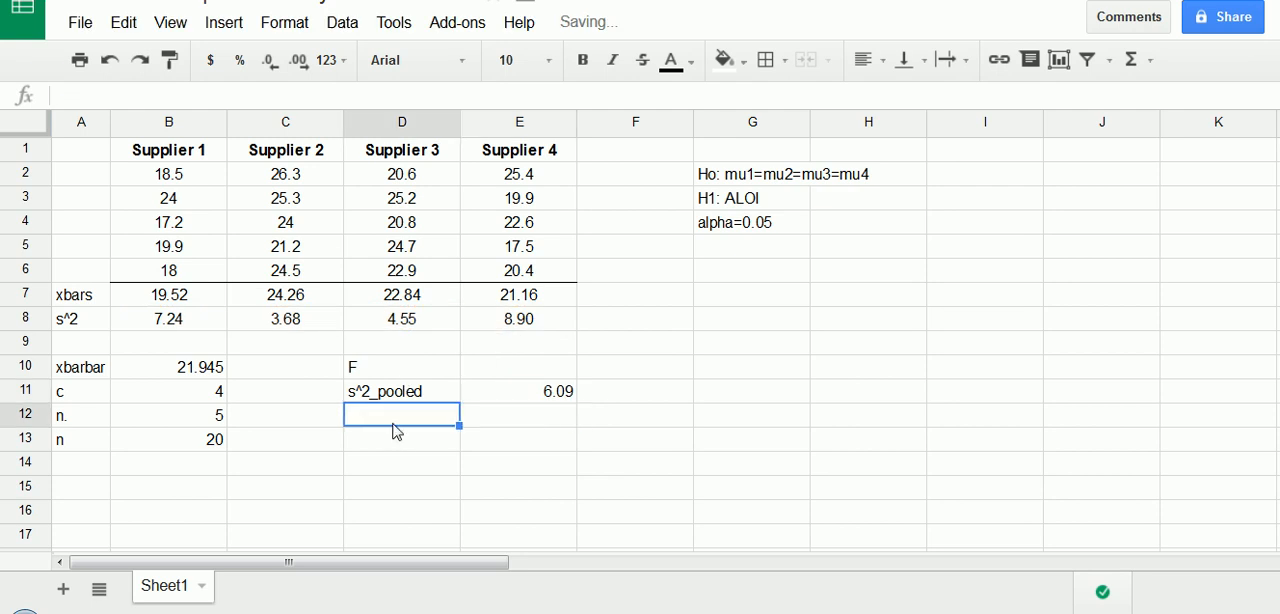
text(s^2)
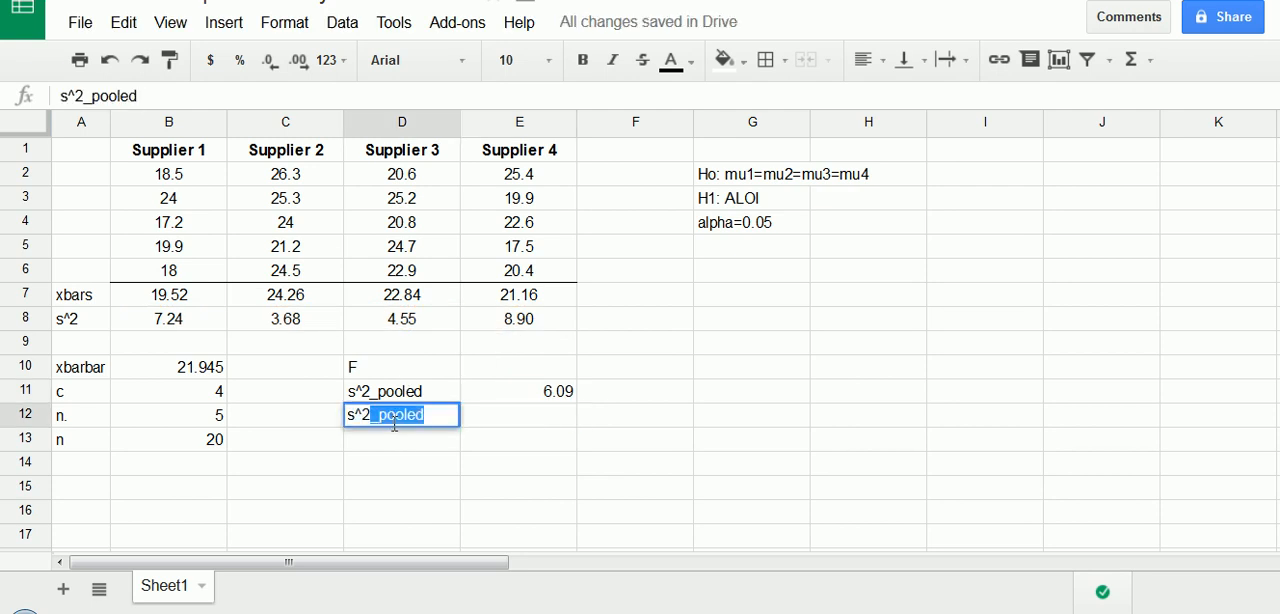
text(_xbar)
key(Tab)
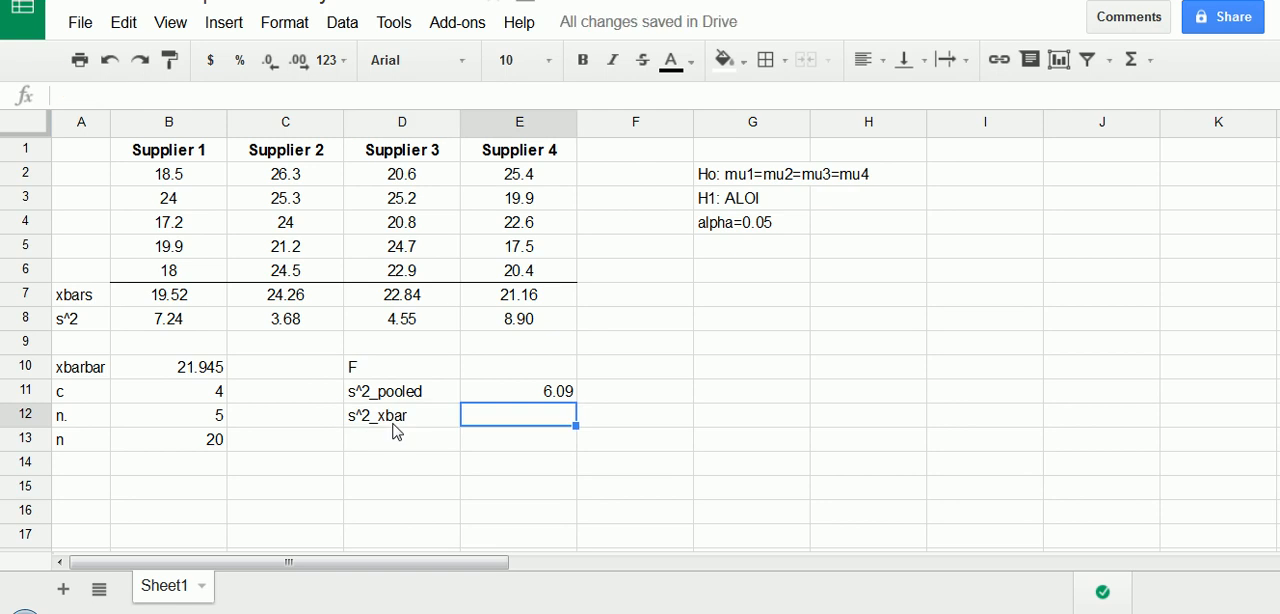
text(=v)
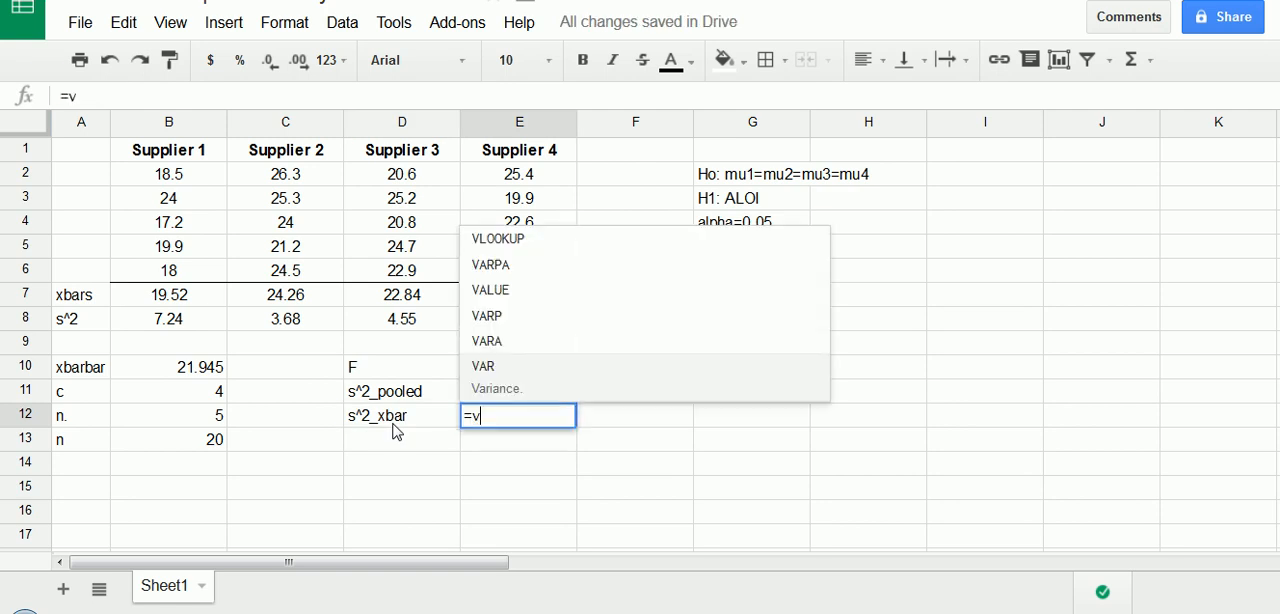
text(ara)
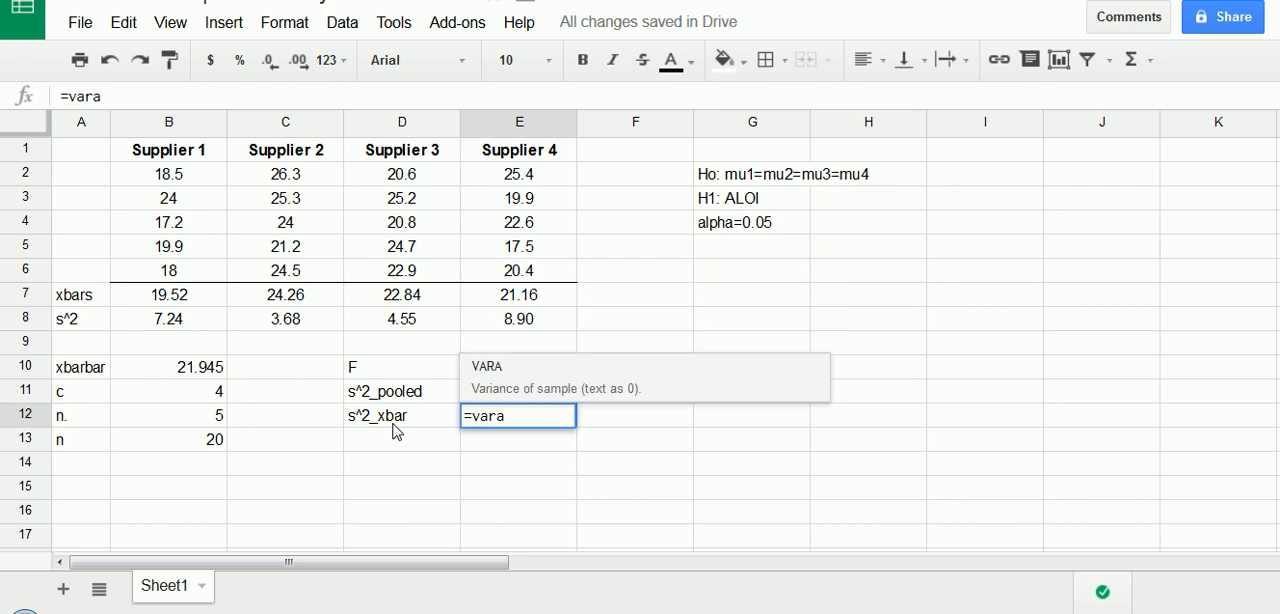
text(()
drag(152, 295, 481, 297)
key(Return)
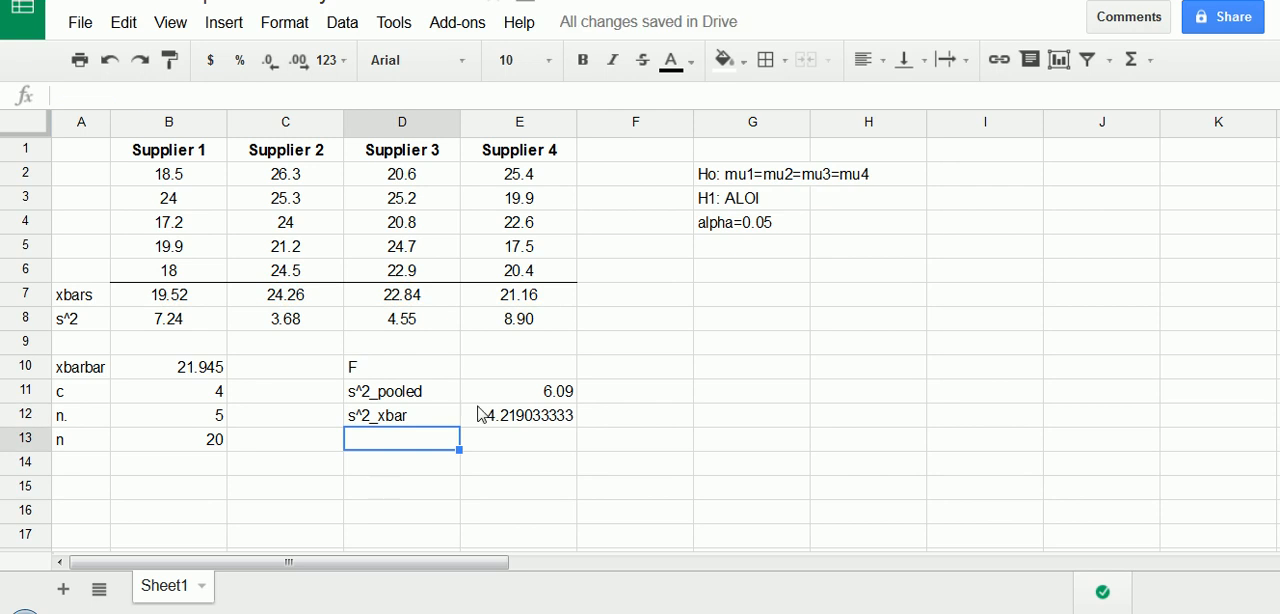
- Calculate the F statistic in E10 with =(B12*E12)/E11 and select that cell again to check its formula
click(510, 374)
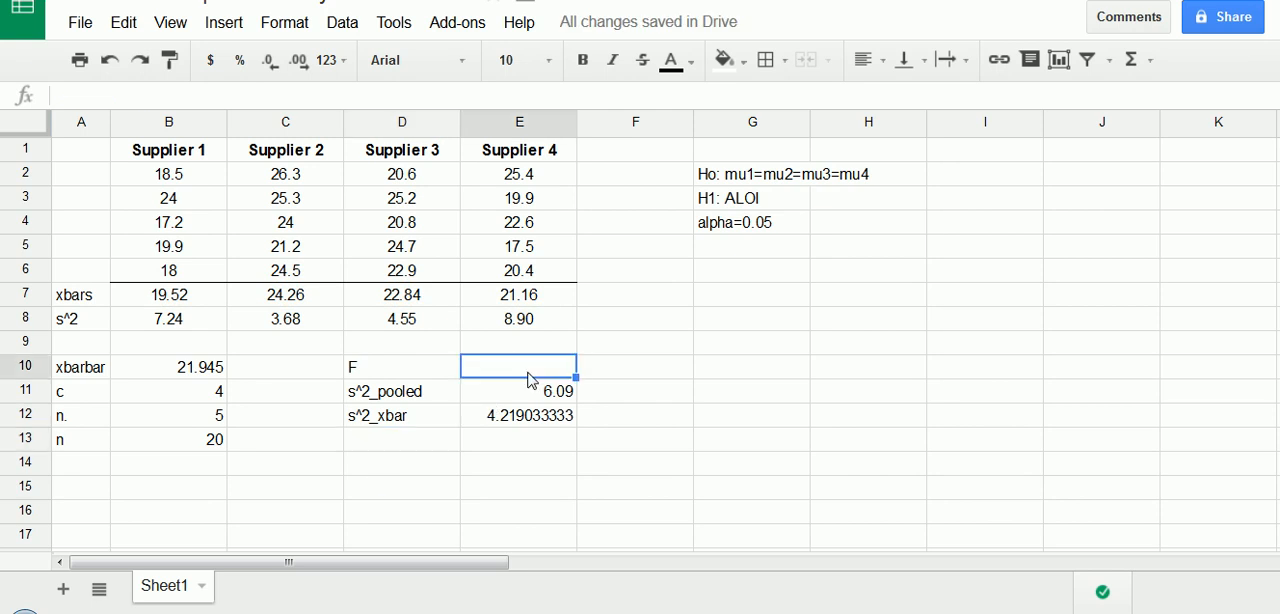
text(=)
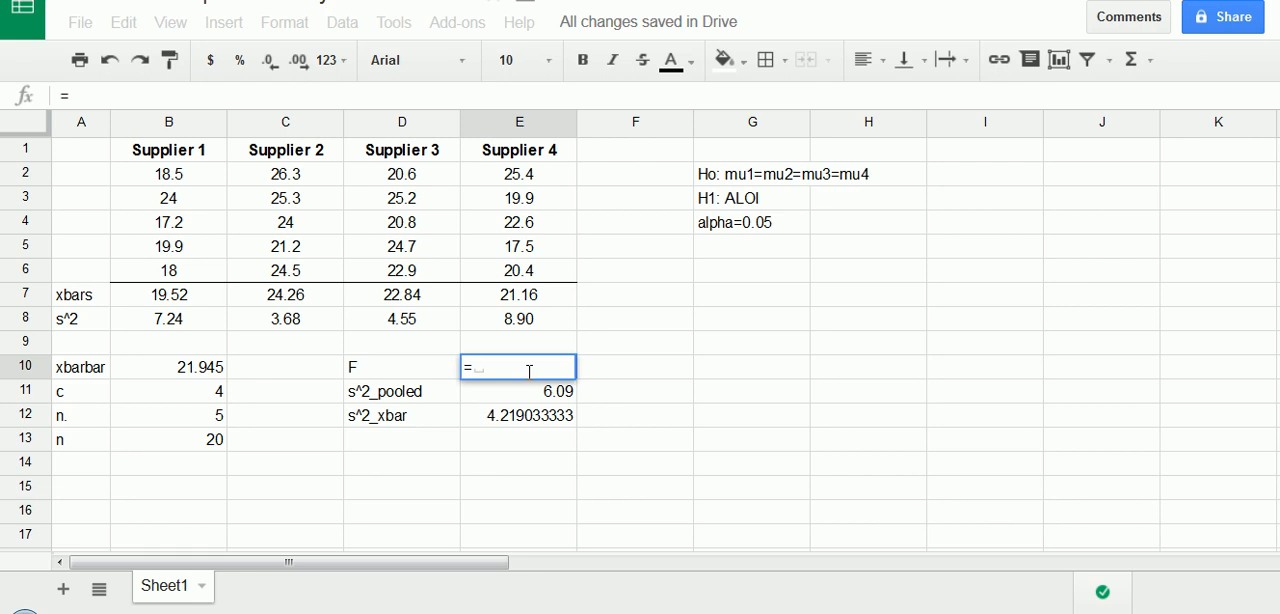
text(()
click(200, 428)
text(*)
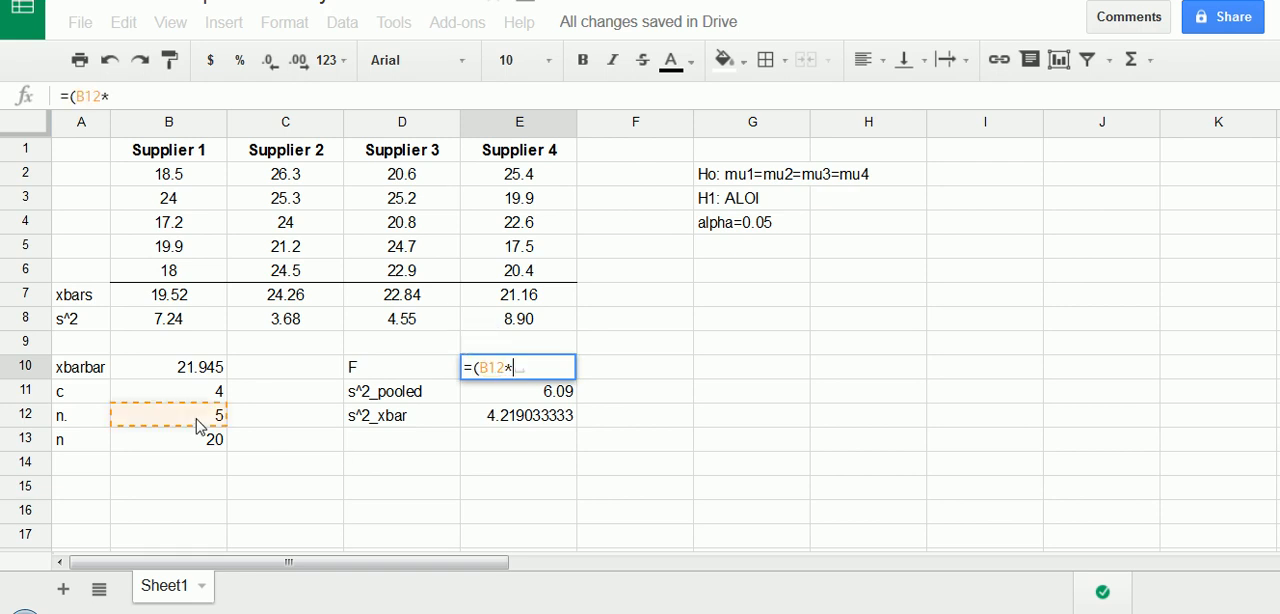
click(505, 394)
click(518, 420)
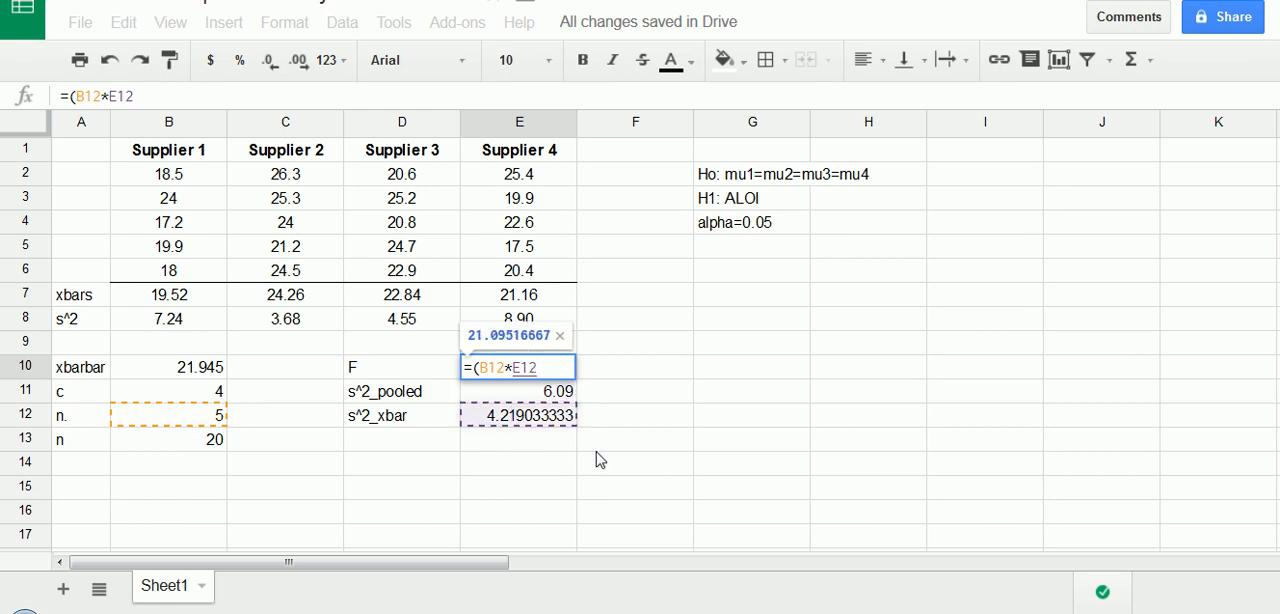
text()/)
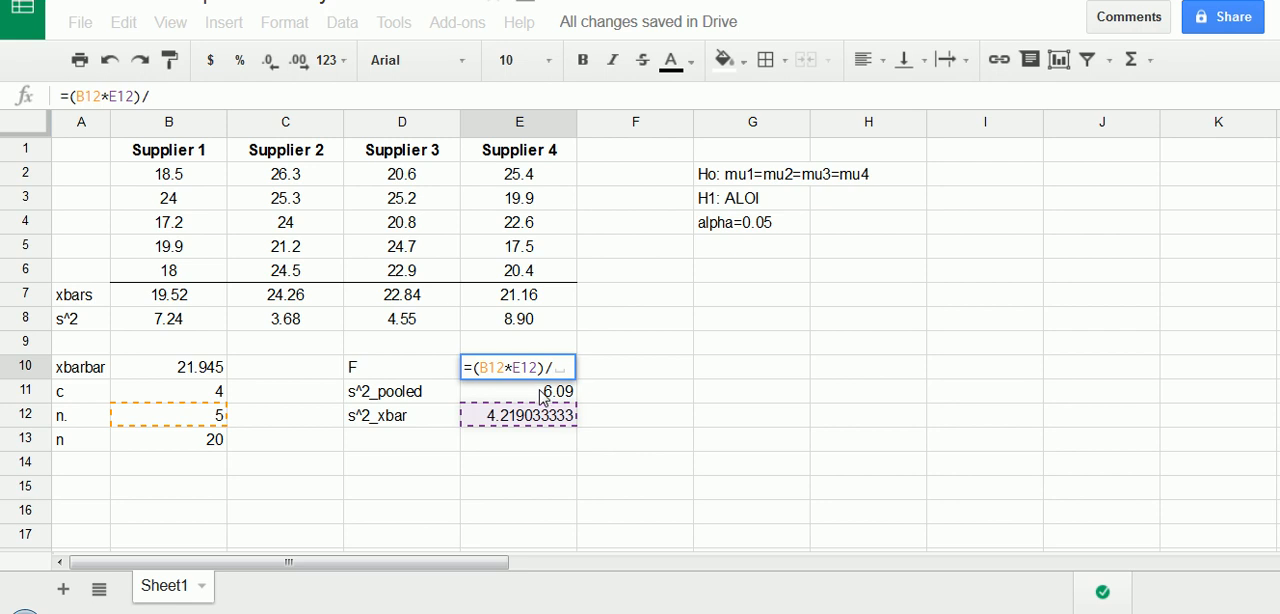
click(545, 395)
key(Return)
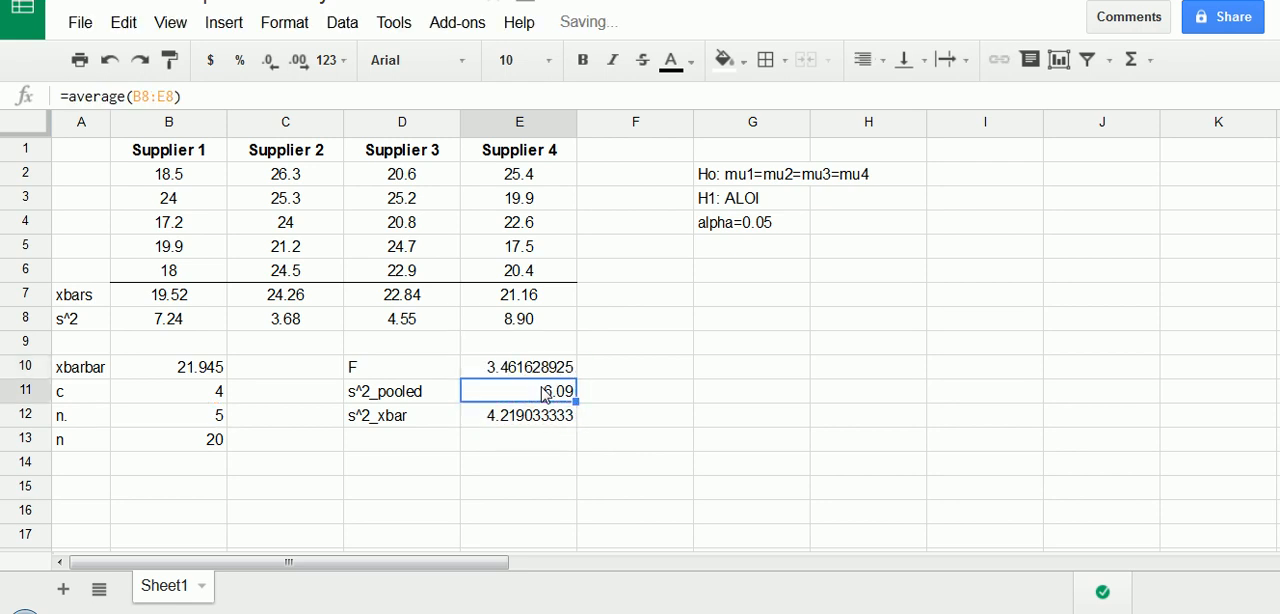
click(527, 372)
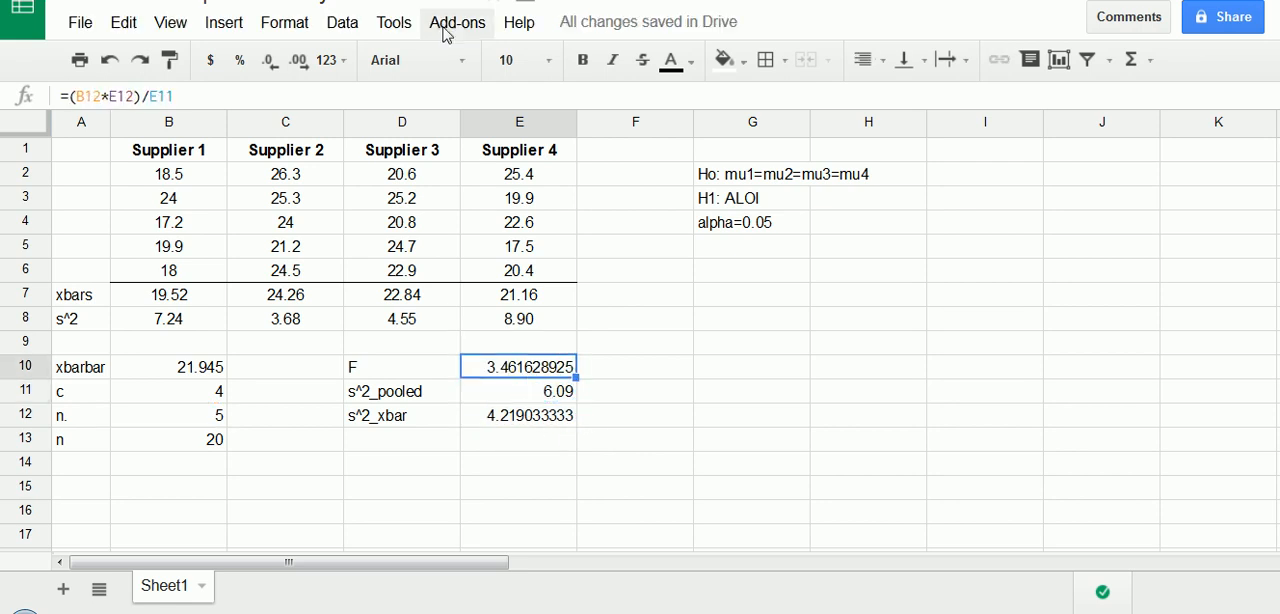
- Reduce the F statistic in E10 to two decimal places
click(278, 64)
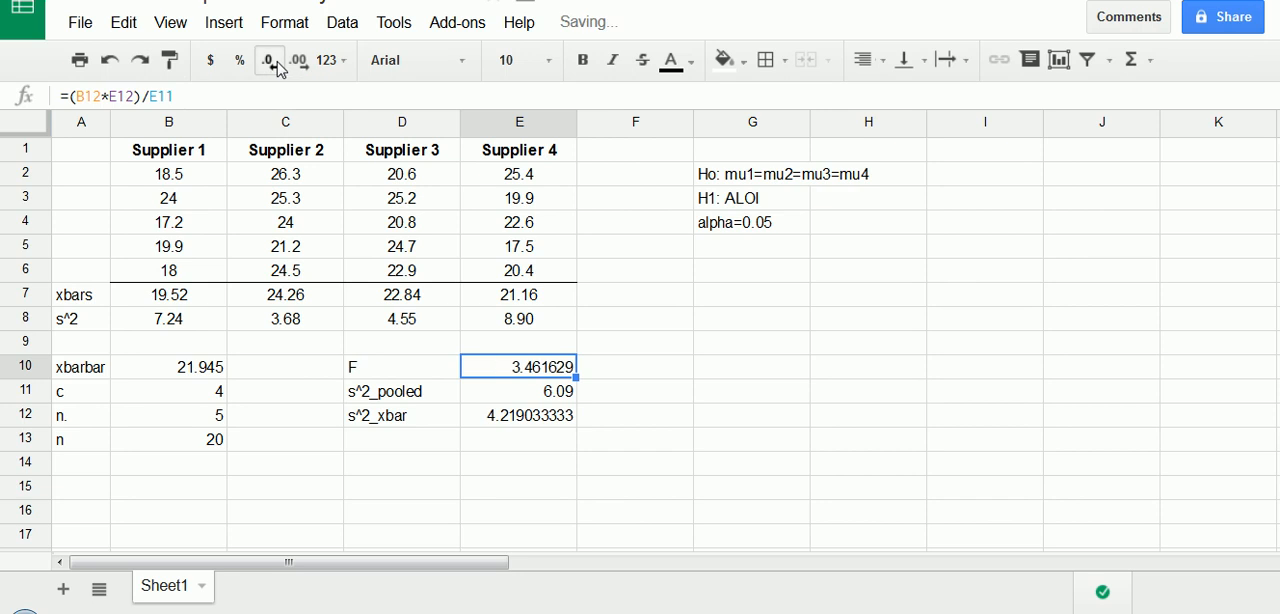
click(278, 64)
click(278, 64)
click(278, 64)
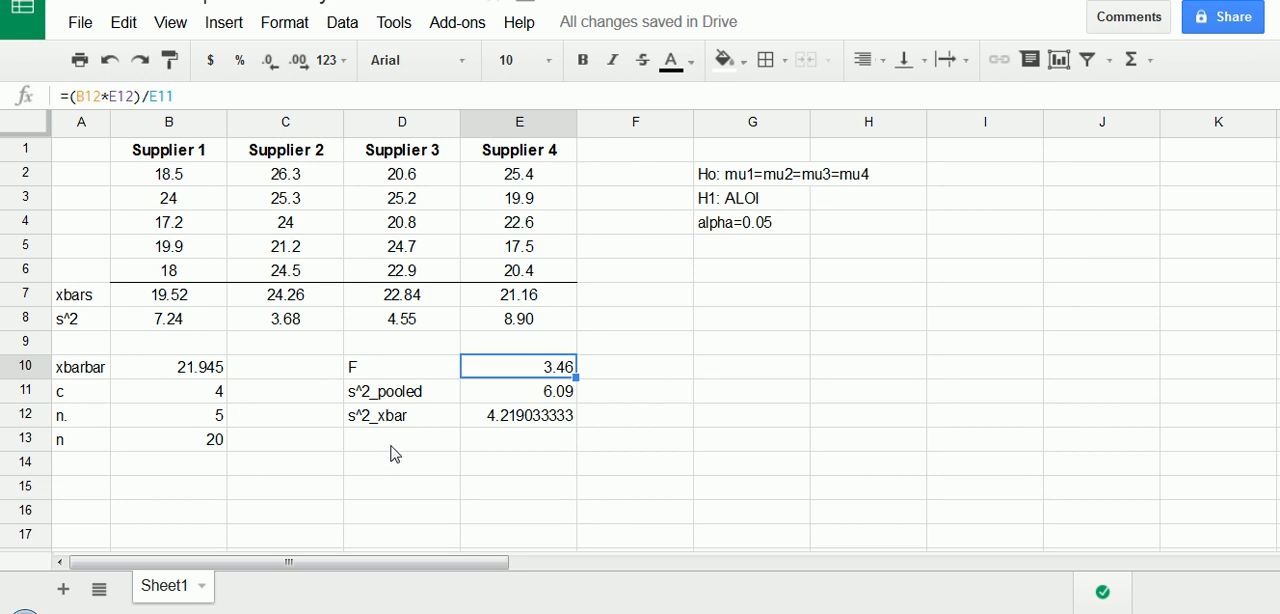
- Label cell D13 "Fu" for the upper critical F value
click(395, 444)
text(Fu)
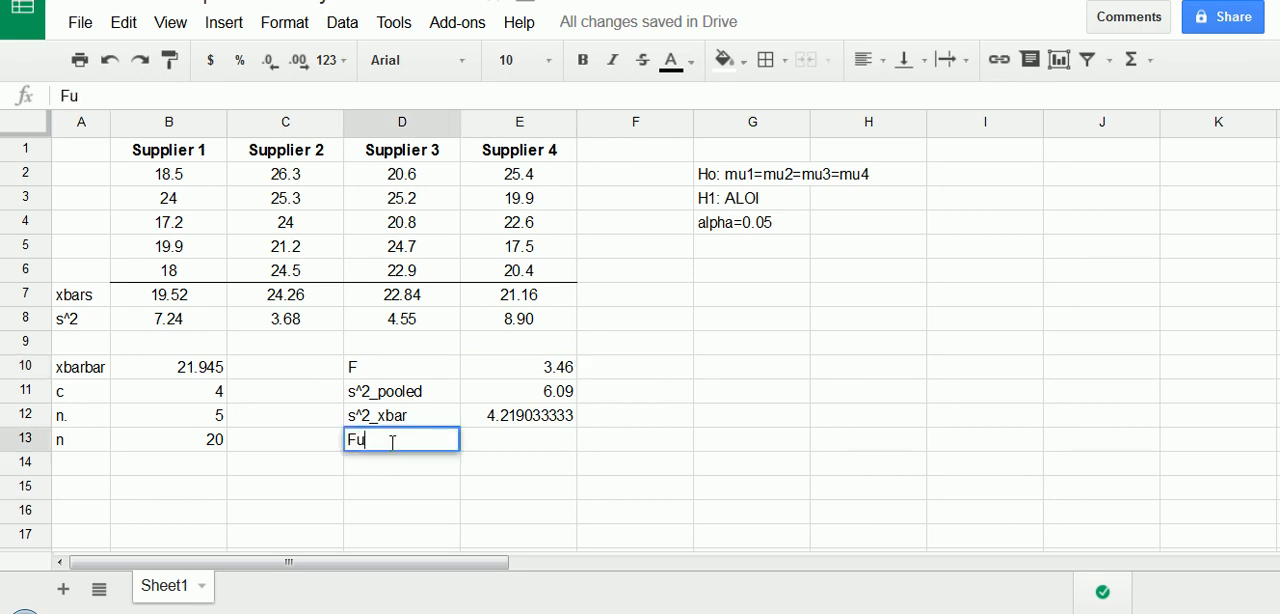
key(Tab)
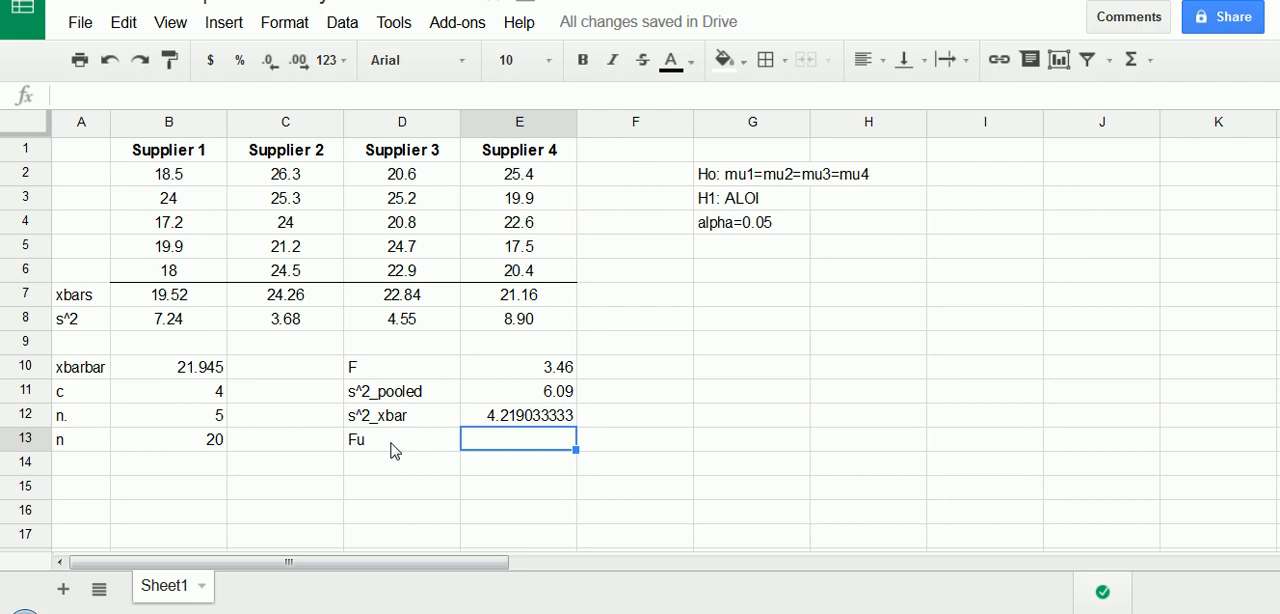
- Switch to F table.pdf in Adobe Reader, examine its alpha level and numerator and denominator degrees-of-freedom headings, and return to the spreadsheet
mouse_move(565, 613)
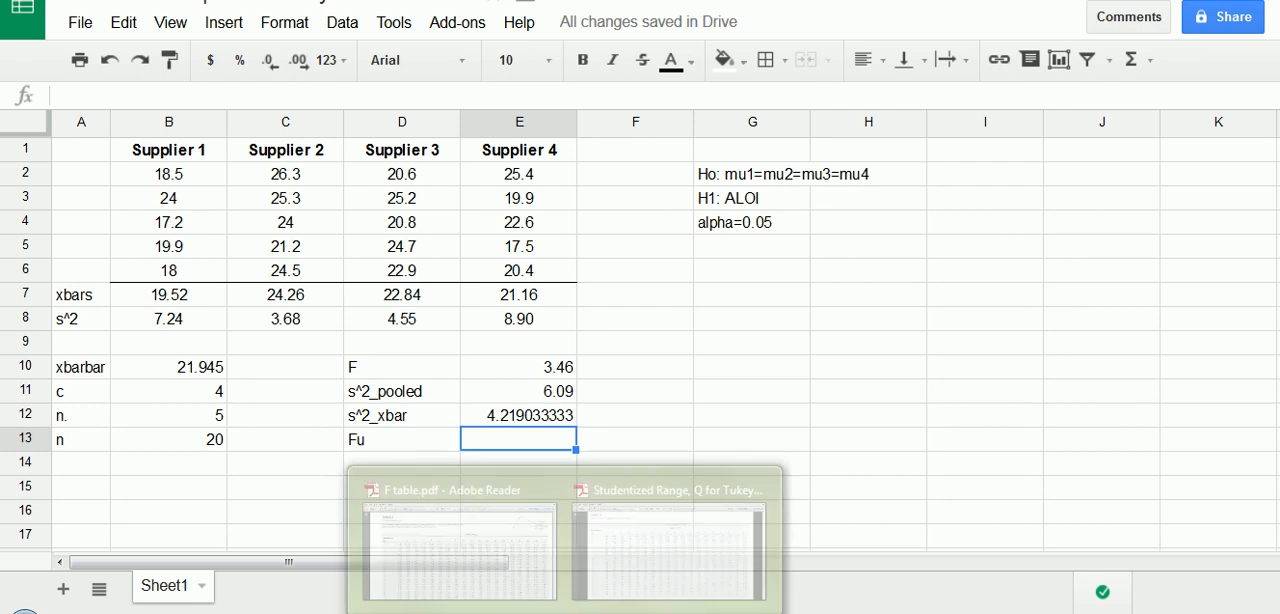
click(549, 562)
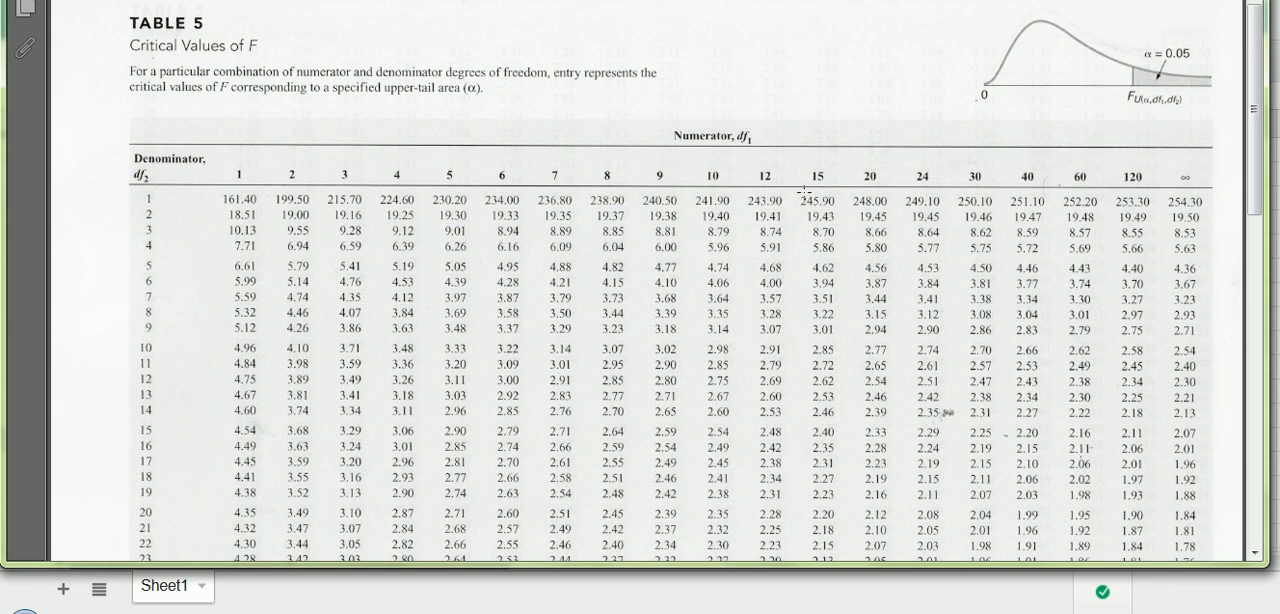
mouse_move(1138, 46)
mouse_down()
mouse_move(1210, 72)
mouse_move(1150, 88)
mouse_up()
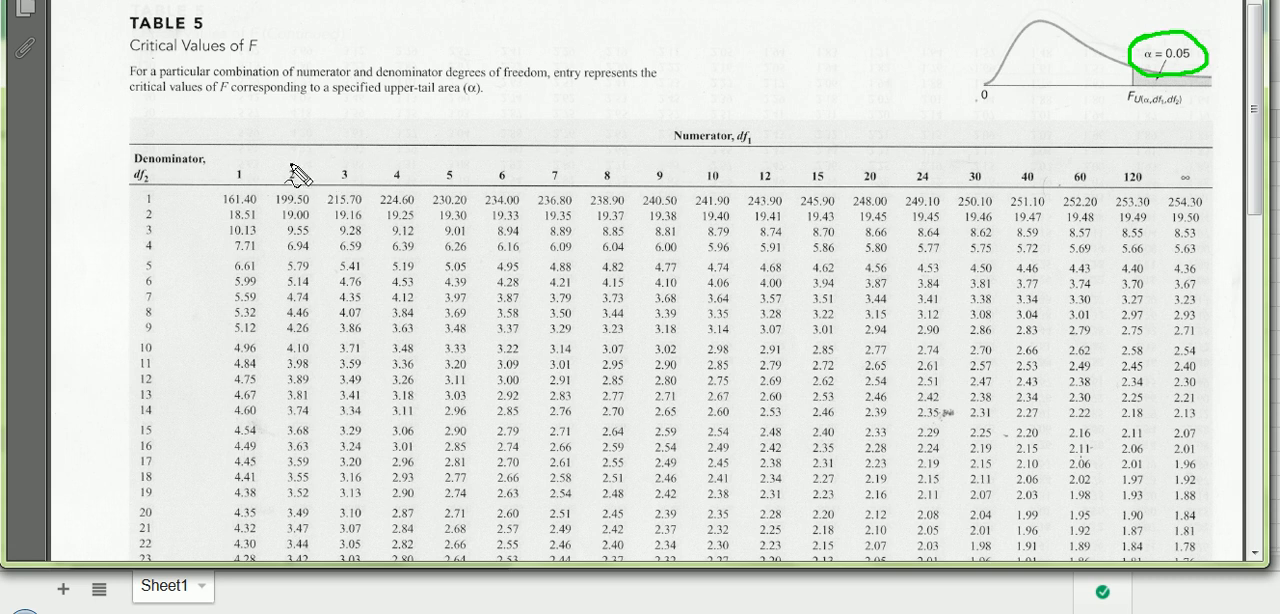
mouse_move(258, 160)
mouse_down()
mouse_move(1170, 180)
mouse_move(1015, 188)
mouse_up()
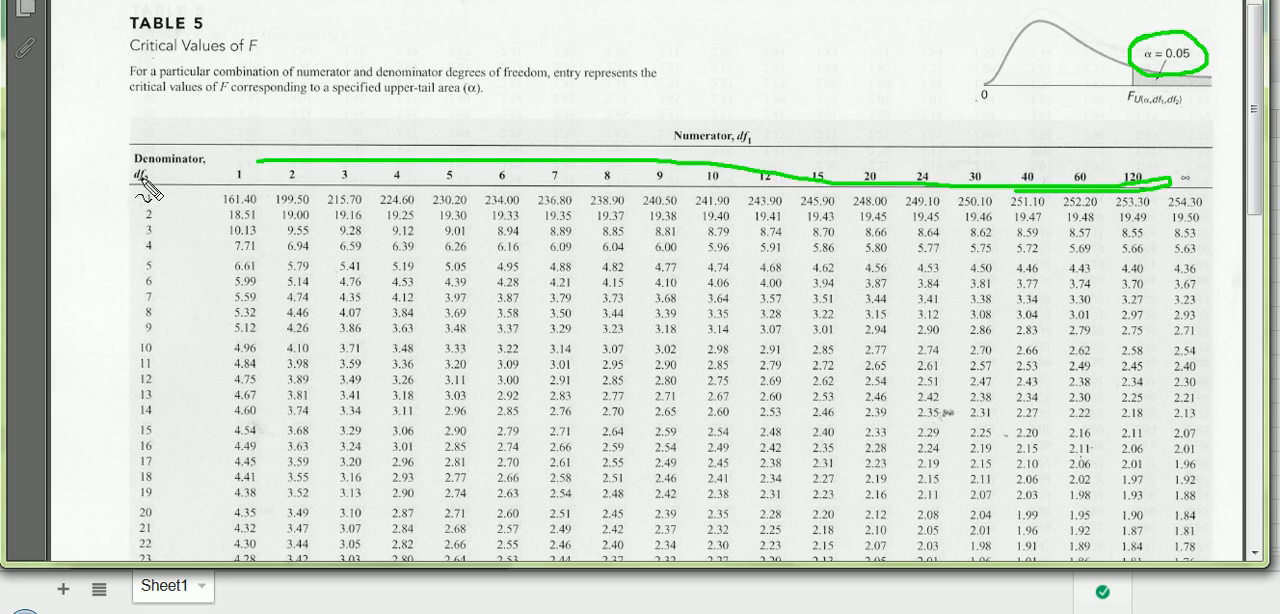
mouse_move(135, 176)
mouse_down()
mouse_move(138, 510)
mouse_move(178, 300)
mouse_move(150, 200)
mouse_up()
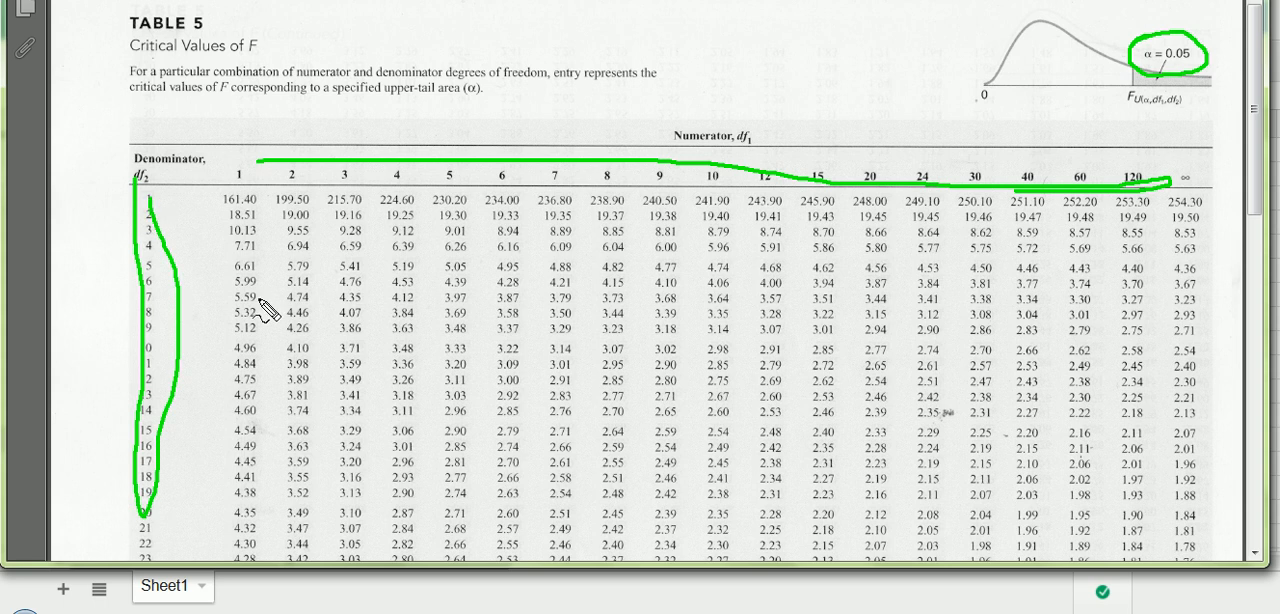
key(Escape)
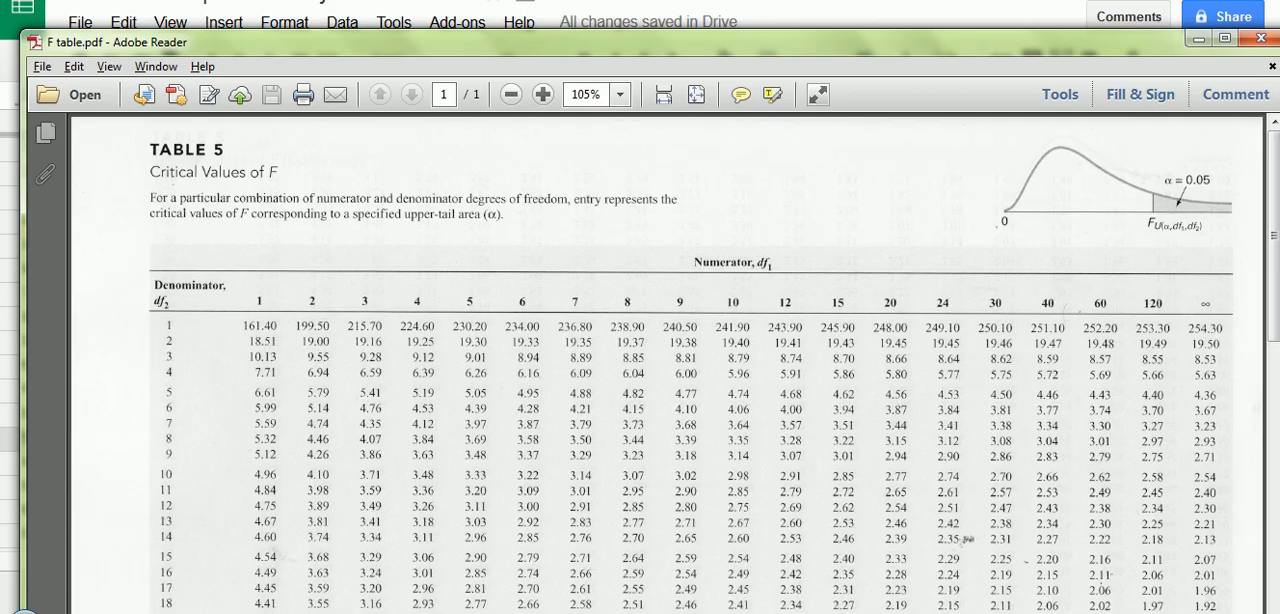
click(1199, 39)
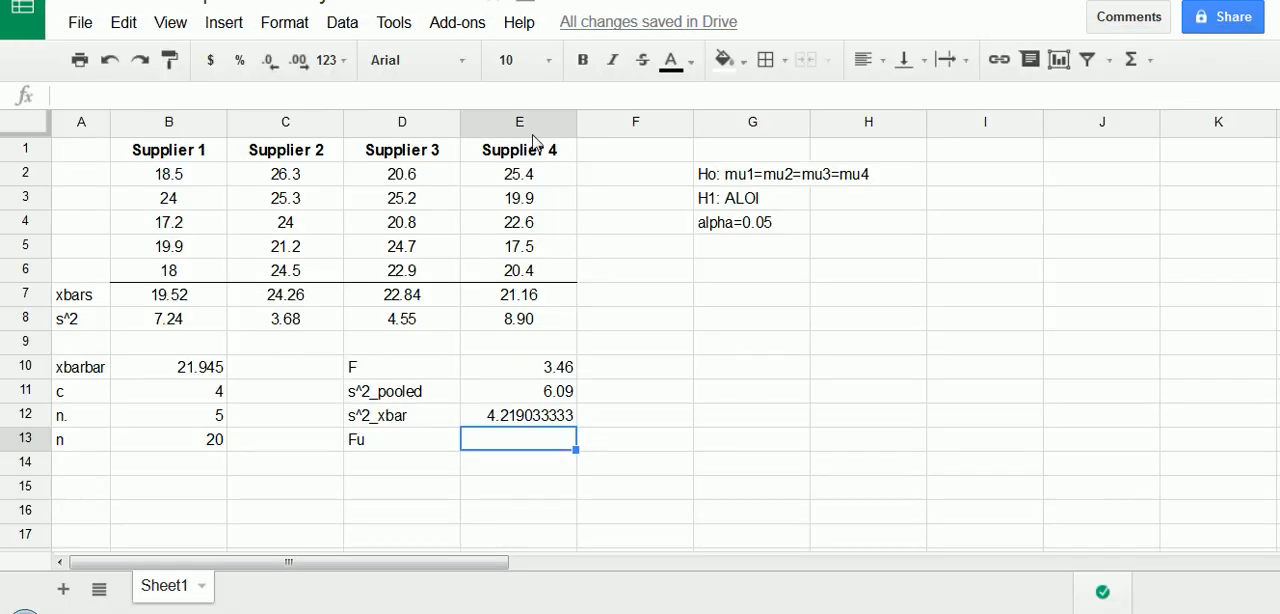
- Label cell D14 "F_df_num" for the numerator degrees of freedom
click(405, 458)
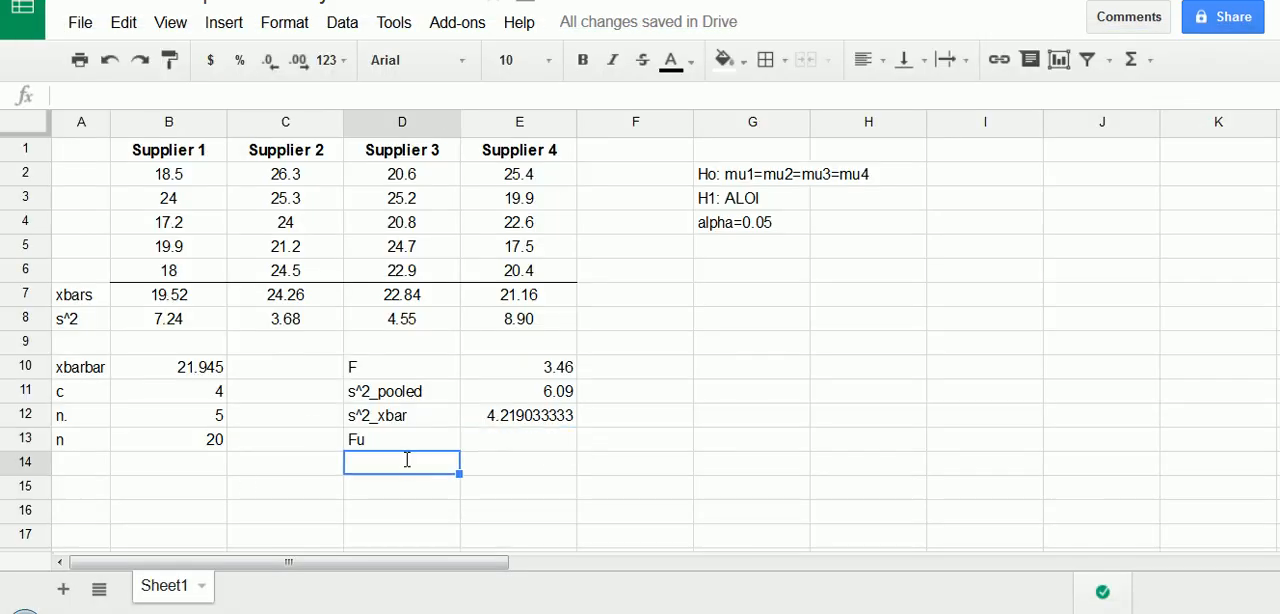
text(dfN)
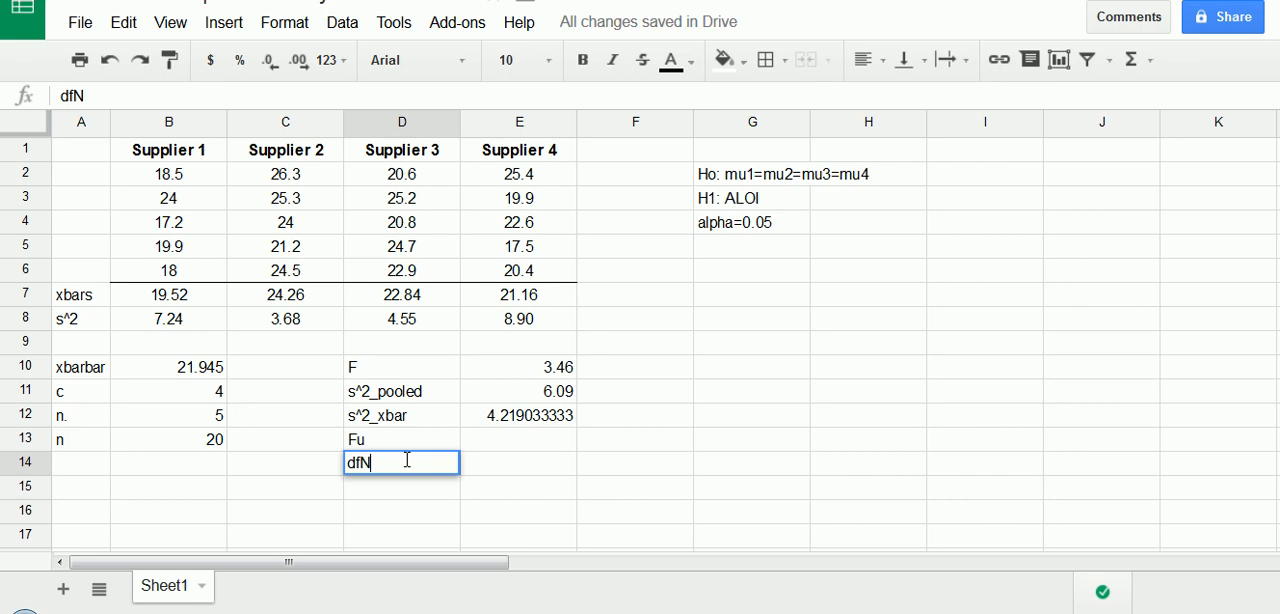
key(BackSpace)
text(_F)
key(BackSpace)
key(BackSpace)
key(BackSpace)
key(BackSpace)
text(F_df)
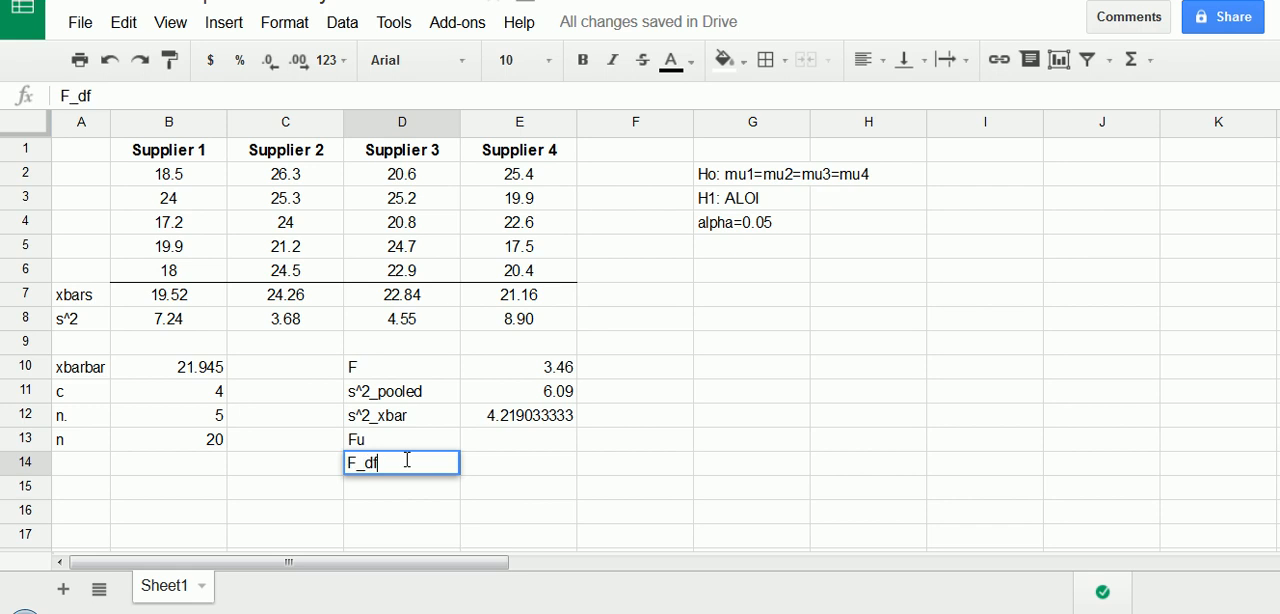
text(_num)
key(Tab)
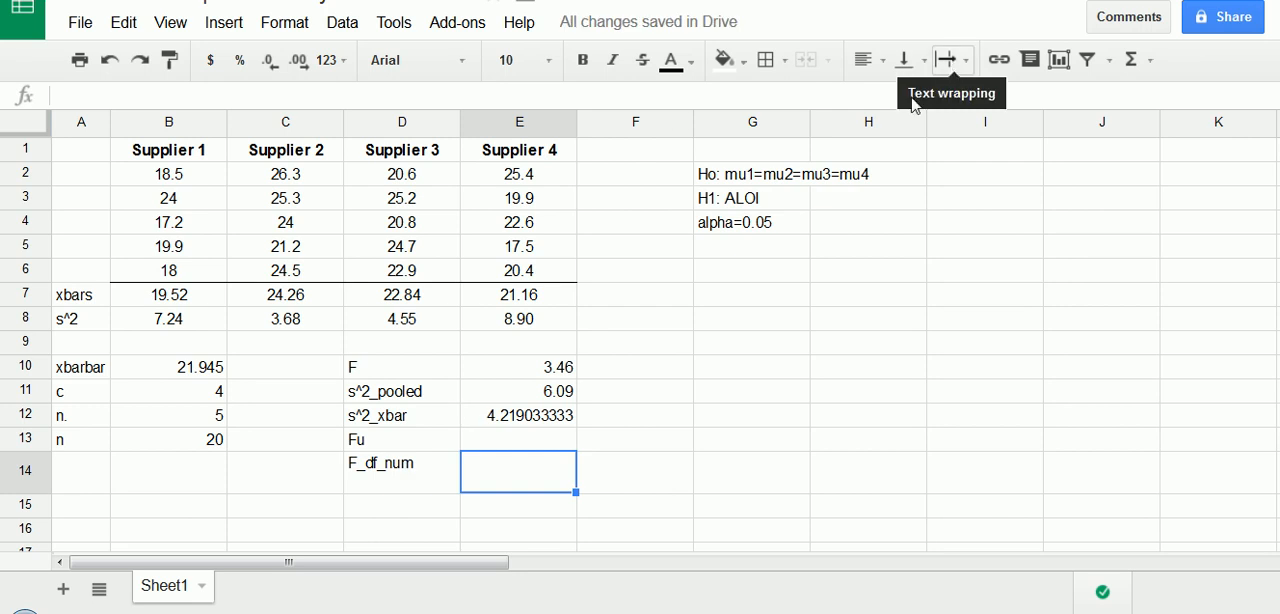
- Set the text in D14 to overflow and align it vertically to the top of the cell
click(432, 474)
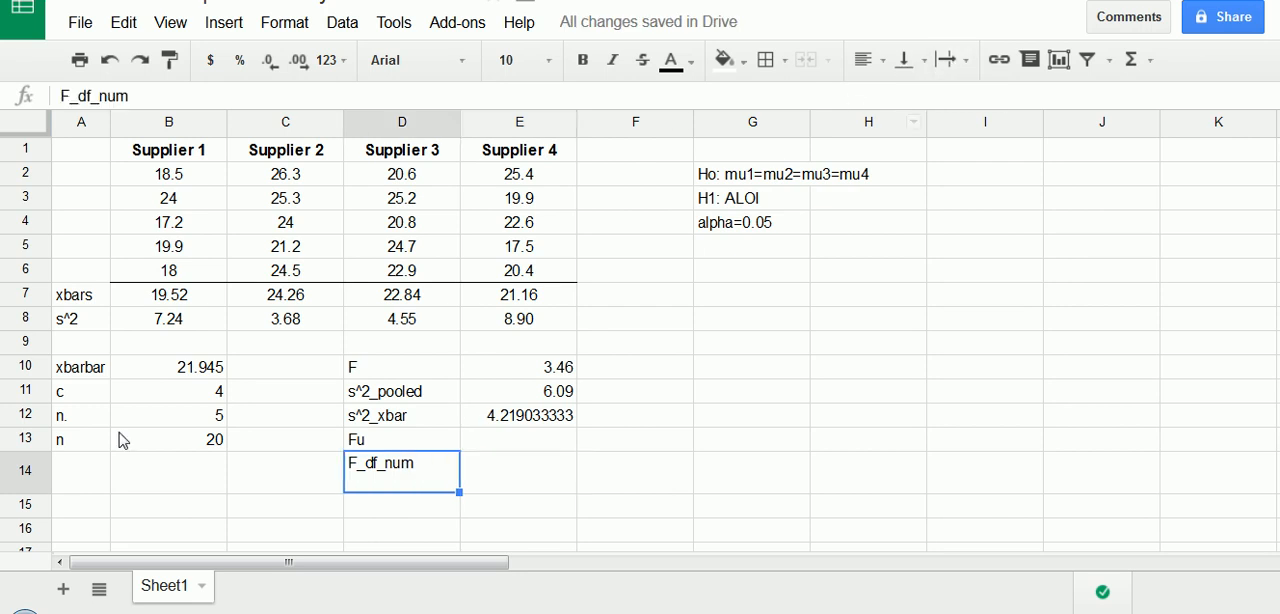
click(958, 60)
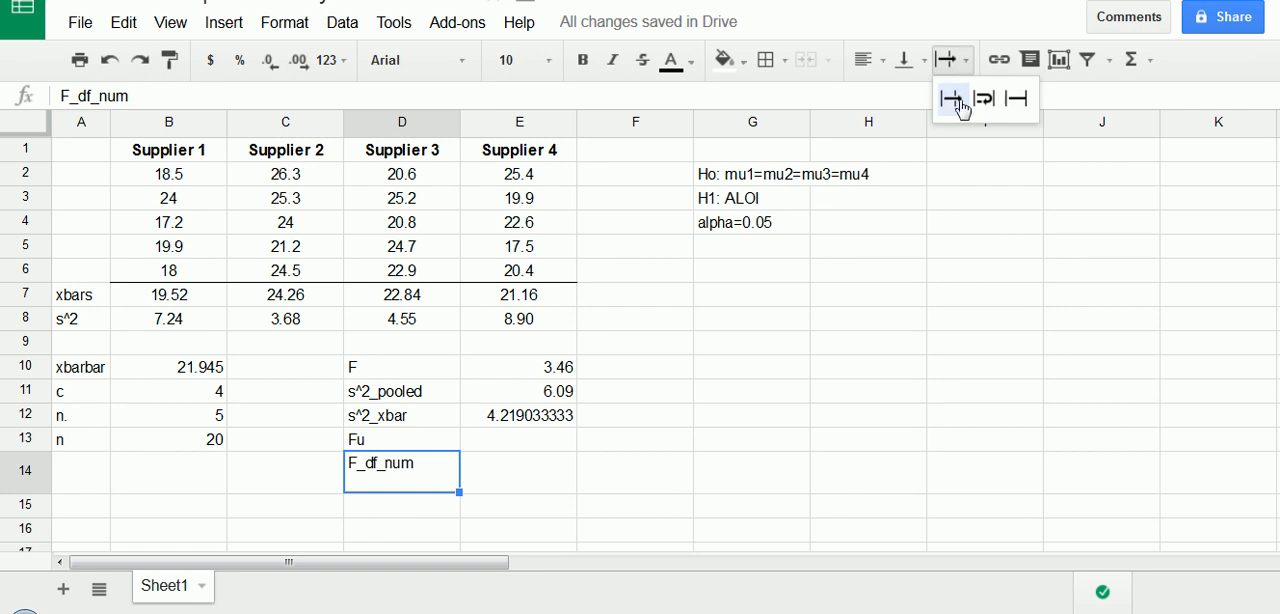
click(958, 100)
click(915, 62)
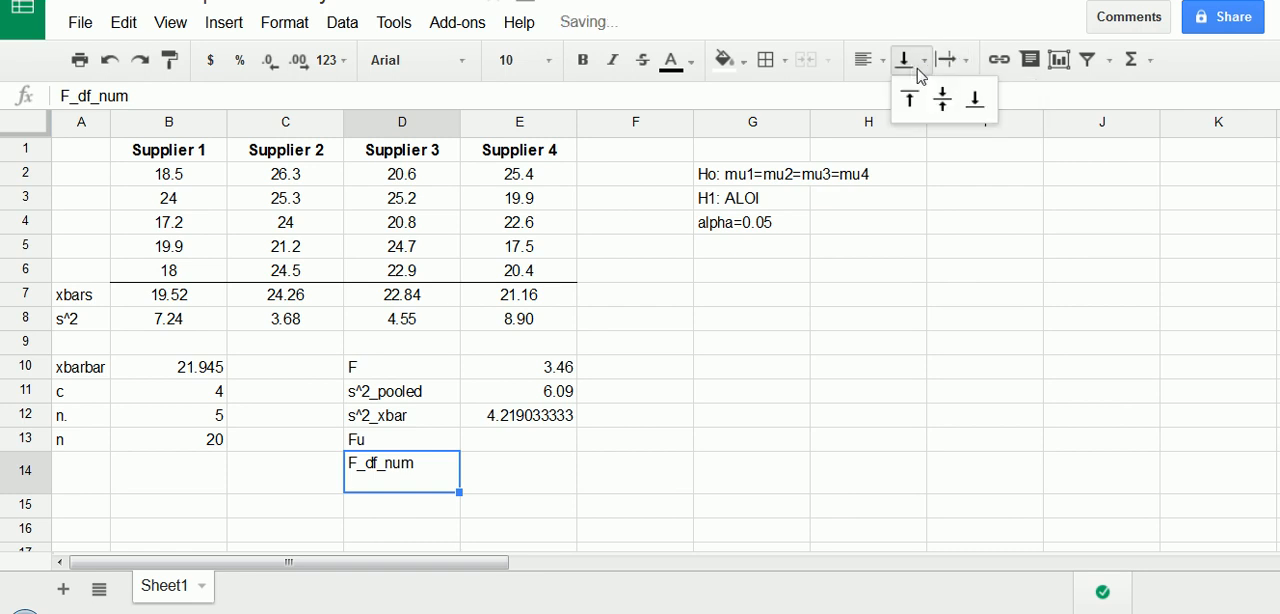
click(909, 100)
- Enter 3 in E14 as the numerator degrees of freedom
click(497, 482)
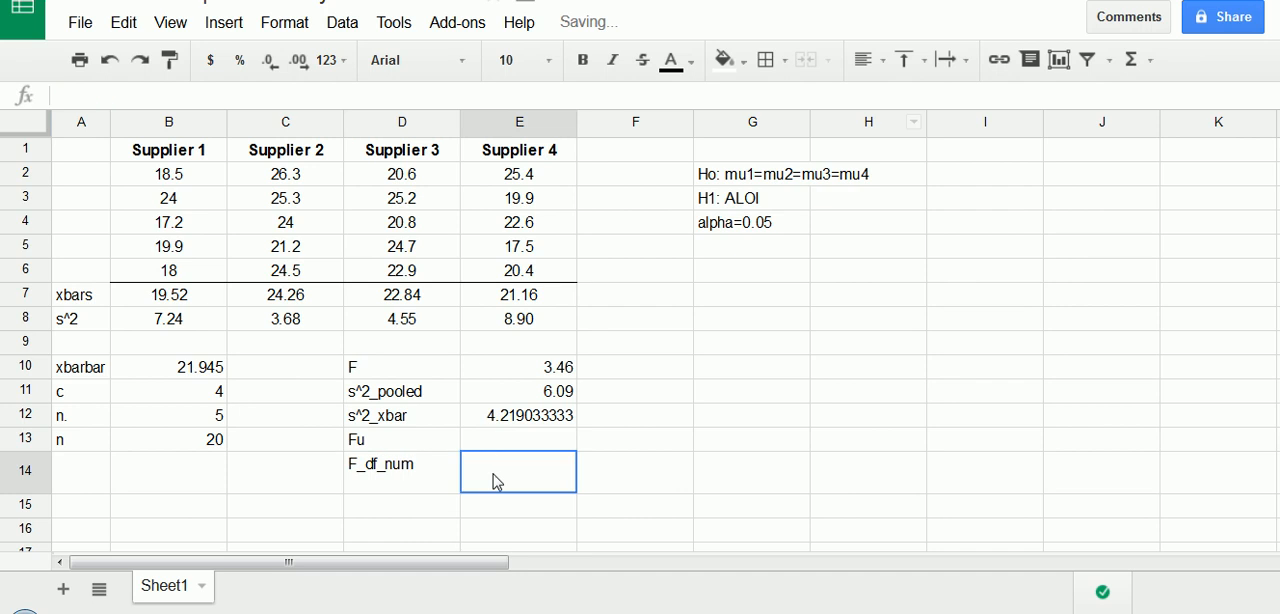
text(3)
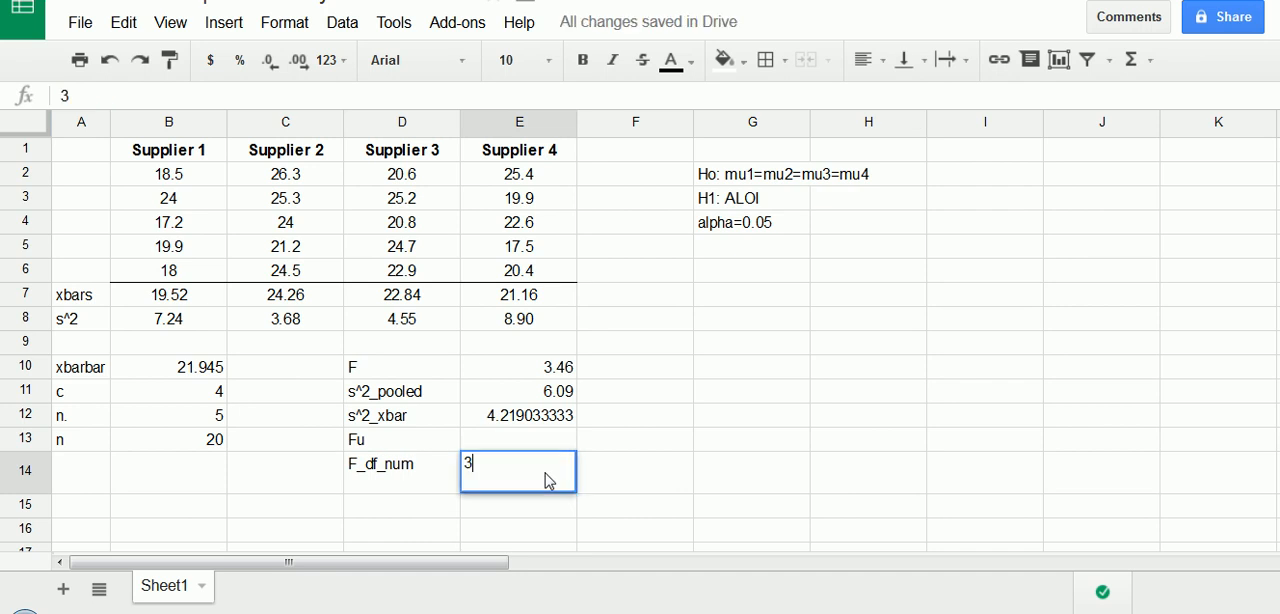
key(Return)
- Label cell D15 "F_df_den" and enter 16 in E15 as the denominator degrees of freedom
key(Left)
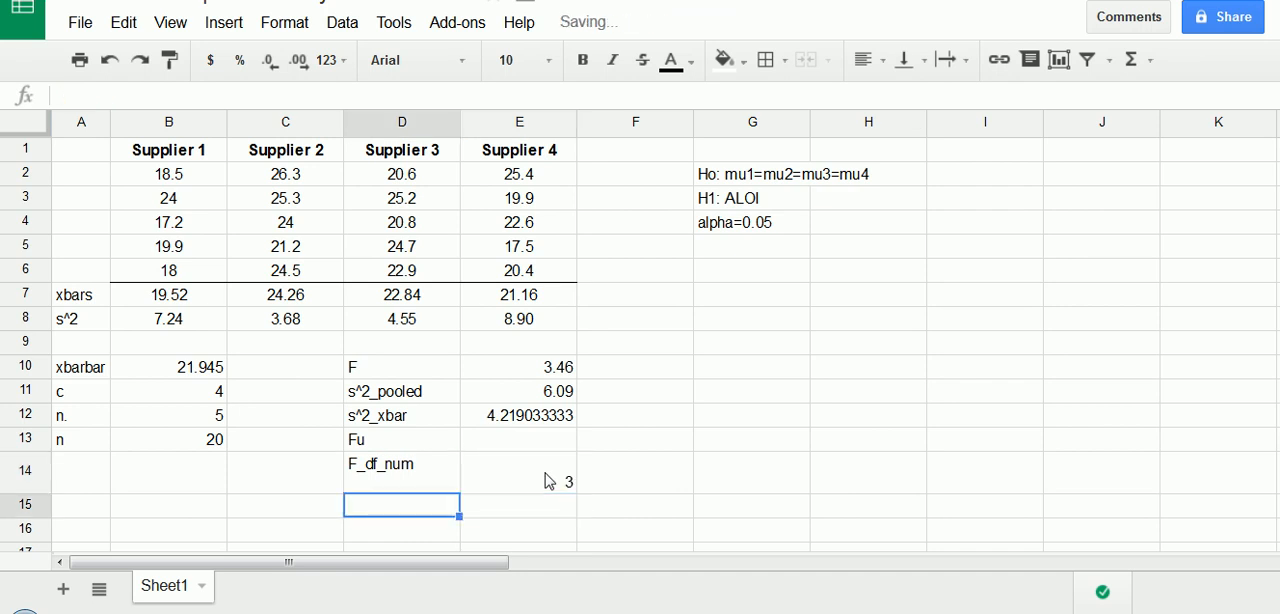
text(D_d)
key(BackSpace)
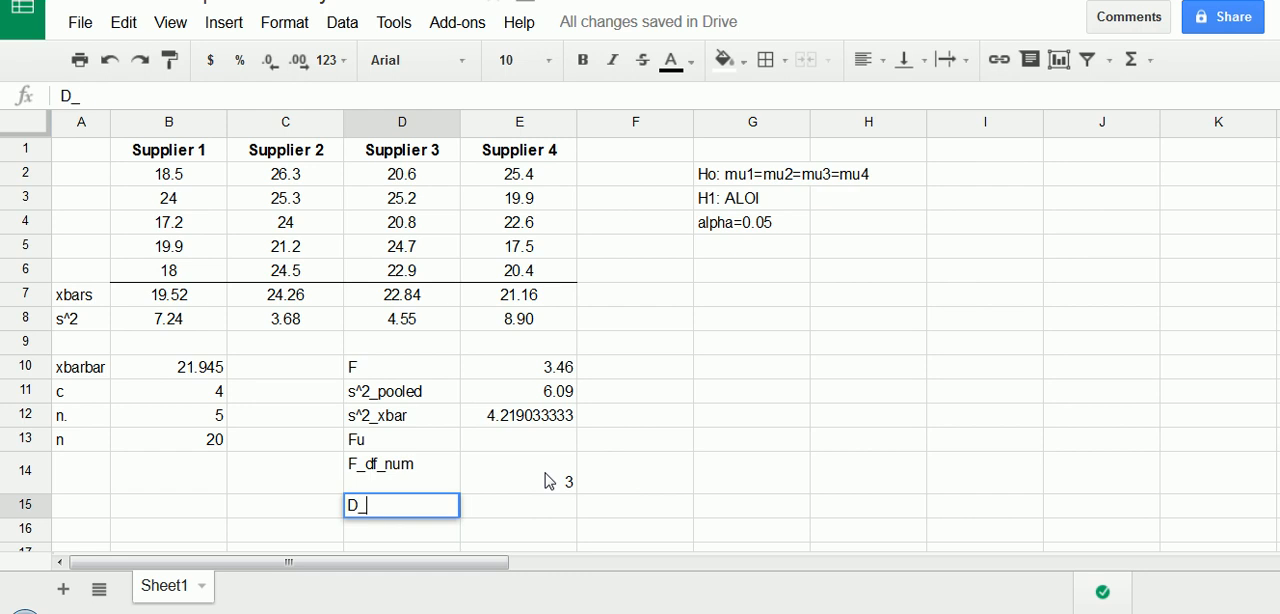
key(BackSpace)
text(F_df_den)
key(Tab)
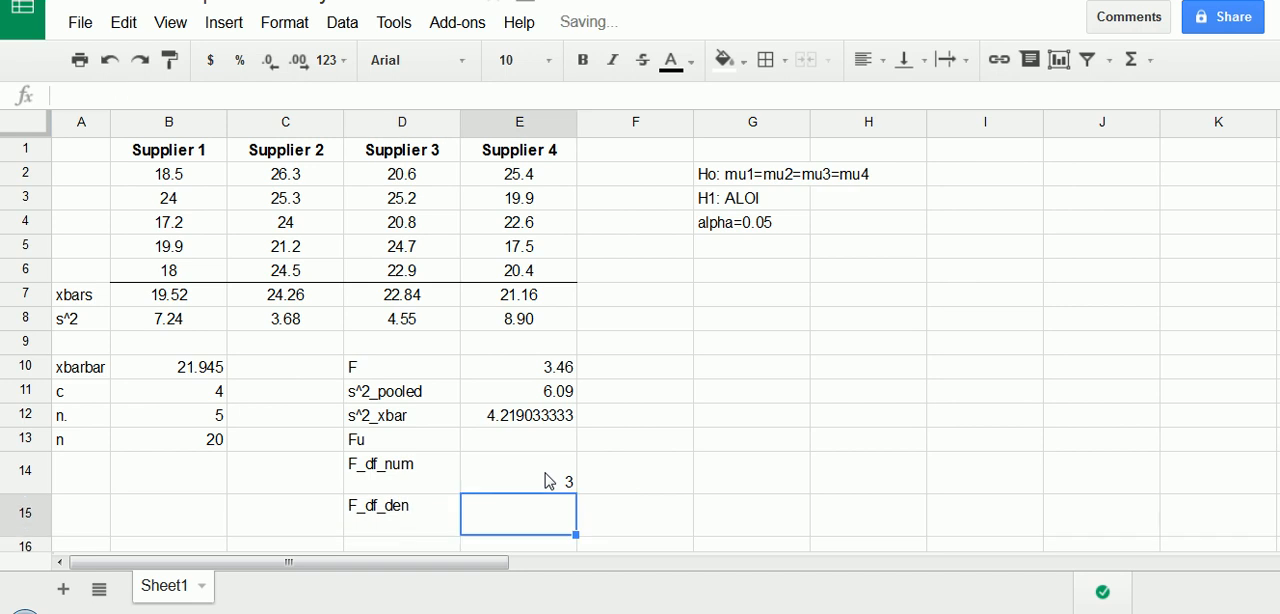
text(16)
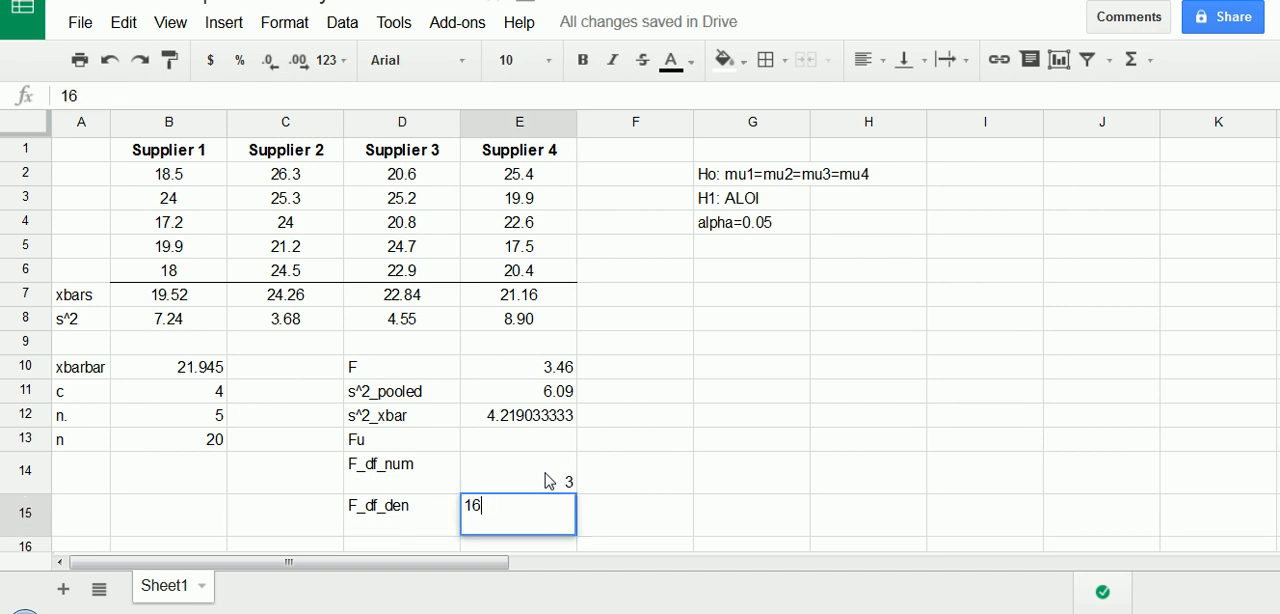
key(Return)
click(535, 500)
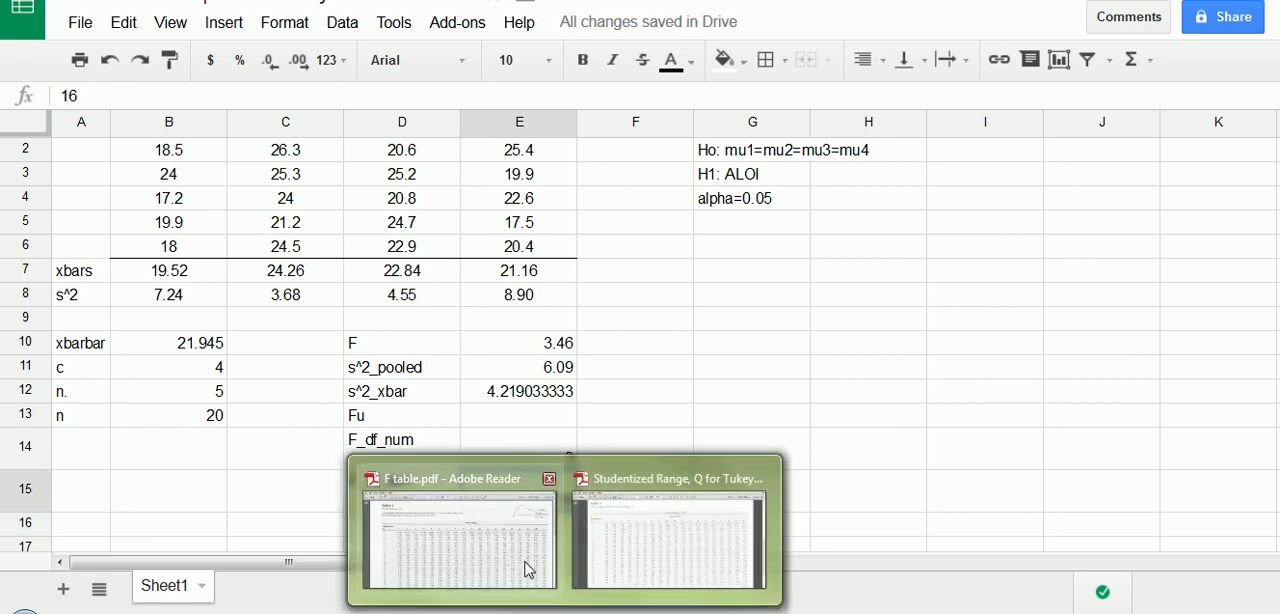
- Look up the critical F value for alpha 0.05 with 3 and 16 degrees of freedom in F table.pdf, then close the table
click(529, 571)
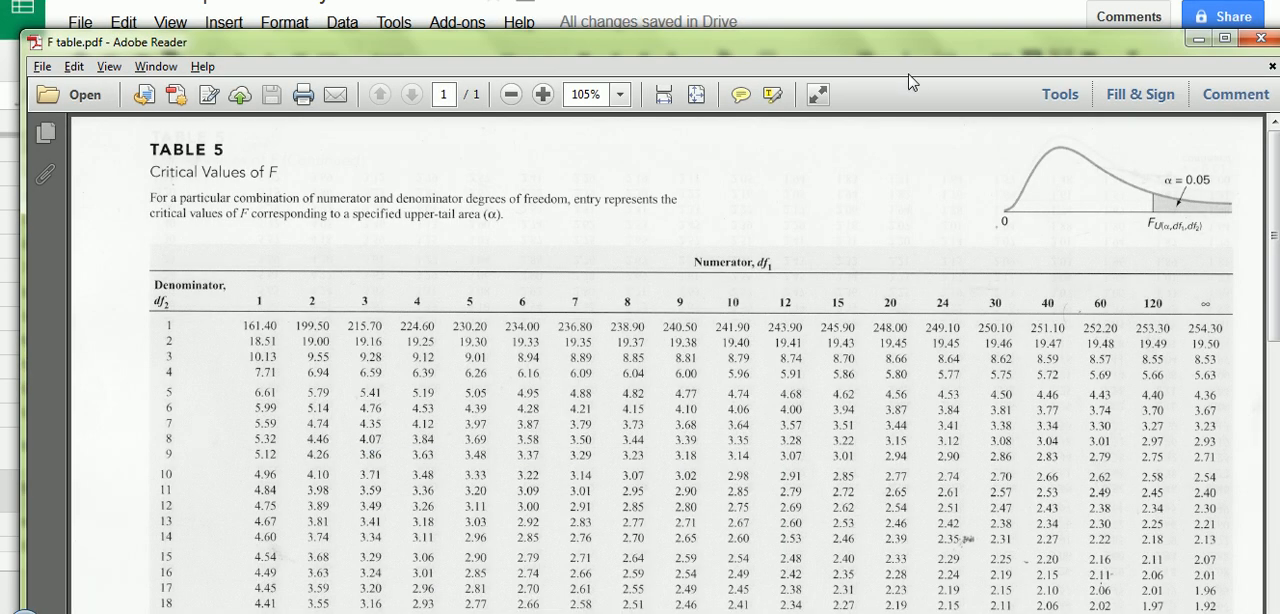
drag(908, 60, 916, 73)
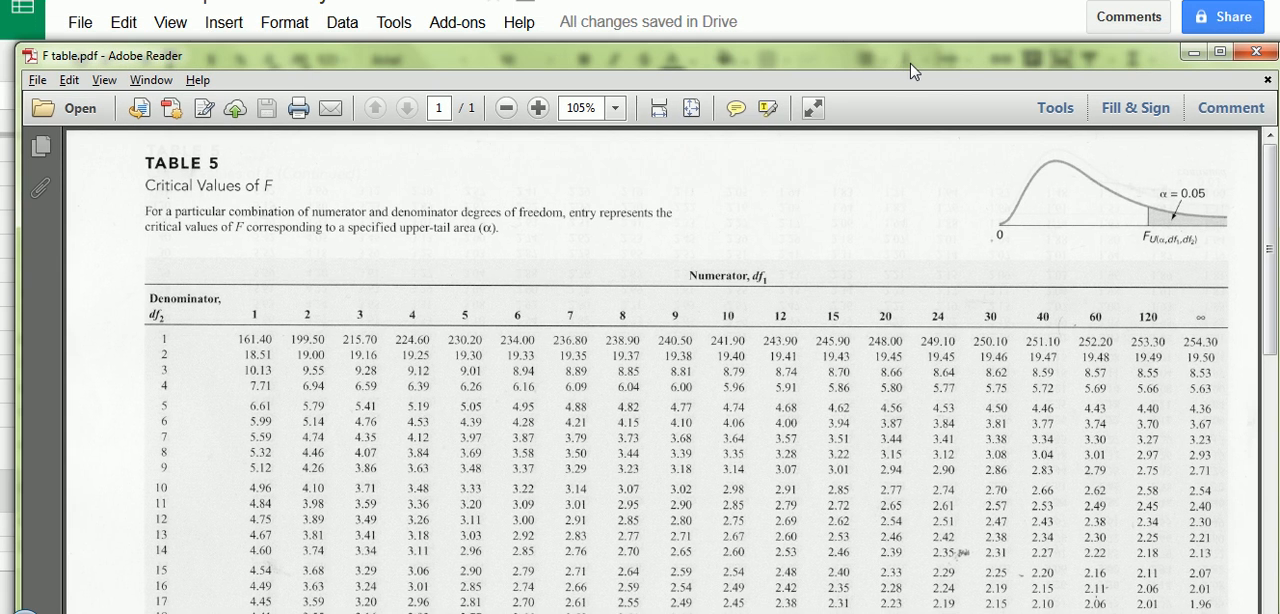
mouse_move(1160, 188)
mouse_down()
mouse_move(1236, 190)
mouse_move(1120, 182)
mouse_up()
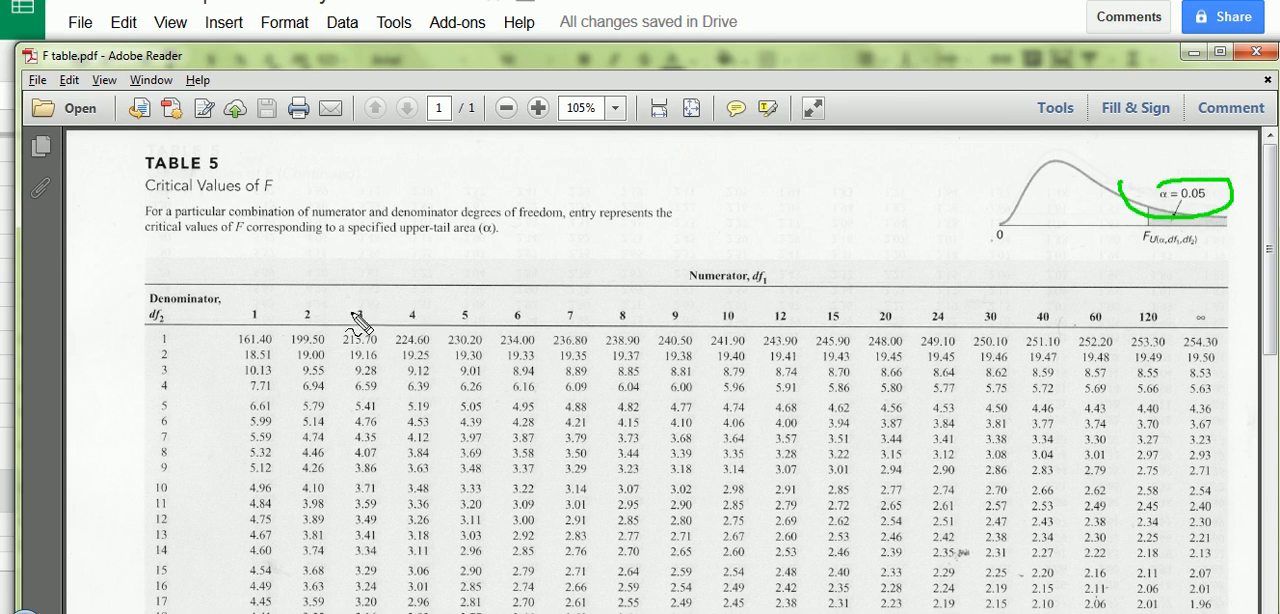
mouse_move(350, 312)
mouse_down()
mouse_move(372, 308)
mouse_move(356, 326)
mouse_move(349, 306)
mouse_up()
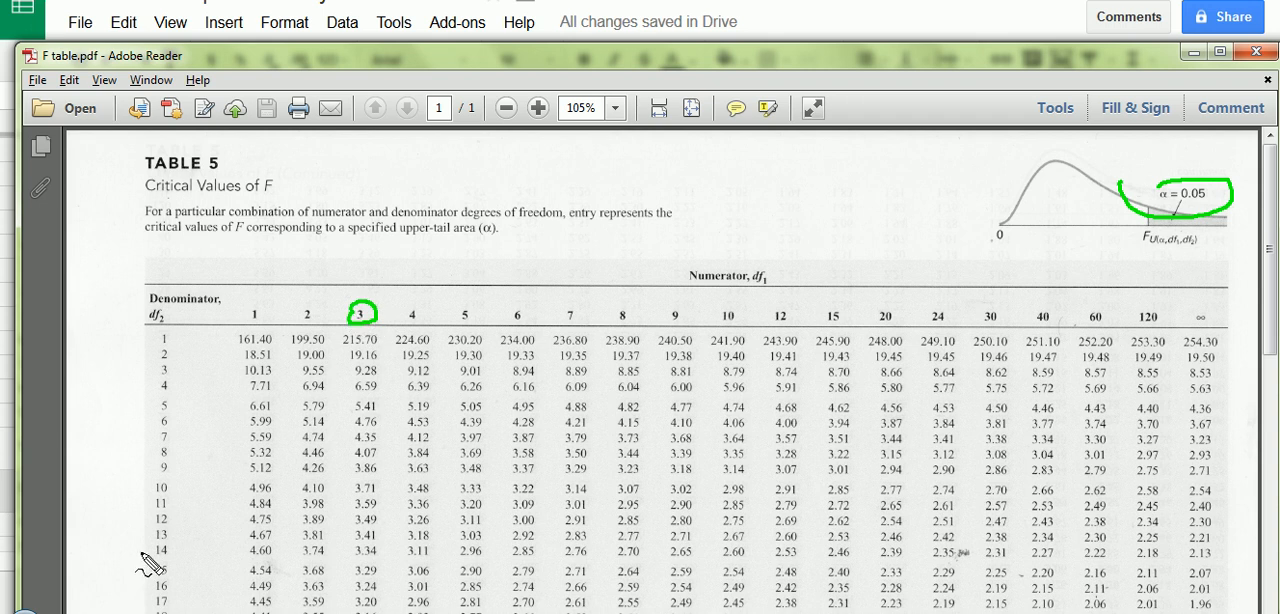
drag(153, 581, 324, 594)
mouse_move(362, 326)
mouse_down()
mouse_move(366, 574)
mouse_move(352, 590)
mouse_move(385, 574)
mouse_move(386, 598)
mouse_move(346, 596)
mouse_move(352, 578)
mouse_up()
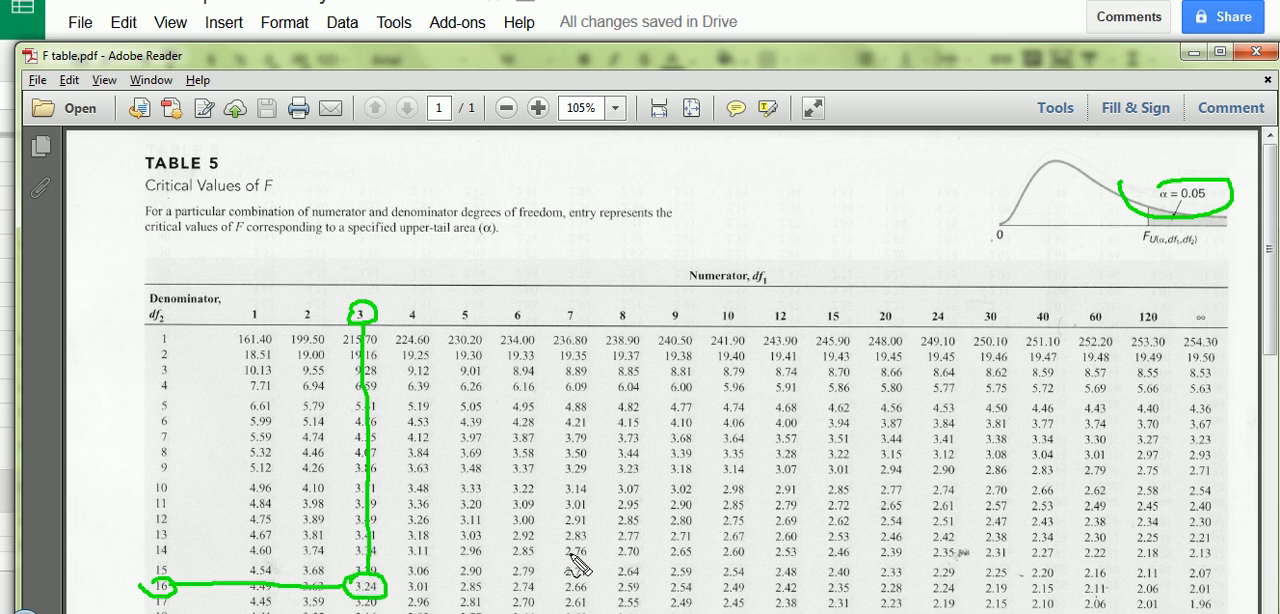
key(Escape)
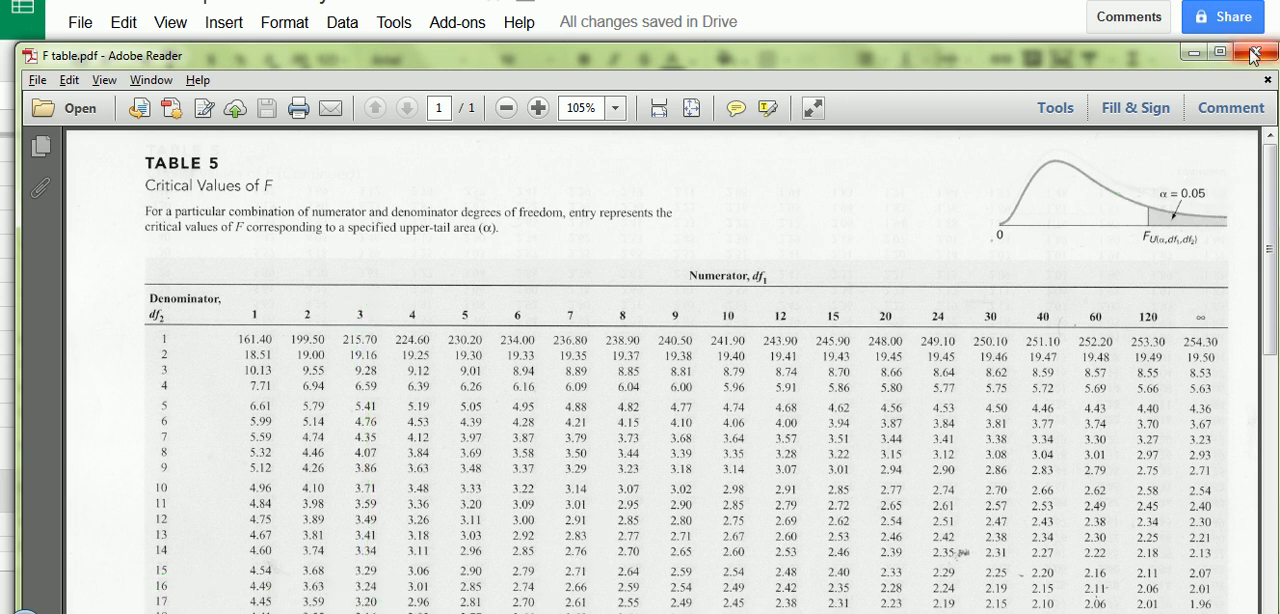
click(1253, 52)
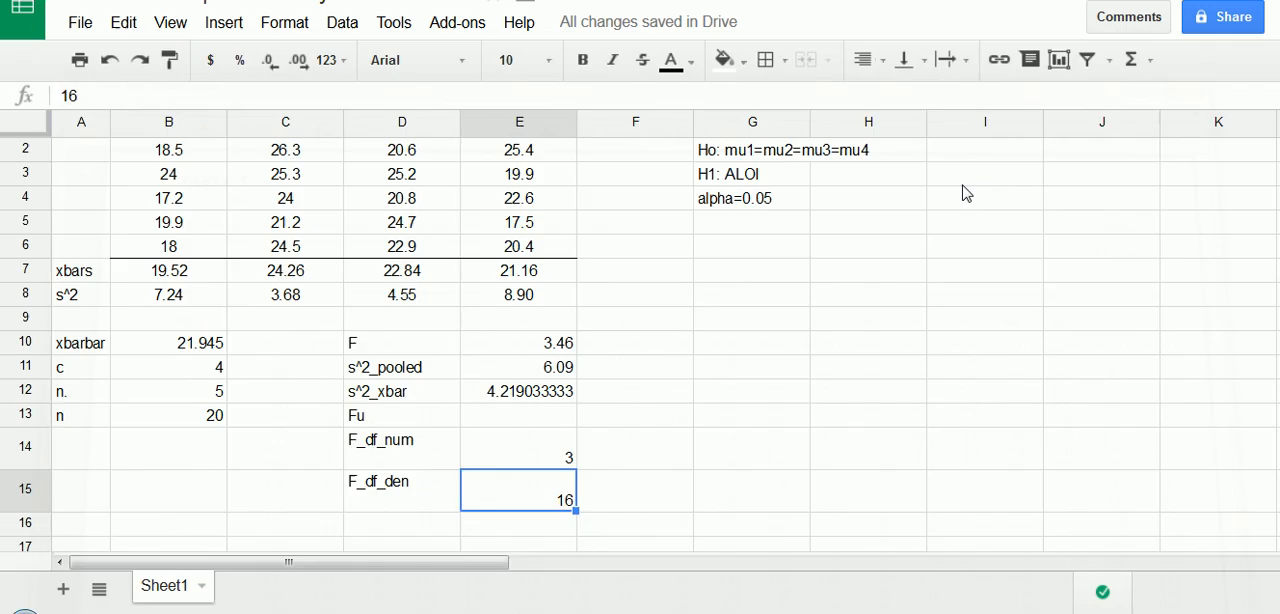
- Enter the critical value 3.24 in E13 beside the Fu label
click(520, 415)
text(3.24)
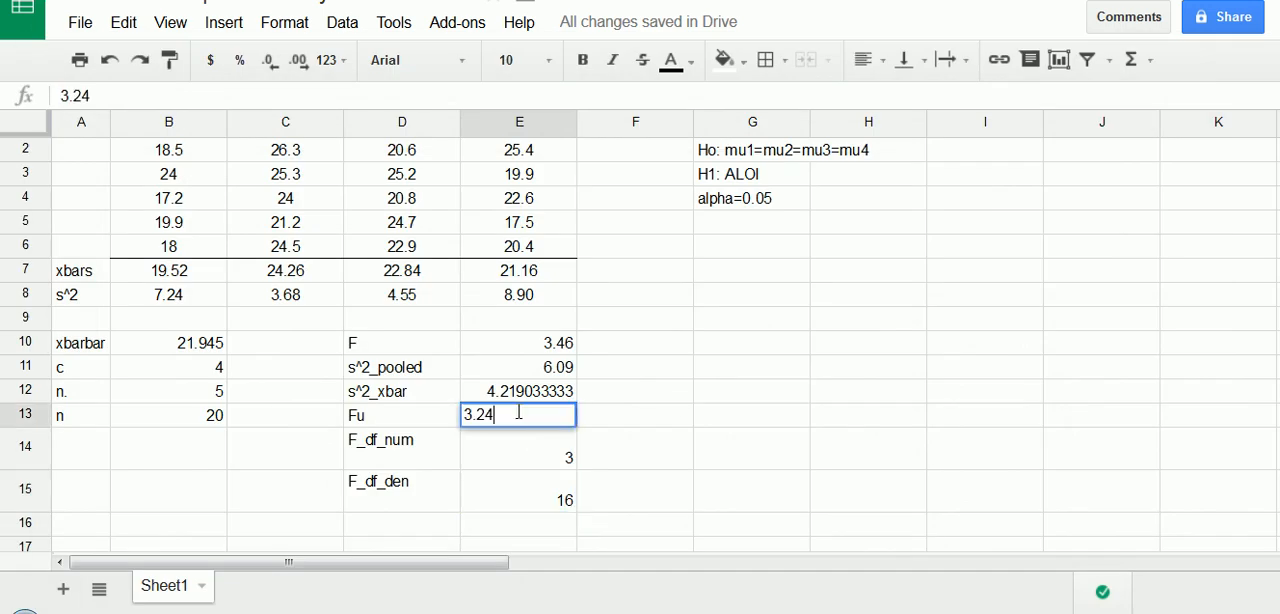
click(622, 456)
- Label cell D16 "Decision" and, after comparing F with the critical value Fu, enter "Reject Ho" in E16
click(383, 525)
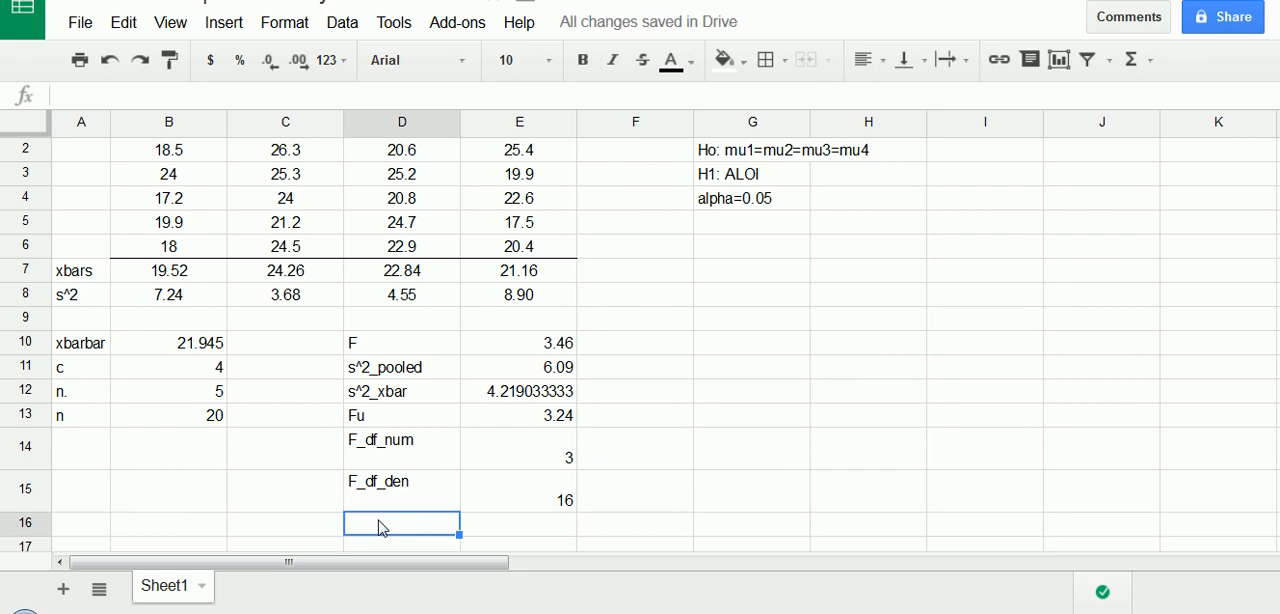
text(Decision)
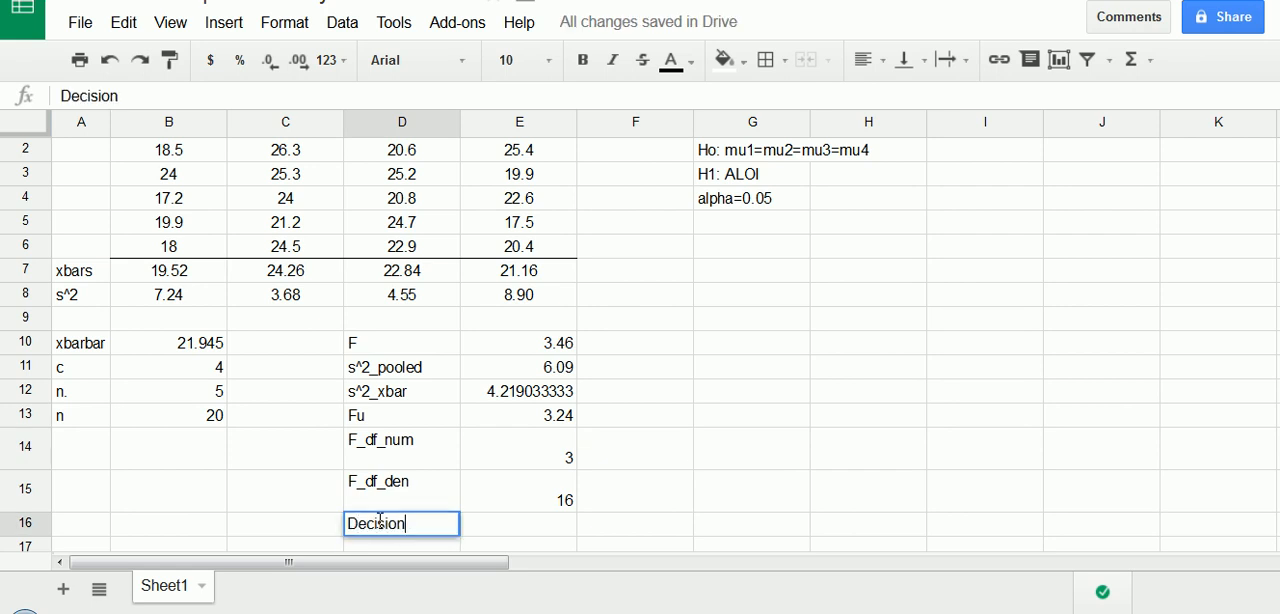
key(Tab)
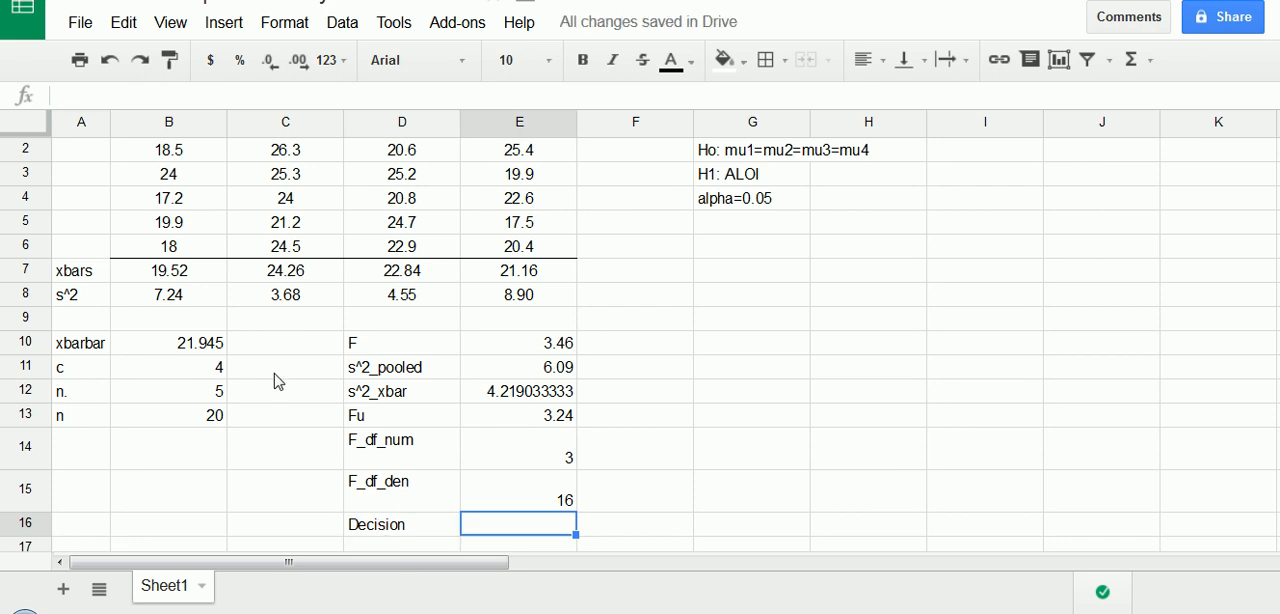
click(503, 352)
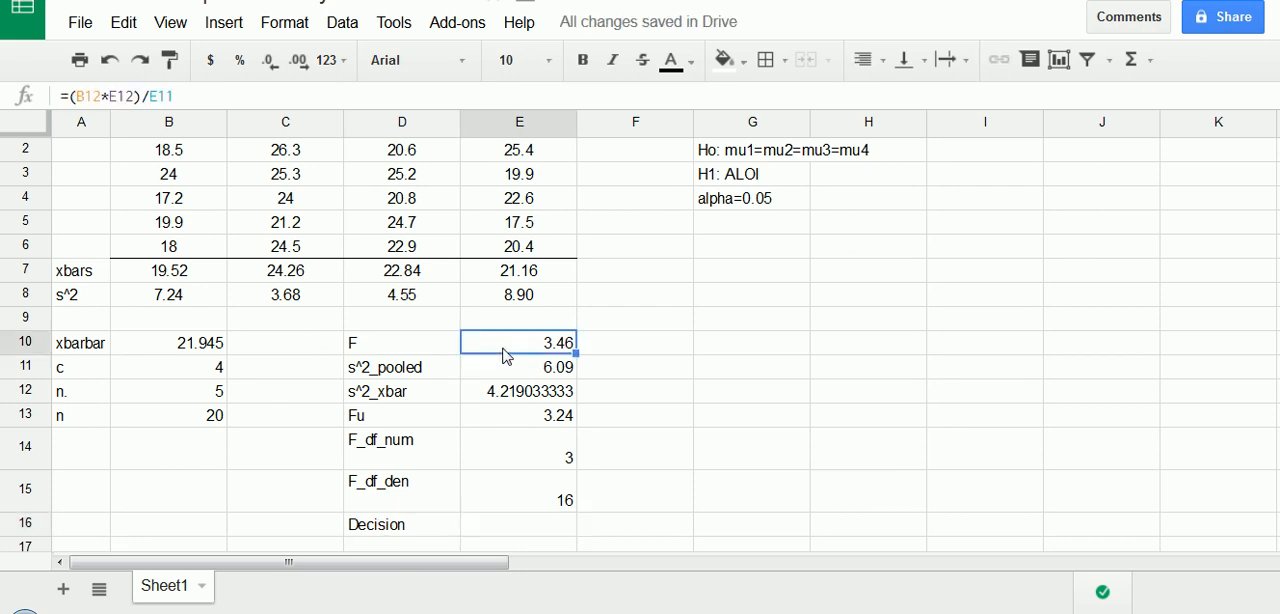
click(541, 422)
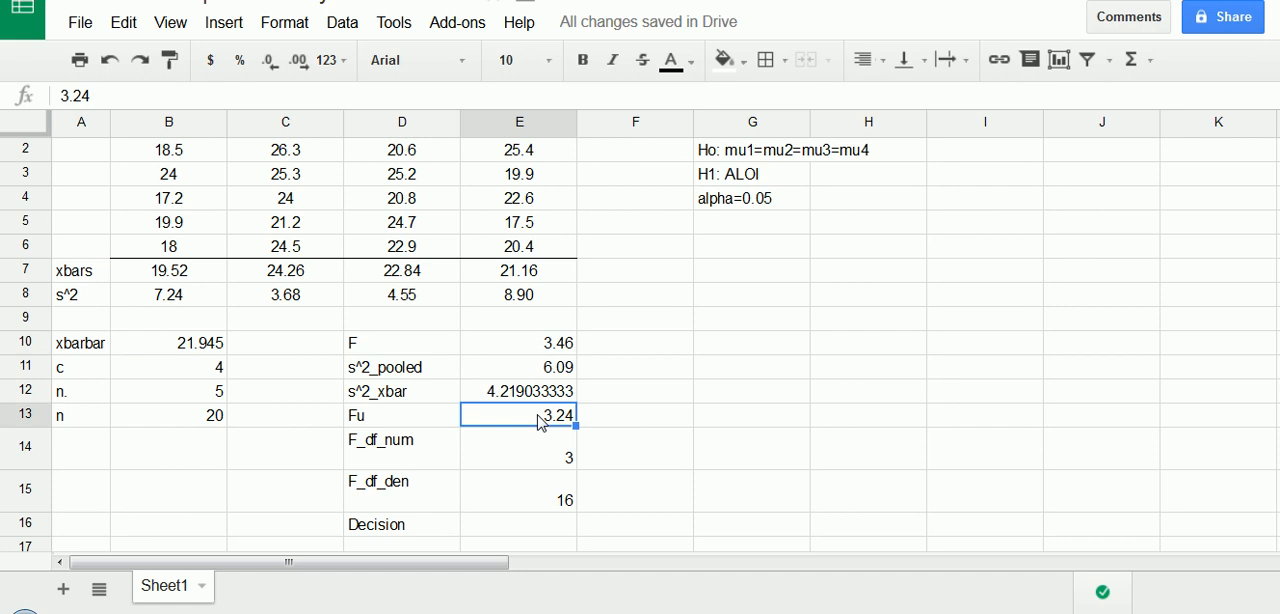
click(518, 527)
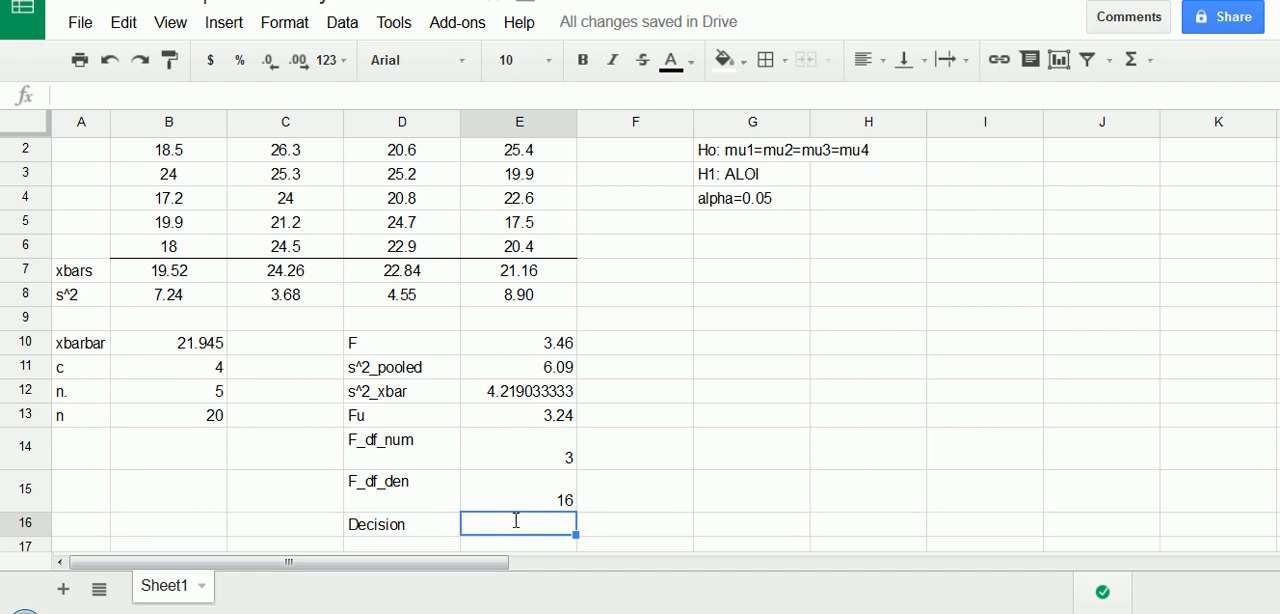
text(Reject Ho)
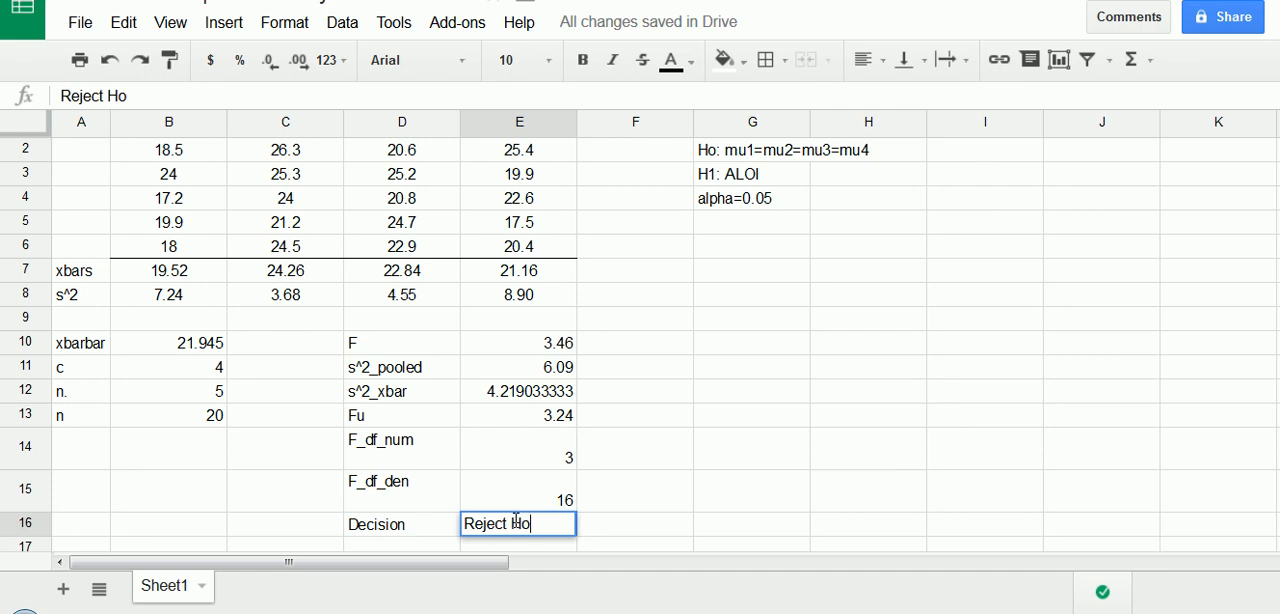
click(623, 399)
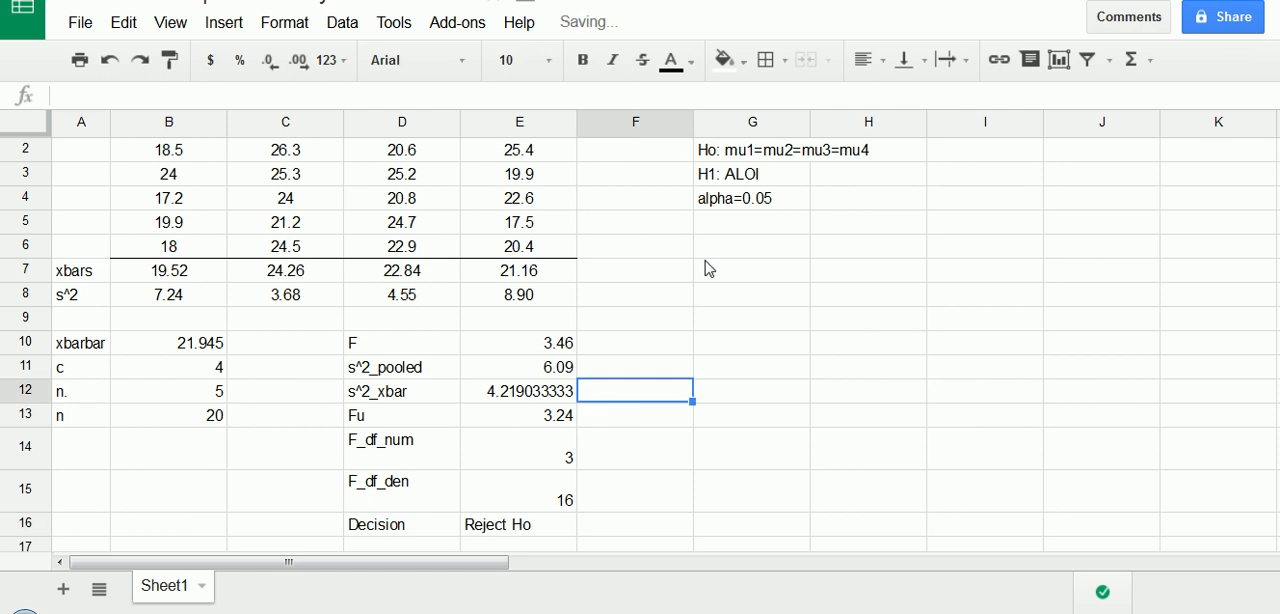
scroll(593, 272, up, 1)
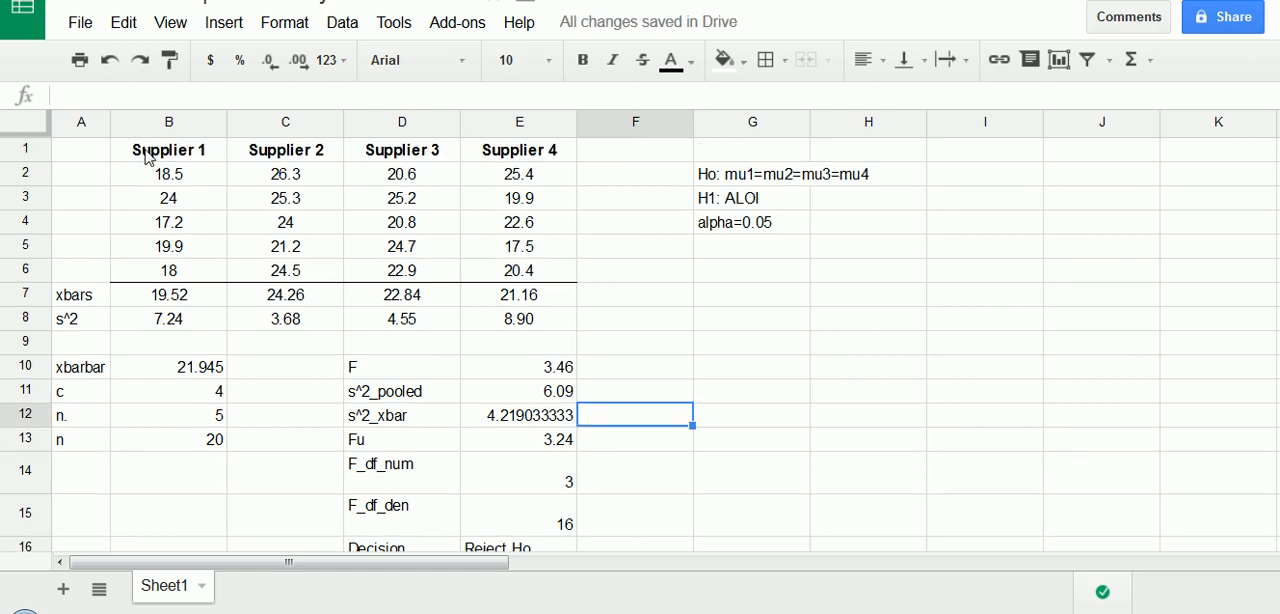
scroll(390, 330, down, 2)
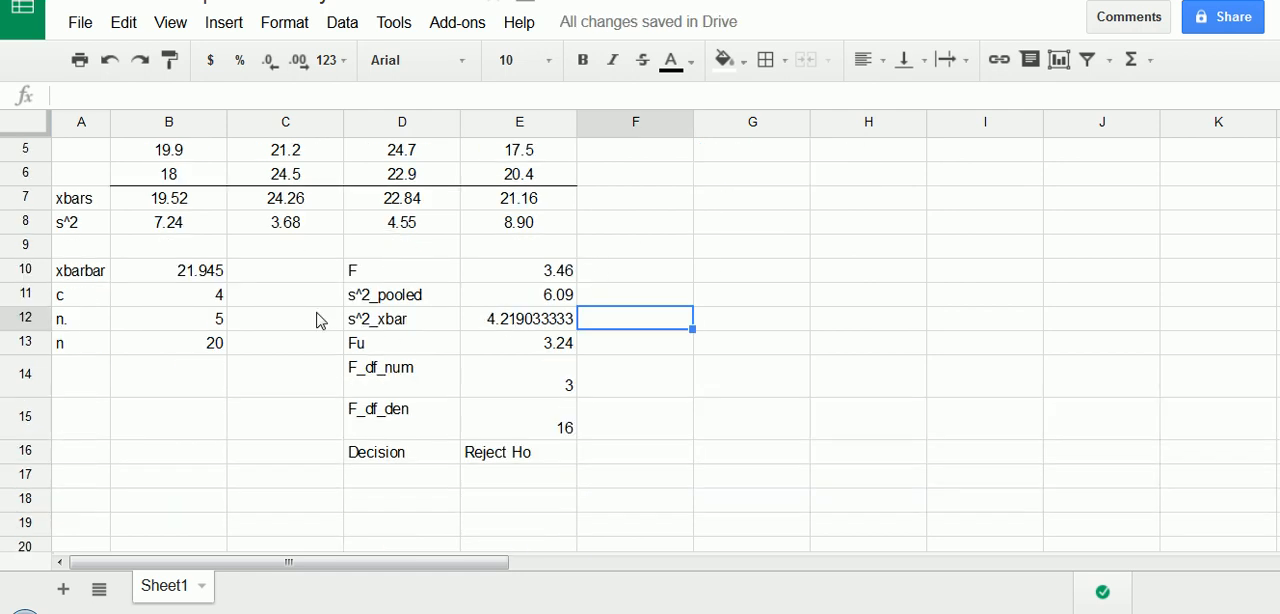
scroll(632, 415, up, 2)
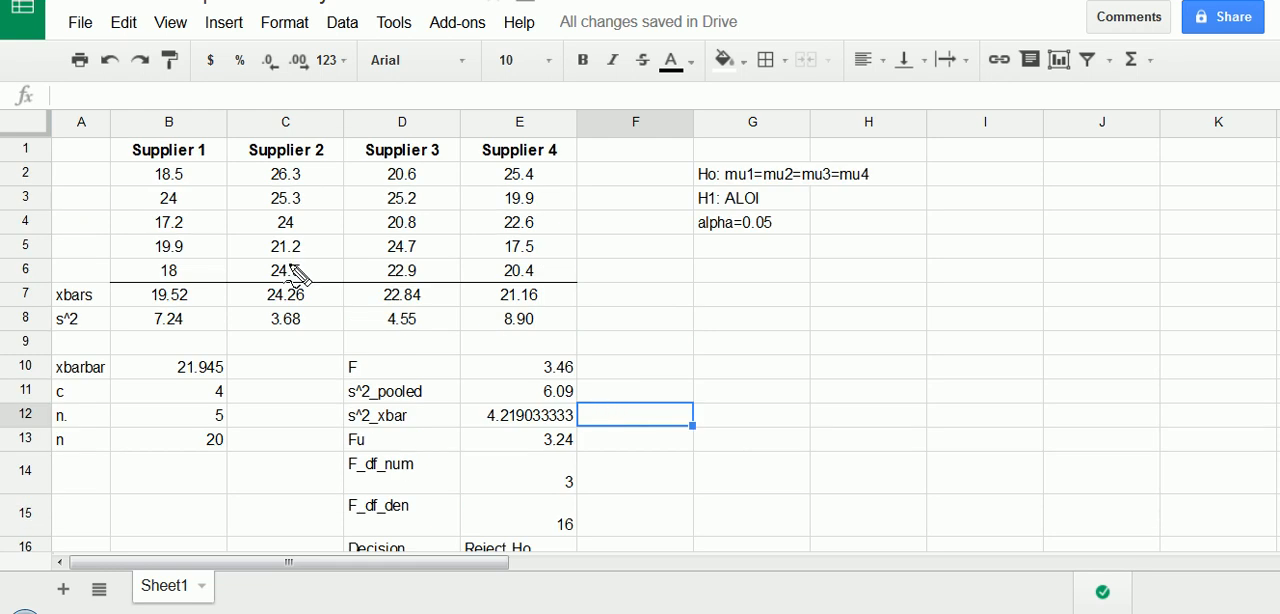
mouse_move(124, 144)
mouse_down()
mouse_move(424, 137)
mouse_move(591, 183)
mouse_move(112, 168)
mouse_move(162, 142)
mouse_up()
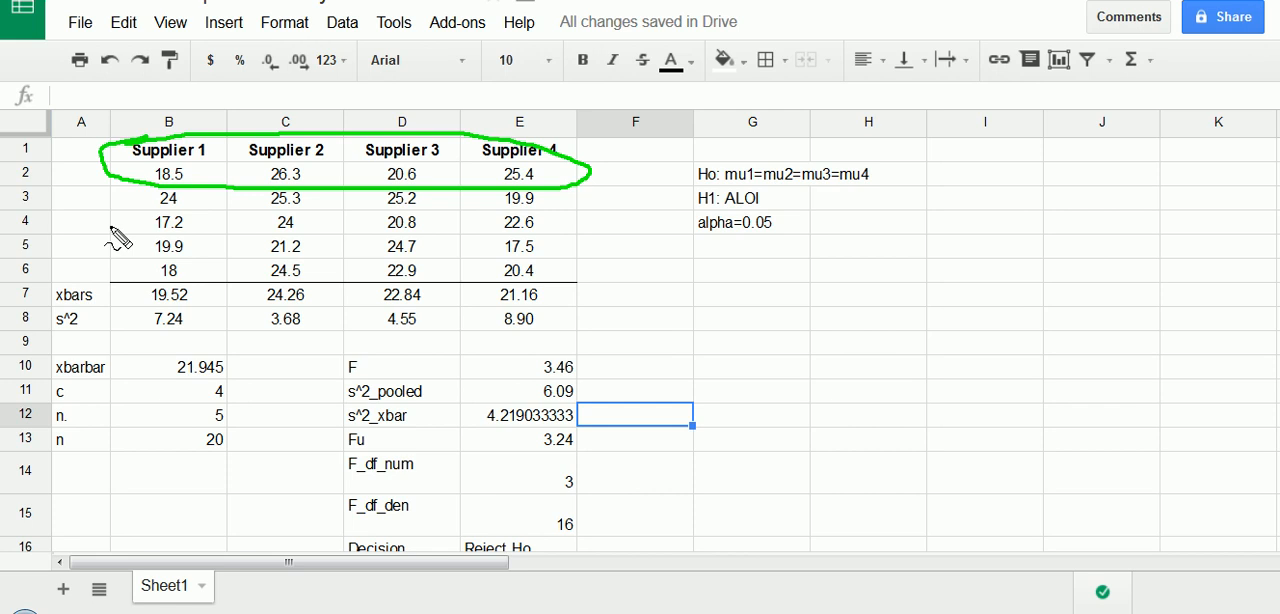
key(Escape)
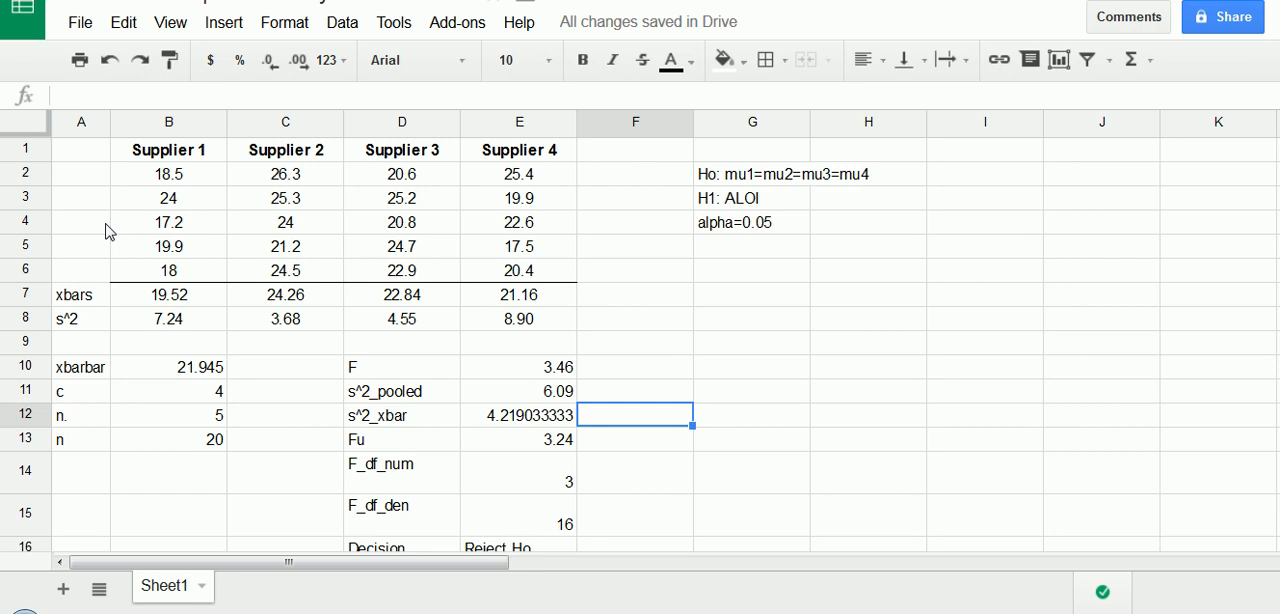
- Enter the heading "Tukey-Kramer Procedure" in G7, below the hypotheses
click(735, 303)
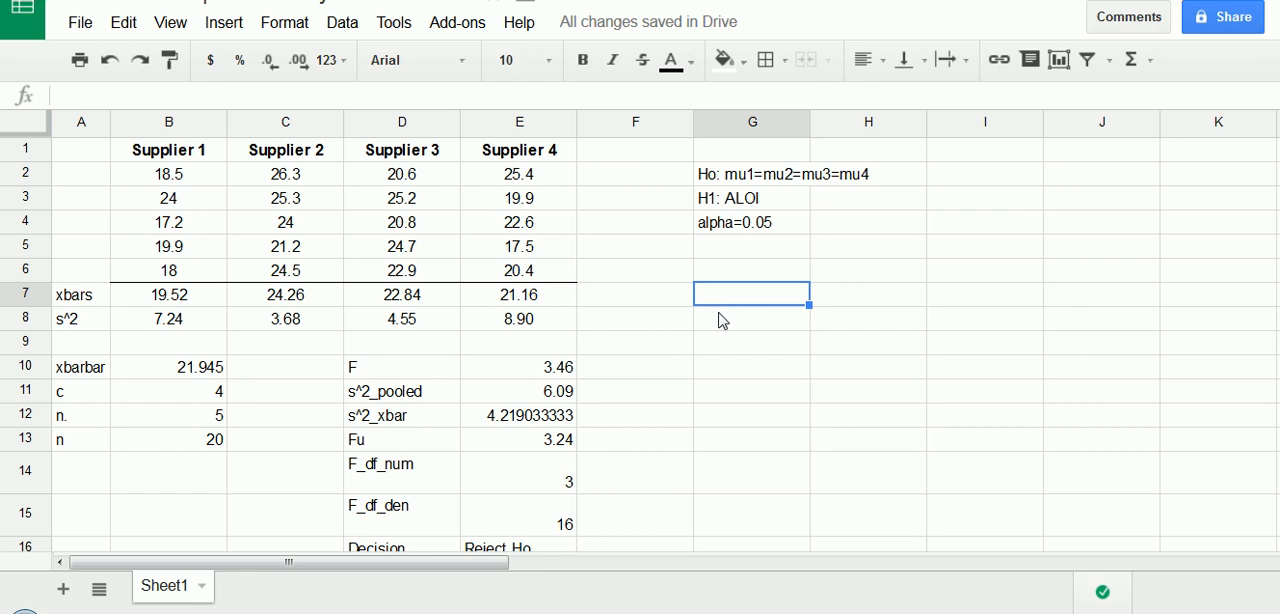
text(uk)
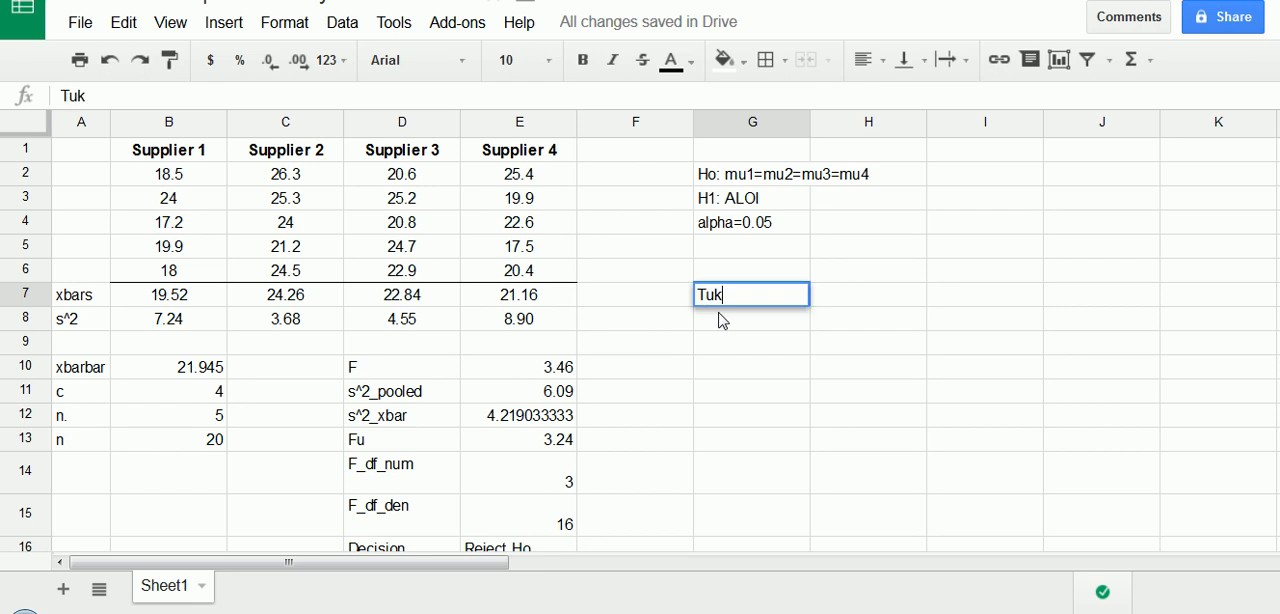
text(ey-Krame)
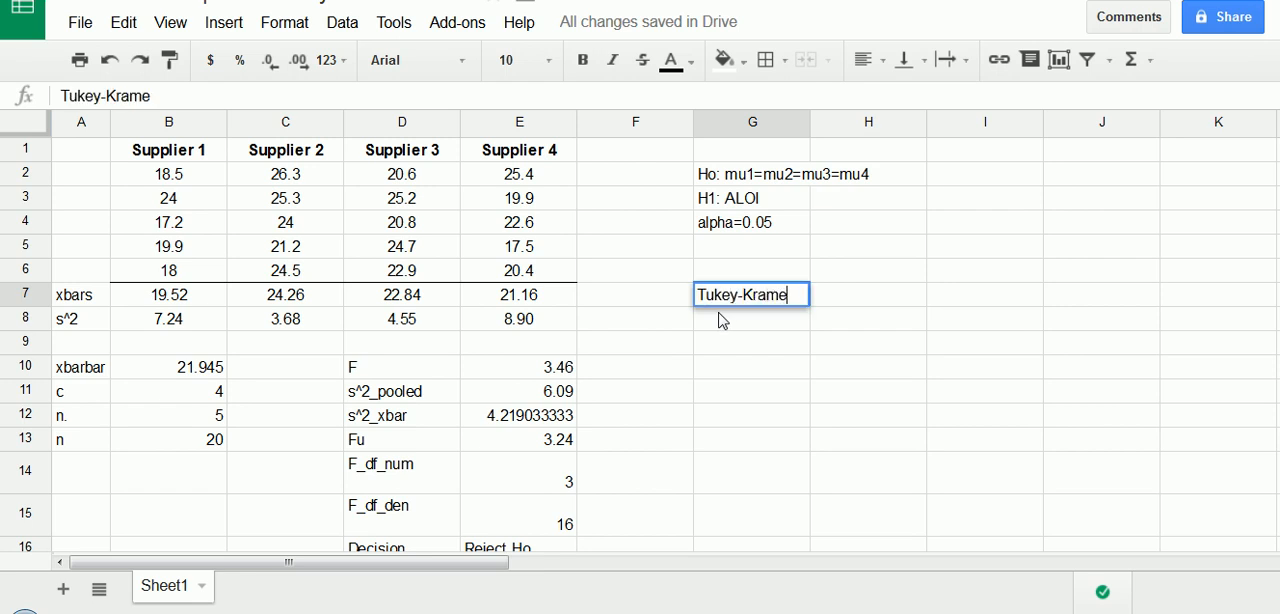
text(r Proced)
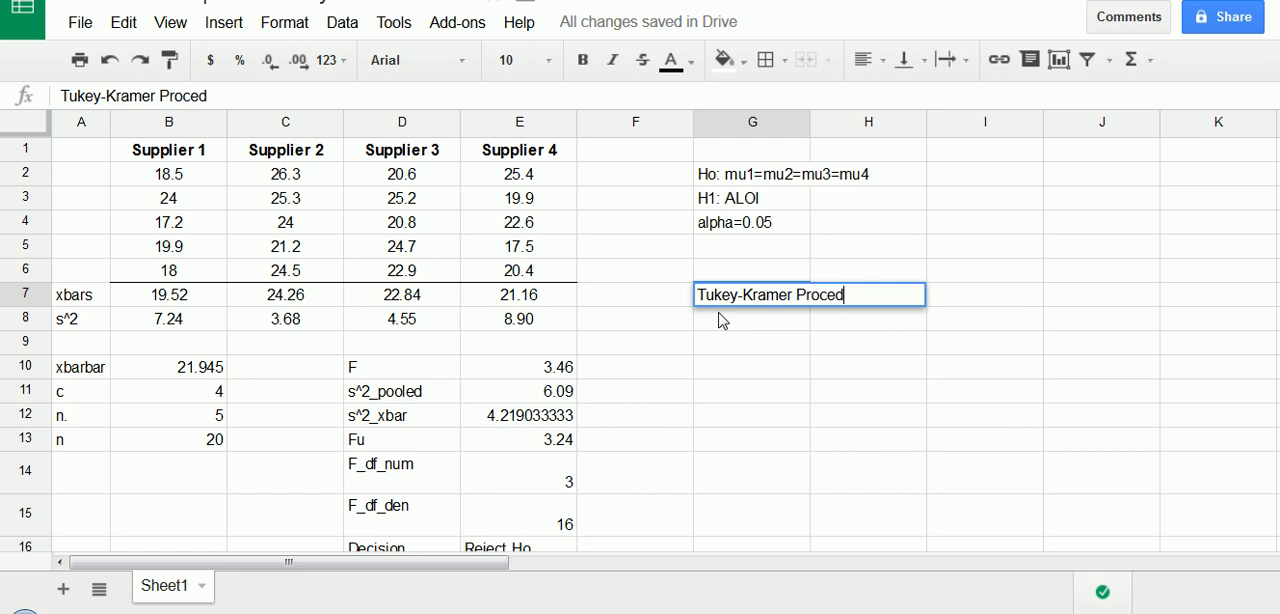
text(ure)
key(Return)
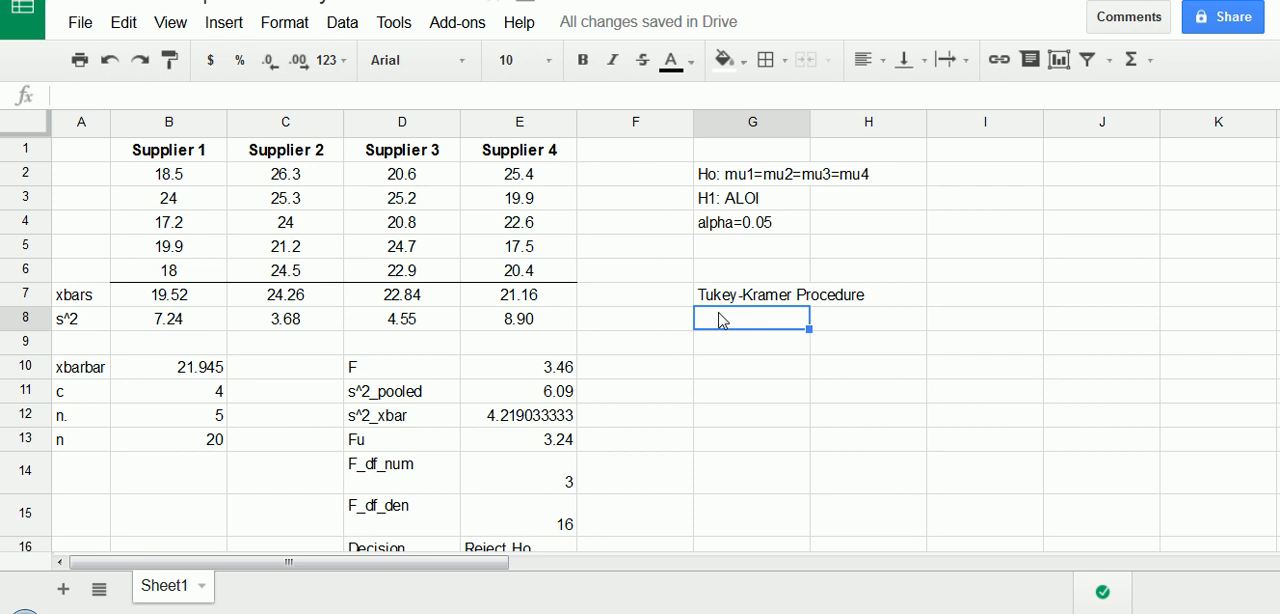
- Enter the column headers "Comparison" in G8 and "Abs Diff" in H8 under the Tukey-Kramer heading
scroll(774, 302, down, 2)
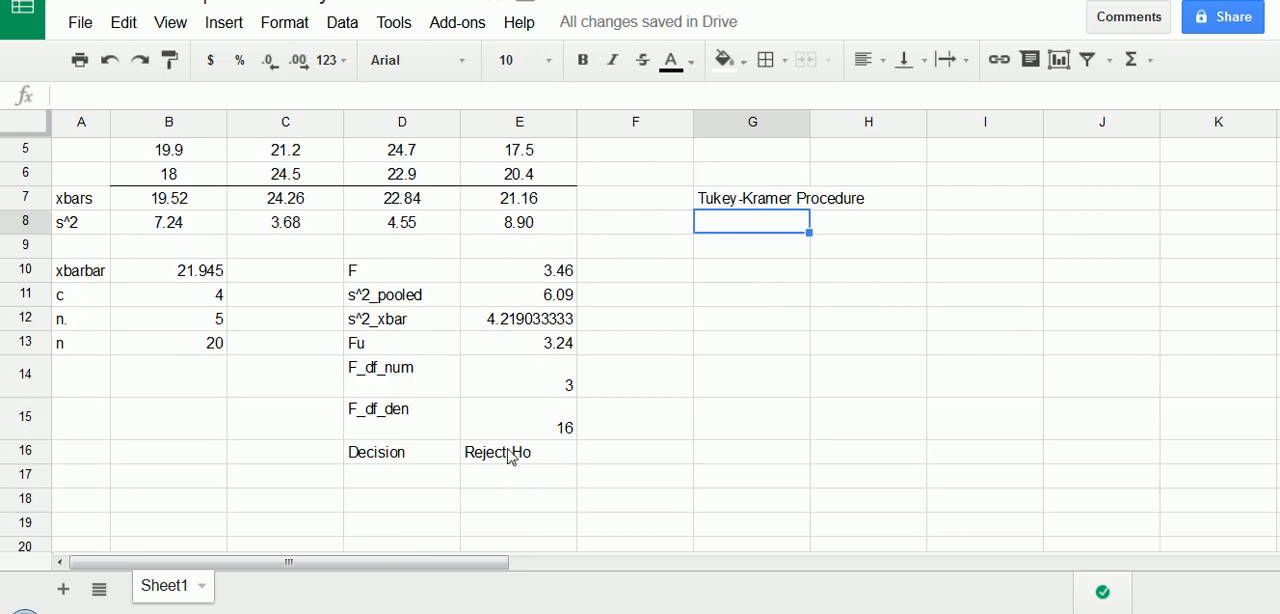
scroll(792, 289, up, 2)
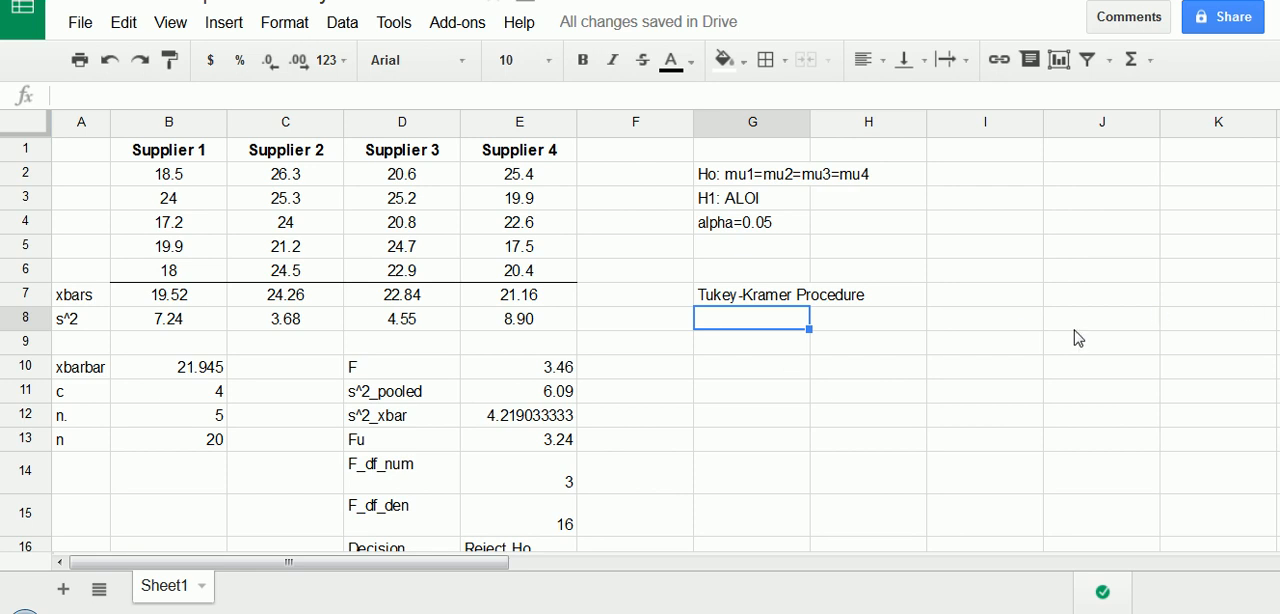
text(Compariso)
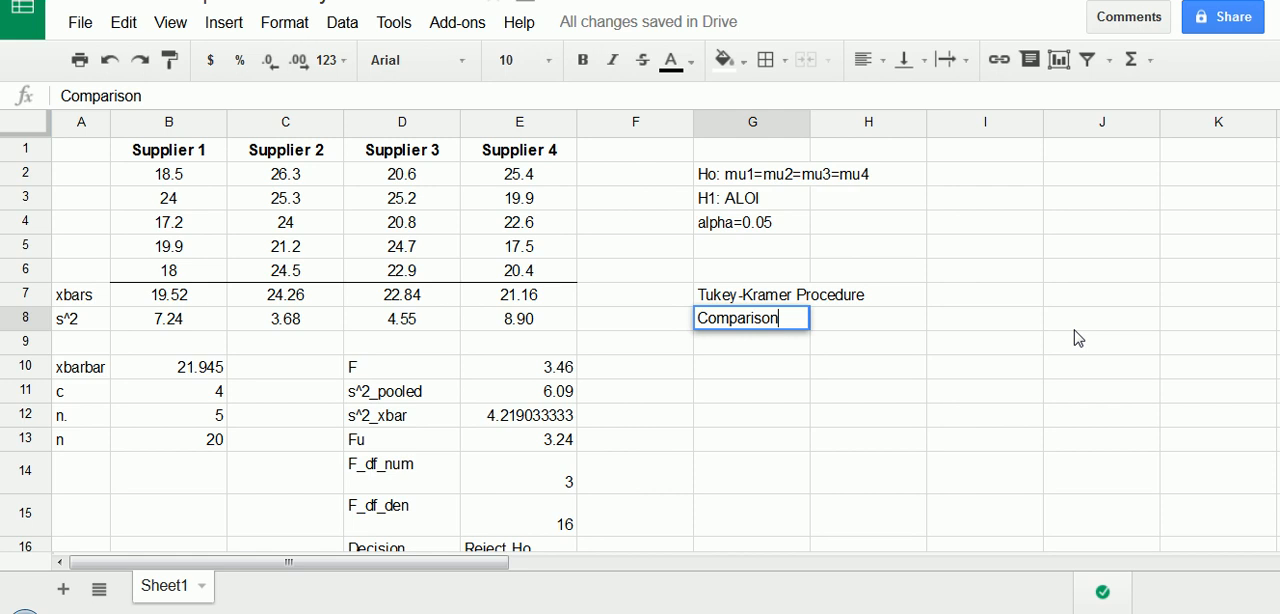
text(n)
key(Tab)
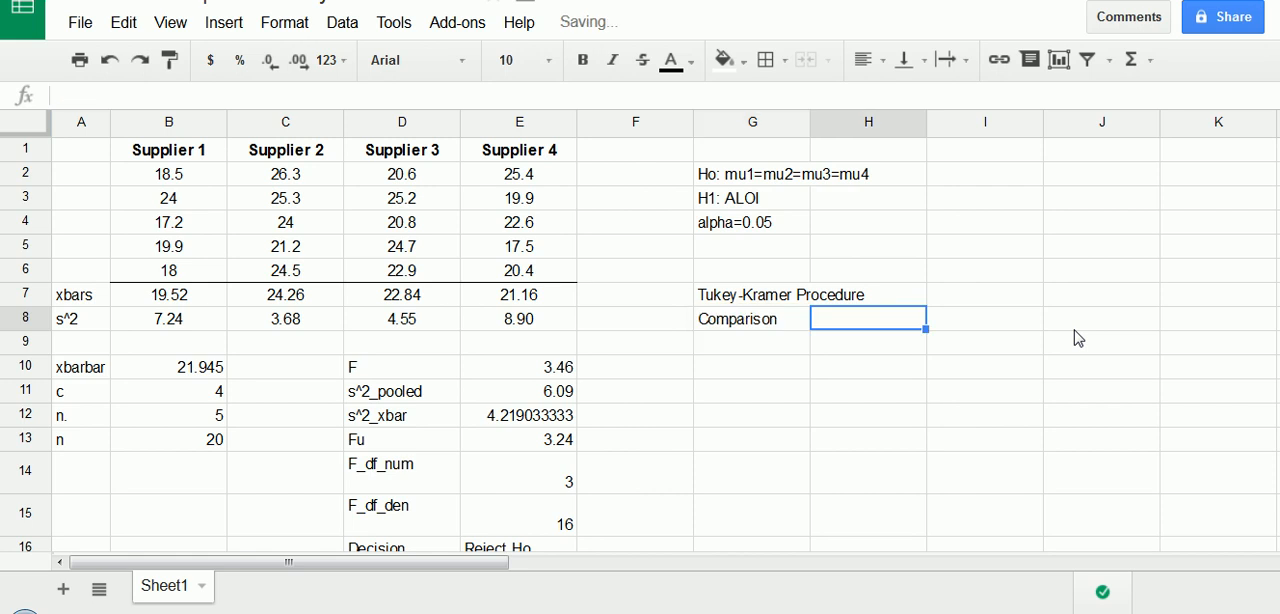
text(Abs)
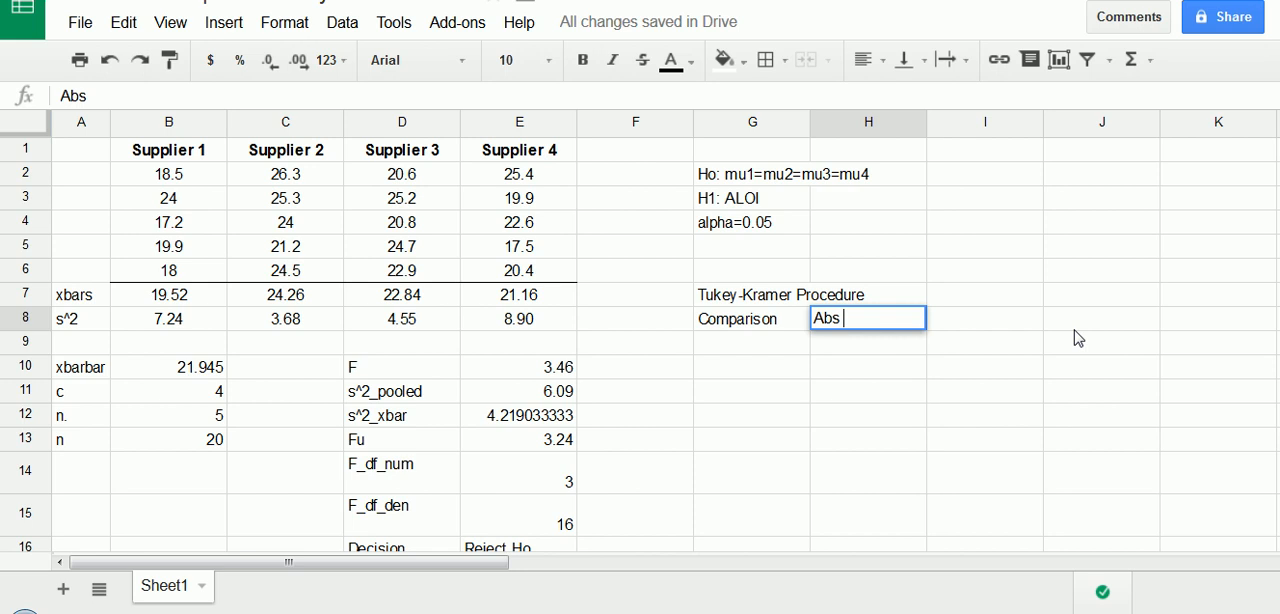
text( Diff)
key(Tab)
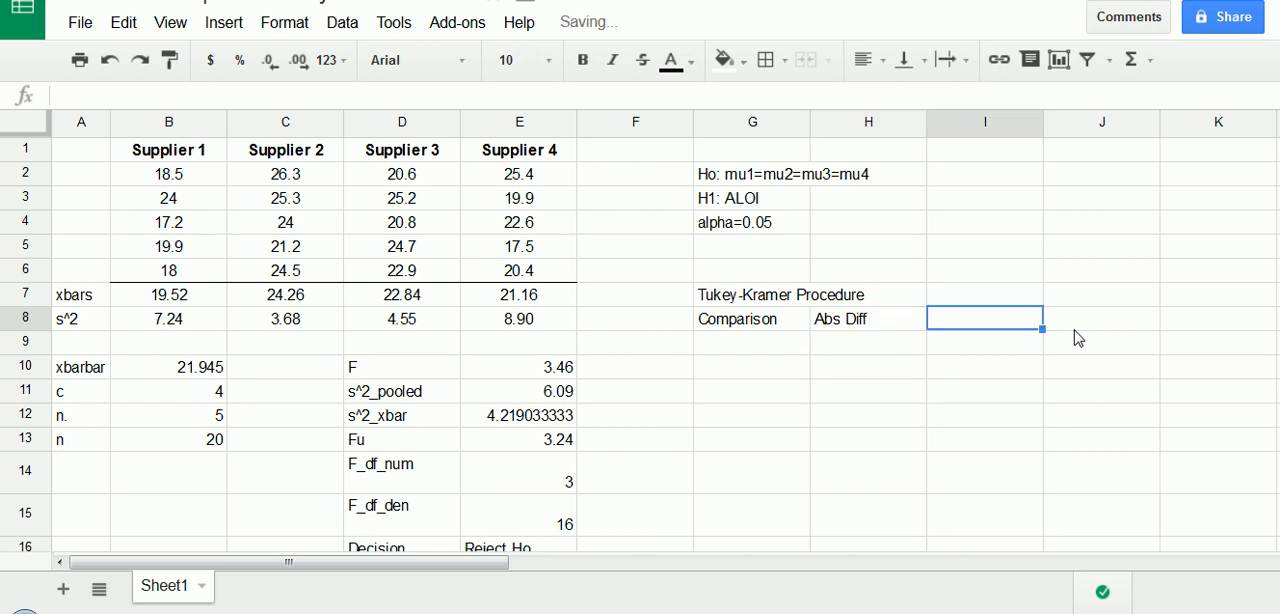
- Complete the header row with "Critical Range" in I8 and "Means Different?" in J8
text(Critical Ra)
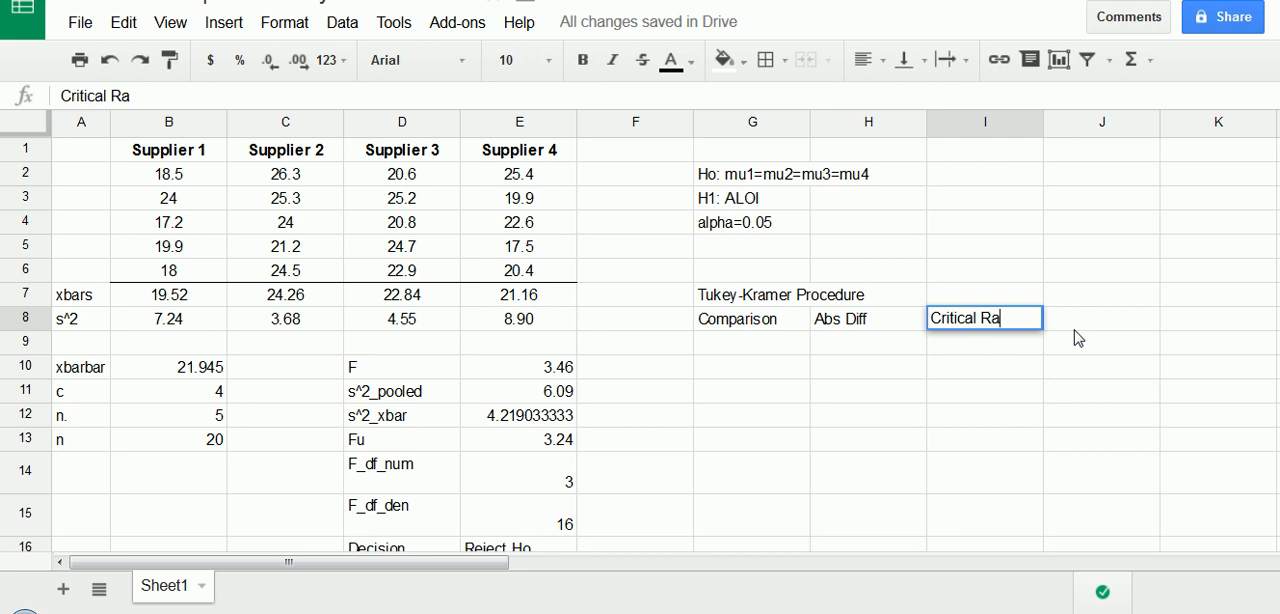
text(nge)
key(Tab)
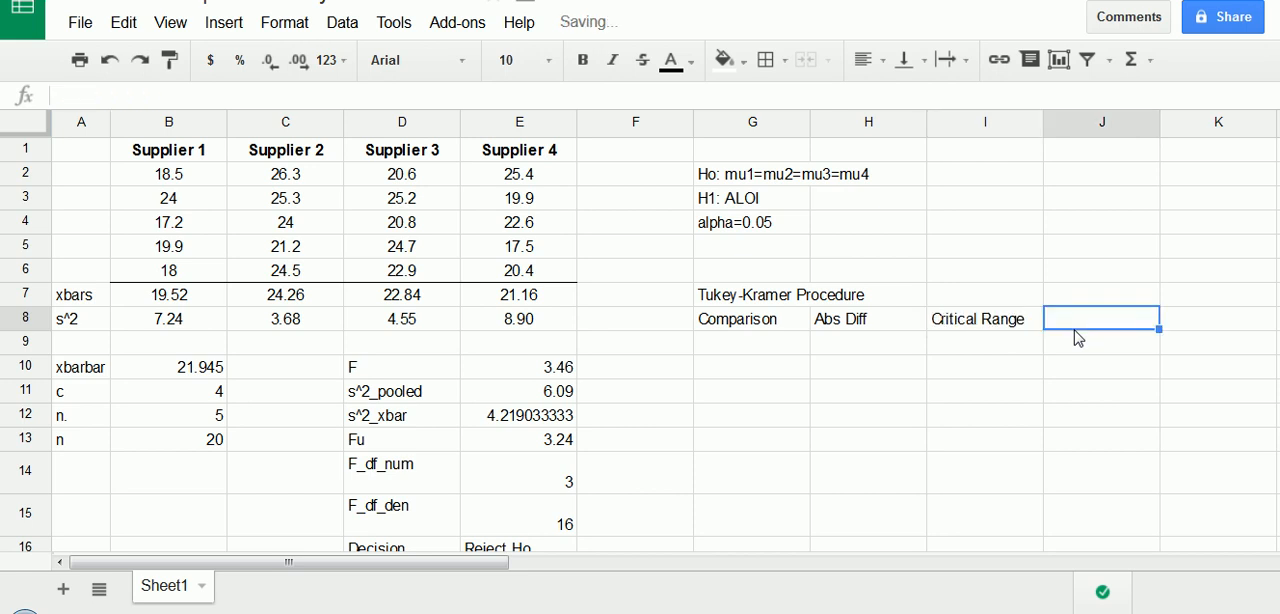
text(Means)
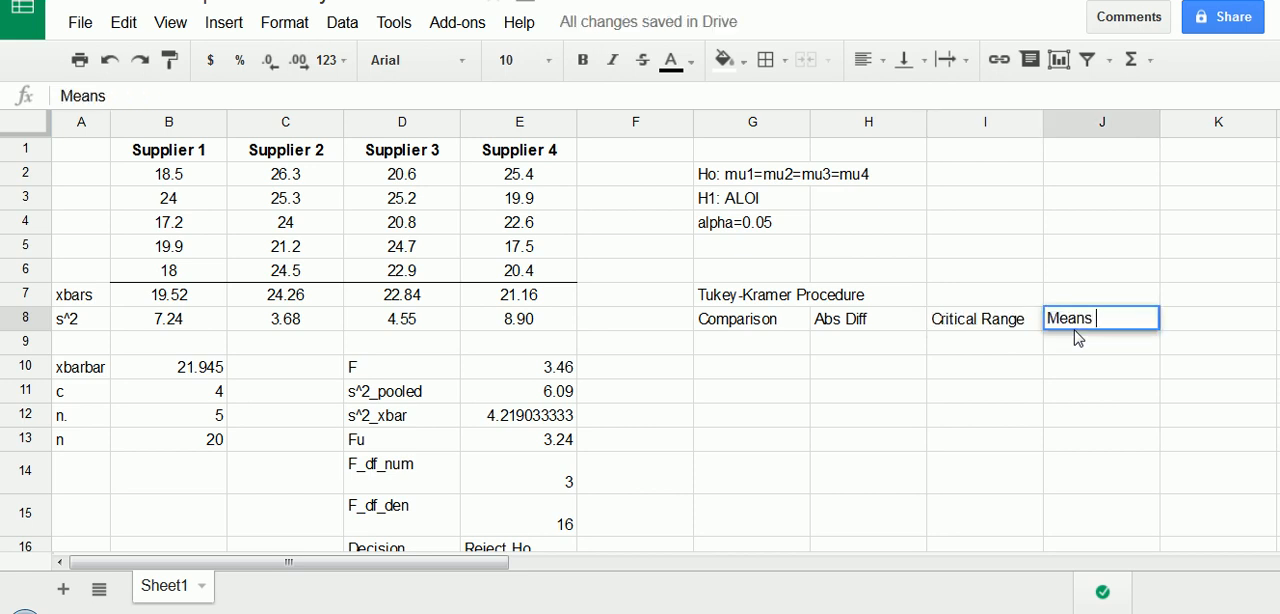
text( Different?)
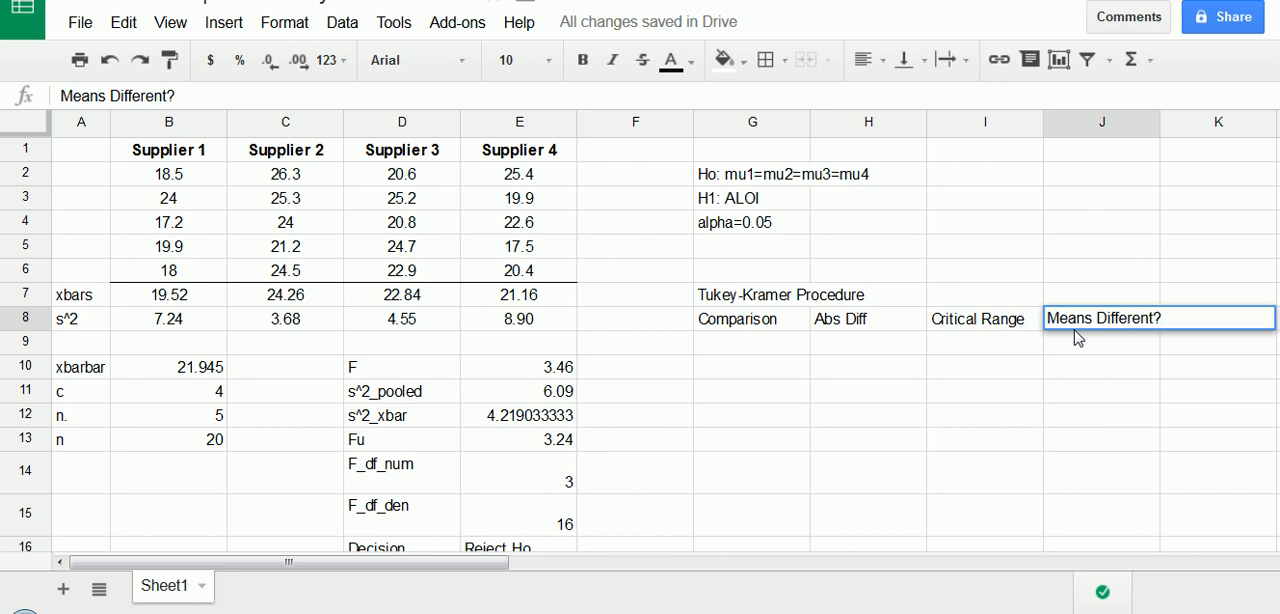
key(Return)
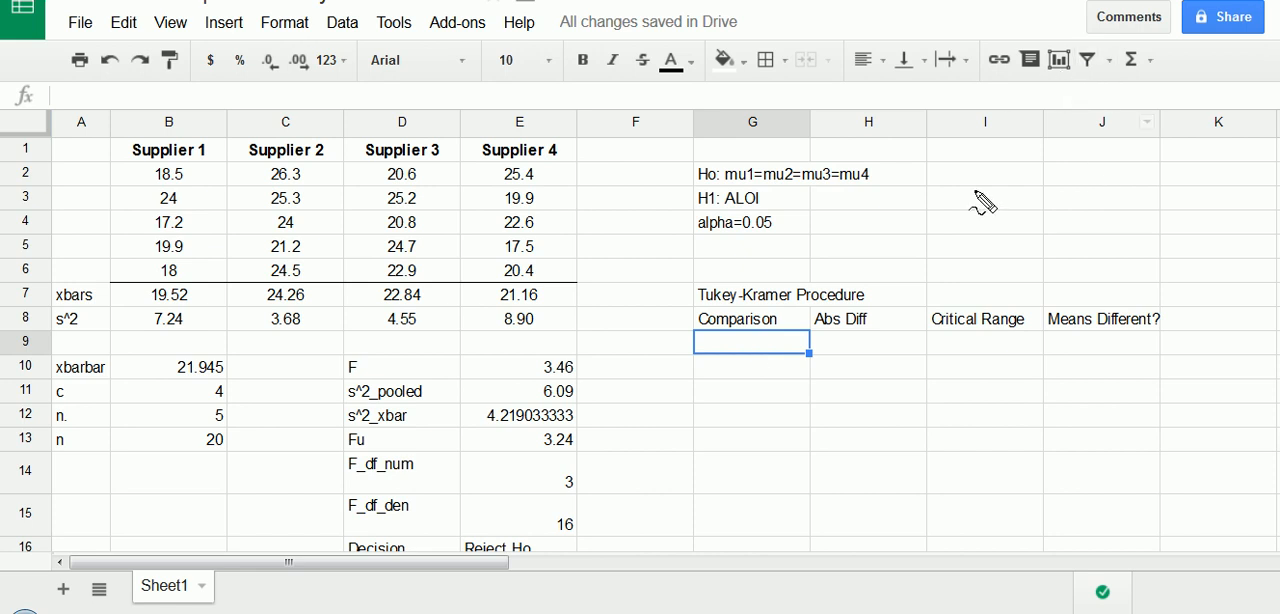
mouse_move(1010, 170)
mouse_down()
mouse_move(1000, 180)
mouse_move(1045, 193)
mouse_move(1100, 174)
mouse_move(1136, 194)
mouse_up()
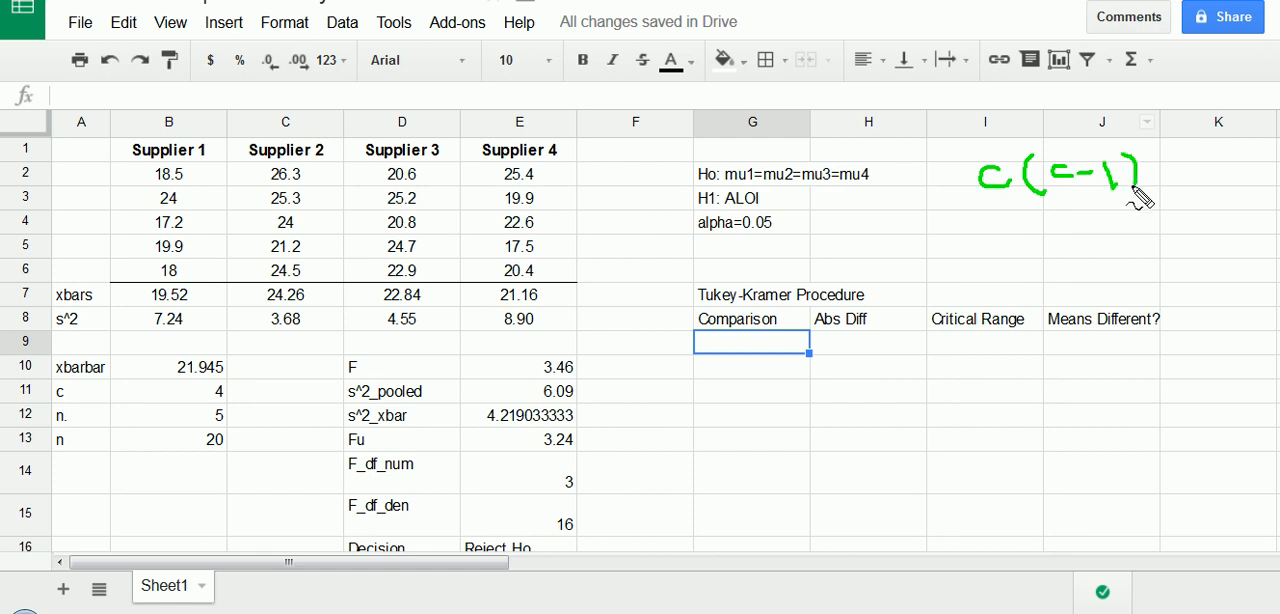
drag(990, 201, 1128, 200)
drag(1055, 226, 1079, 243)
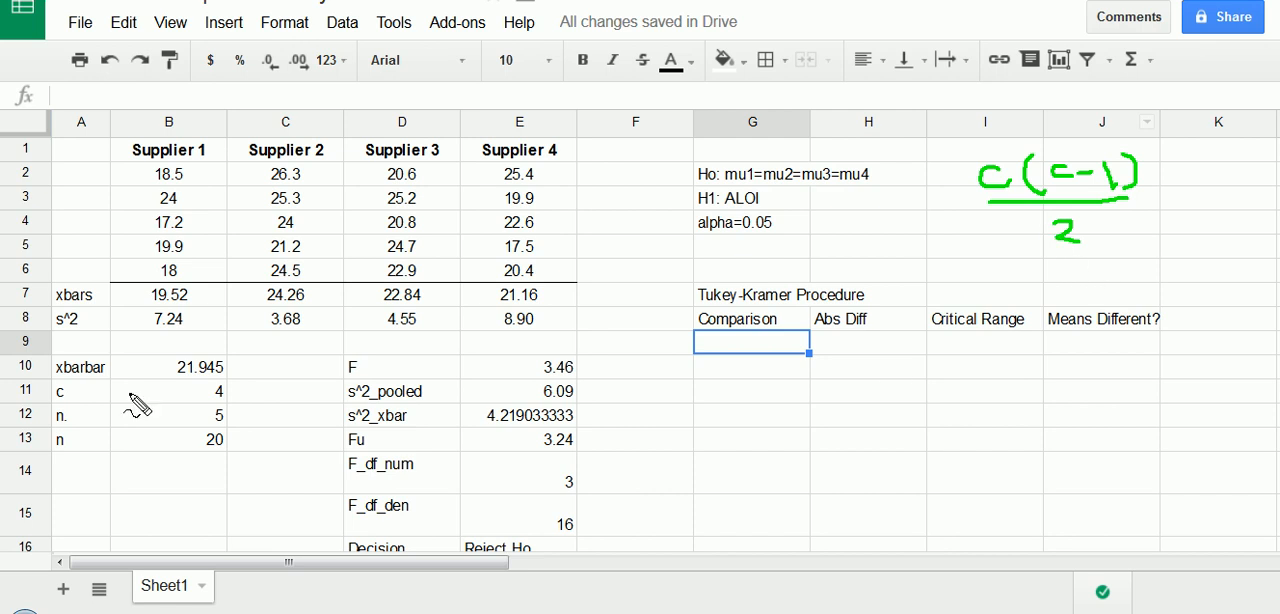
drag(1150, 196, 1160, 201)
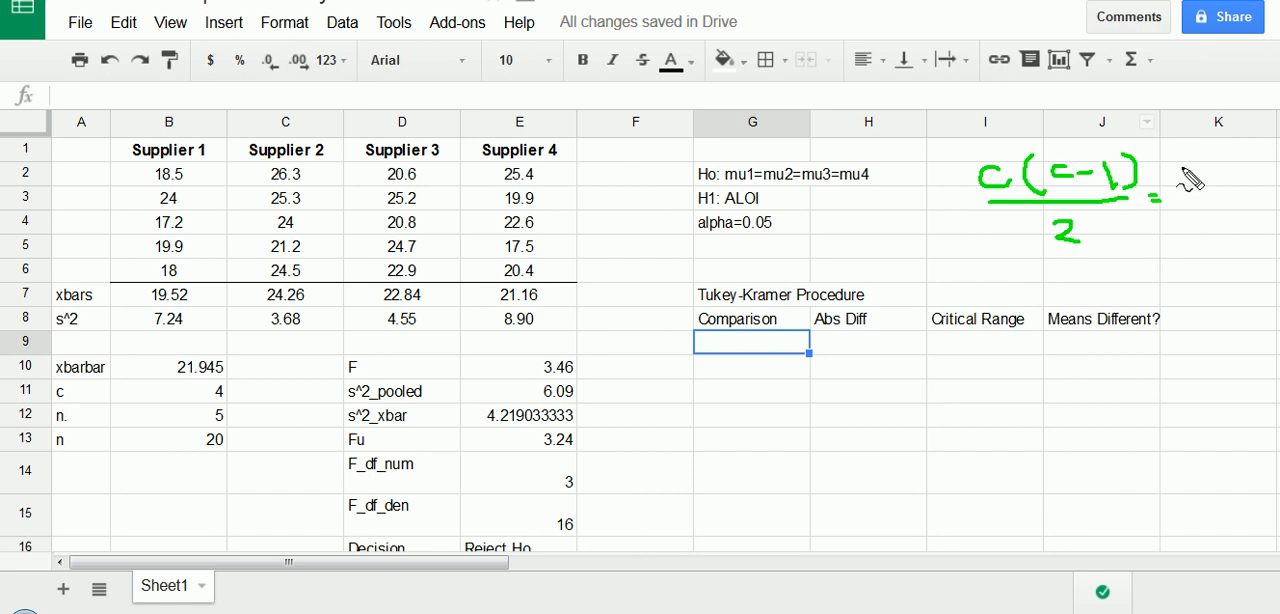
mouse_move(1184, 166)
mouse_down()
mouse_move(1196, 186)
mouse_move(1224, 180)
mouse_move(1201, 183)
mouse_move(1238, 198)
mouse_move(1206, 238)
mouse_move(1224, 236)
mouse_move(1200, 287)
mouse_up()
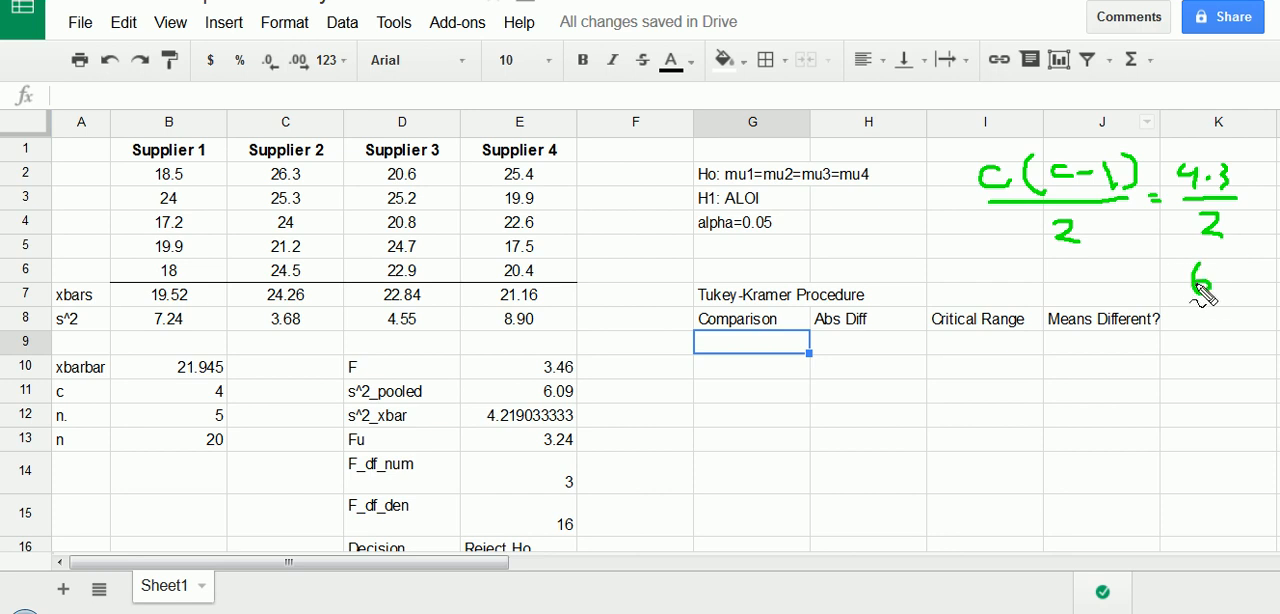
drag(750, 345, 740, 468)
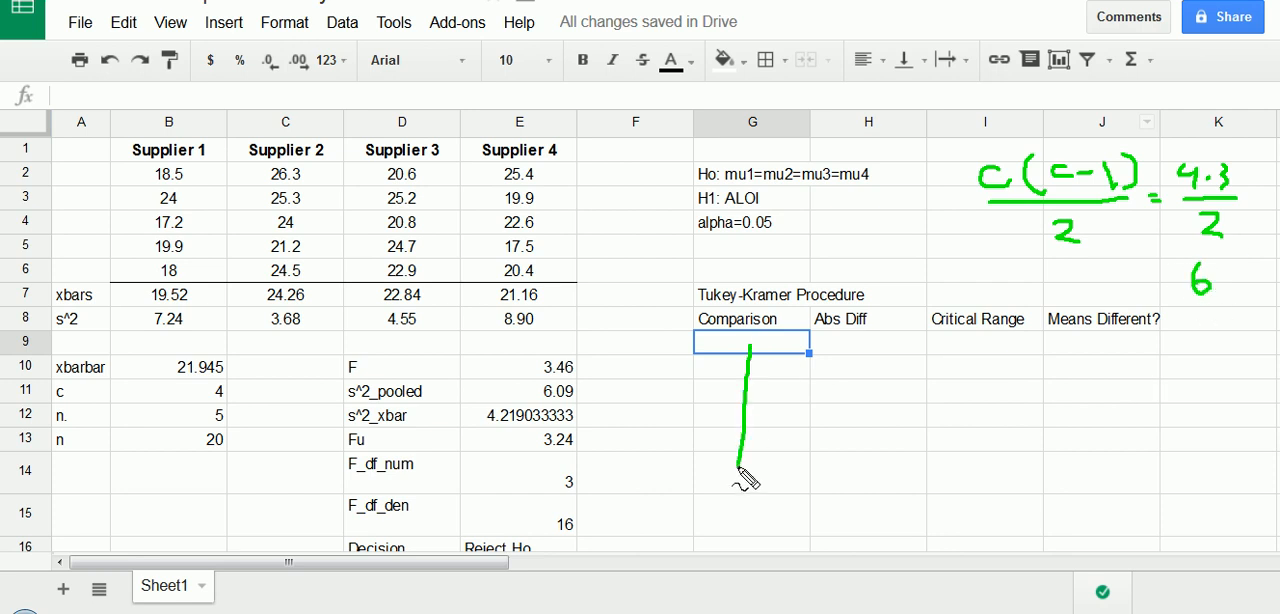
key(Escape)
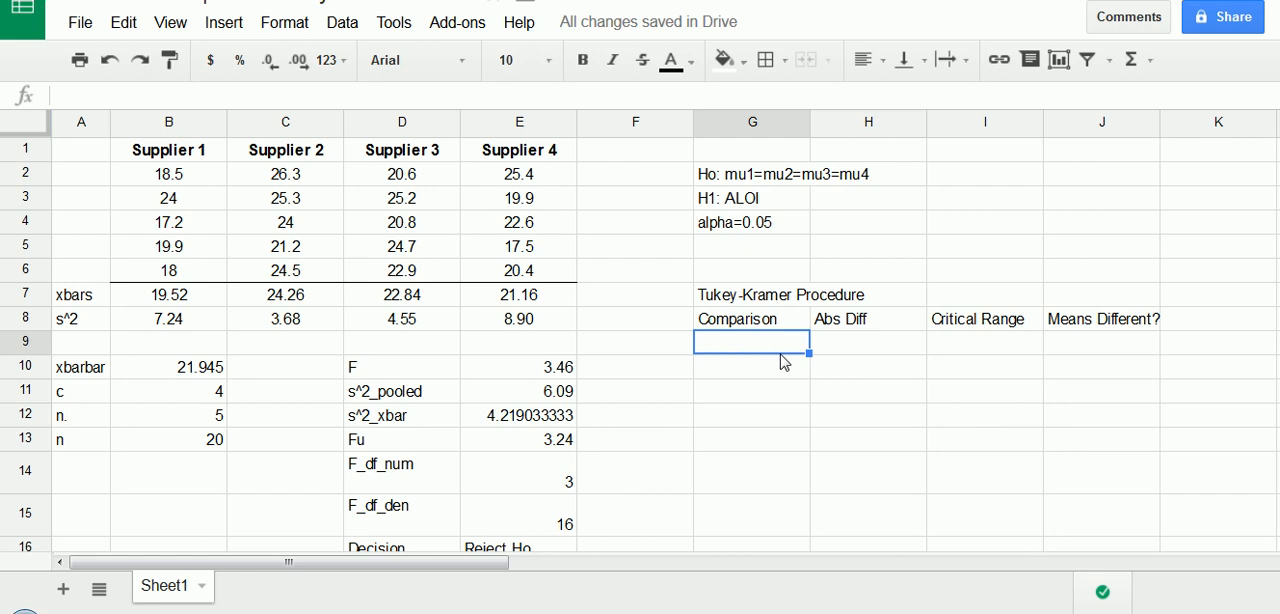
- List the Supplier 1 comparisons "1 to 2", "1 to 3" and "1 to 4" in G9:G11 under the Comparison header
text(1 to )
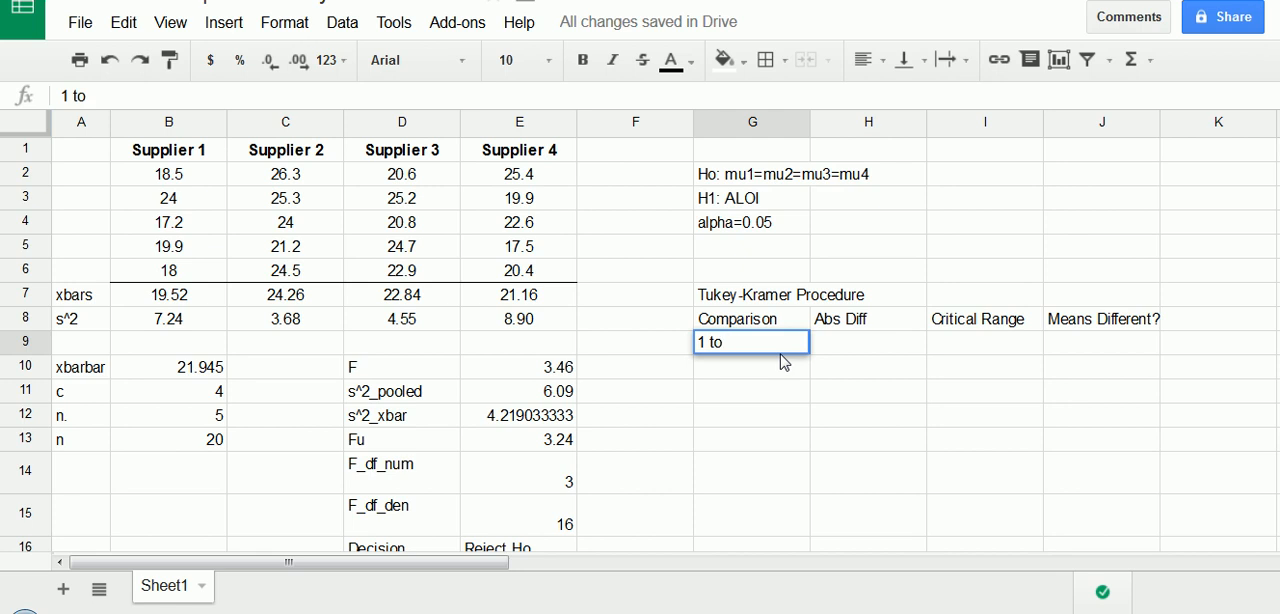
text(2)
key(Return)
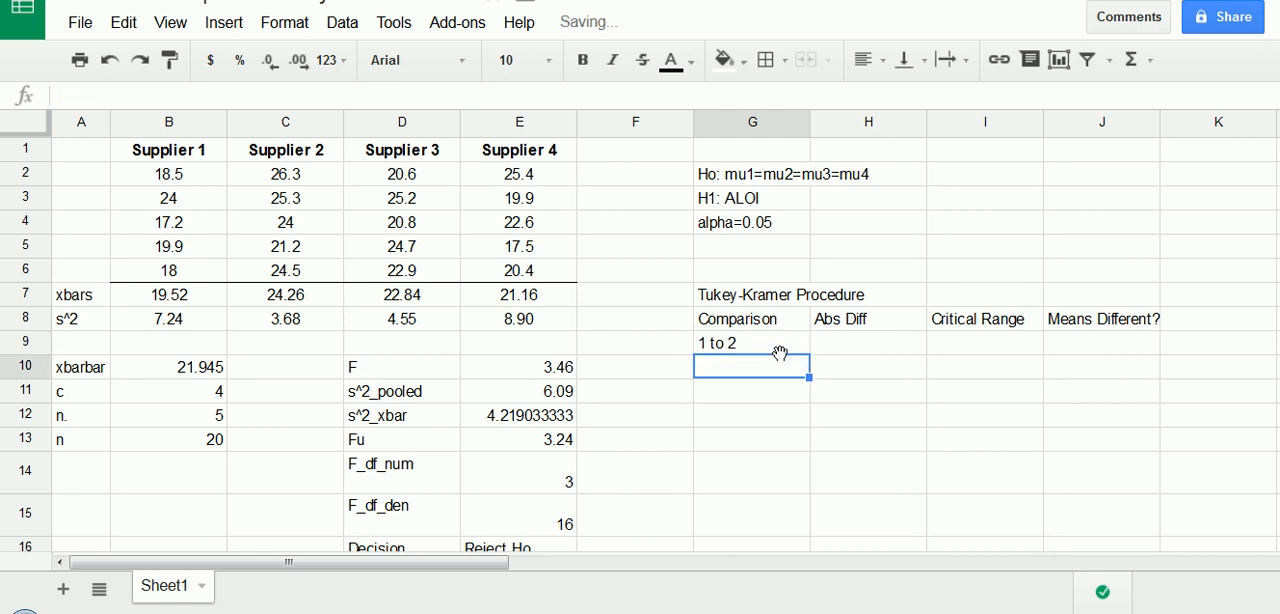
text(1 to 3)
key(Return)
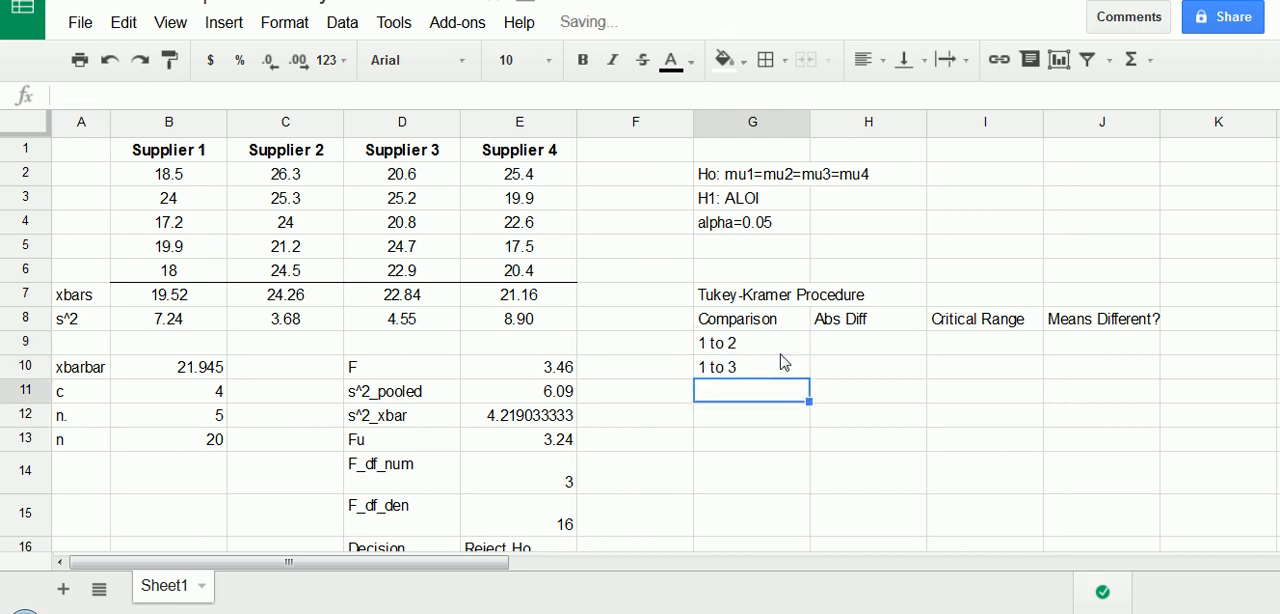
text(1 to 4)
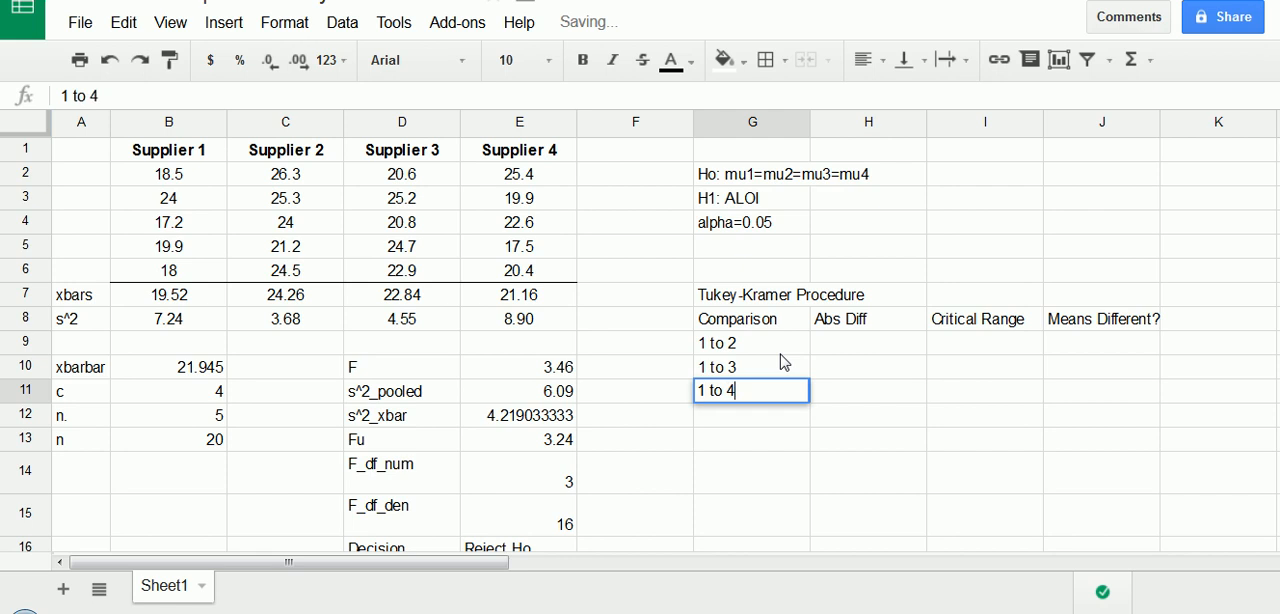
key(Return)
- Complete the comparison list with "2 to 3", "2 to 4" and "3 to 4" in G12:G14
text(2)
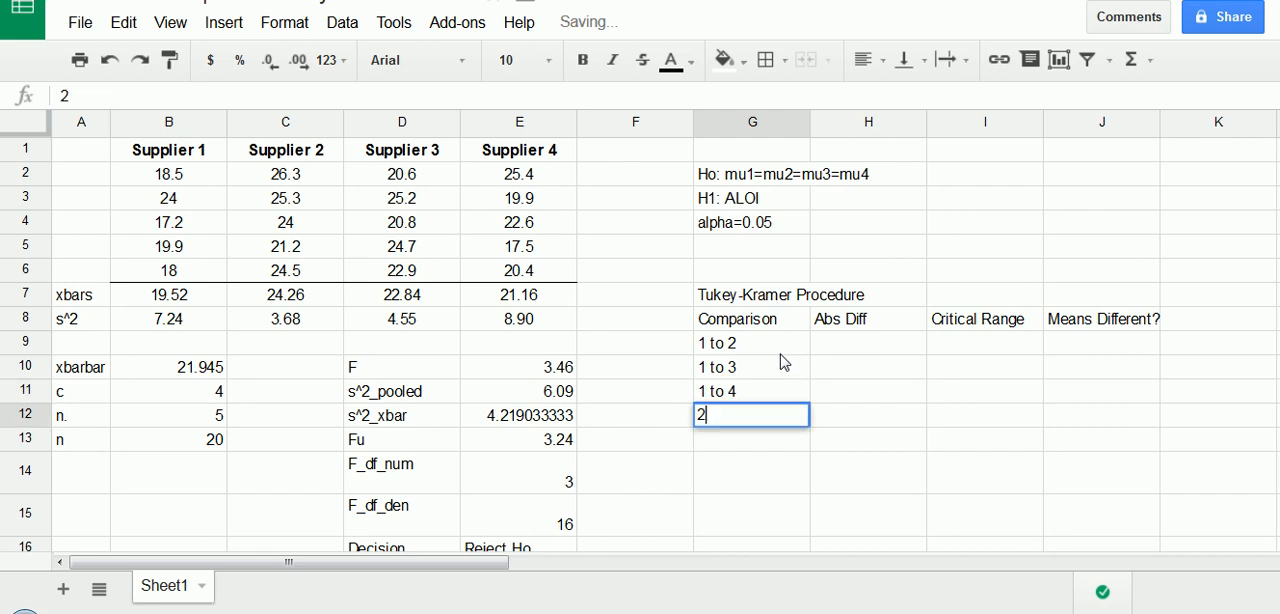
text( to 3)
key(Return)
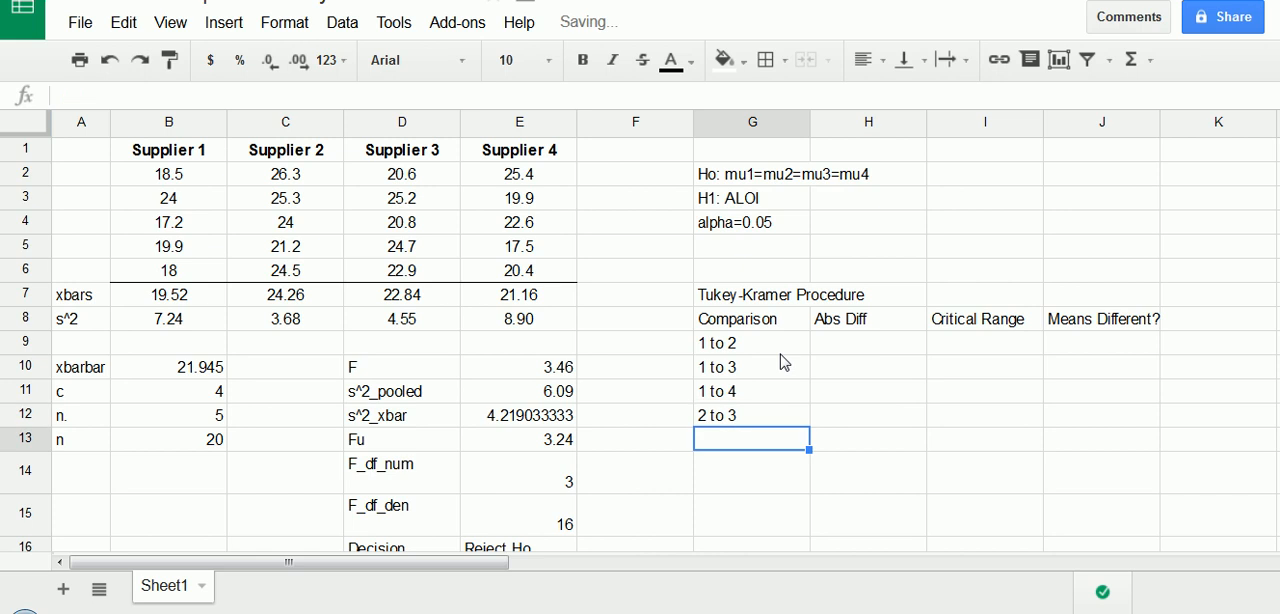
text(2 to 4)
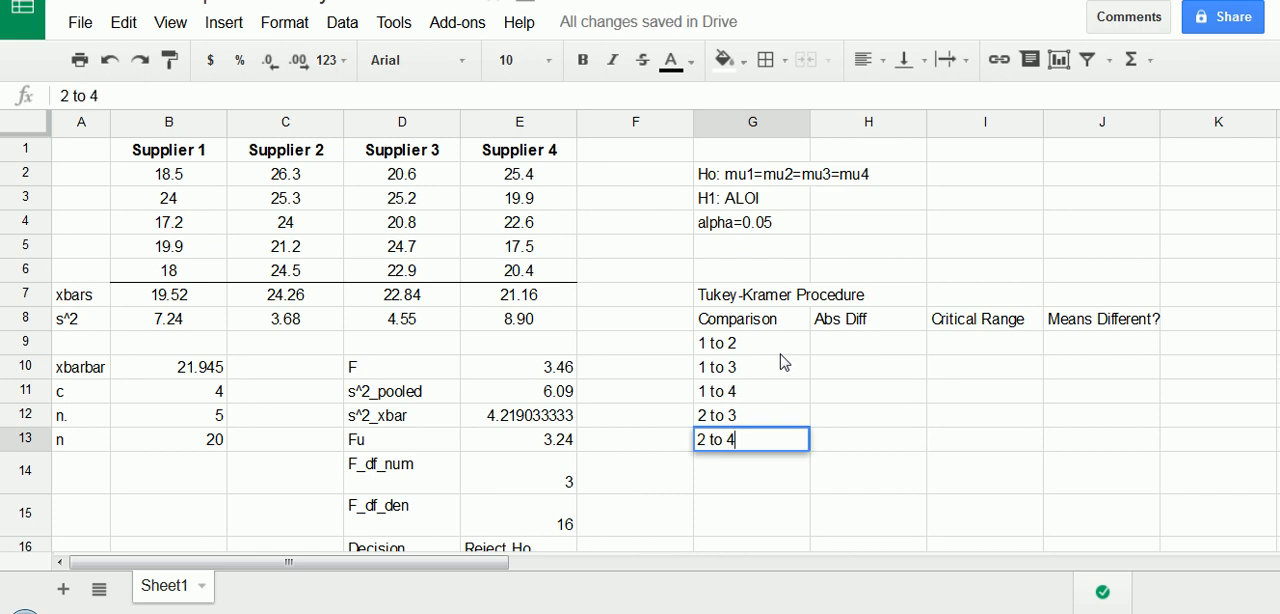
key(Return)
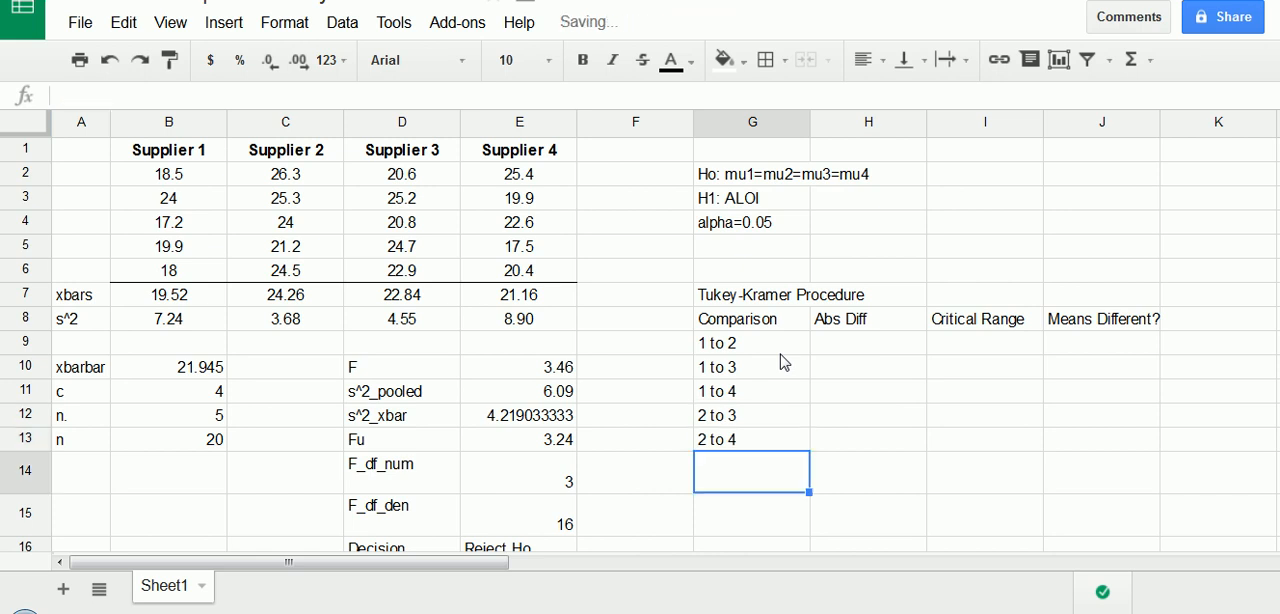
text(3 to)
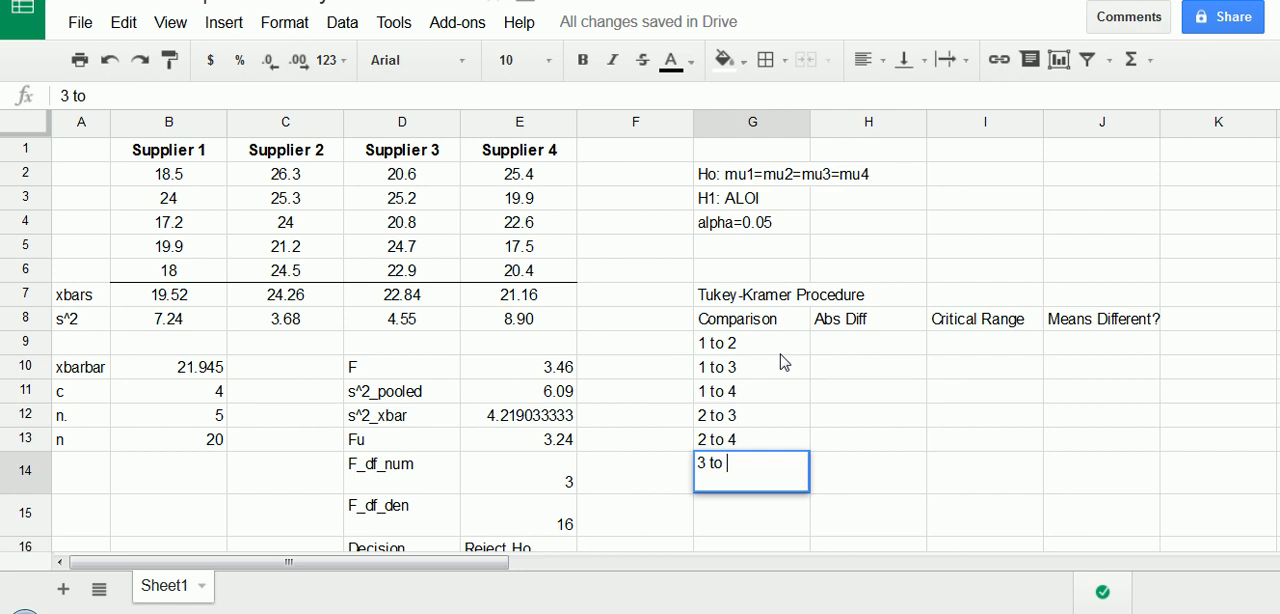
text( 4)
key(Return)
- Examine the list of pairwise comparisons and the Supplier 1 and Supplier 2 means used for the first absolute difference
drag(766, 348, 755, 484)
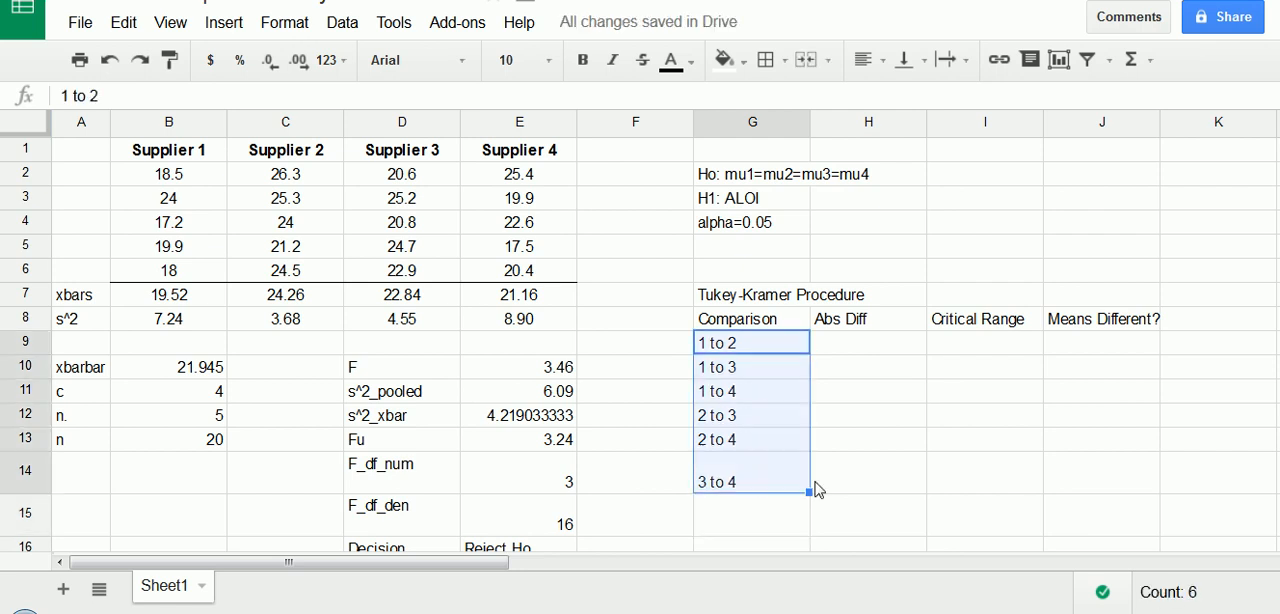
click(785, 415)
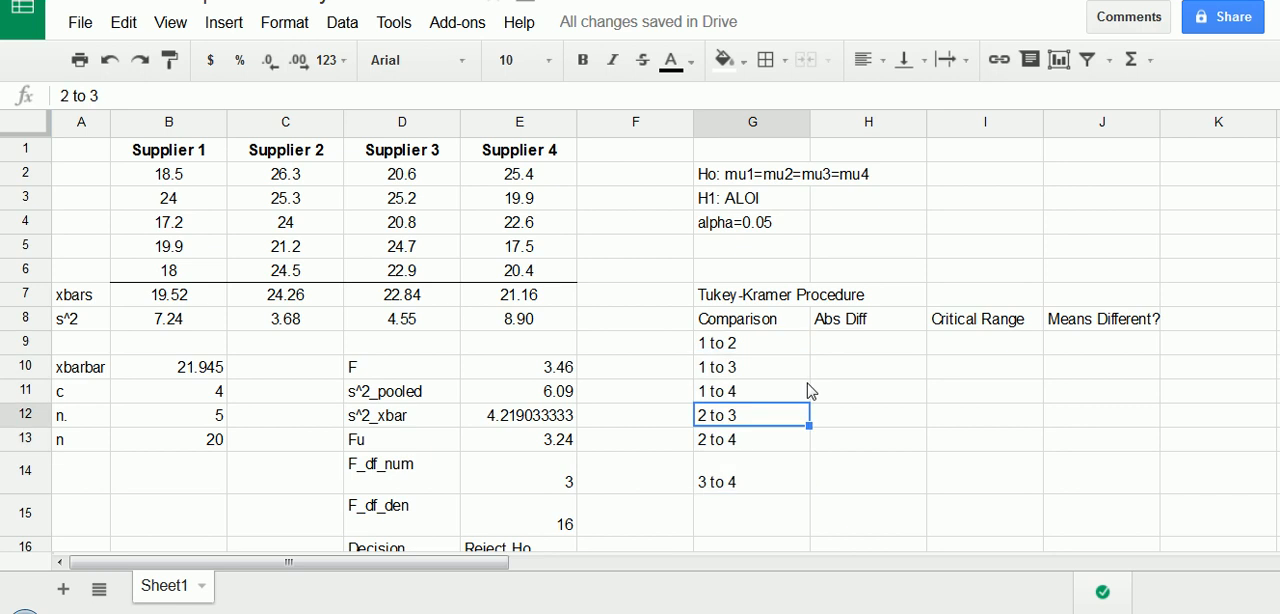
click(850, 347)
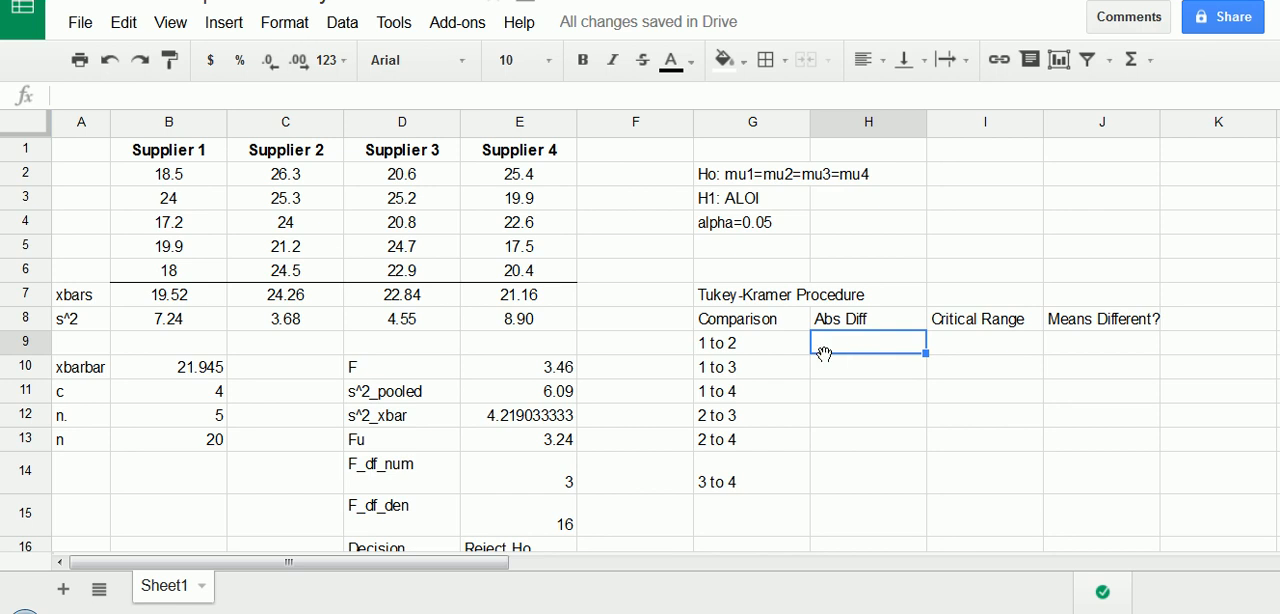
click(770, 350)
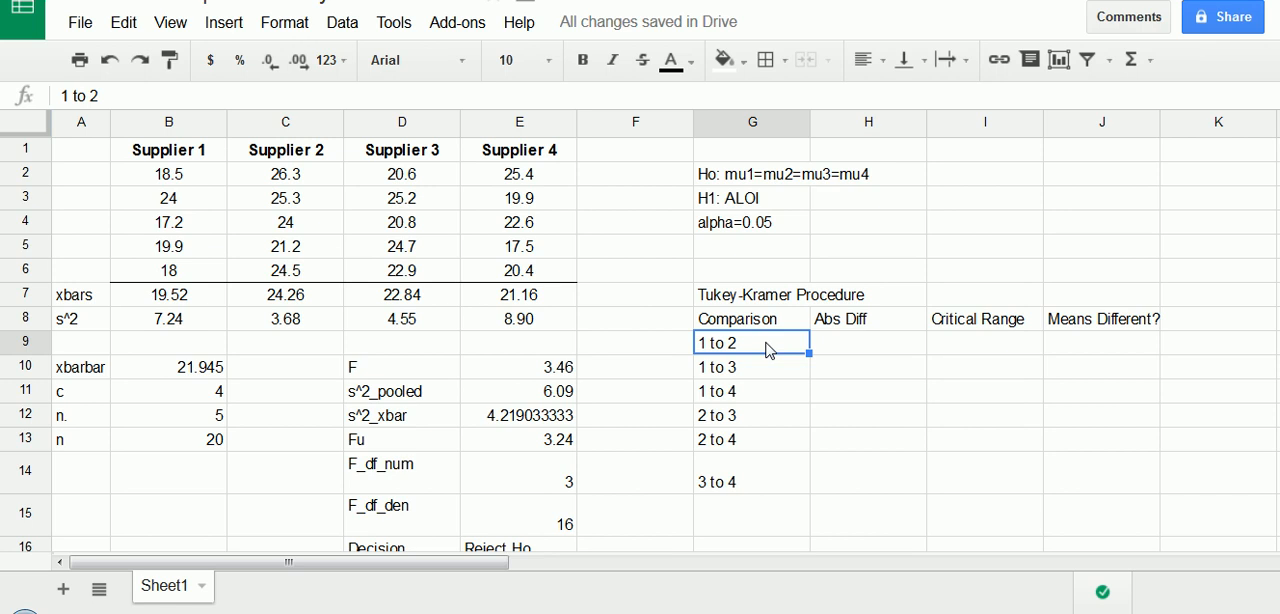
click(160, 160)
click(291, 159)
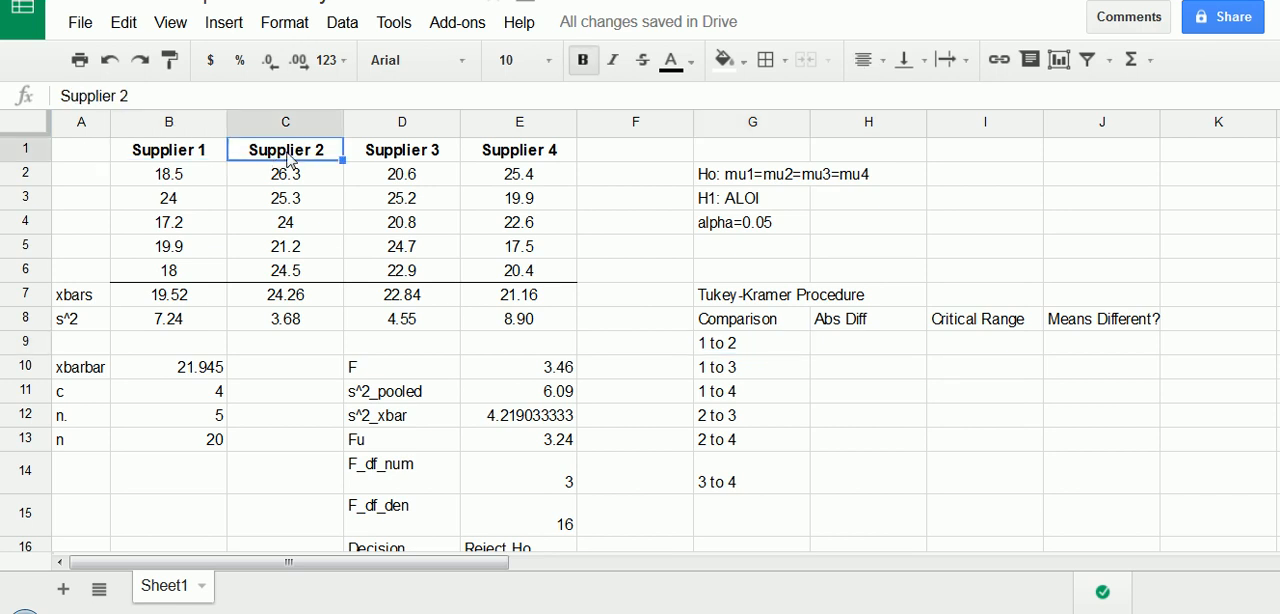
click(847, 352)
click(170, 292)
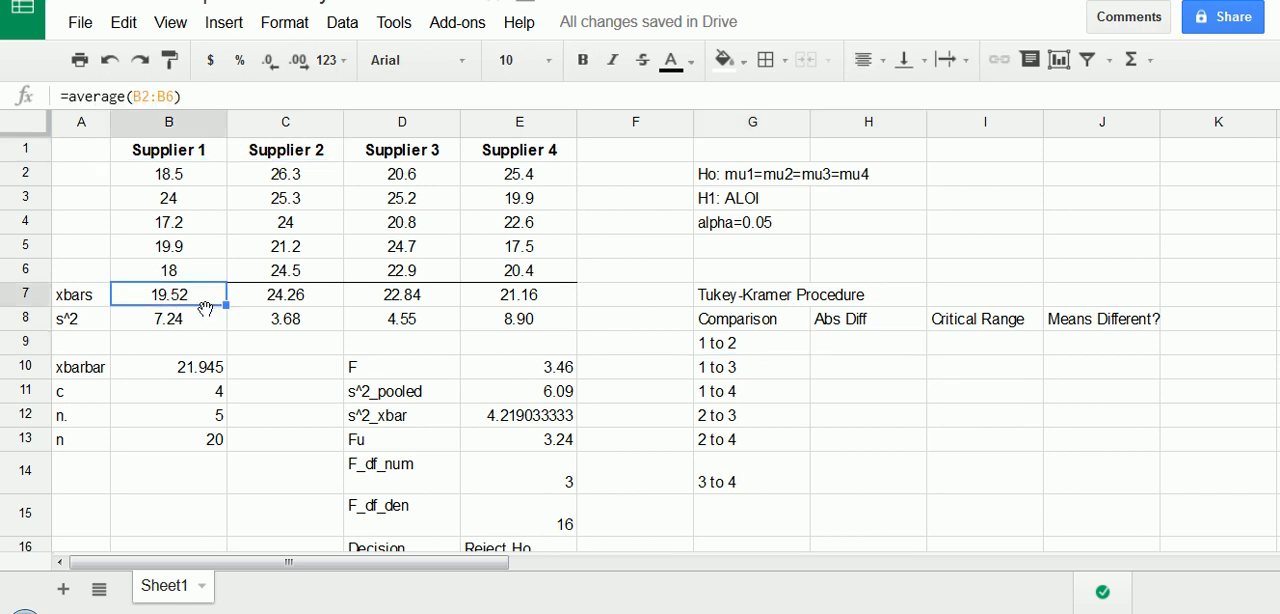
mouse_move(137, 301)
mouse_down()
mouse_move(211, 306)
mouse_move(131, 297)
mouse_up()
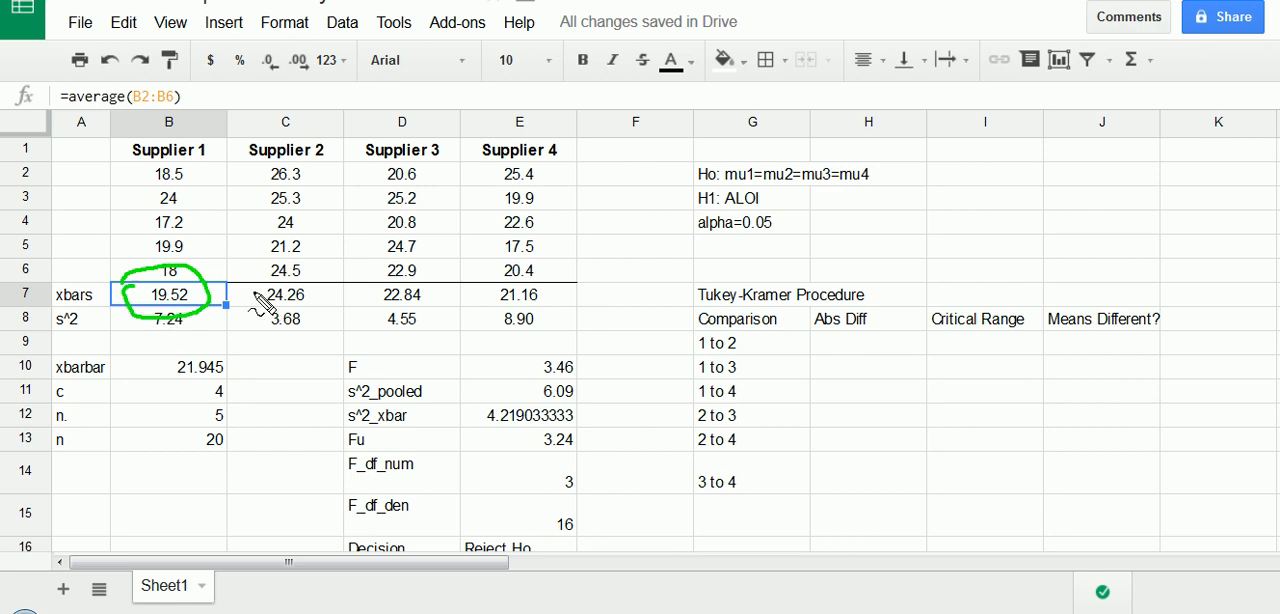
mouse_move(263, 303)
mouse_down()
mouse_move(320, 286)
mouse_move(309, 334)
mouse_move(262, 274)
mouse_up()
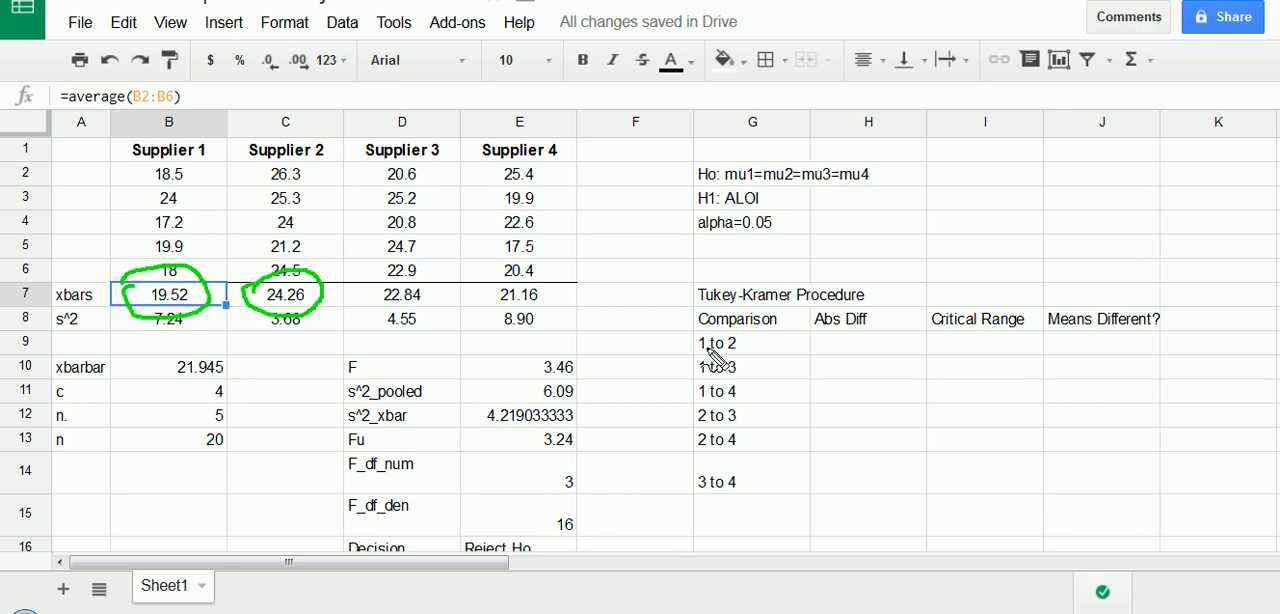
mouse_move(713, 355)
mouse_down()
mouse_move(737, 337)
mouse_move(694, 354)
mouse_up()
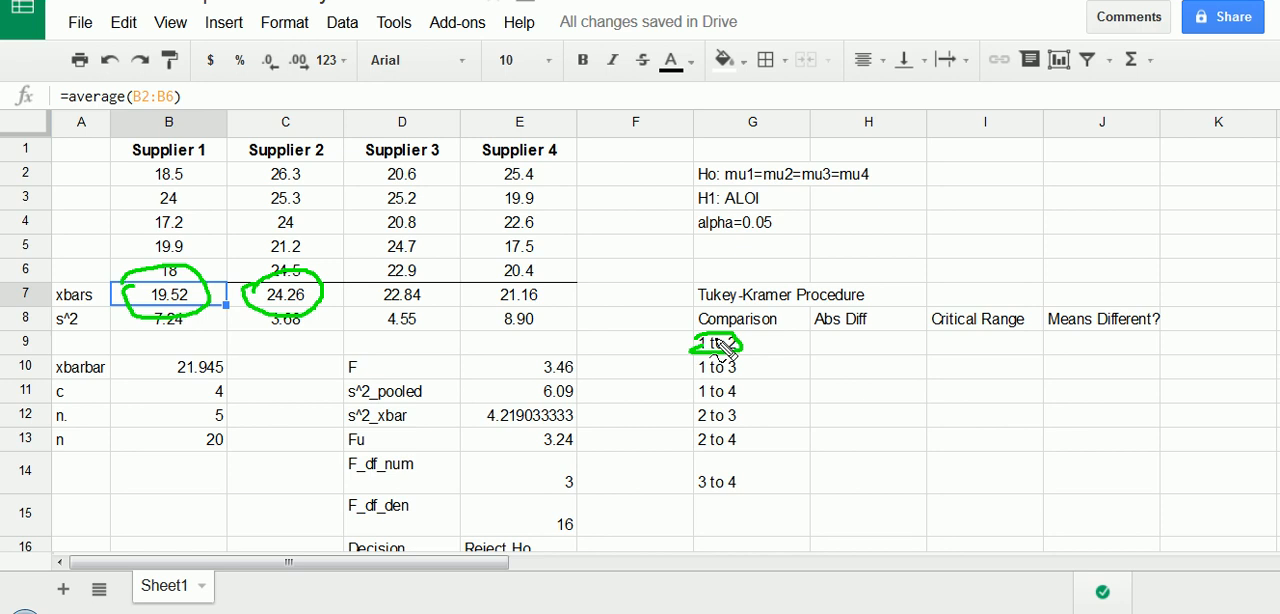
drag(218, 293, 241, 291)
drag(355, 242, 360, 334)
drag(104, 242, 99, 350)
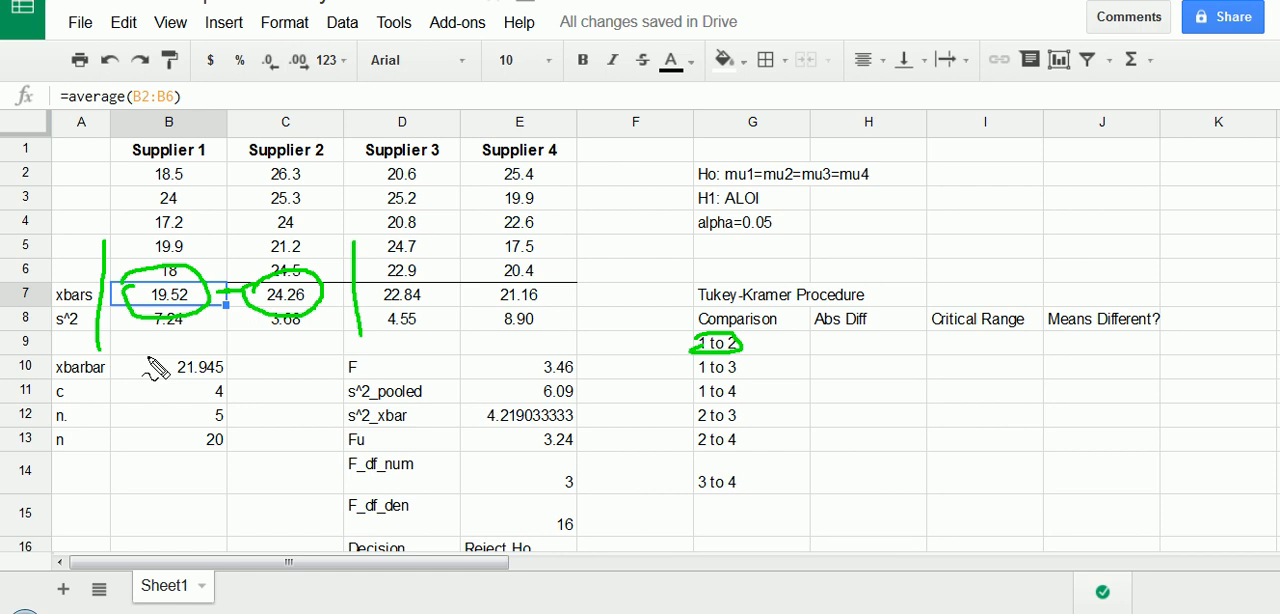
key(Escape)
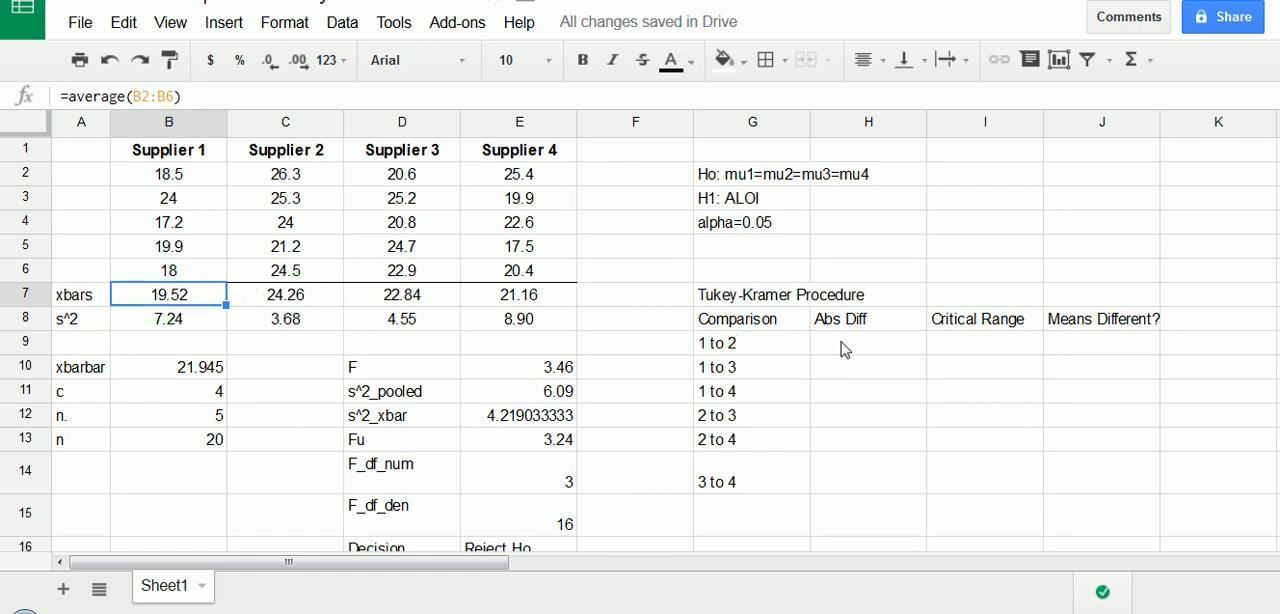
- Calculate the absolute difference between the Supplier 1 and Supplier 2 means in H9 with =abs(B7-C7)
click(843, 348)
text(=)
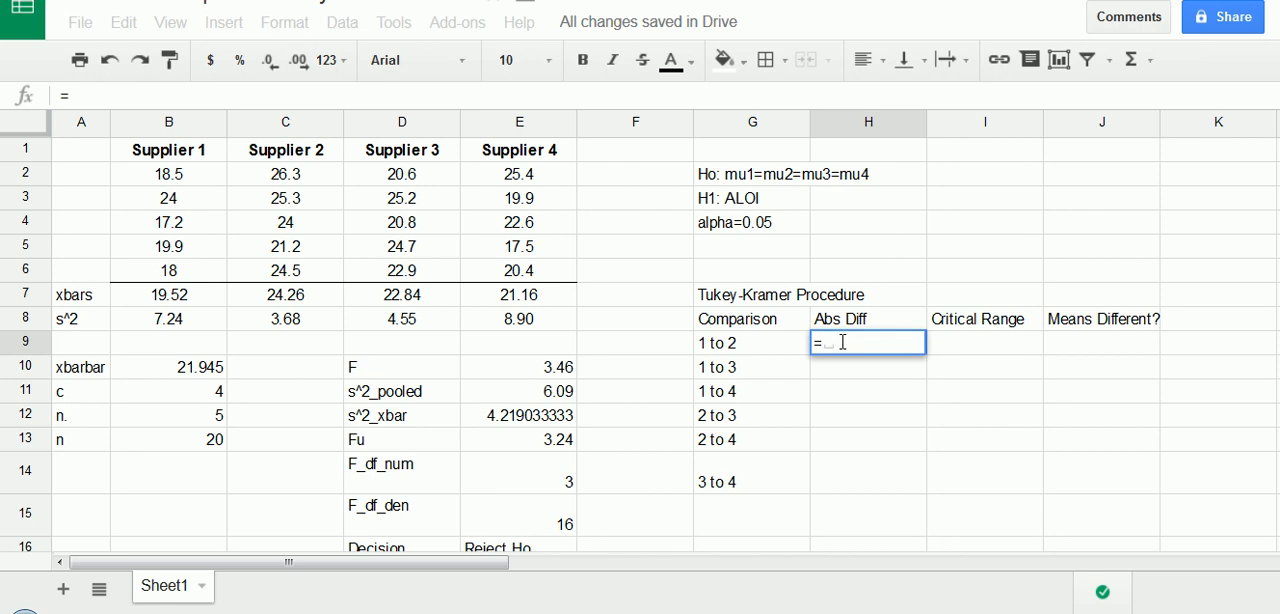
text(abs()
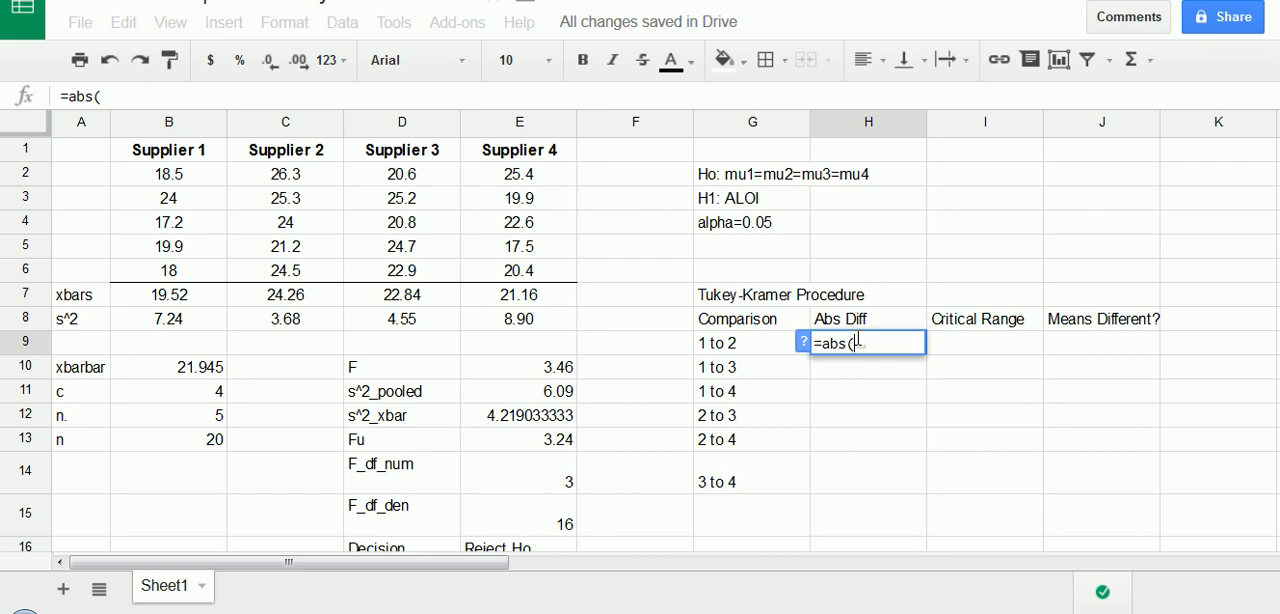
key(BackSpace)
key(BackSpace)
text(s)
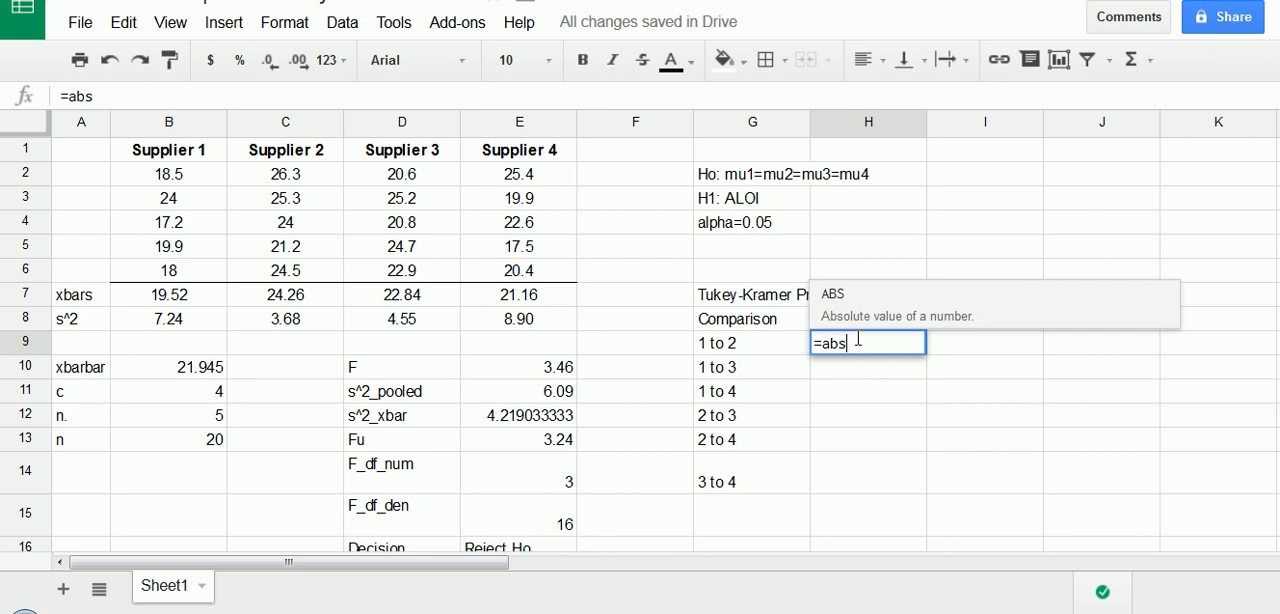
text(()
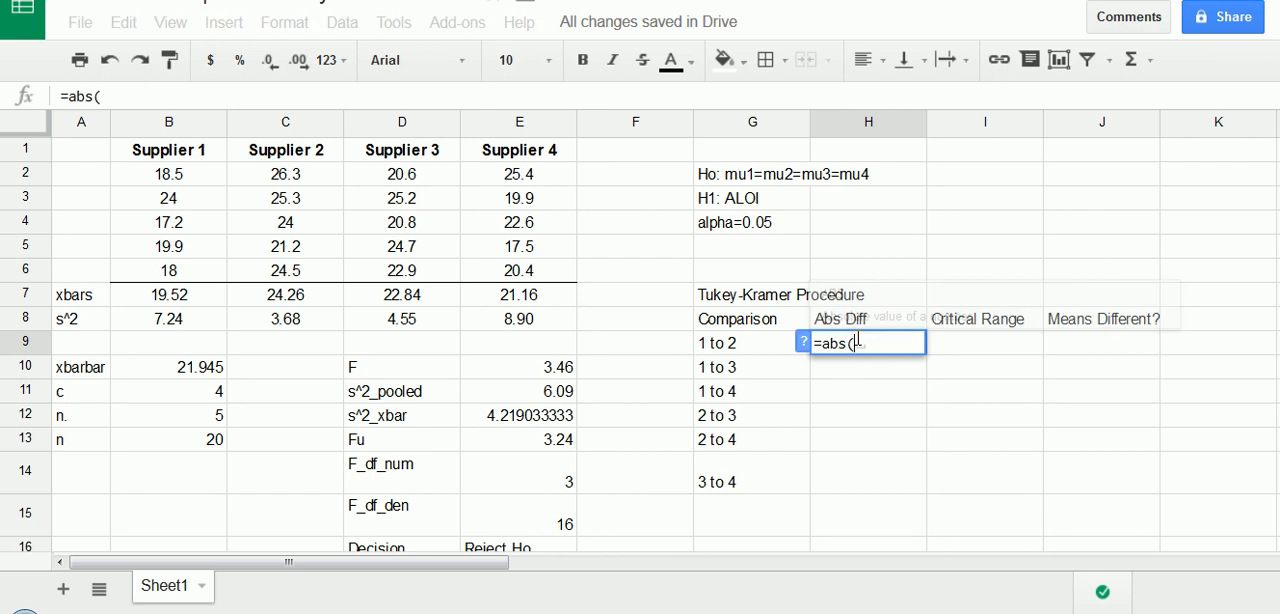
click(188, 296)
text(-)
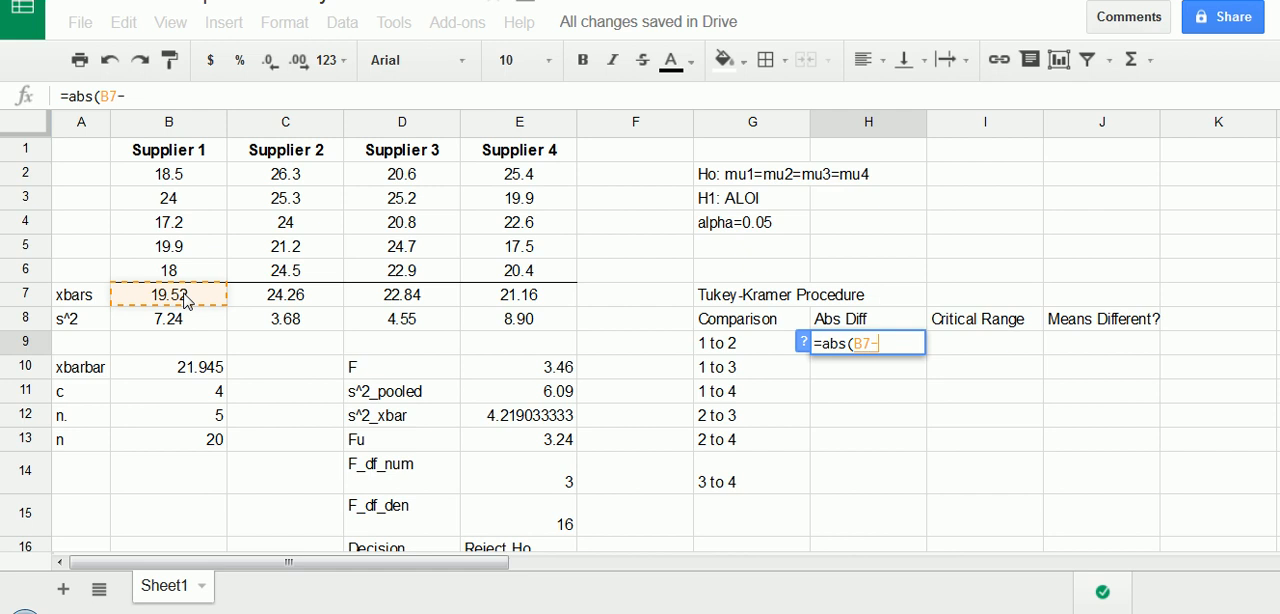
click(306, 302)
text())
key(Return)
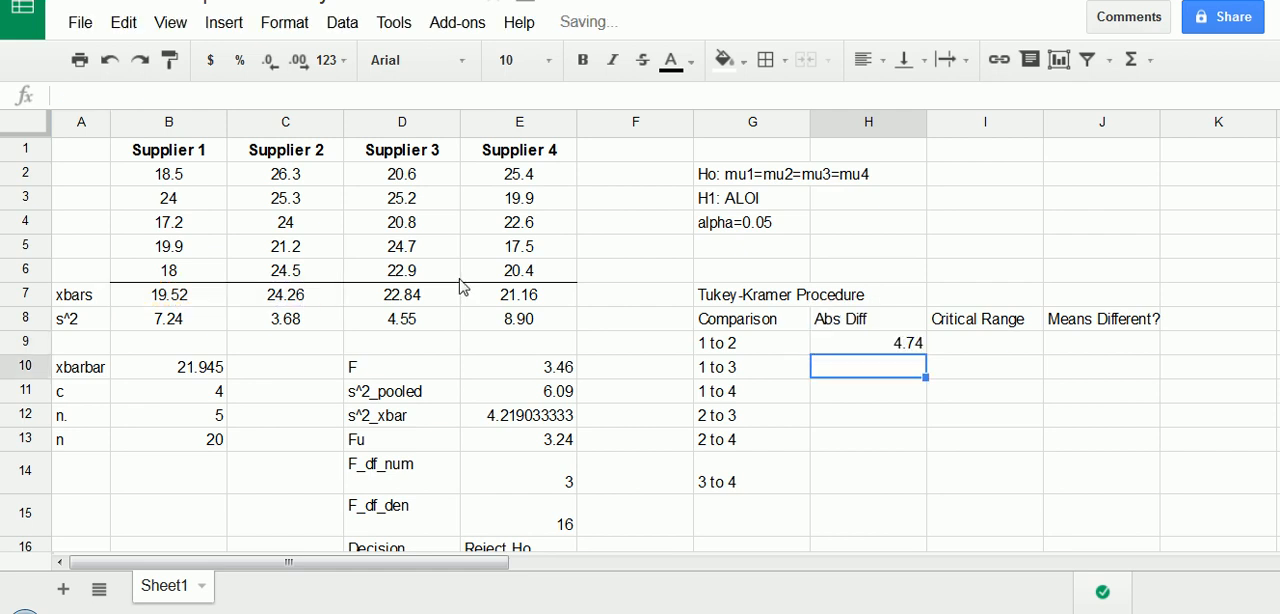
- Calculate the absolute difference between the Supplier 1 and Supplier 3 means in H10 with =abs(B7-D7)
text(=abs()
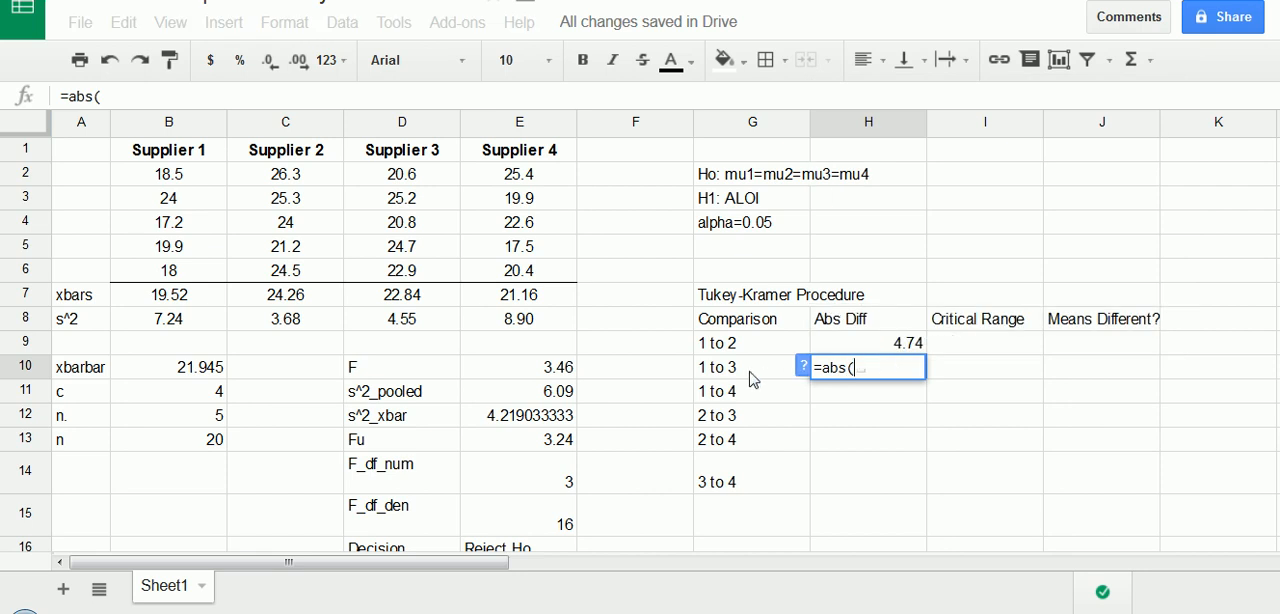
click(204, 304)
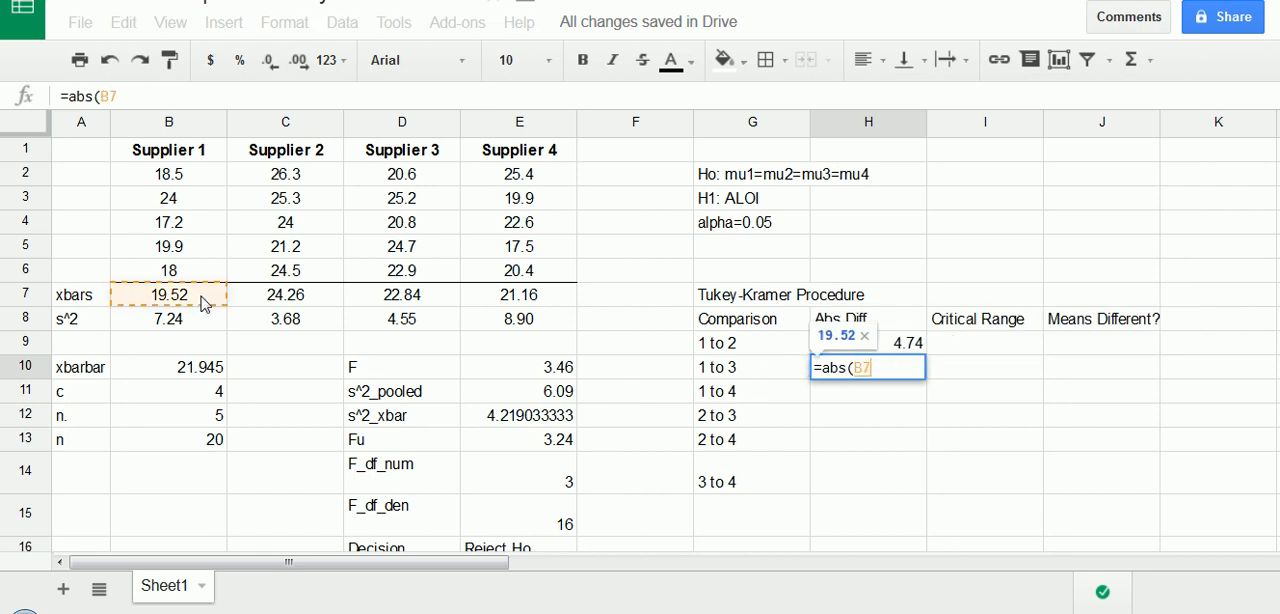
text(-)
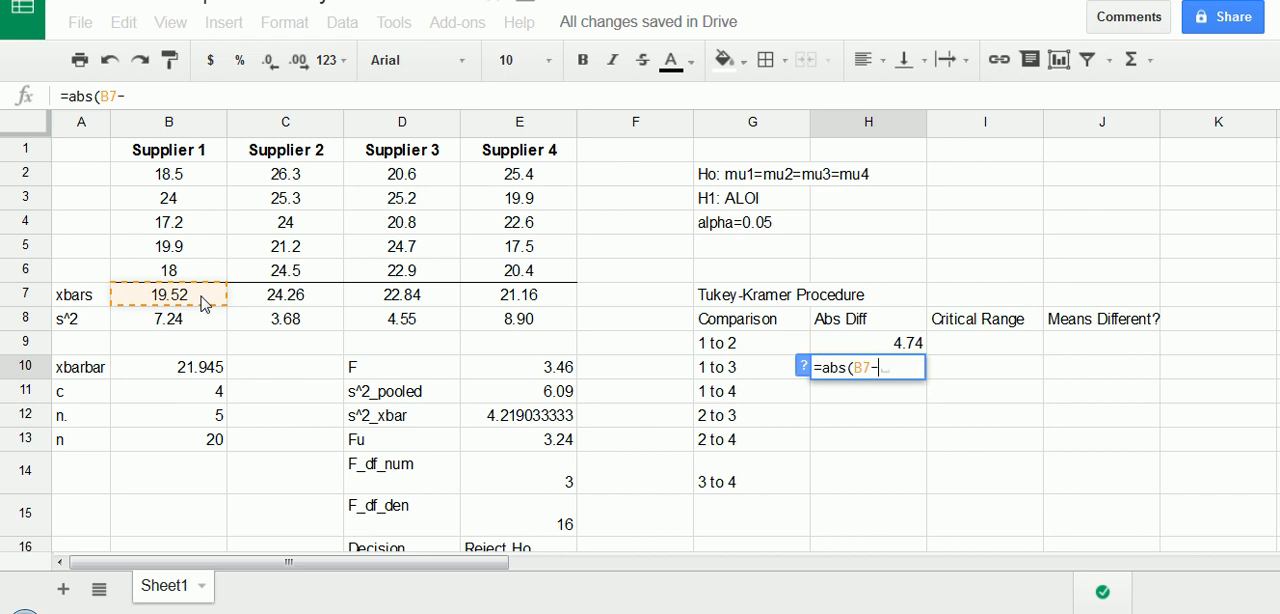
click(372, 297)
key(Return)
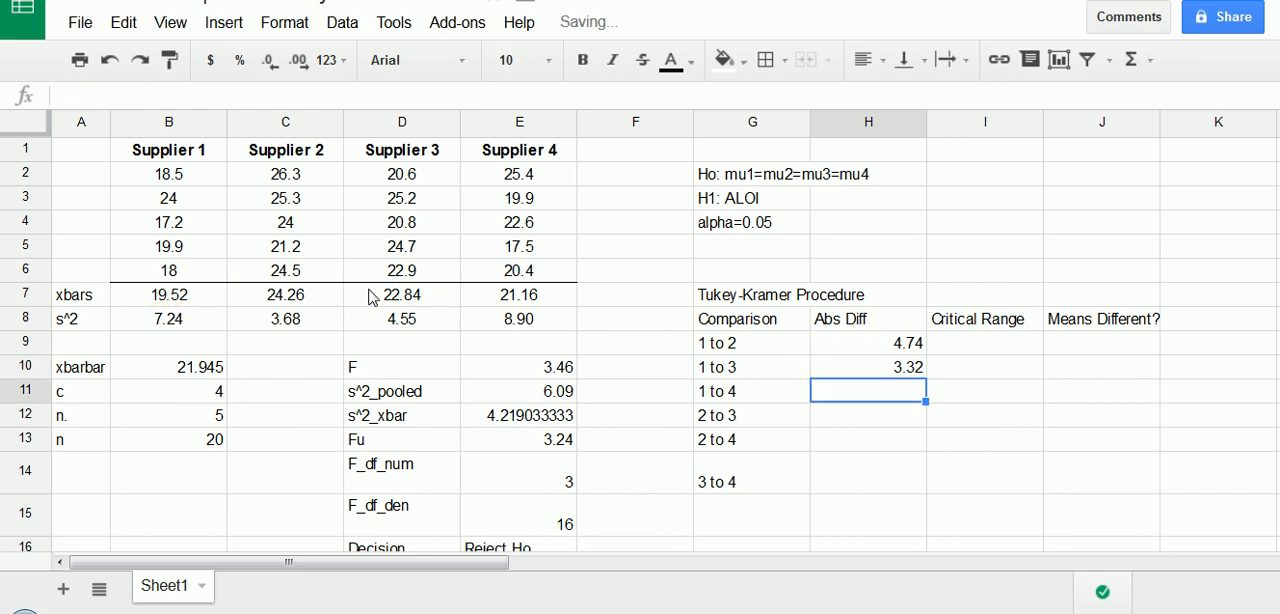
- Calculate the absolute difference between the Supplier 1 and Supplier 4 means in H11 with =abs(B7-E7)
text(=abs()
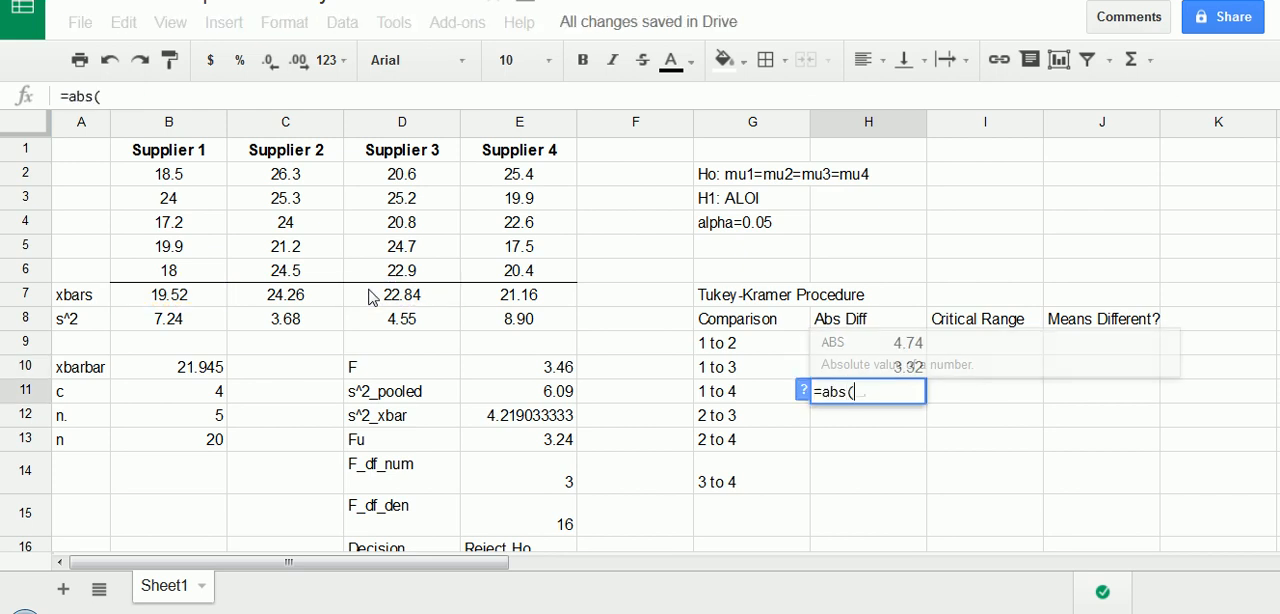
click(163, 296)
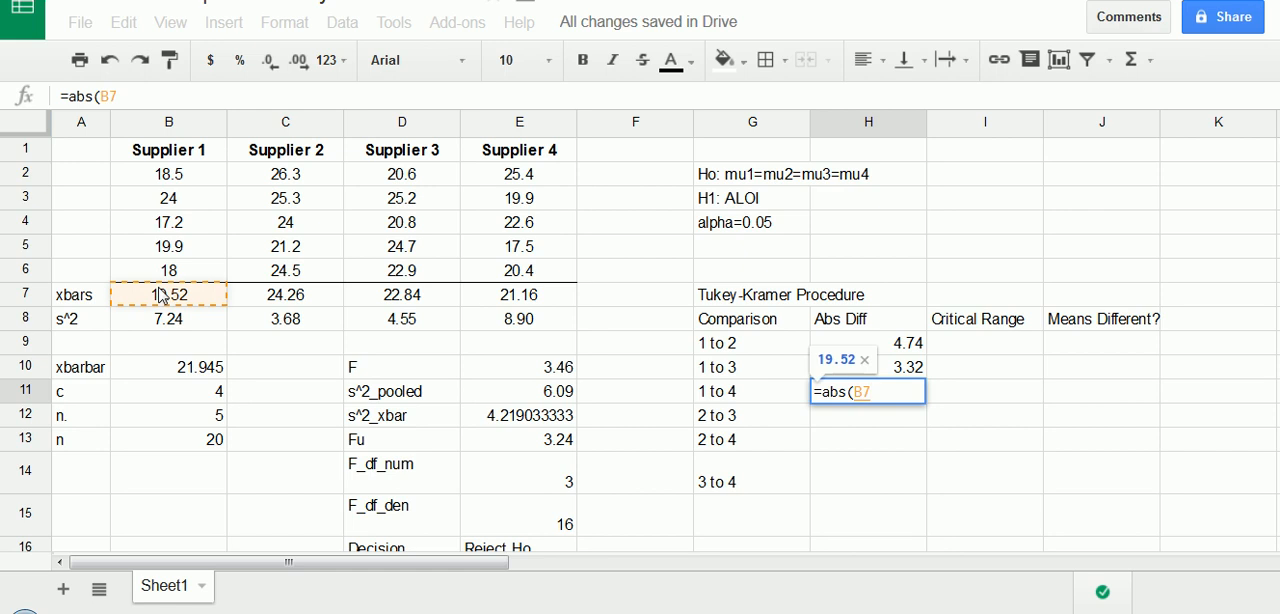
text(-)
click(491, 297)
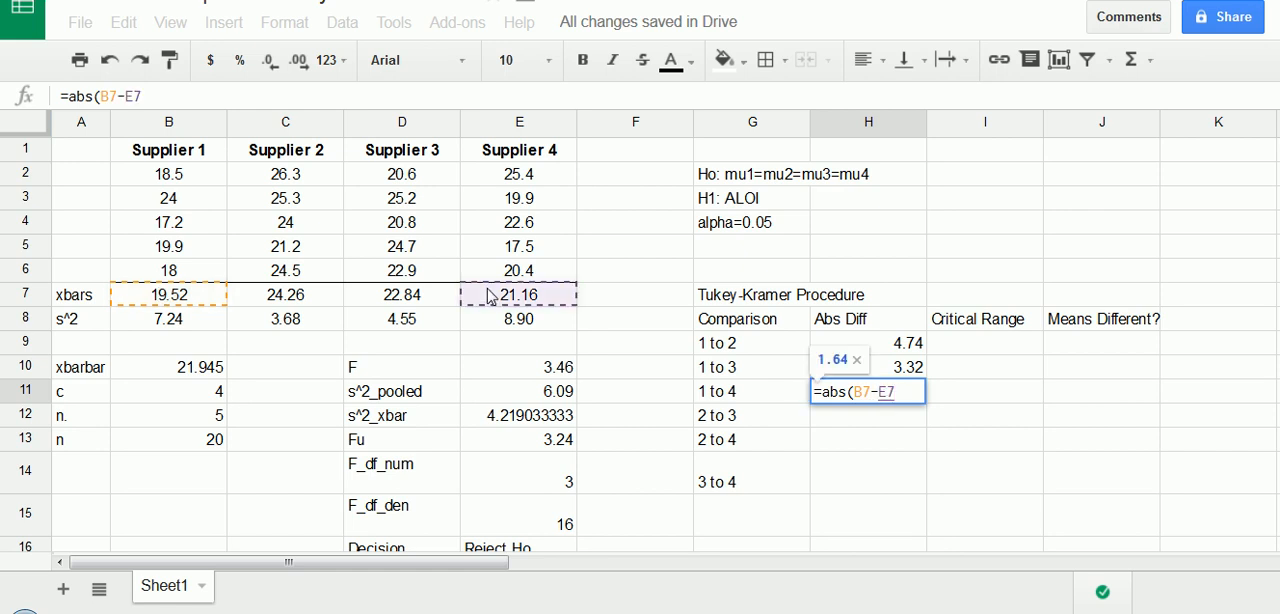
text())
key(Return)
- Calculate the absolute difference between the Supplier 2 and Supplier 3 means in H12 with =abs(C7-D7)
text(=abs()
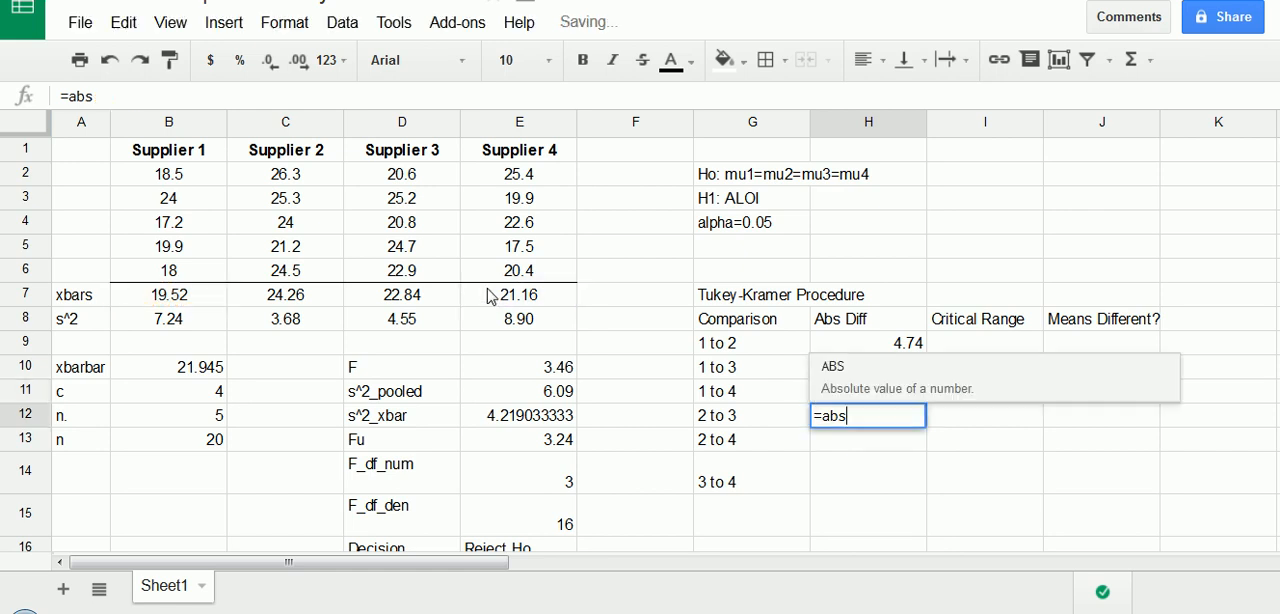
click(292, 296)
text(-)
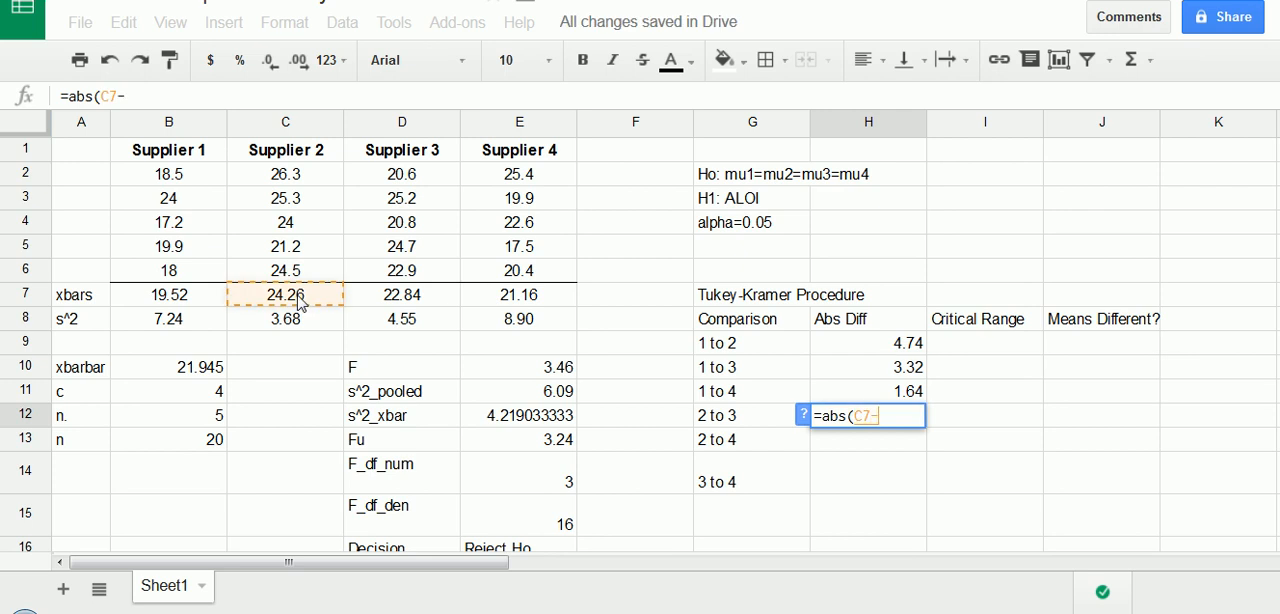
click(409, 296)
text())
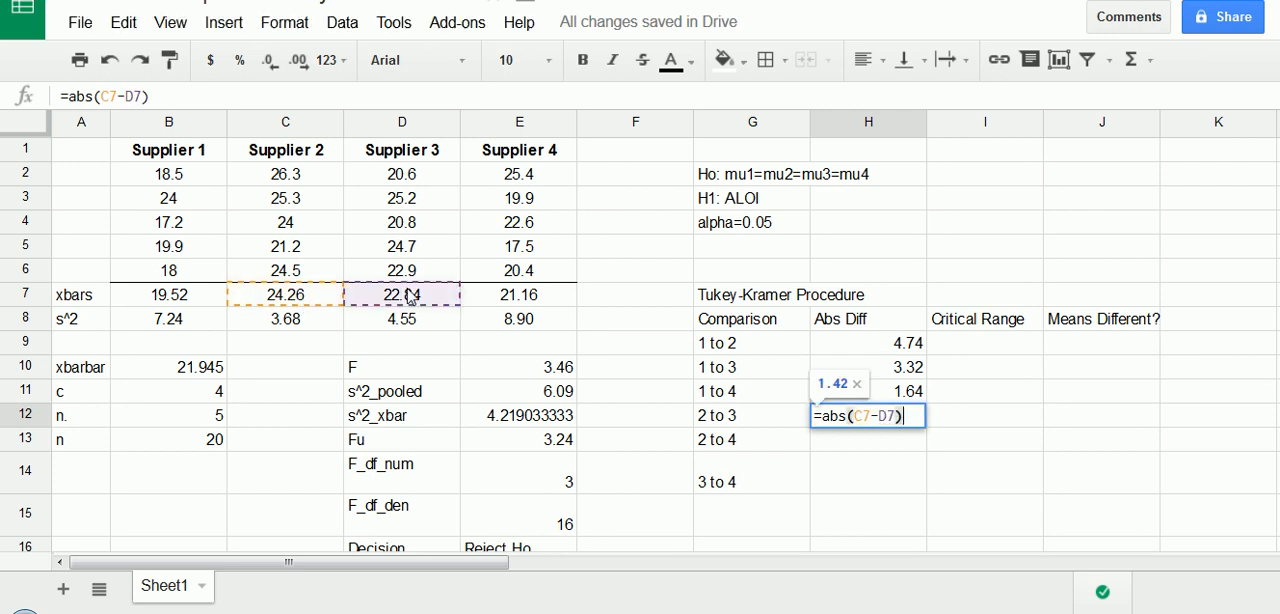
key(Return)
- Calculate the absolute difference between the Supplier 2 and Supplier 4 means in H13 with =abs(C7-E7)
text(=abs()
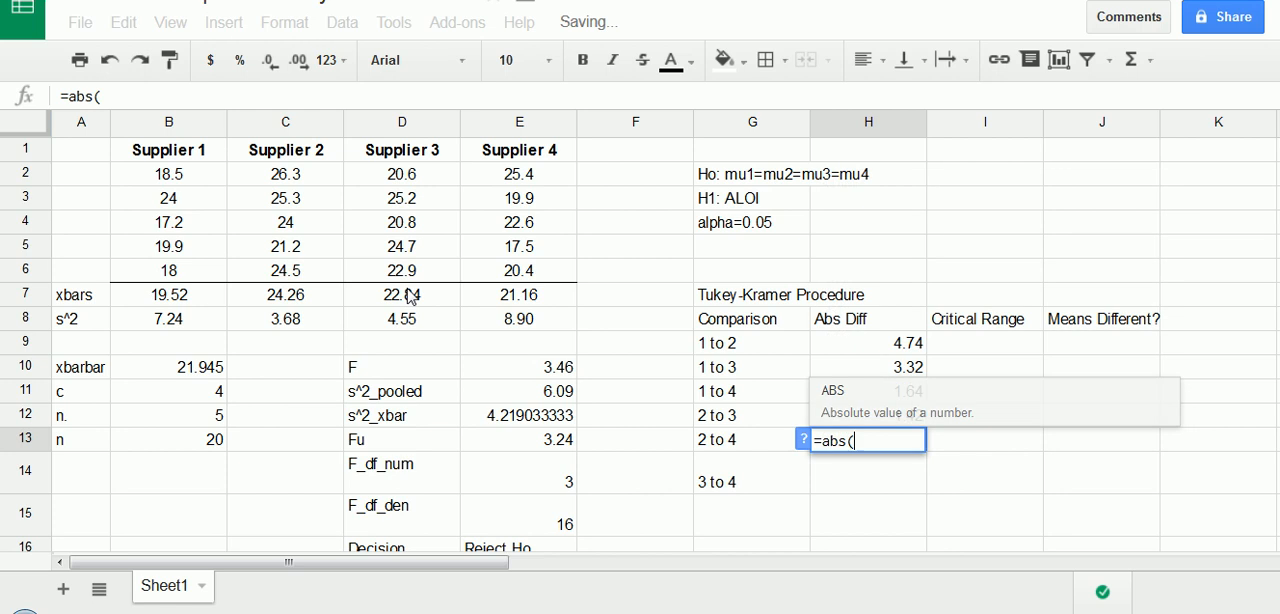
click(296, 302)
text(-)
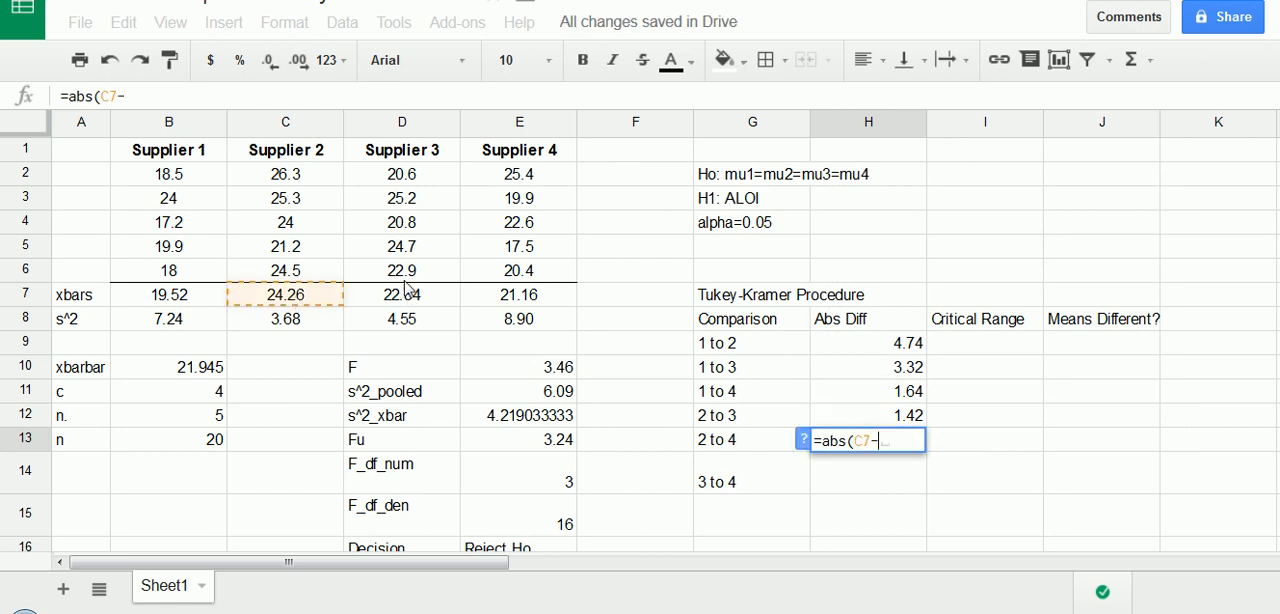
click(494, 296)
key(Return)
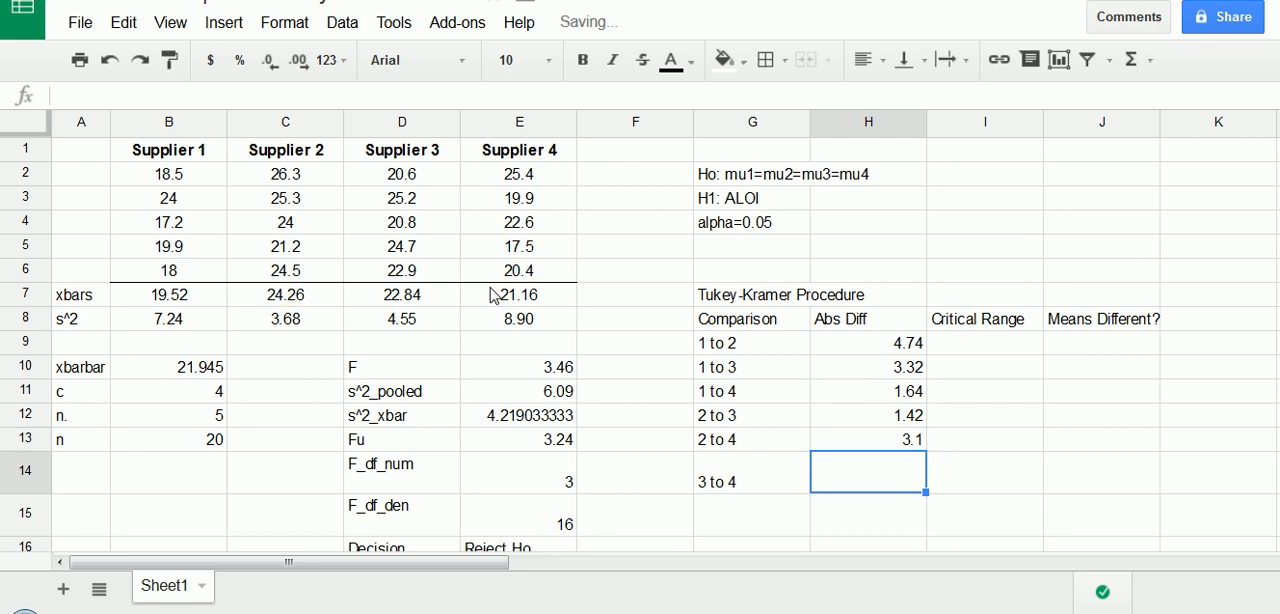
- Calculate the absolute difference between the Supplier 3 and Supplier 4 means in H14 with =abs(D7-E7)
text(=abs()
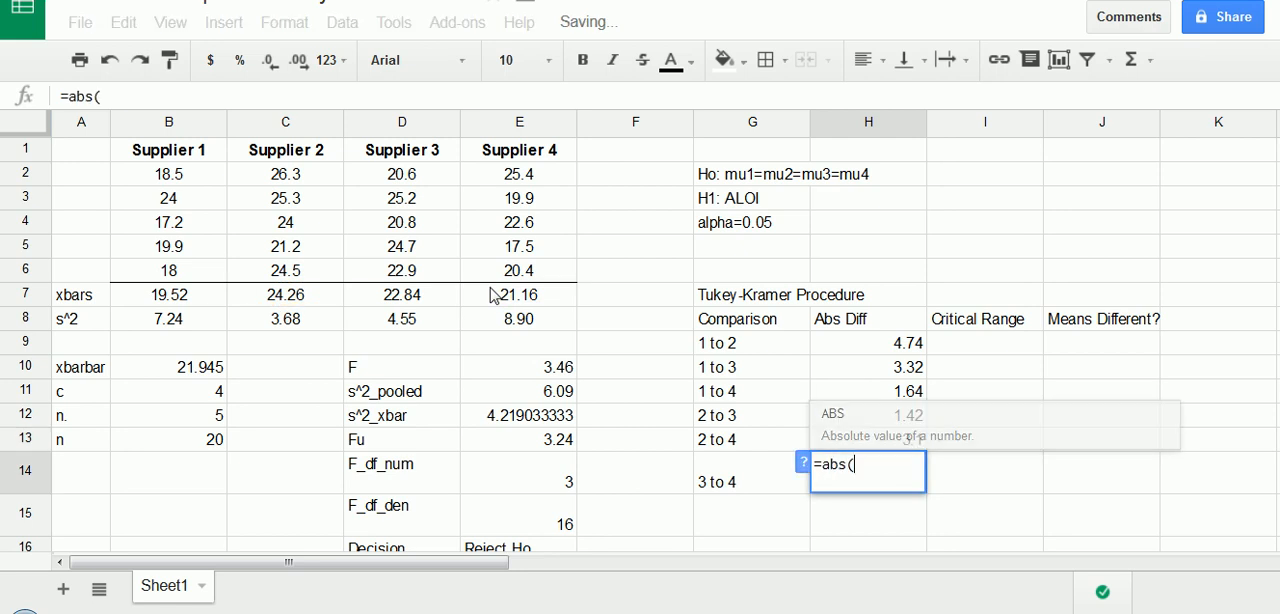
click(440, 303)
text(-)
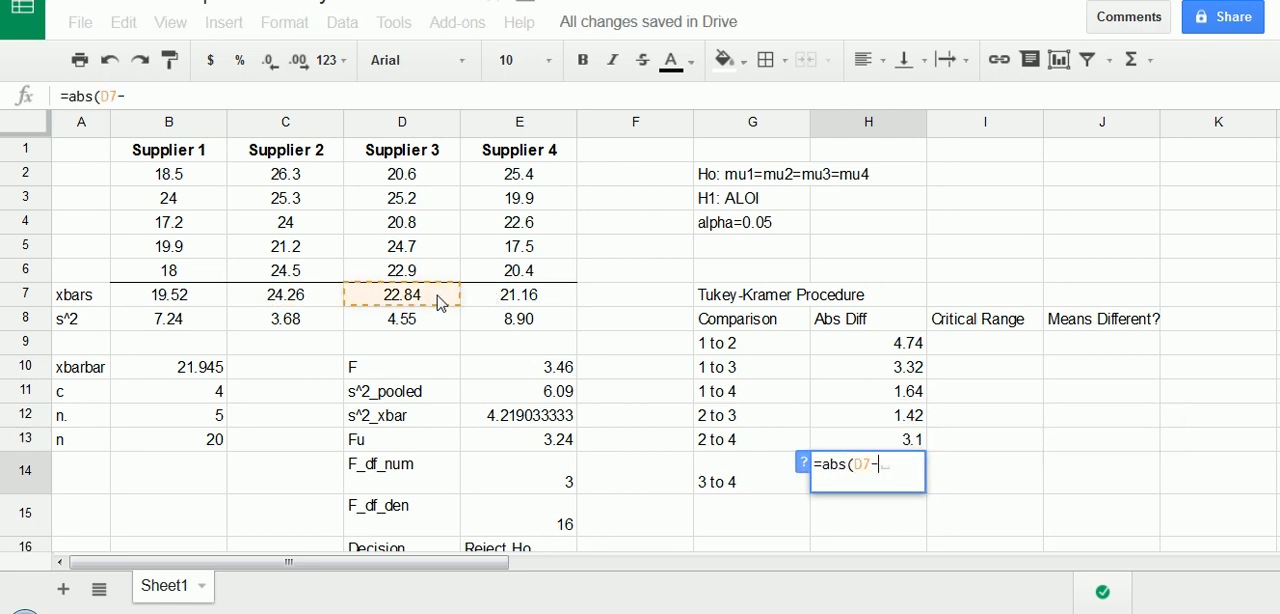
click(494, 300)
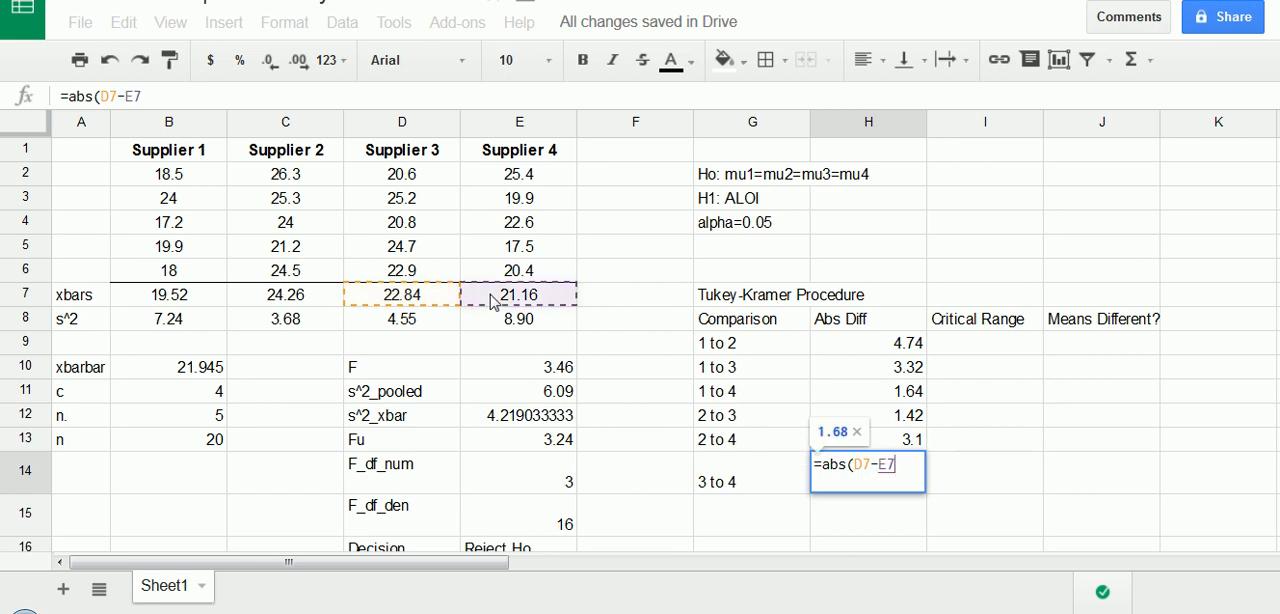
key(Return)
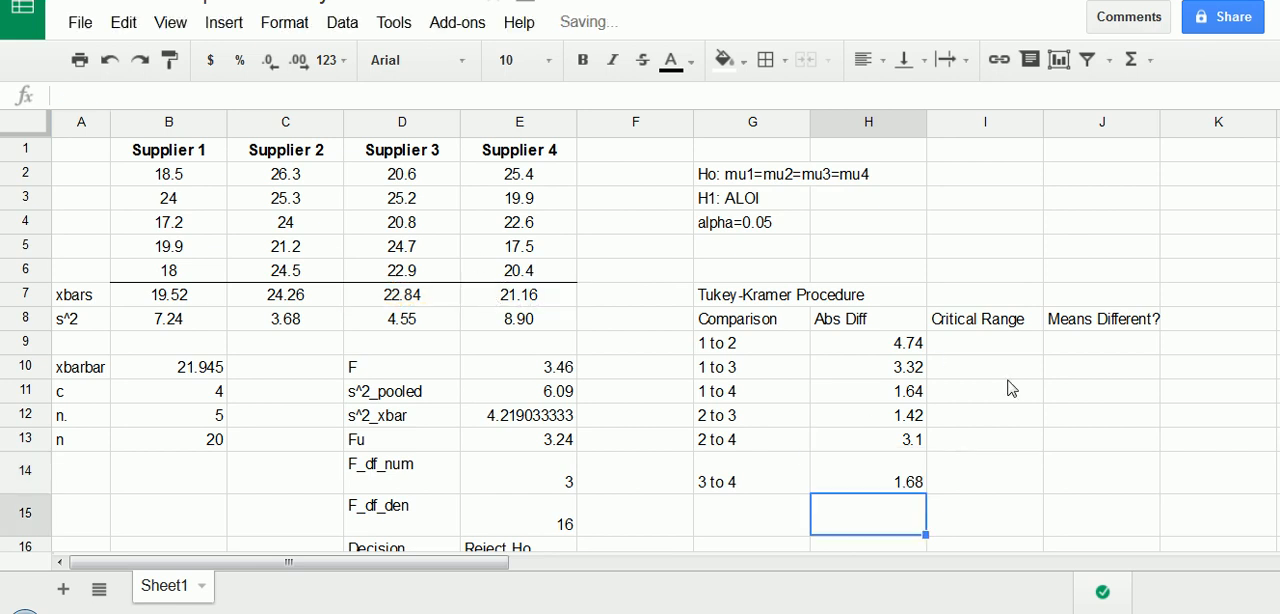
- Sketch the critical range formula over the sheet: Qu times the square root of s^2 pooled divided by n
click(996, 350)
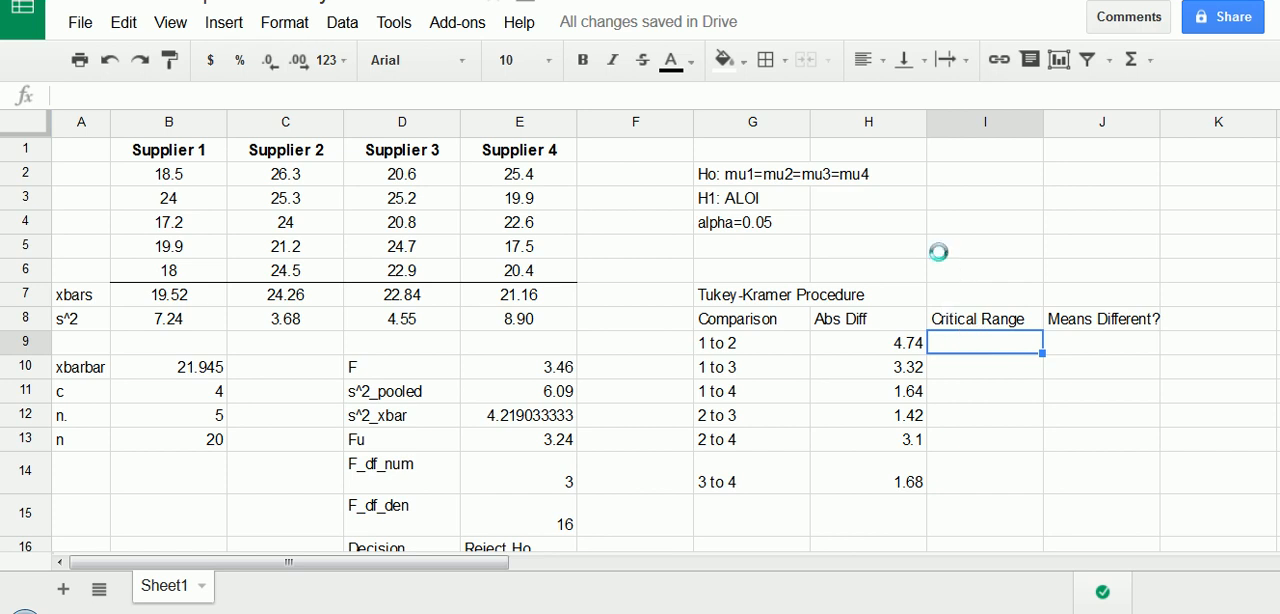
mouse_move(913, 200)
mouse_down()
mouse_move(925, 199)
mouse_move(928, 222)
mouse_move(907, 205)
mouse_move(926, 228)
mouse_up()
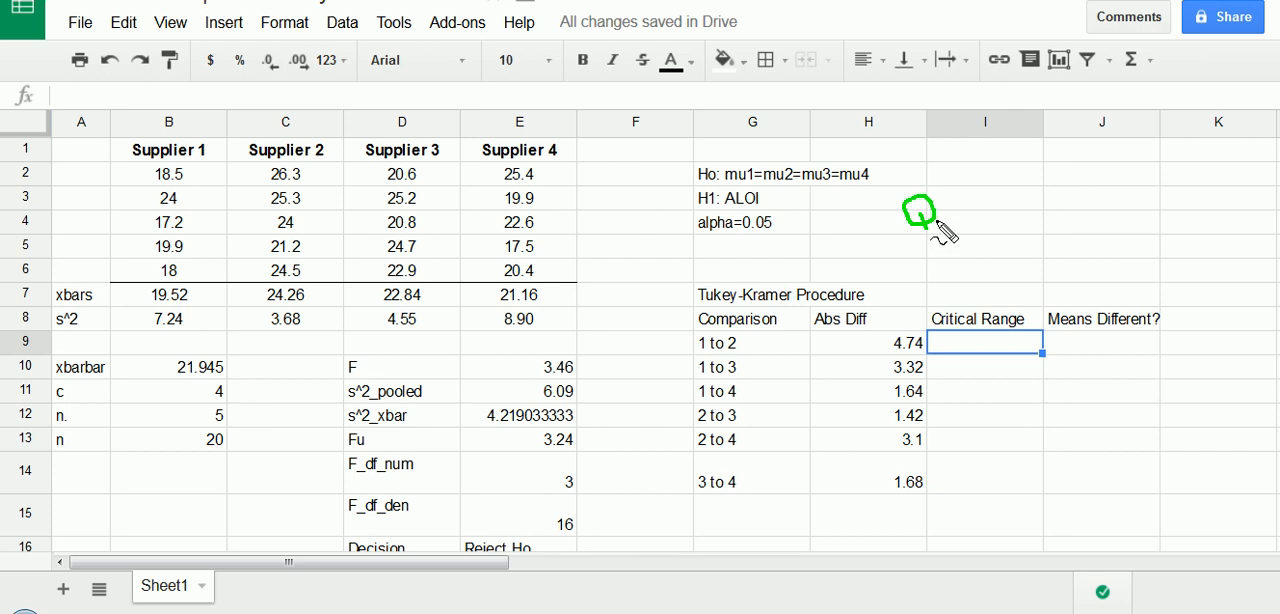
drag(938, 218, 946, 229)
mouse_move(960, 230)
mouse_down()
mouse_move(978, 243)
mouse_move(980, 174)
mouse_move(1093, 170)
mouse_up()
mouse_move(1015, 181)
mouse_down()
mouse_move(1004, 188)
mouse_move(1028, 212)
mouse_move(1004, 222)
mouse_up()
mouse_move(1022, 176)
mouse_down()
mouse_move(1038, 189)
mouse_move(1030, 208)
mouse_move(1044, 203)
mouse_up()
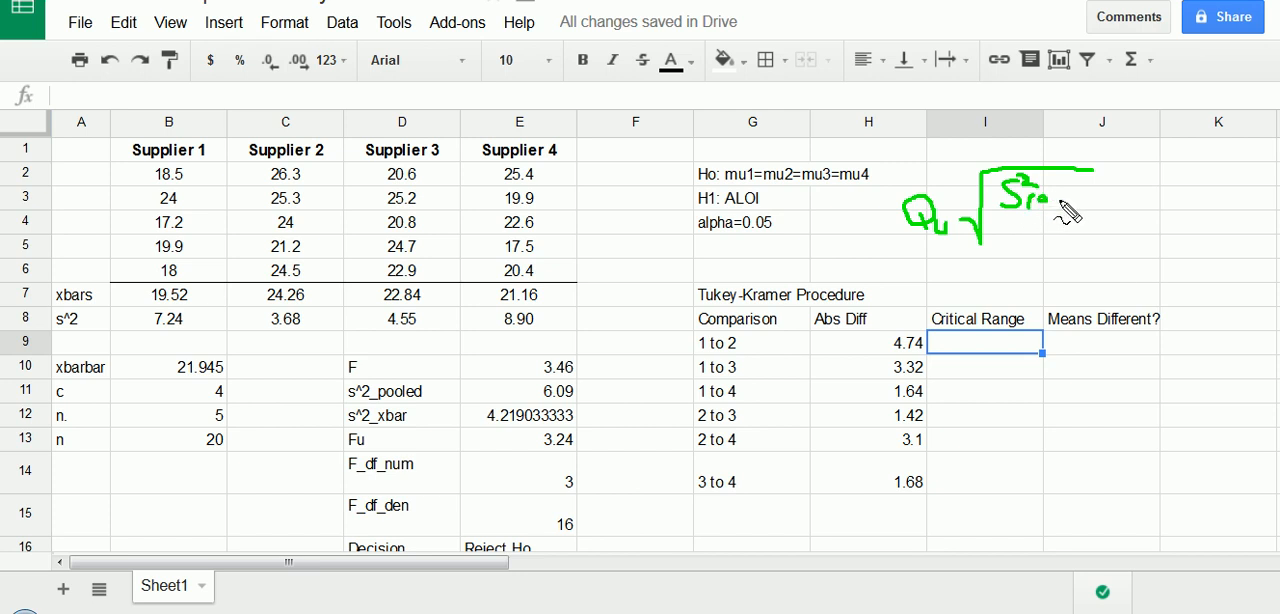
mouse_move(1062, 199)
mouse_down()
mouse_move(1091, 203)
mouse_move(1036, 199)
mouse_move(1083, 214)
mouse_up()
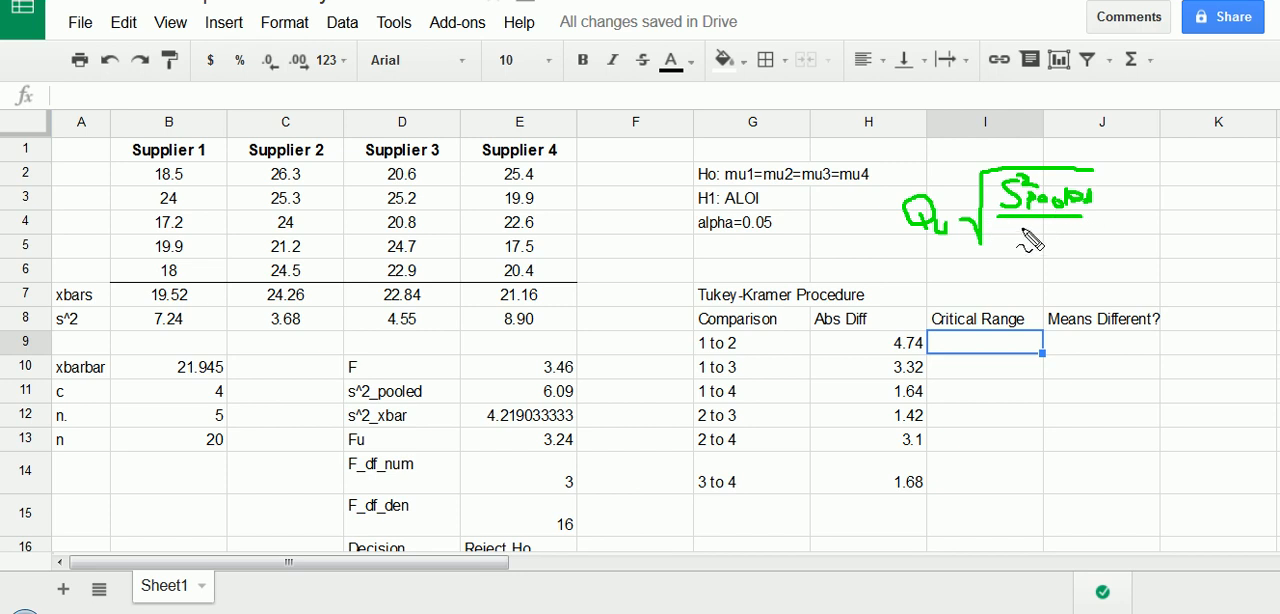
drag(1021, 241, 1038, 240)
click(1046, 242)
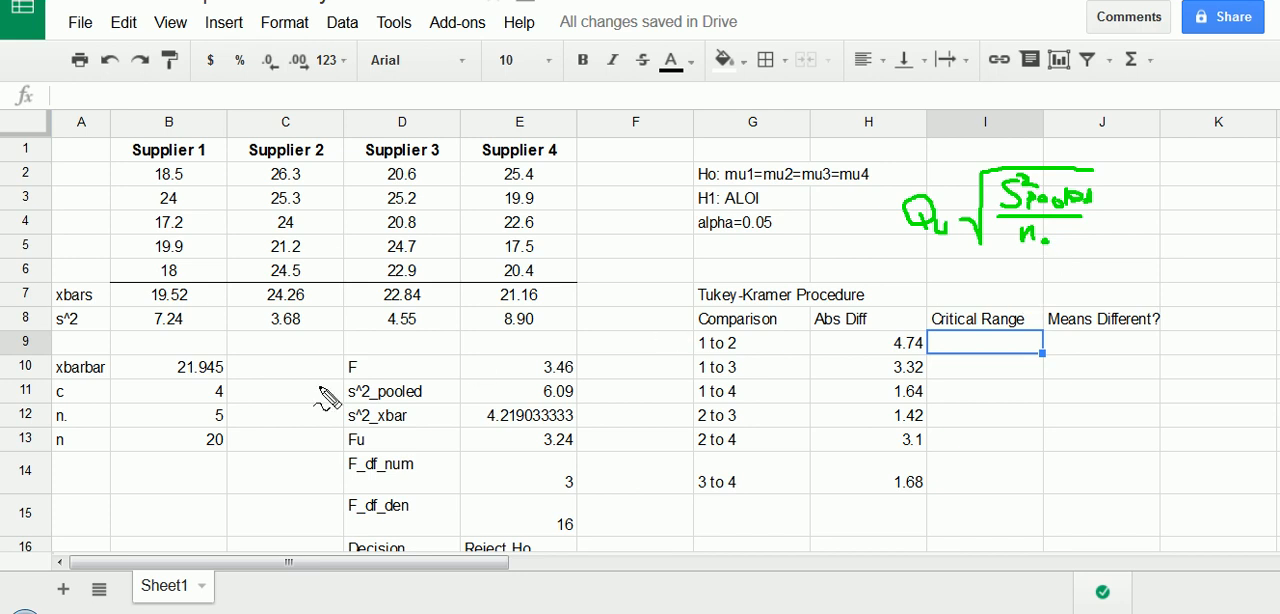
- Circle the pooled variance, n., Qu and the Critical Range cells, and clear all the pen annotations
mouse_move(508, 390)
mouse_down()
mouse_move(560, 380)
mouse_move(579, 397)
mouse_move(514, 390)
mouse_up()
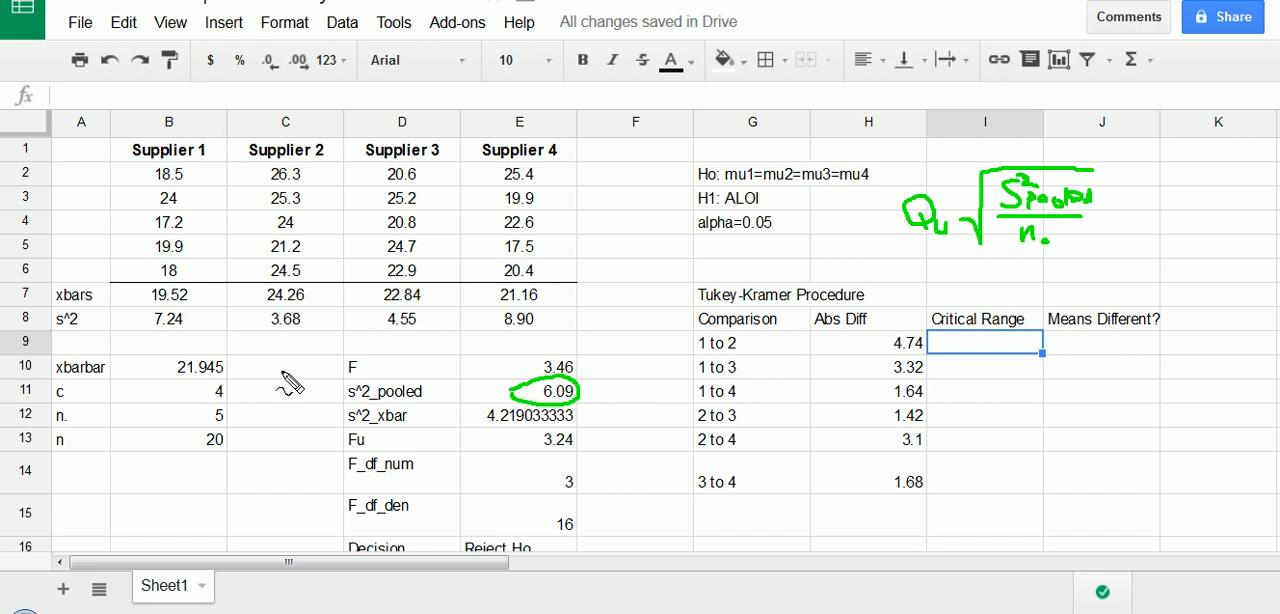
mouse_move(184, 408)
mouse_down()
mouse_move(228, 404)
mouse_move(190, 432)
mouse_move(185, 412)
mouse_up()
mouse_move(888, 205)
mouse_down()
mouse_move(960, 215)
mouse_move(935, 262)
mouse_move(888, 196)
mouse_up()
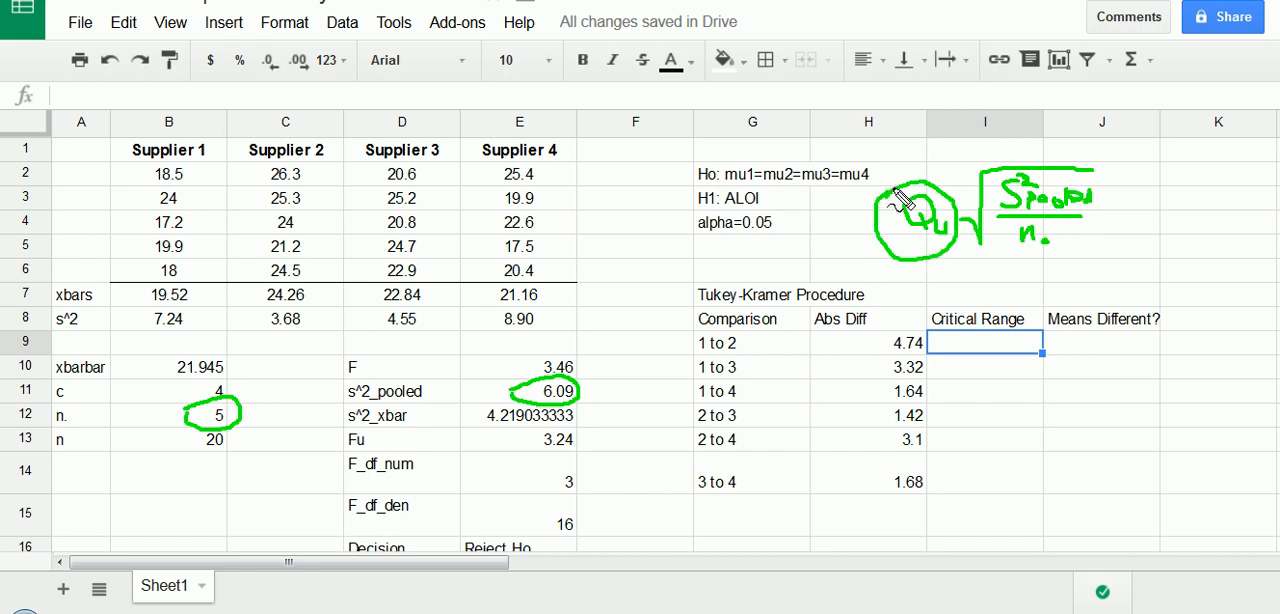
mouse_move(915, 323)
mouse_down()
mouse_move(1062, 347)
mouse_move(903, 362)
mouse_move(925, 324)
mouse_move(982, 365)
mouse_move(988, 486)
mouse_up()
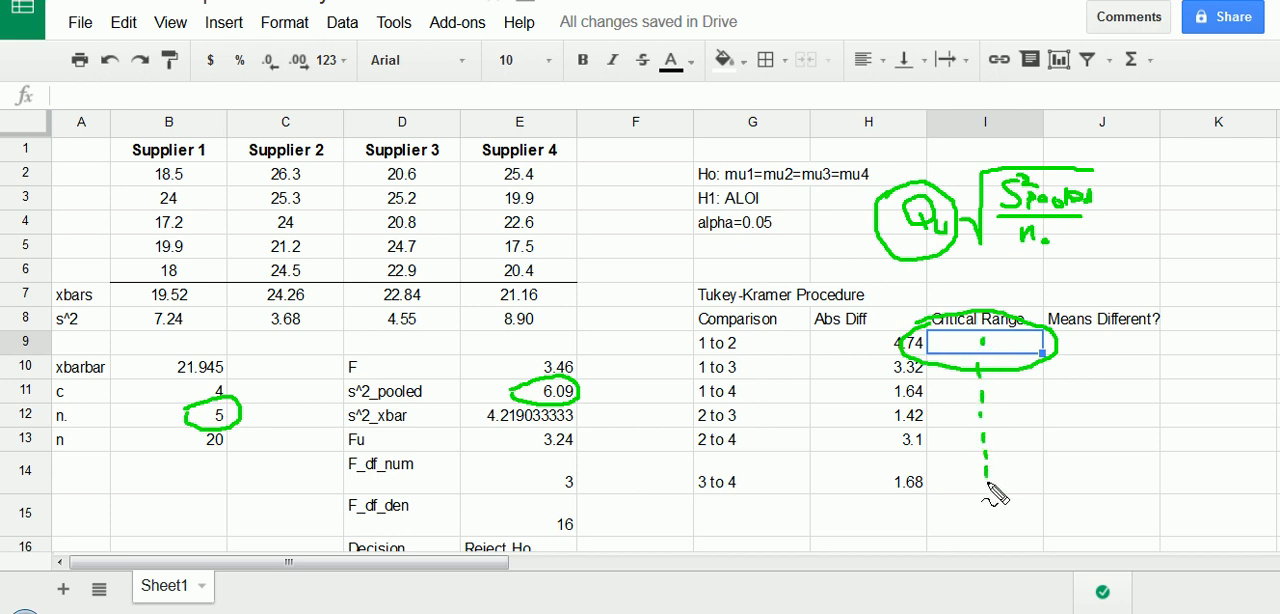
mouse_move(135, 155)
mouse_down()
mouse_move(562, 172)
mouse_move(594, 274)
mouse_move(140, 192)
mouse_move(144, 142)
mouse_up()
key(Escape)
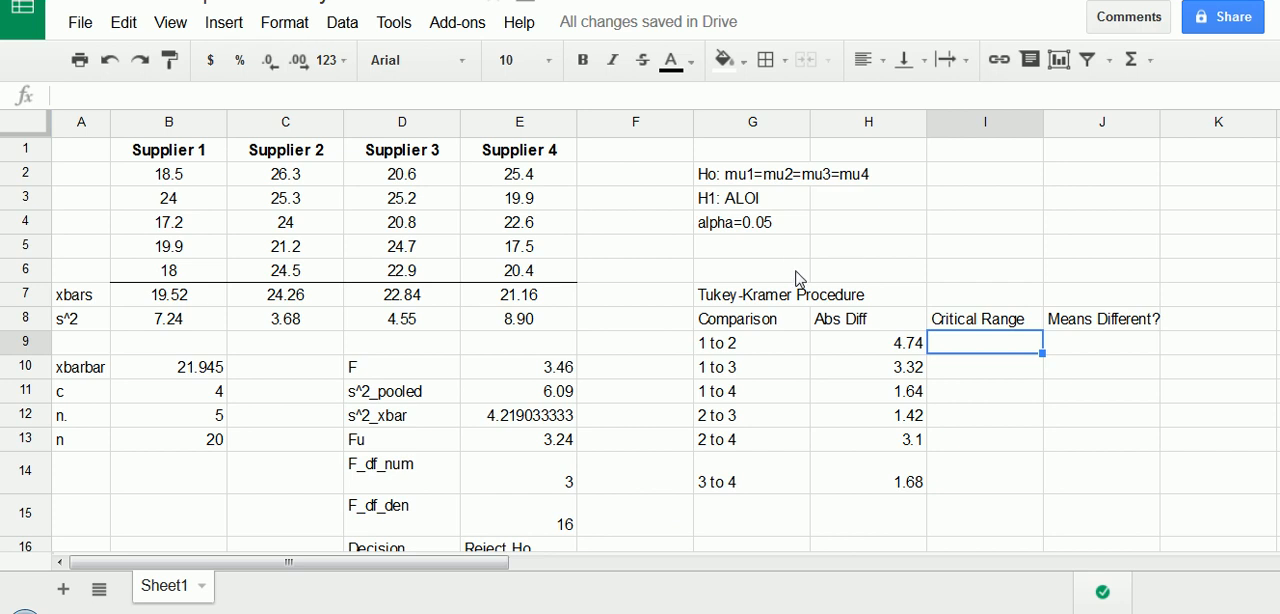
- Label I3 as Qu and I4 as alpha above the Tukey-Kramer table
click(982, 207)
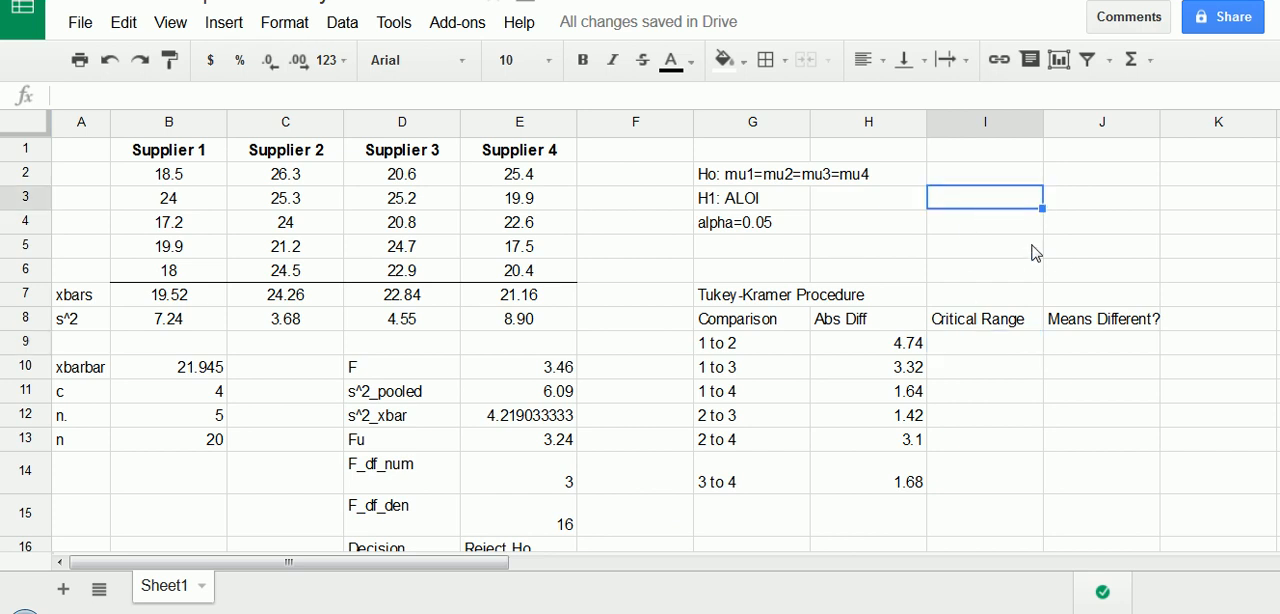
click(1078, 204)
click(987, 205)
text(Q)
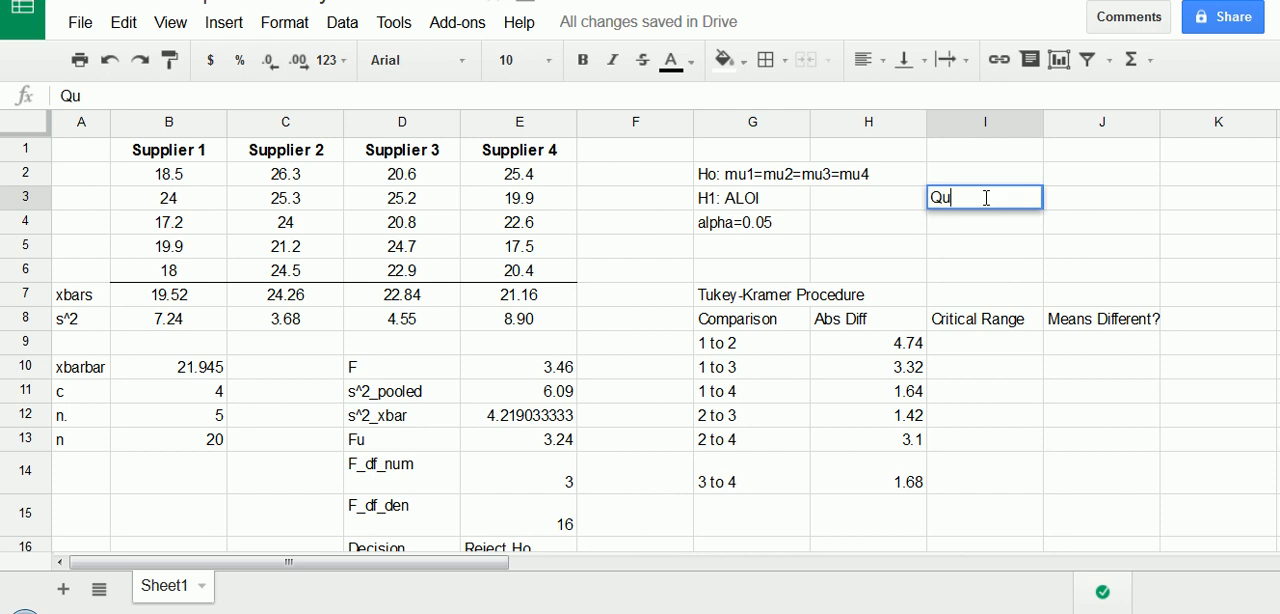
text(u)
key(Return)
text(alpha)
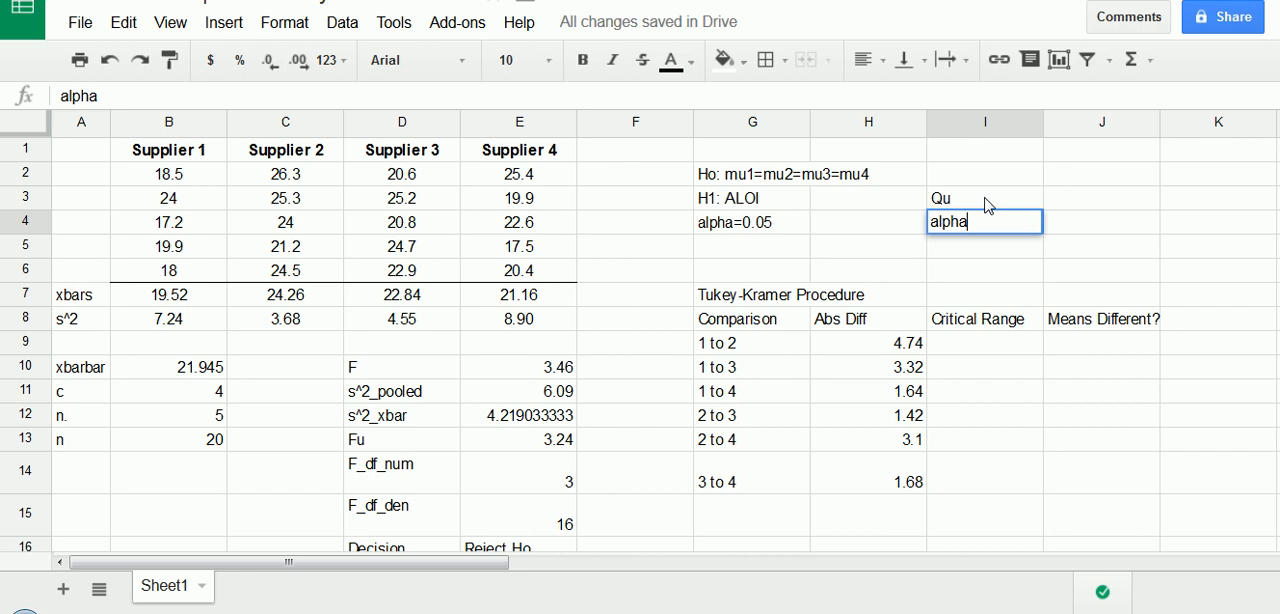
key(Return)
- Add the degrees-of-freedom labels Q_df_num in I5 and Q_df_den in I6
text(df)
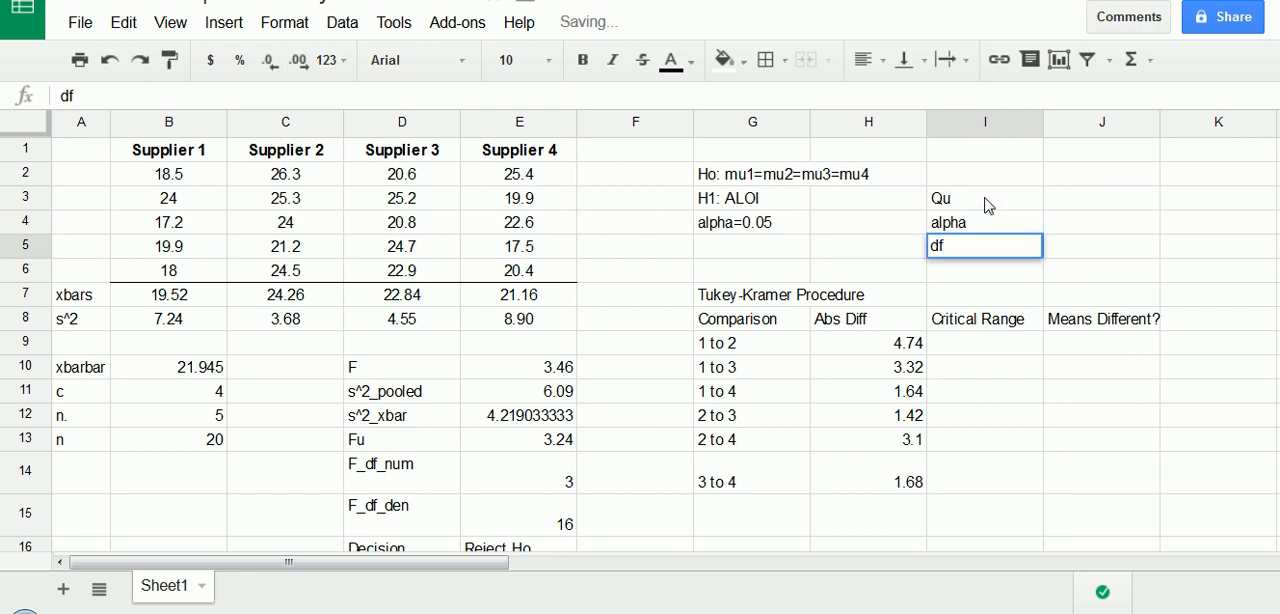
text(Q_)
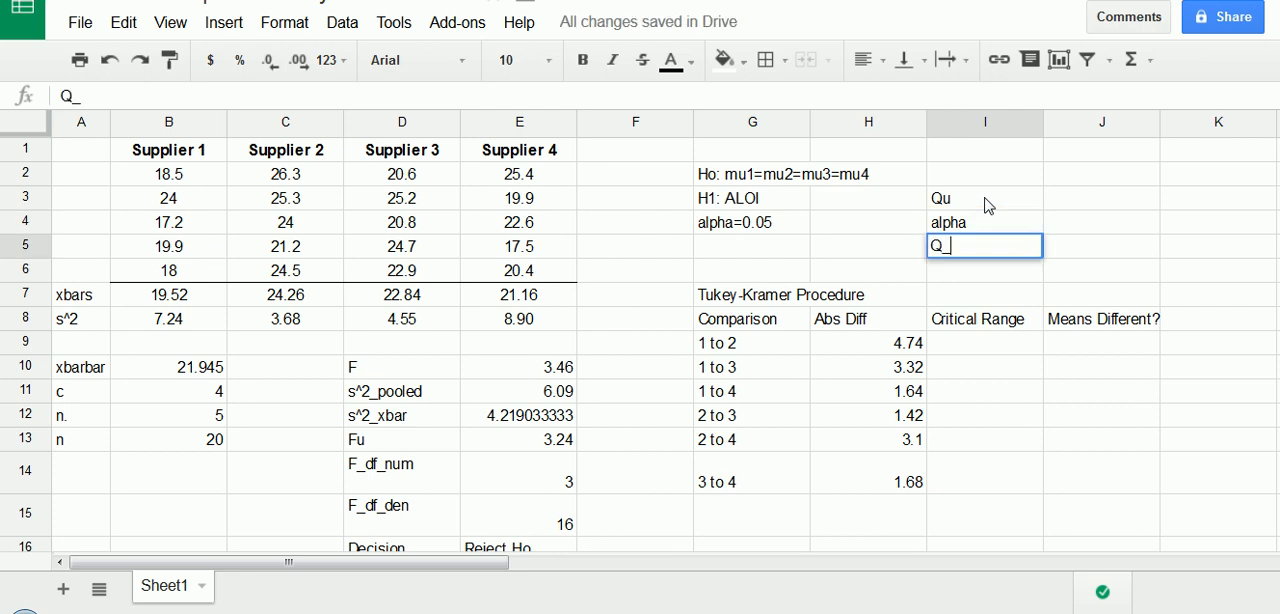
text(df_num)
key(Return)
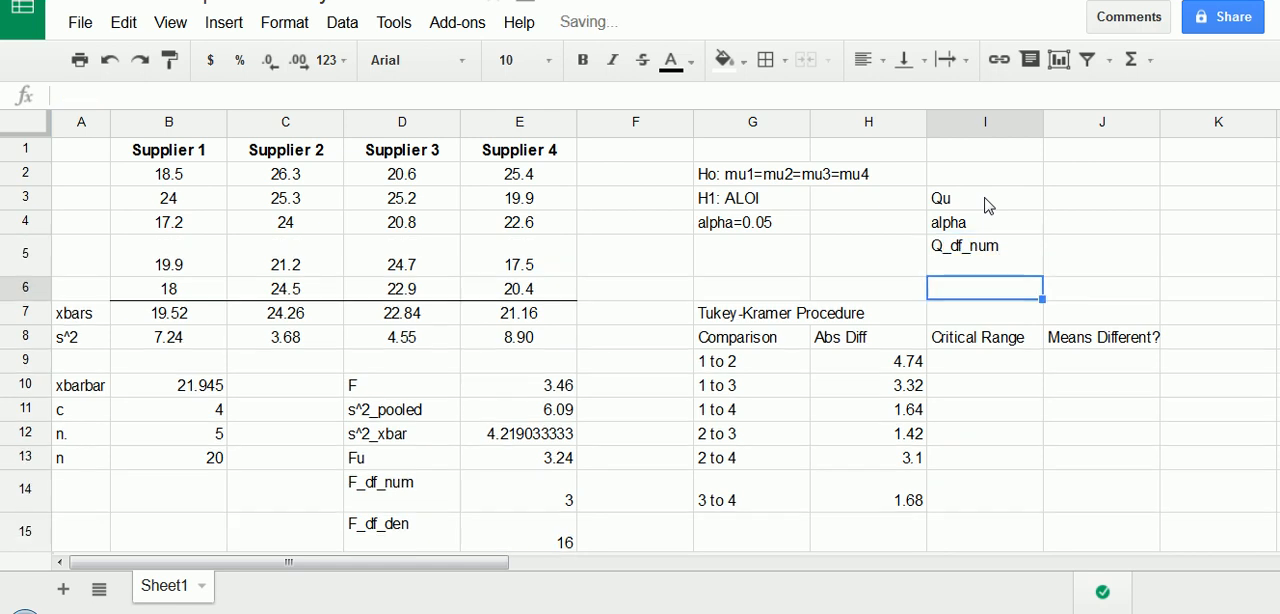
text(Qdf)
key(BackSpace)
key(BackSpace)
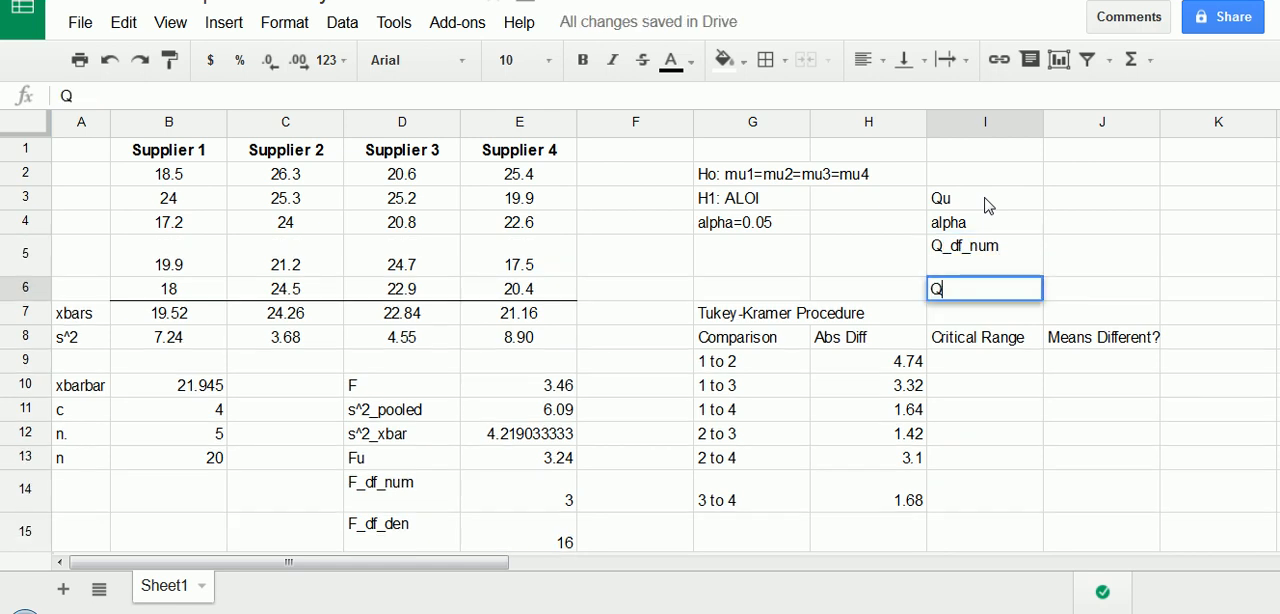
text(_df_den)
- Enter 4 for Q_df_num in J5 and 16 for Q_df_den in J6
click(1097, 268)
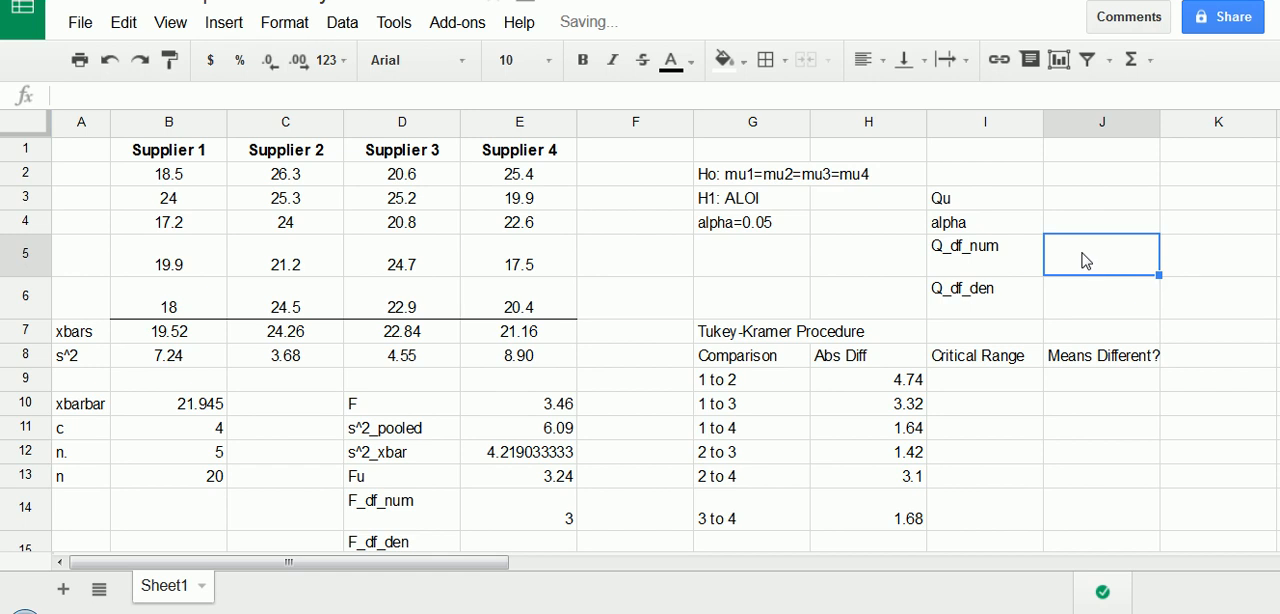
text(4)
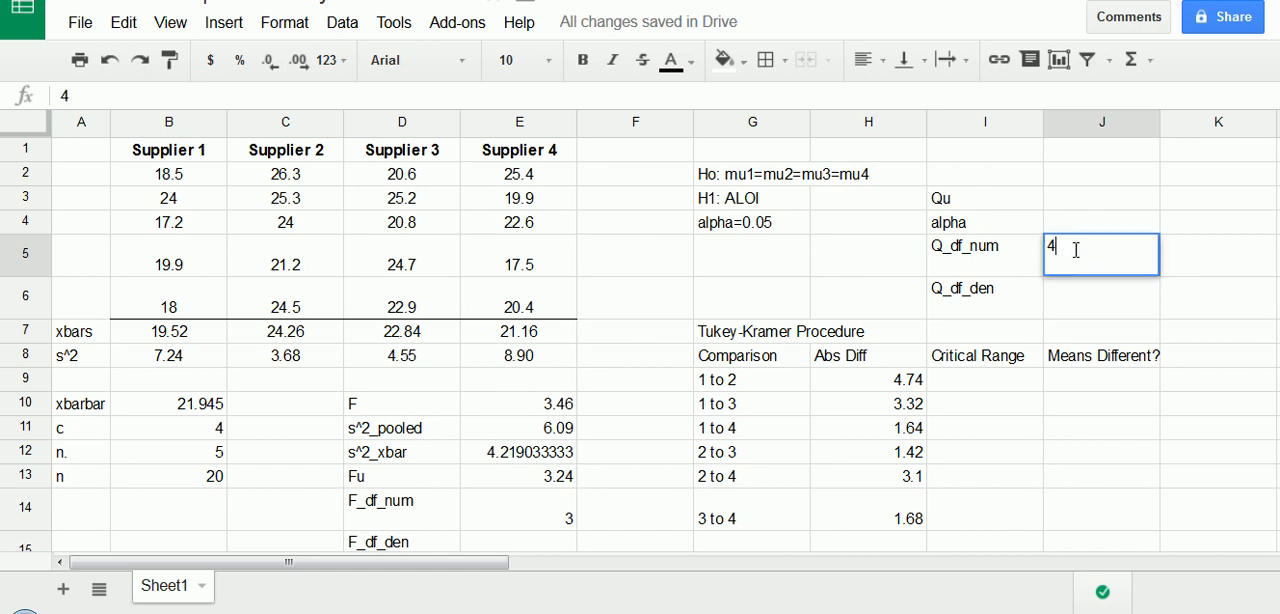
key(Return)
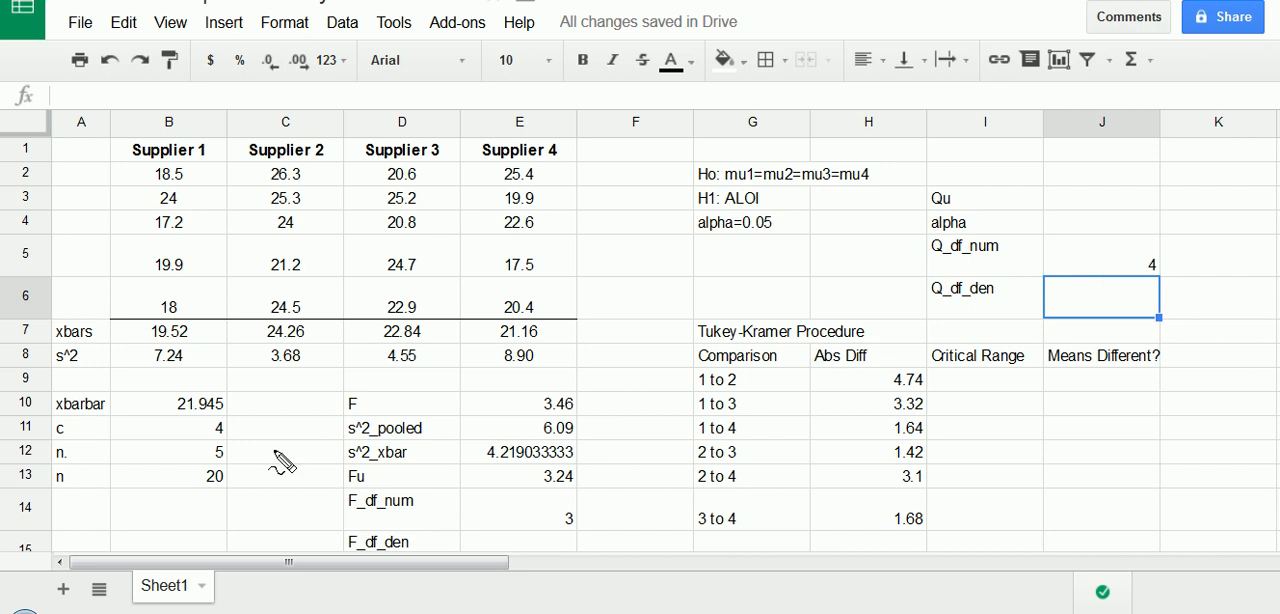
drag(214, 468, 212, 464)
text(16)
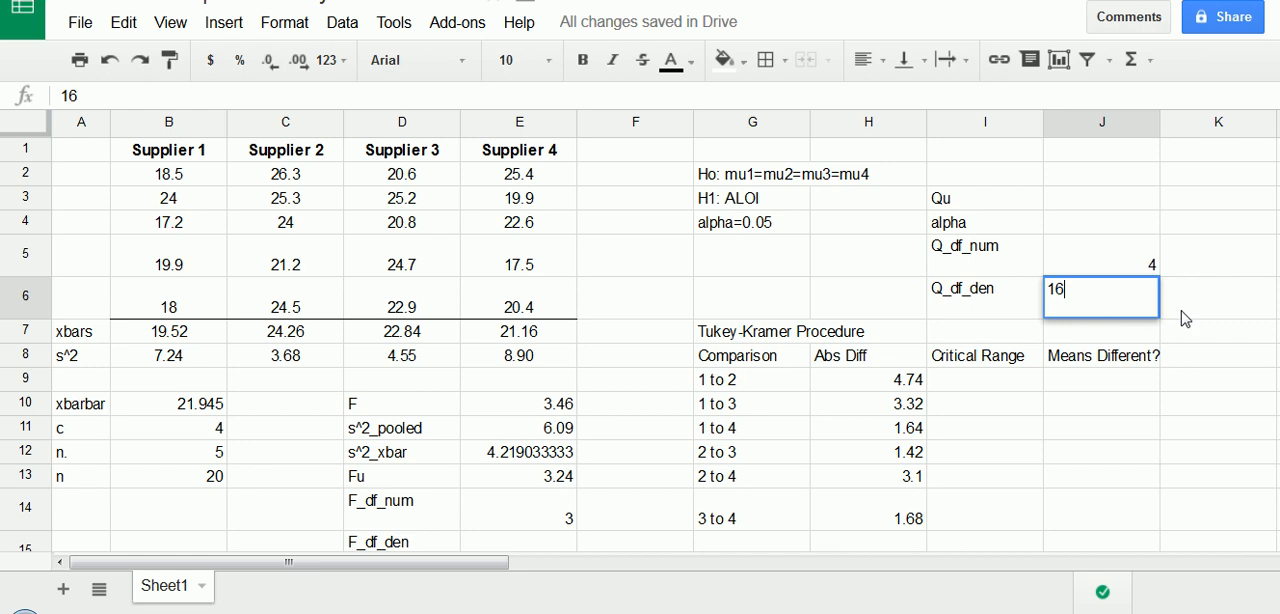
key(Tab)
- Enter .05 as the alpha value in J4
click(1108, 222)
text(.0)
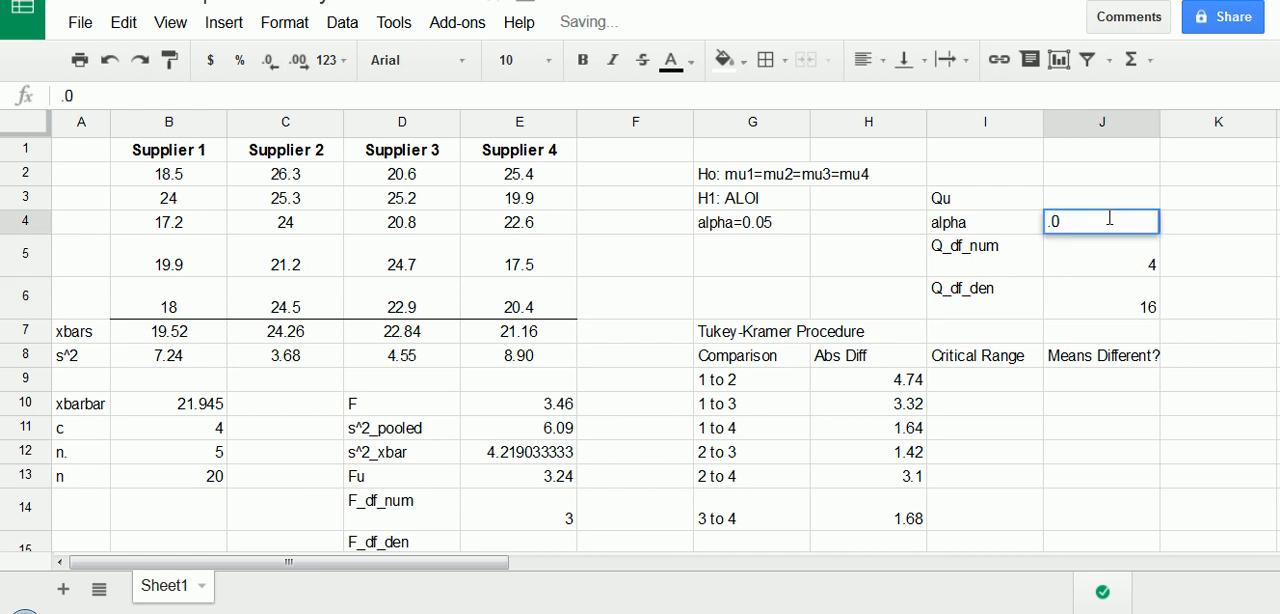
text(5)
key(Return)
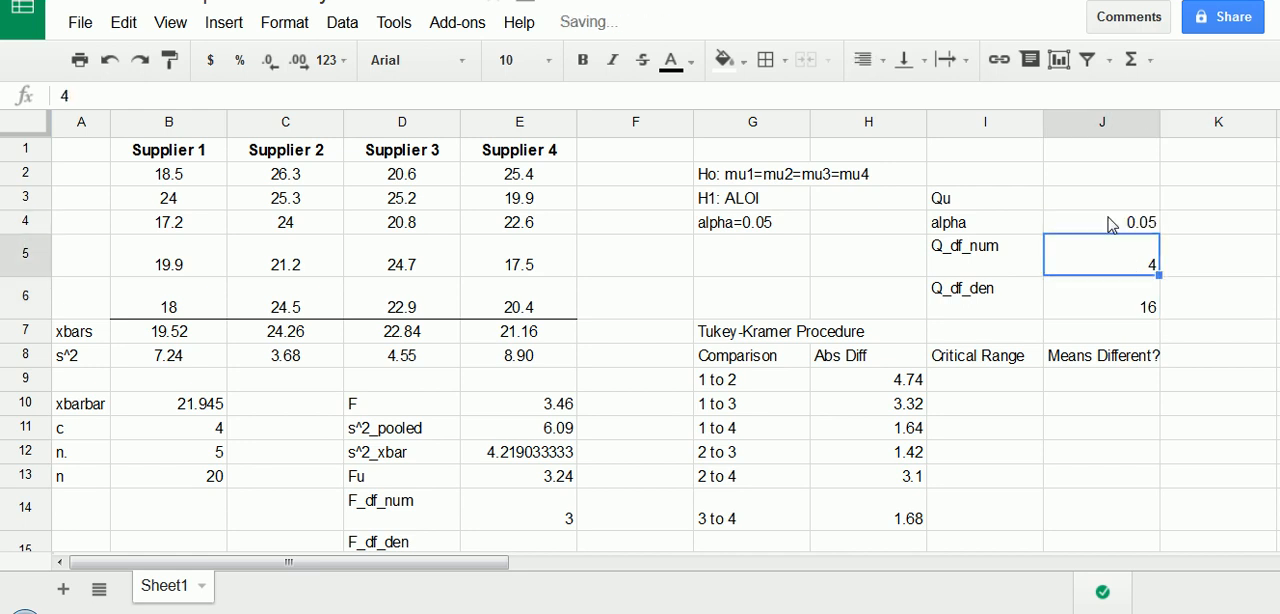
click(775, 224)
drag(678, 205, 816, 248)
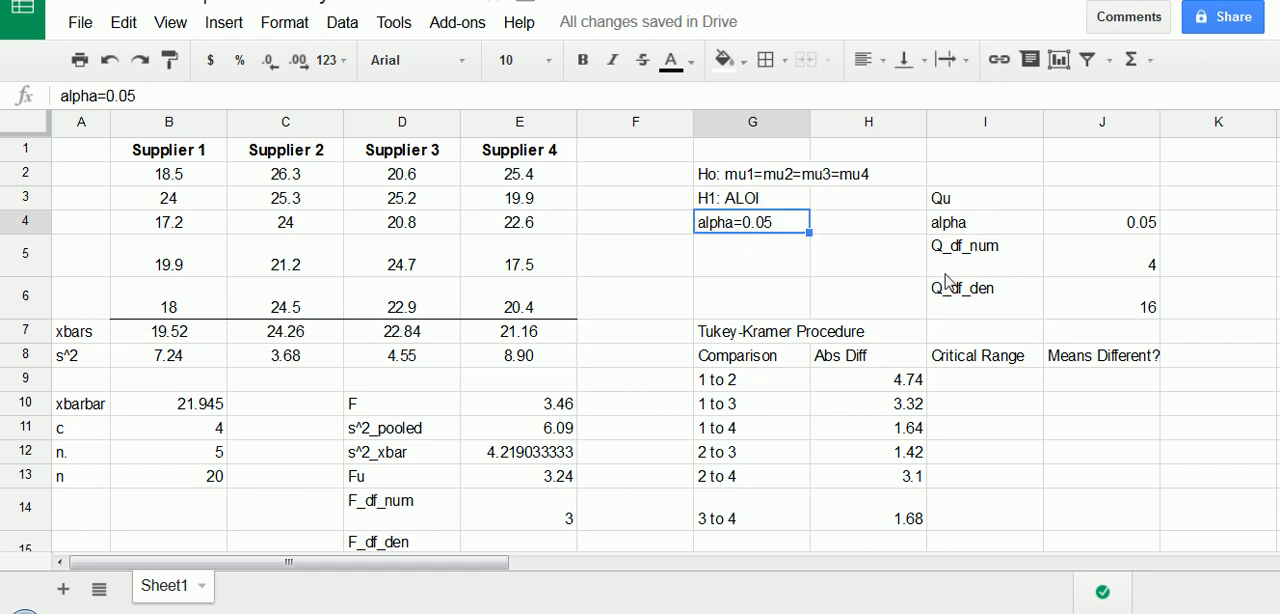
mouse_move(940, 180)
mouse_down()
mouse_move(1190, 290)
mouse_move(978, 185)
mouse_up()
click(968, 199)
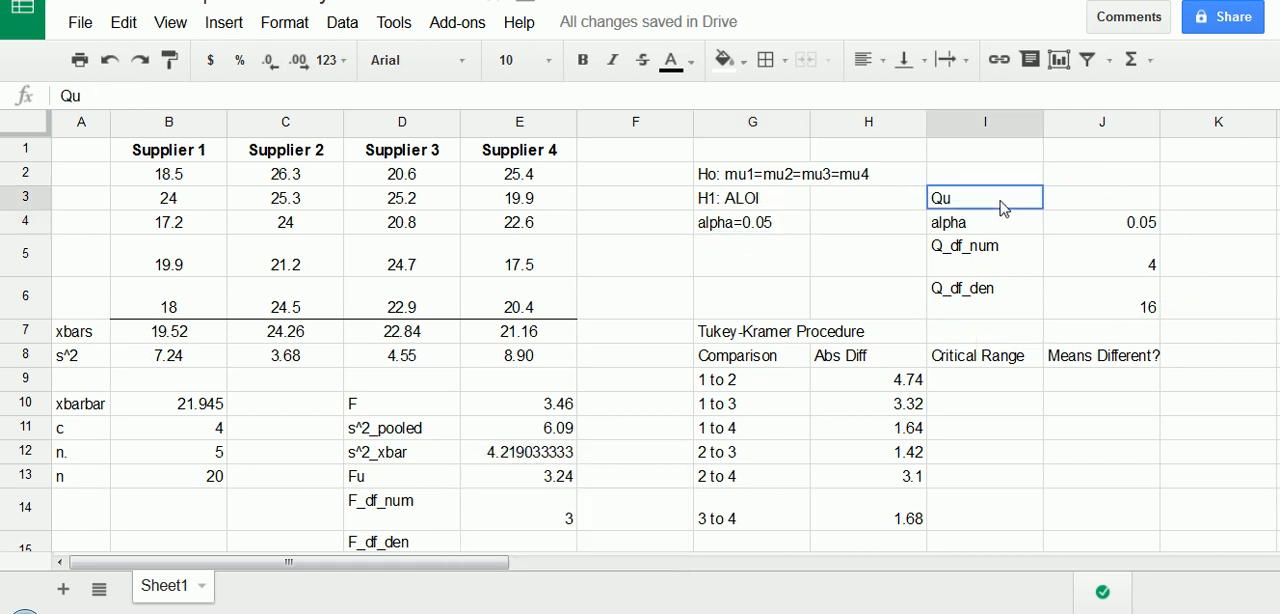
- Switch to the Table 9 PDF and look up the Studentized Range critical value for numerator df 4 and denominator df 16 at α = 0.05
click(1080, 203)
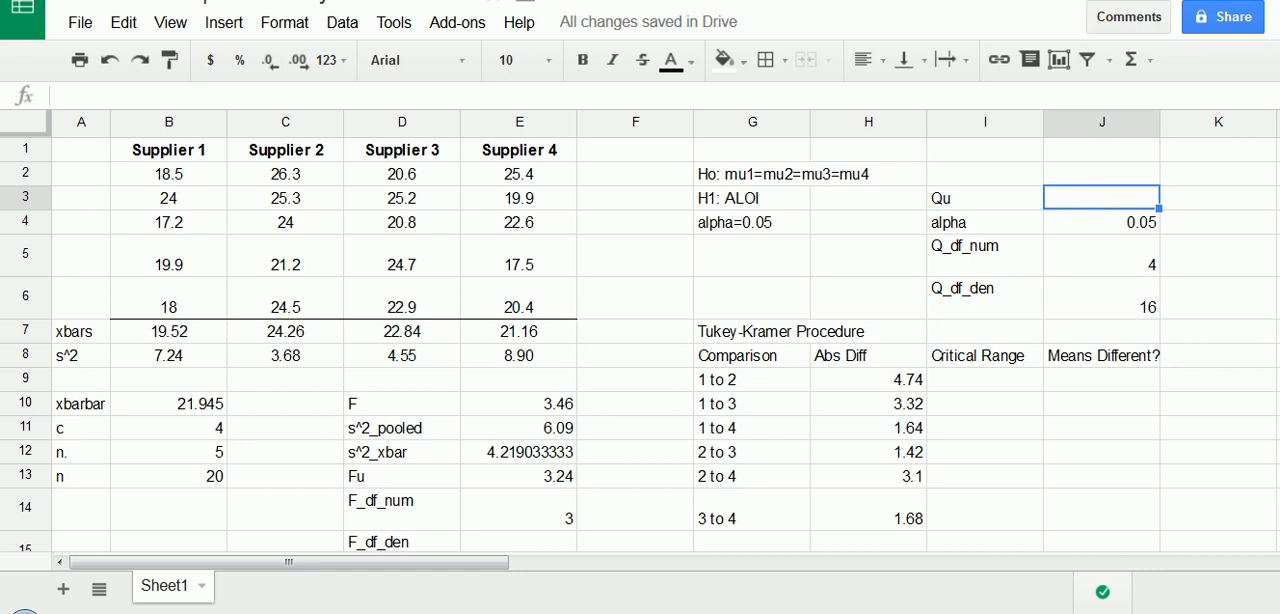
click(540, 611)
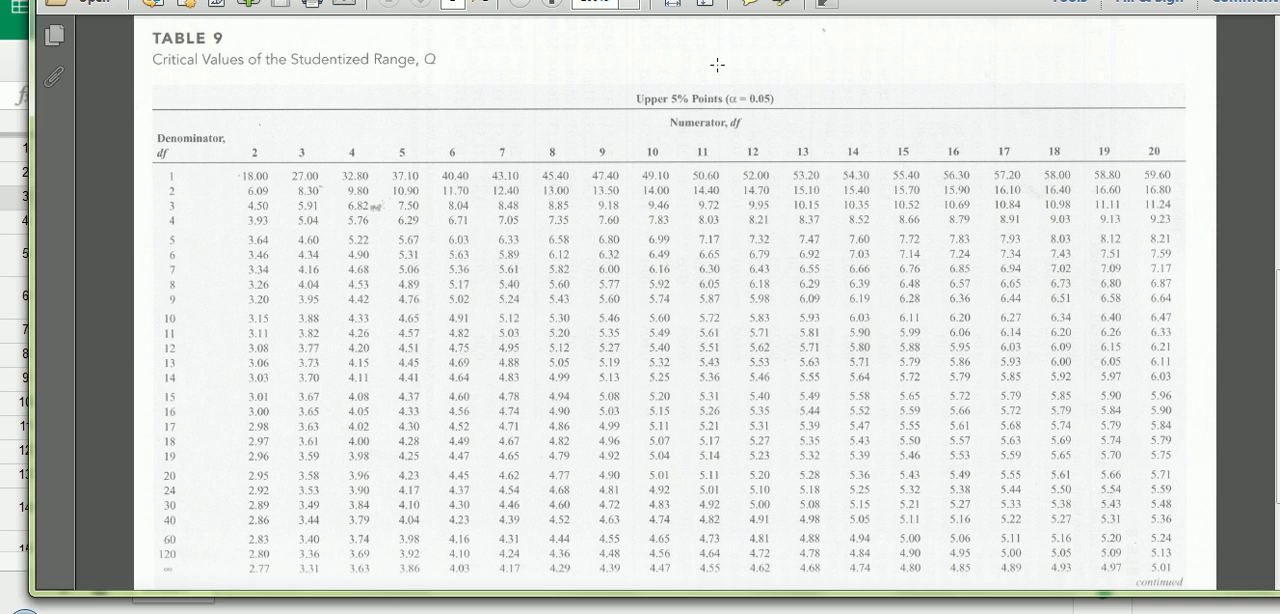
mouse_move(745, 82)
mouse_down()
mouse_move(778, 108)
mouse_move(722, 84)
mouse_up()
key(Escape)
click(551, 2)
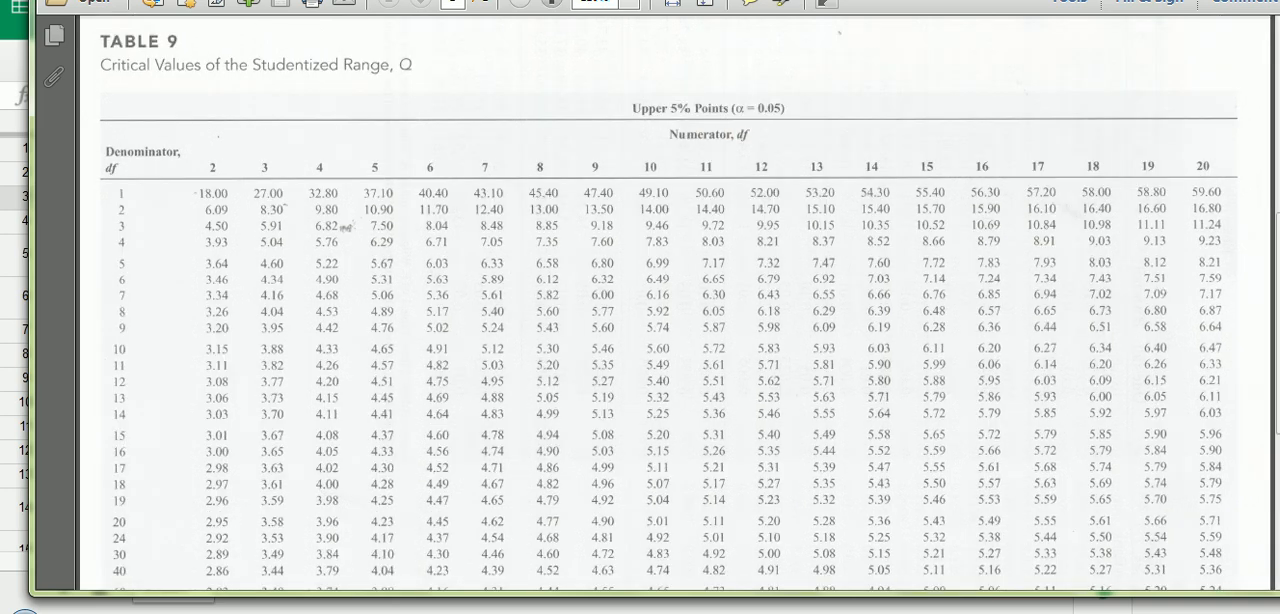
click(551, 2)
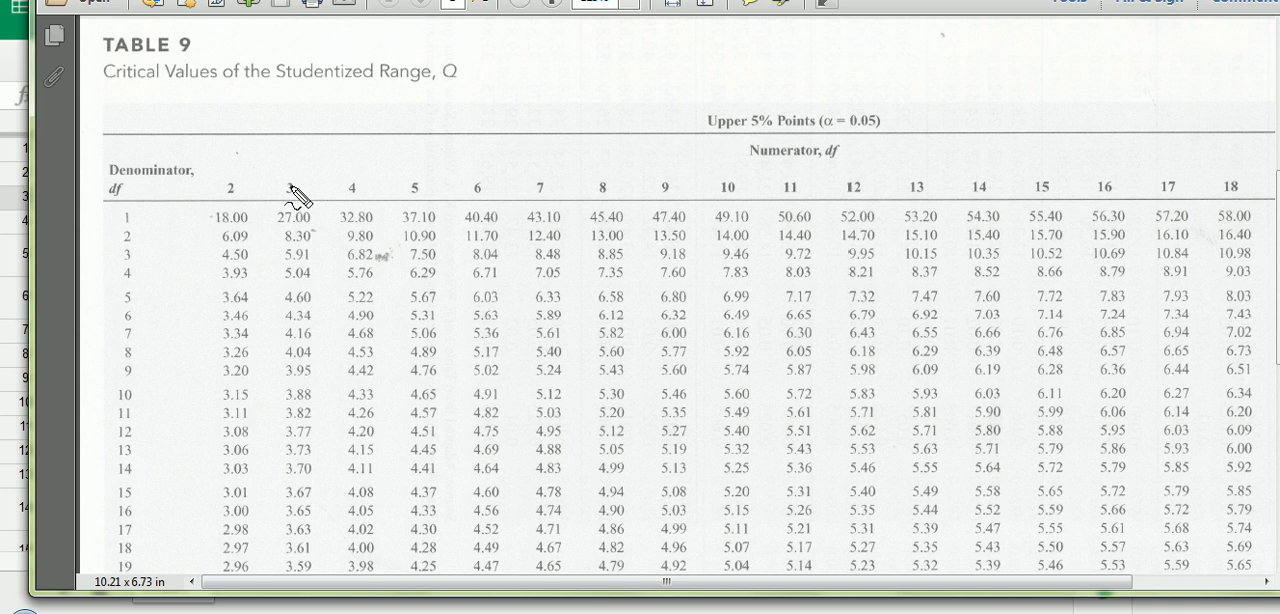
mouse_move(342, 178)
mouse_down()
mouse_move(352, 200)
mouse_move(338, 180)
mouse_up()
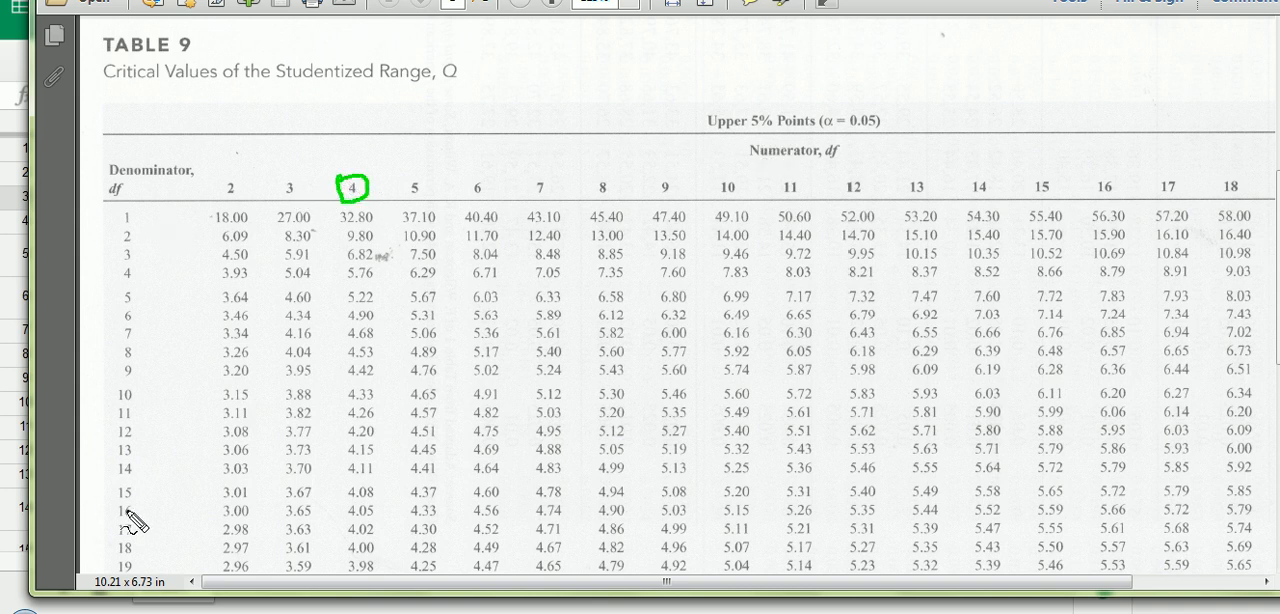
mouse_move(127, 514)
mouse_down()
mouse_move(112, 506)
mouse_move(130, 528)
mouse_move(110, 516)
mouse_move(132, 514)
mouse_up()
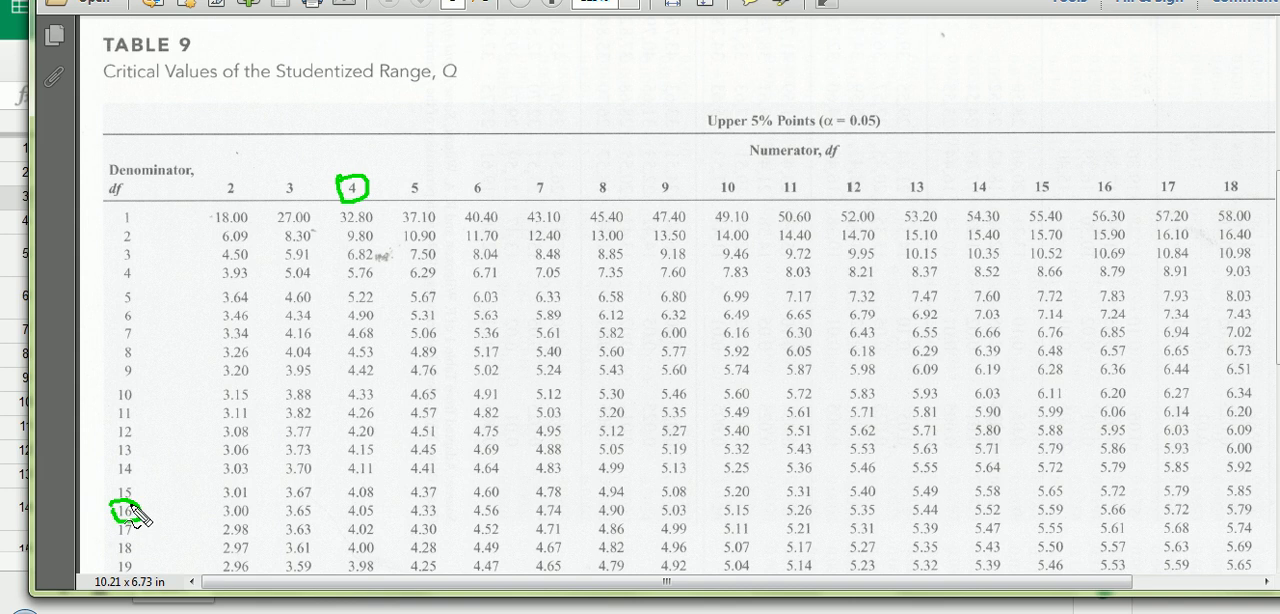
mouse_move(343, 508)
mouse_down()
mouse_move(380, 513)
mouse_move(350, 527)
mouse_move(341, 508)
mouse_up()
drag(140, 514, 330, 513)
drag(360, 204, 363, 494)
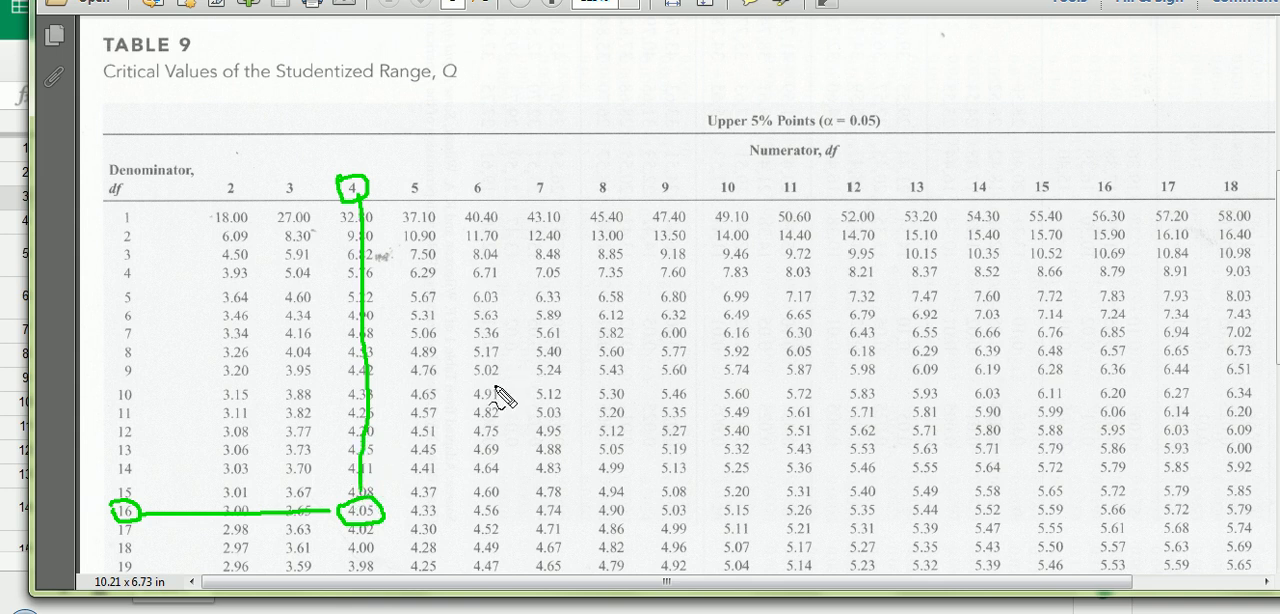
key(Escape)
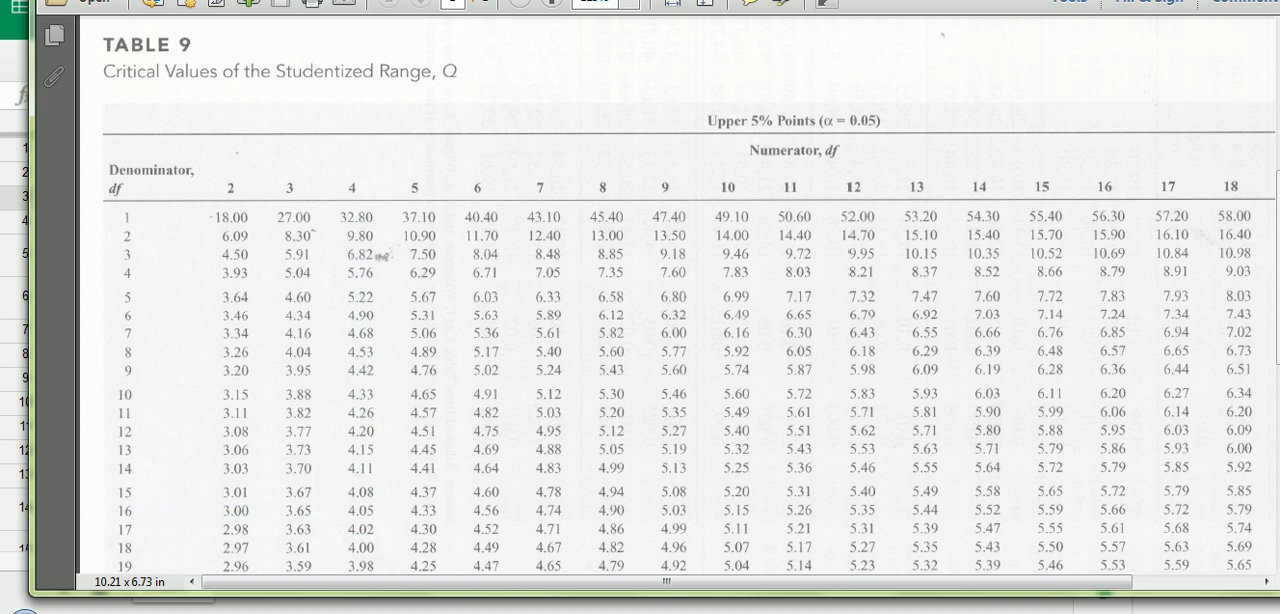
- Return to the spreadsheet and enter 4.05 as the Qu value in J3
key(alt+Tab)
text(1)
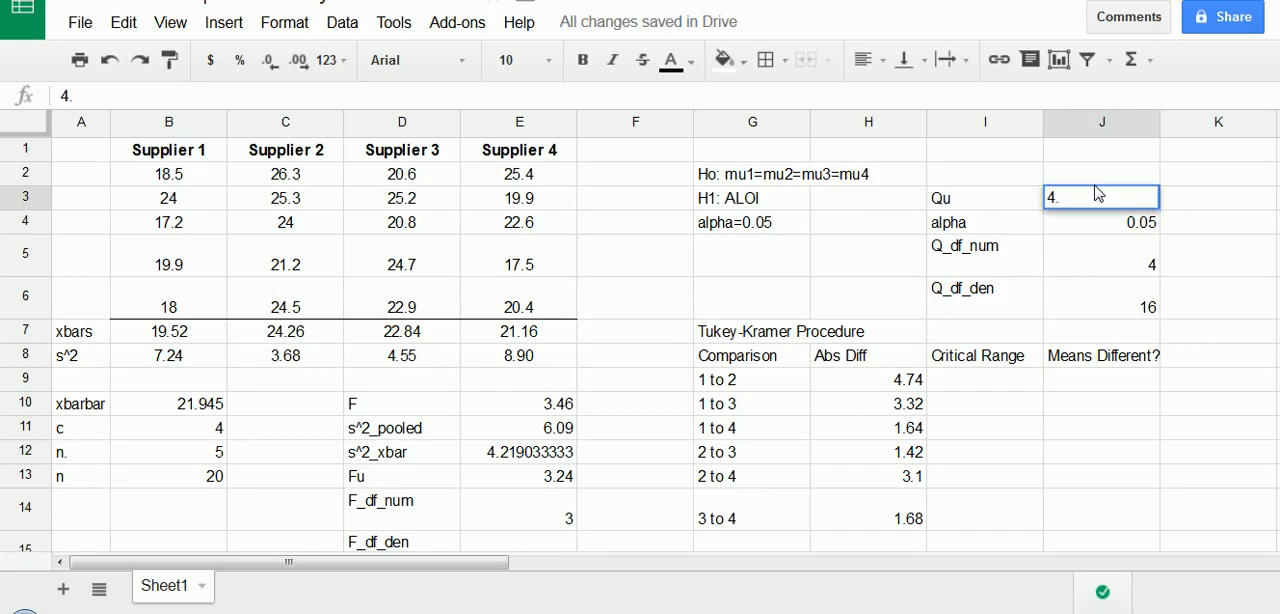
key(Return)
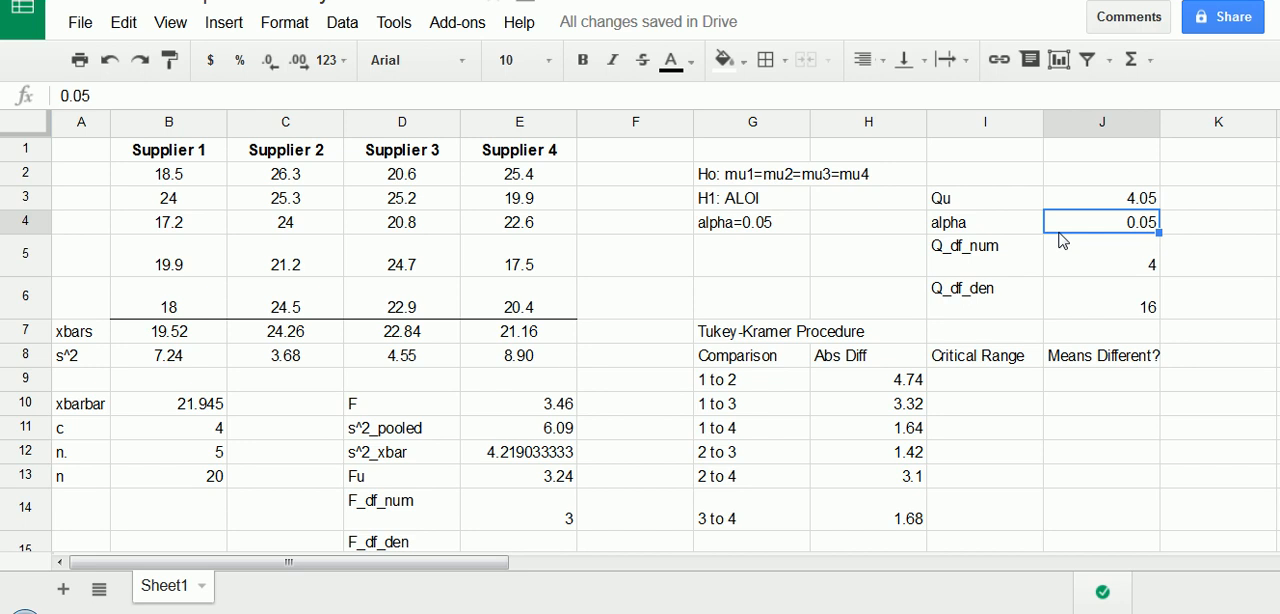
- Calculate the critical range for comparison 1 to 2 in I9 with the formula =$J$3*sqrt($E$11/$B$12)
click(1113, 292)
click(1002, 388)
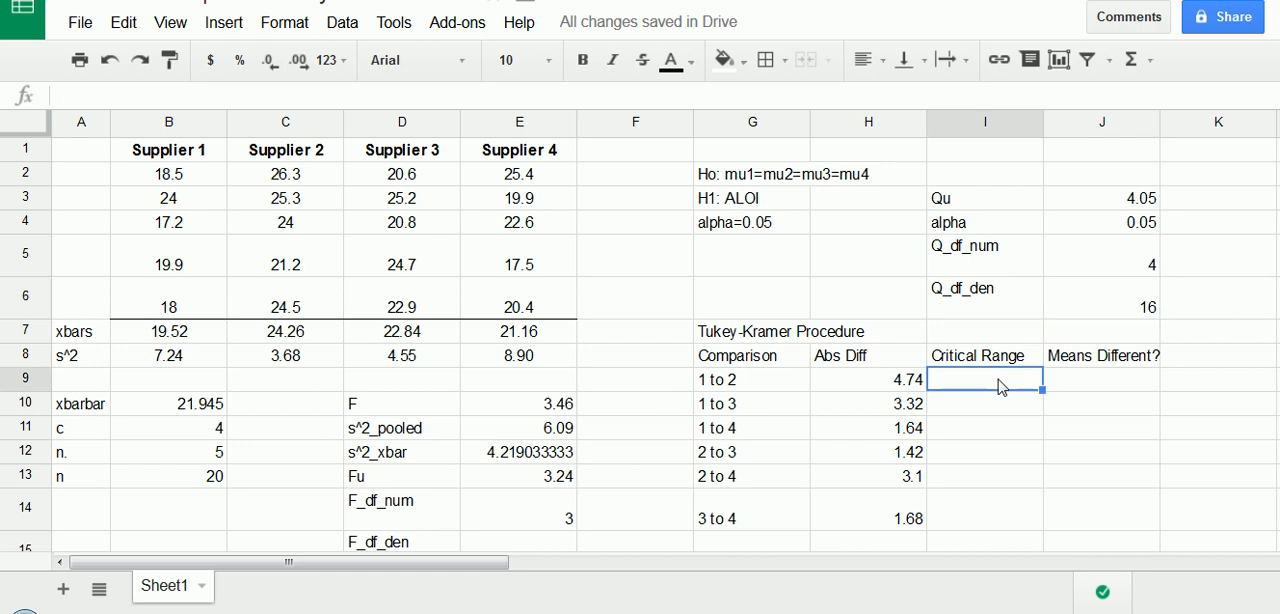
text(=)
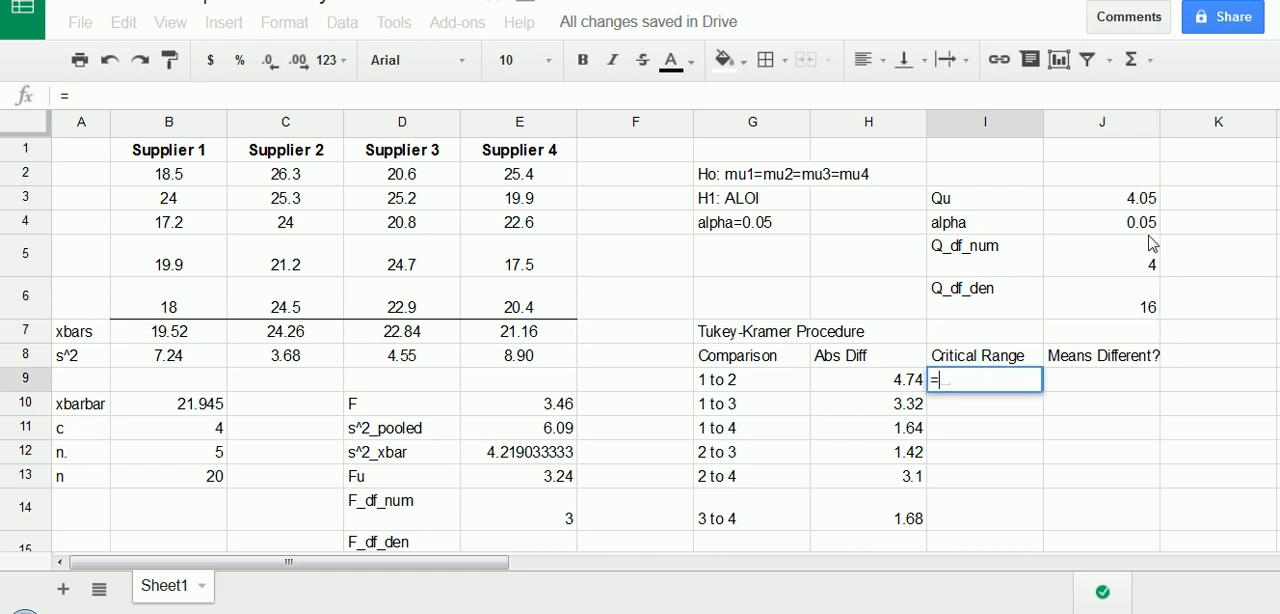
click(1130, 205)
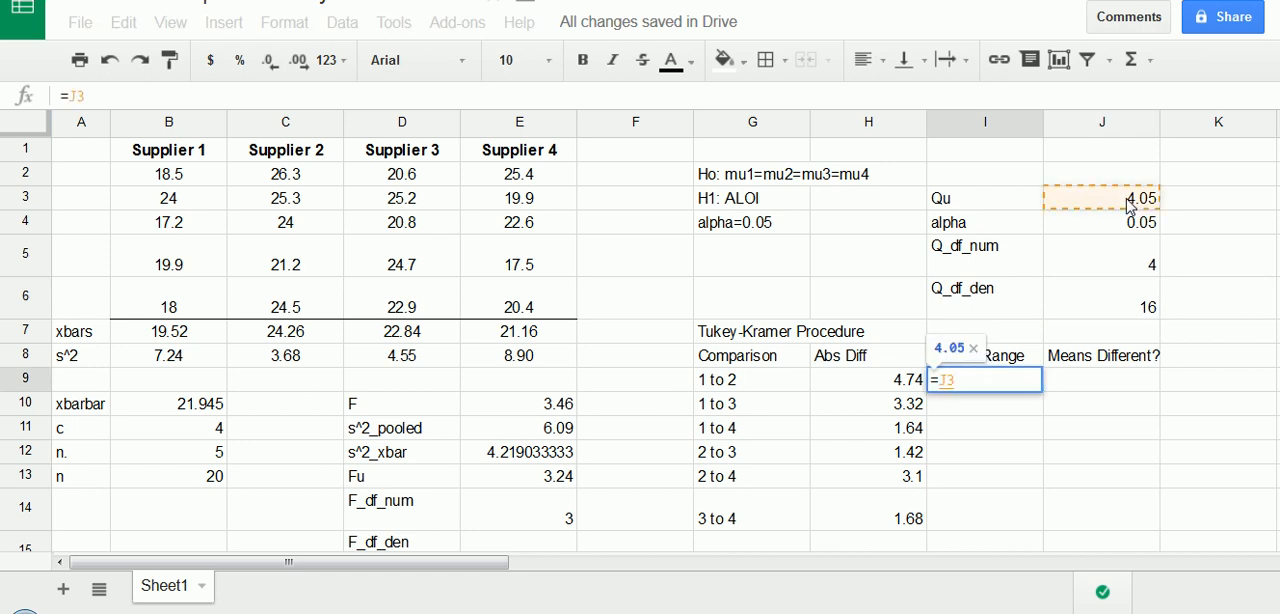
key(F4)
text(*sqrt()
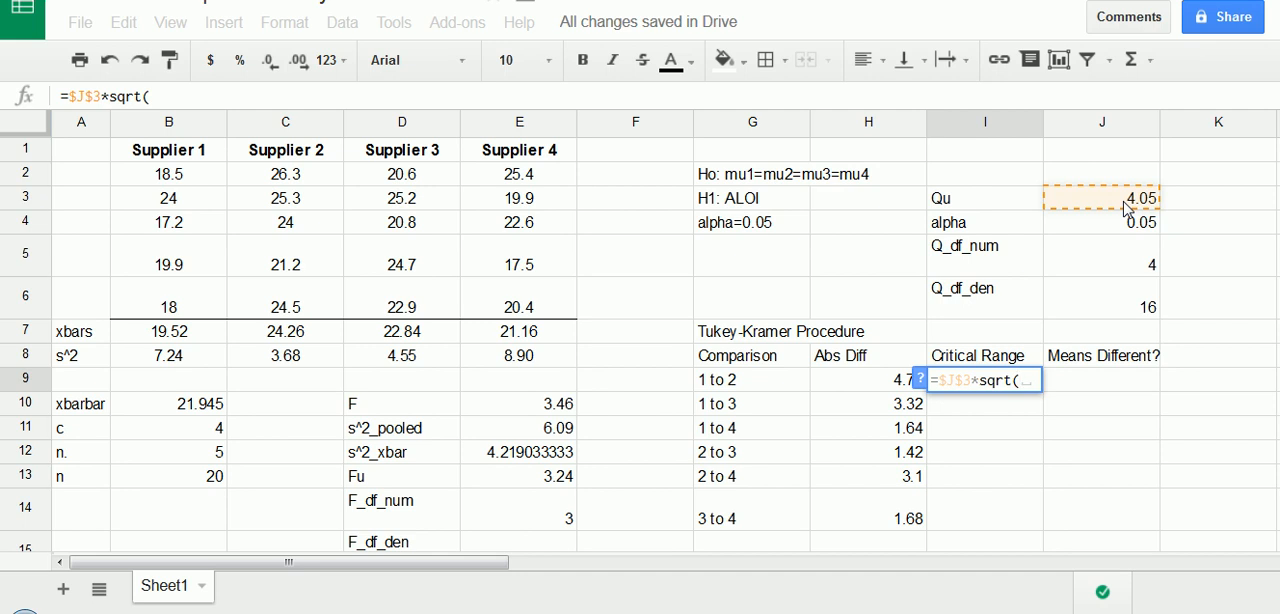
click(506, 438)
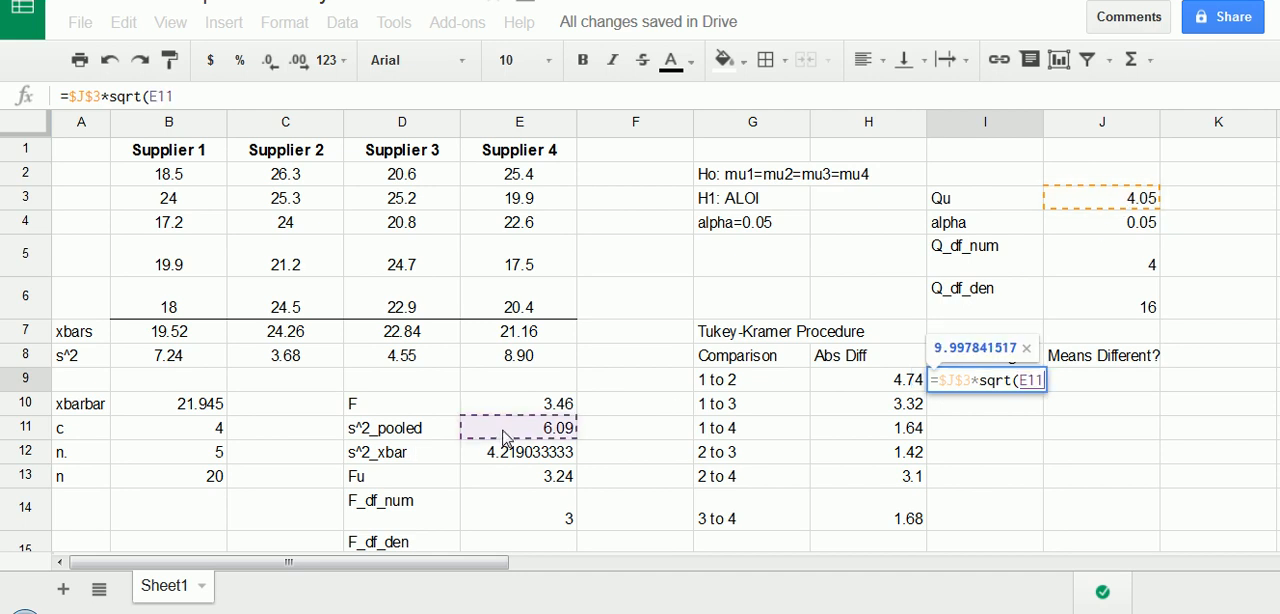
key(F4)
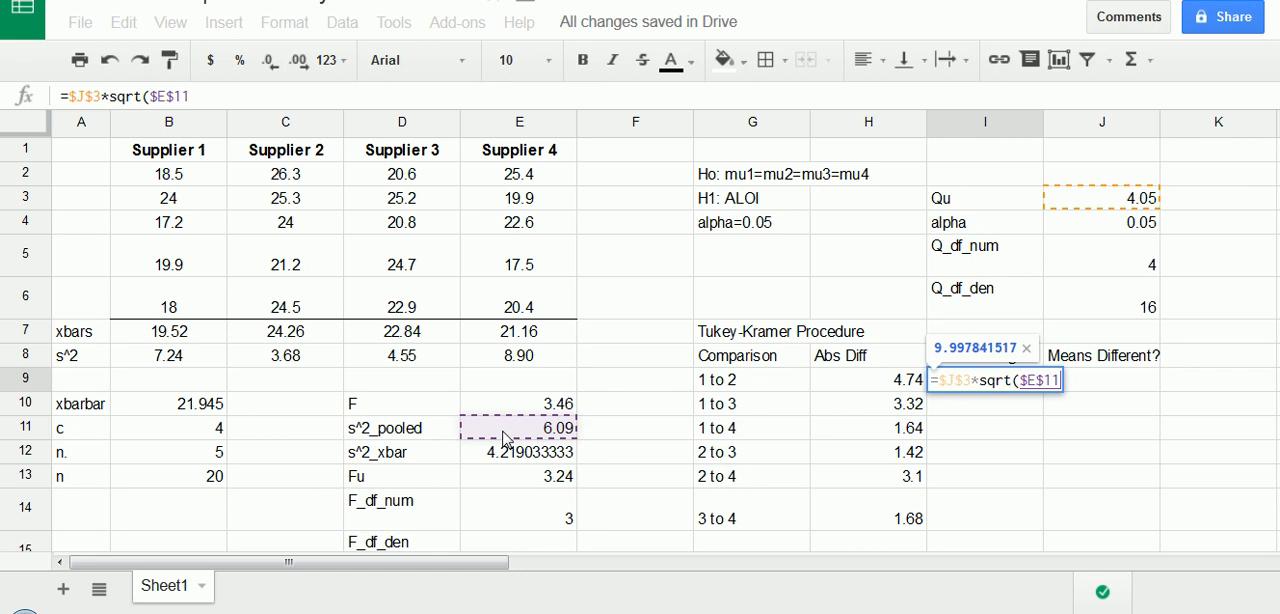
text(/)
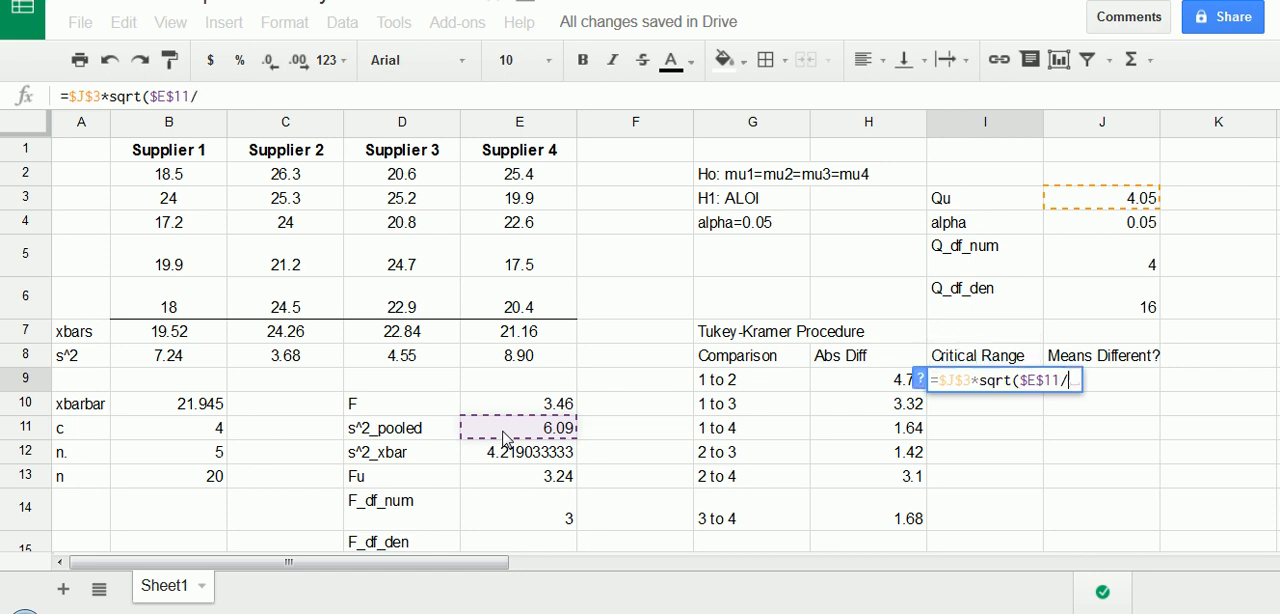
click(211, 463)
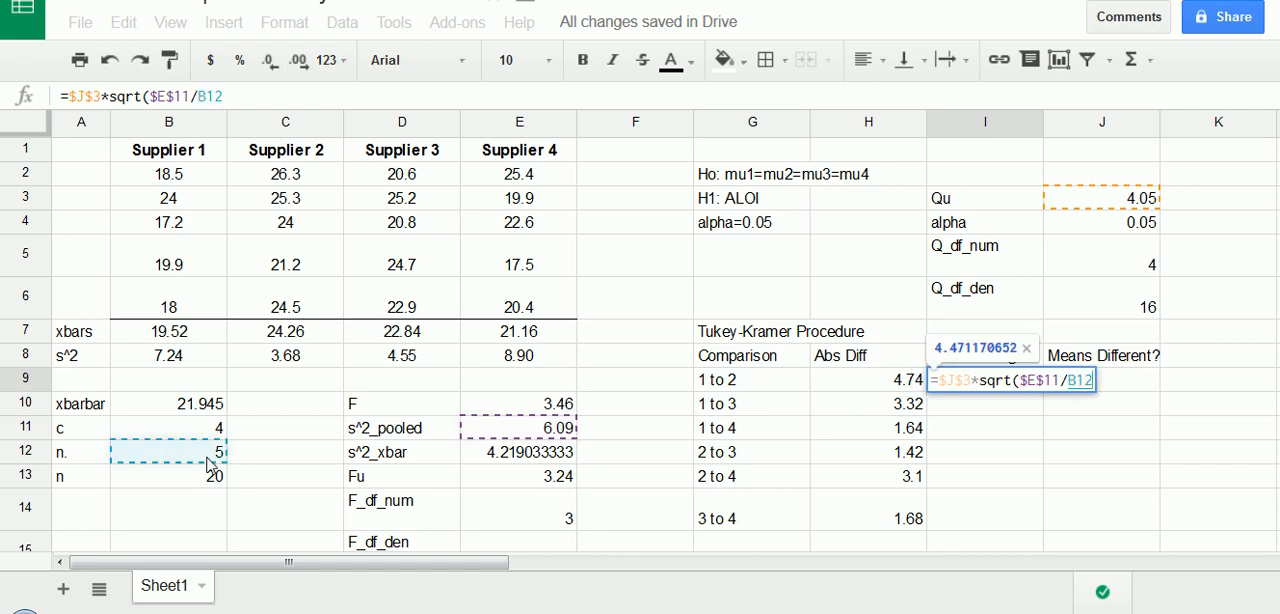
key(F4)
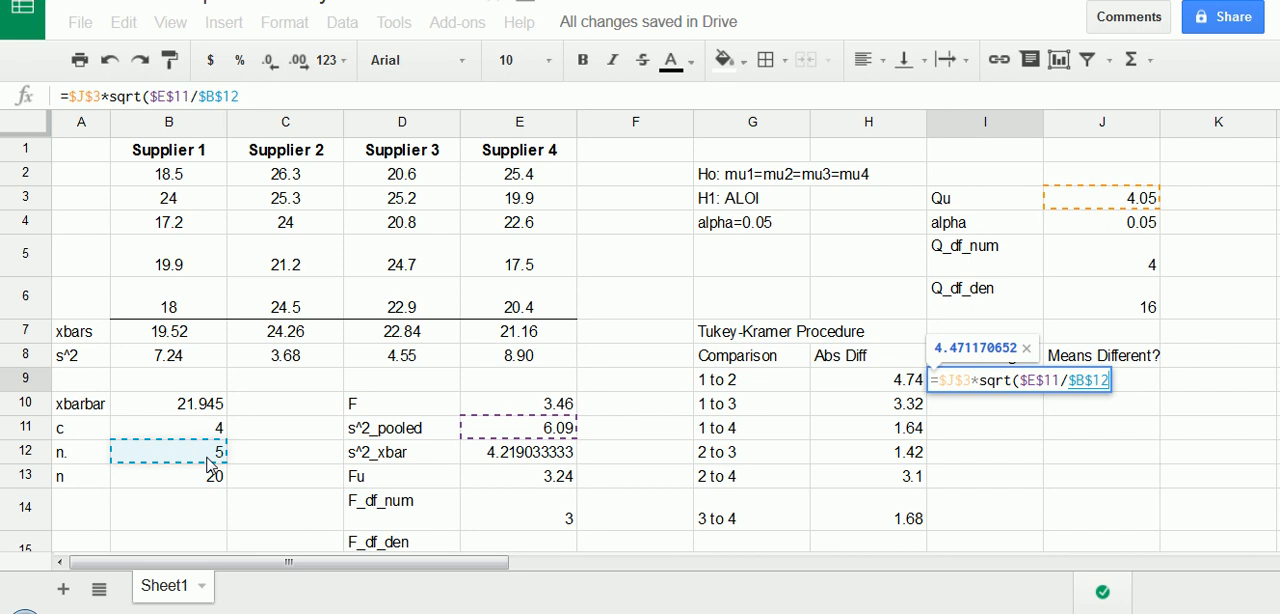
text())
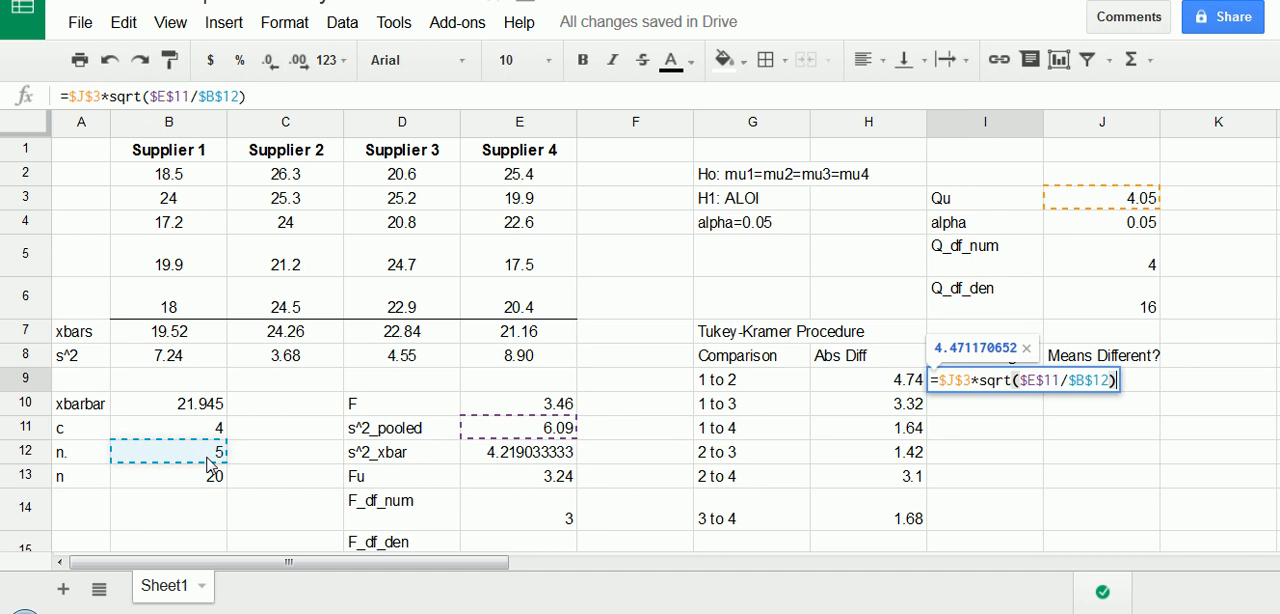
key(Return)
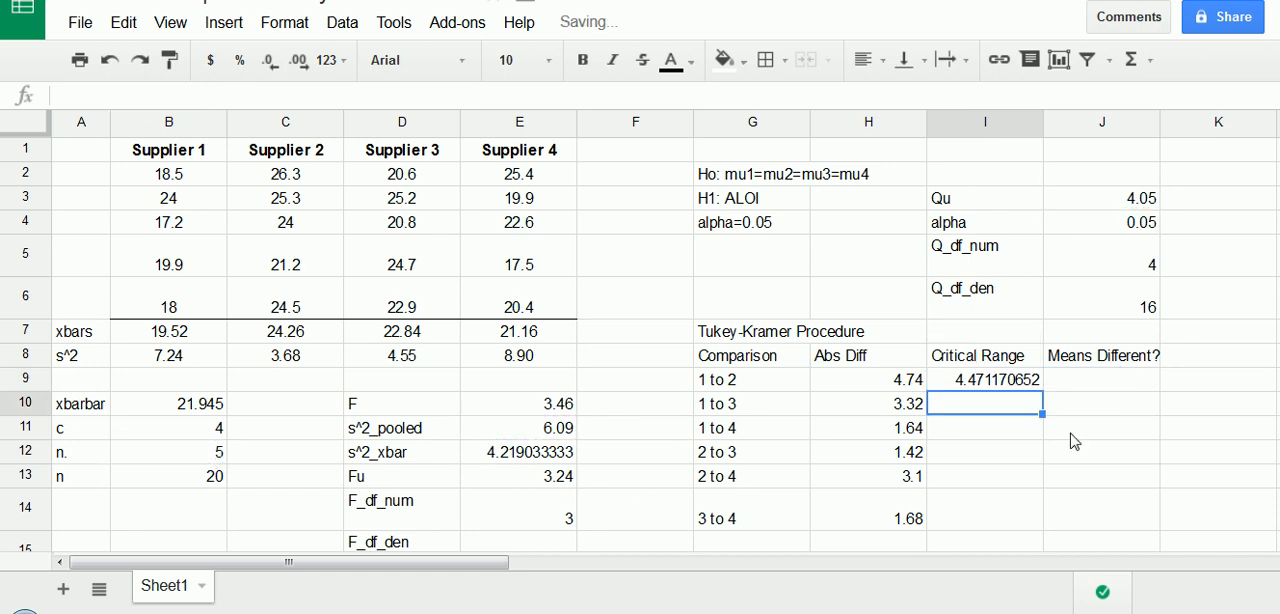
- Reduce the critical range in I9 to two decimal places
click(1018, 388)
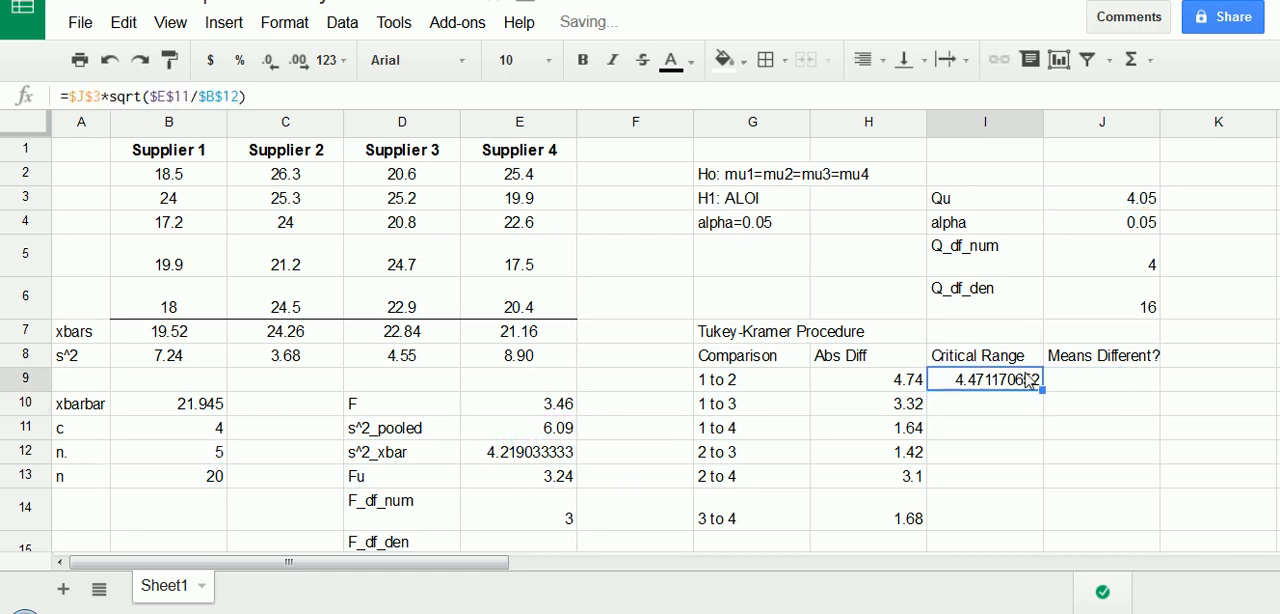
click(272, 64)
click(279, 68)
click(279, 68)
click(279, 68)
click(279, 68)
click(279, 68)
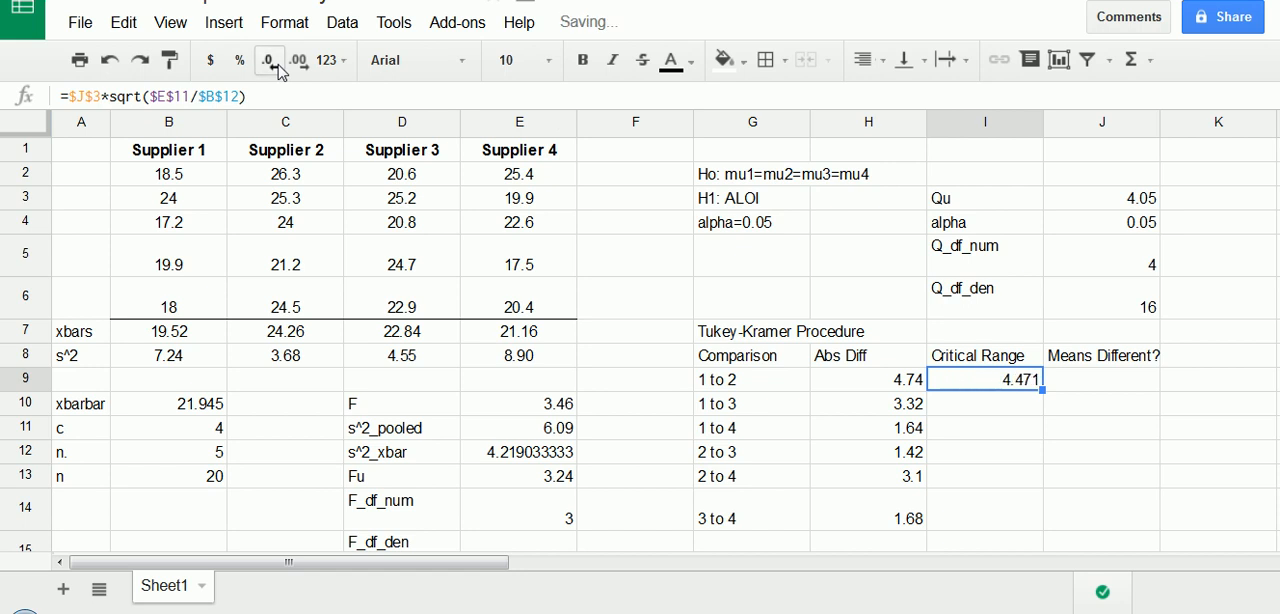
click(280, 68)
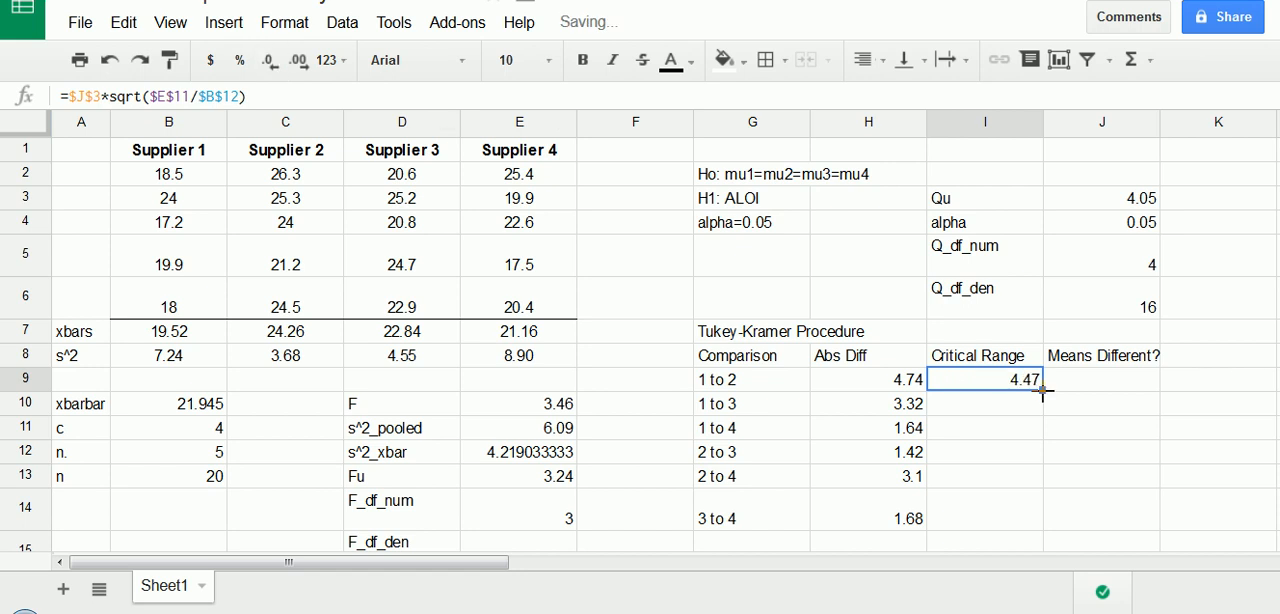
- Copy the critical range formula from I9 down through I14 for the remaining comparisons
drag(1043, 392, 1034, 516)
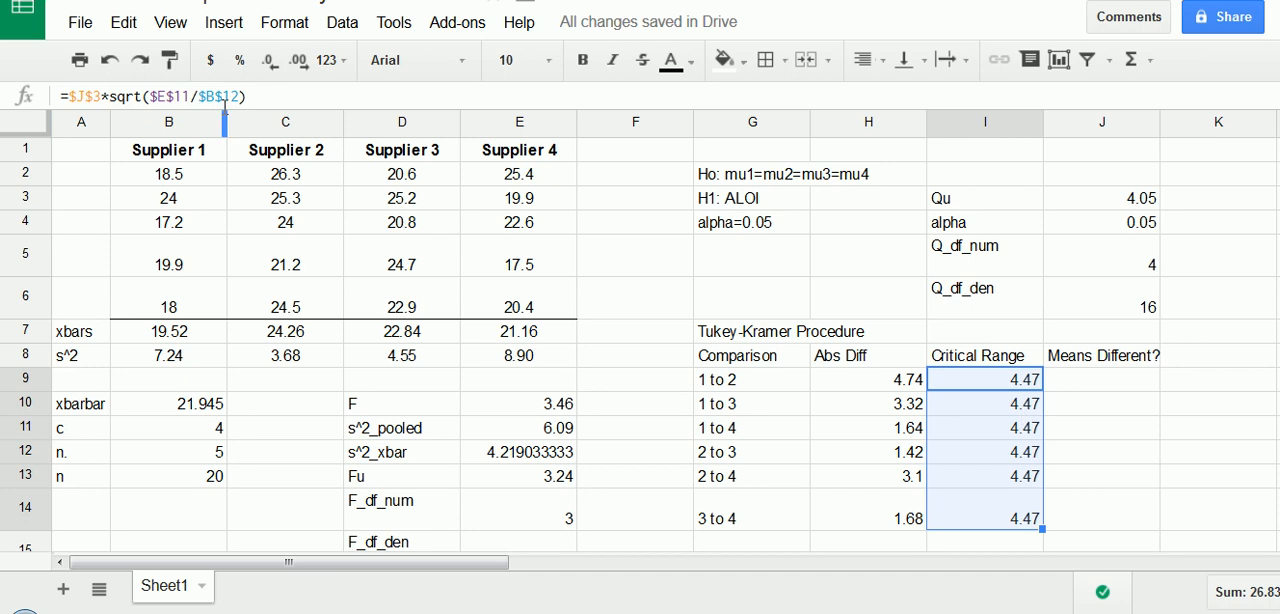
mouse_move(68, 90)
mouse_down()
mouse_move(200, 80)
mouse_move(145, 116)
mouse_move(68, 112)
mouse_move(204, 126)
mouse_up()
click(922, 406)
- Enter Yes under Means Different? in J9 for comparison 1 to 2
click(1086, 389)
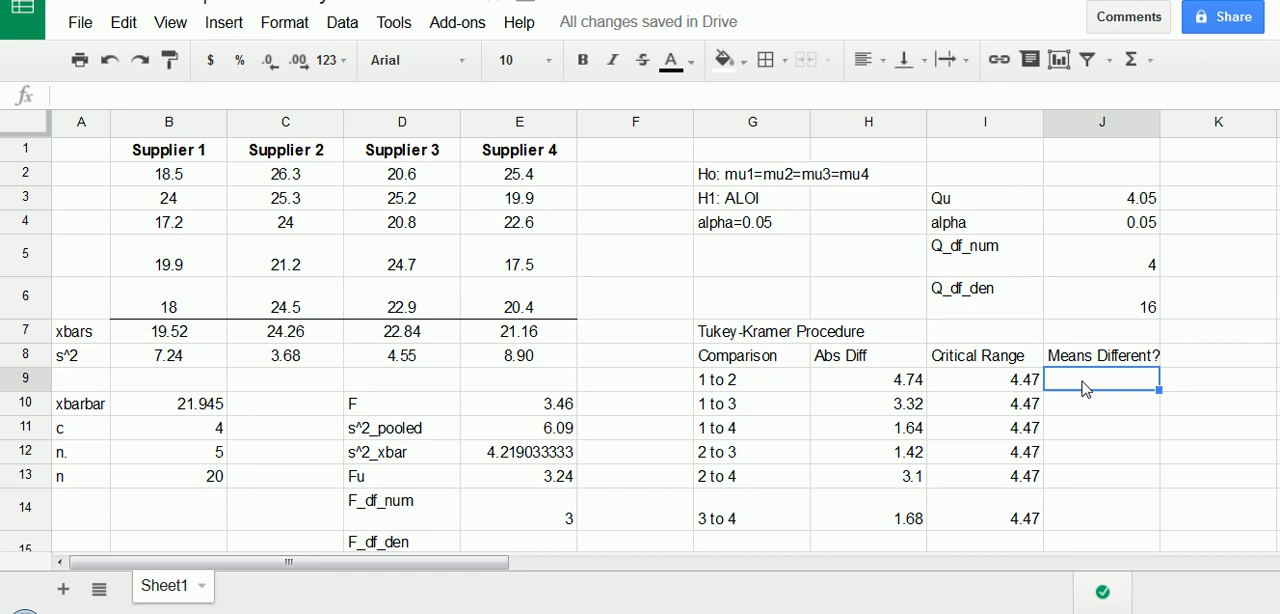
text(Yes)
key(Return)
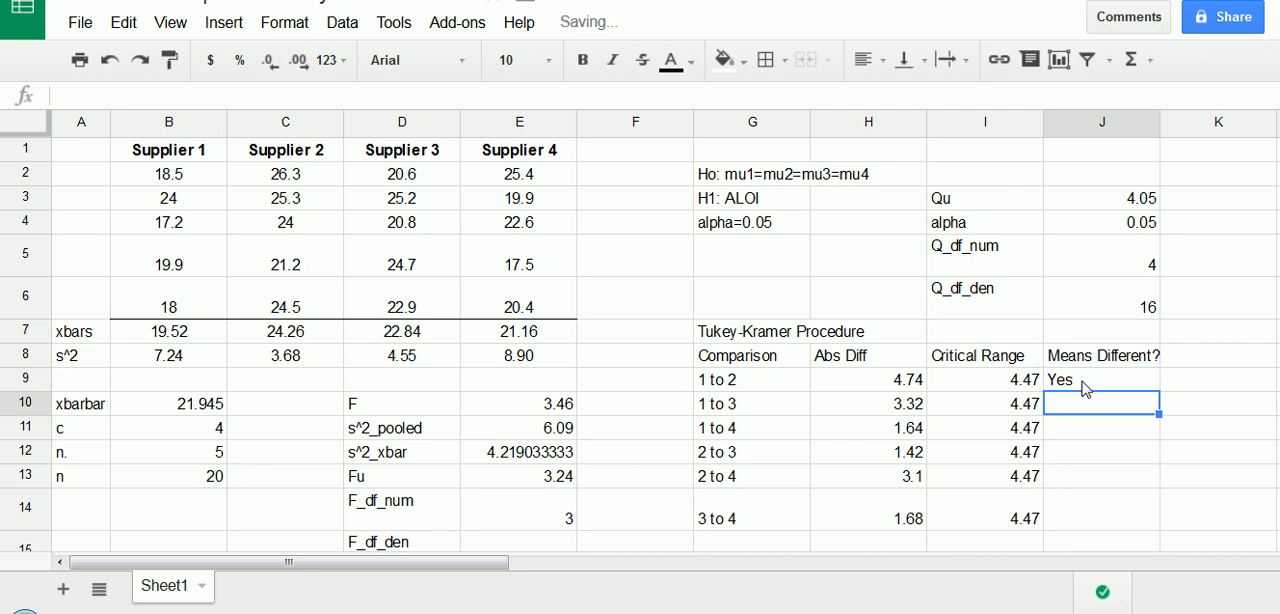
- Compare each absolute difference with its critical range, row by row, in the Tukey-Kramer table
click(1086, 389)
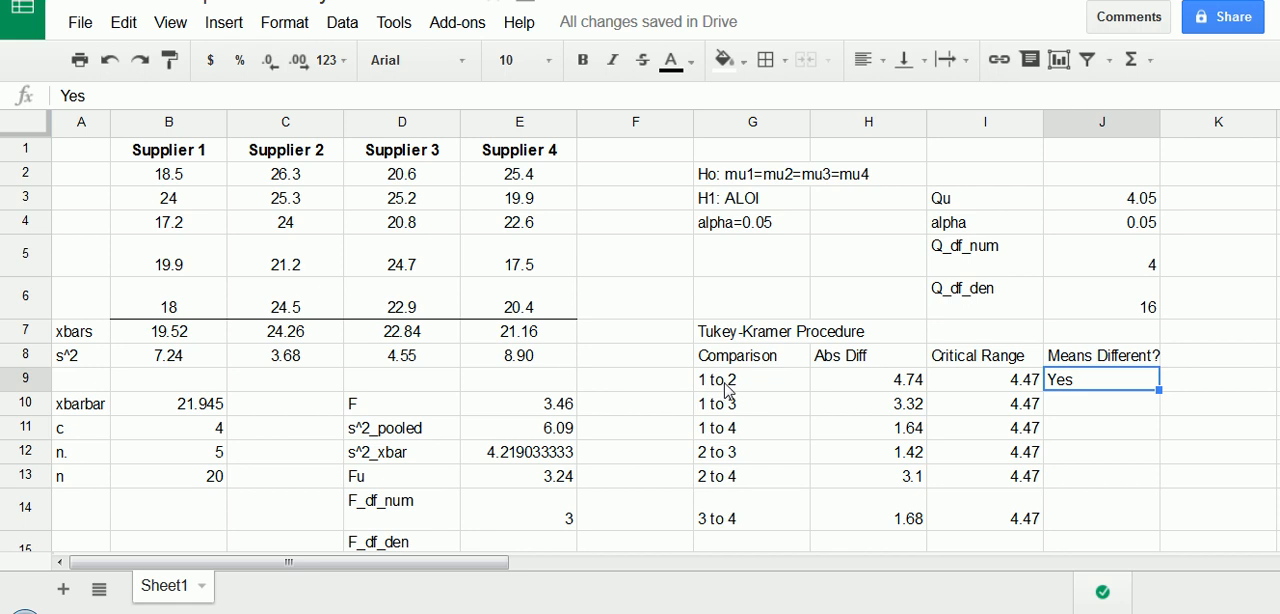
key(ctrl+shift+d)
mouse_move(948, 370)
mouse_down()
mouse_move(967, 380)
mouse_move(949, 389)
mouse_up()
drag(962, 396, 952, 418)
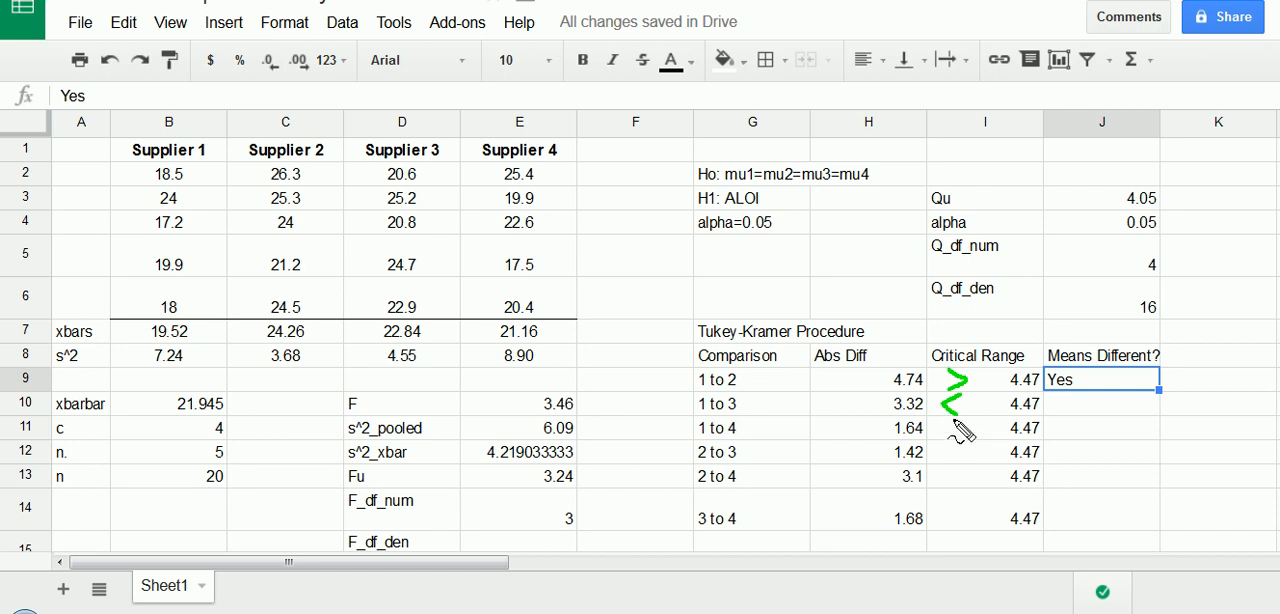
drag(957, 418, 955, 530)
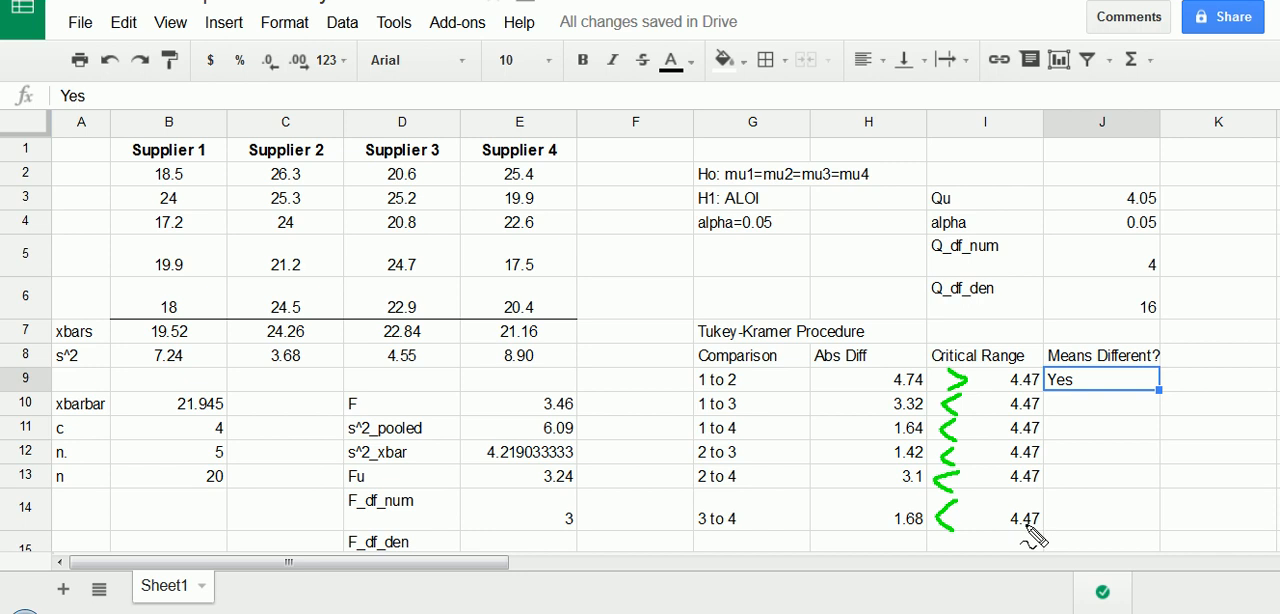
- Enter No under Means Different? in J10 and fill it down through J14
click(1082, 405)
text(No)
key(Return)
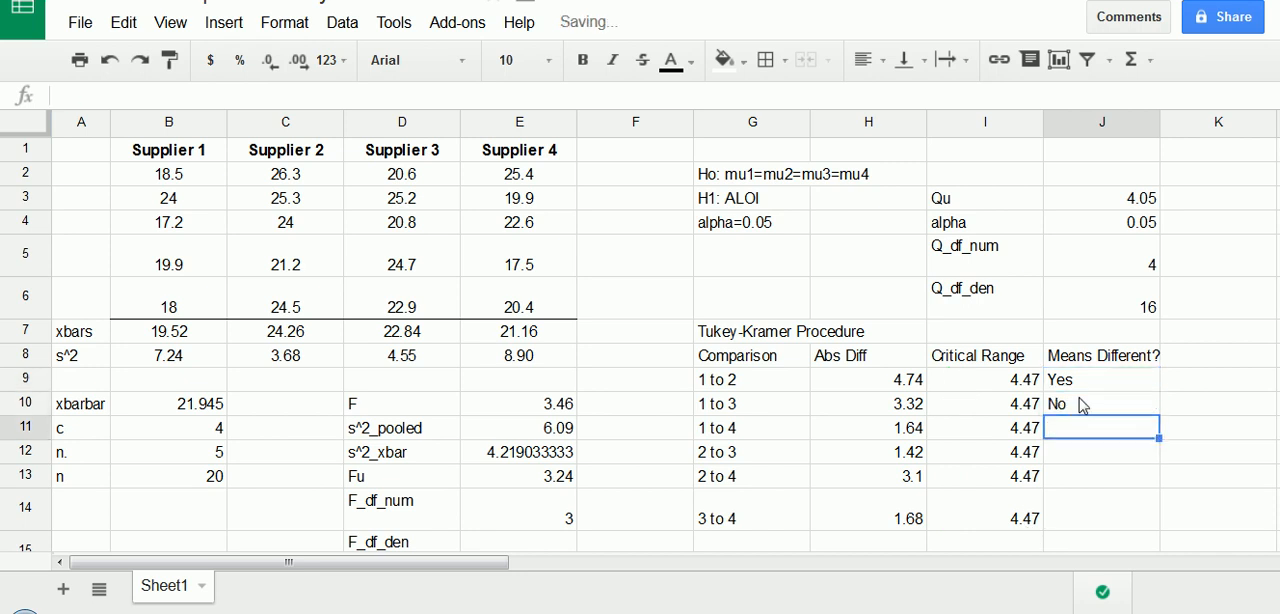
click(1082, 405)
drag(1159, 414, 1140, 512)
click(1120, 486)
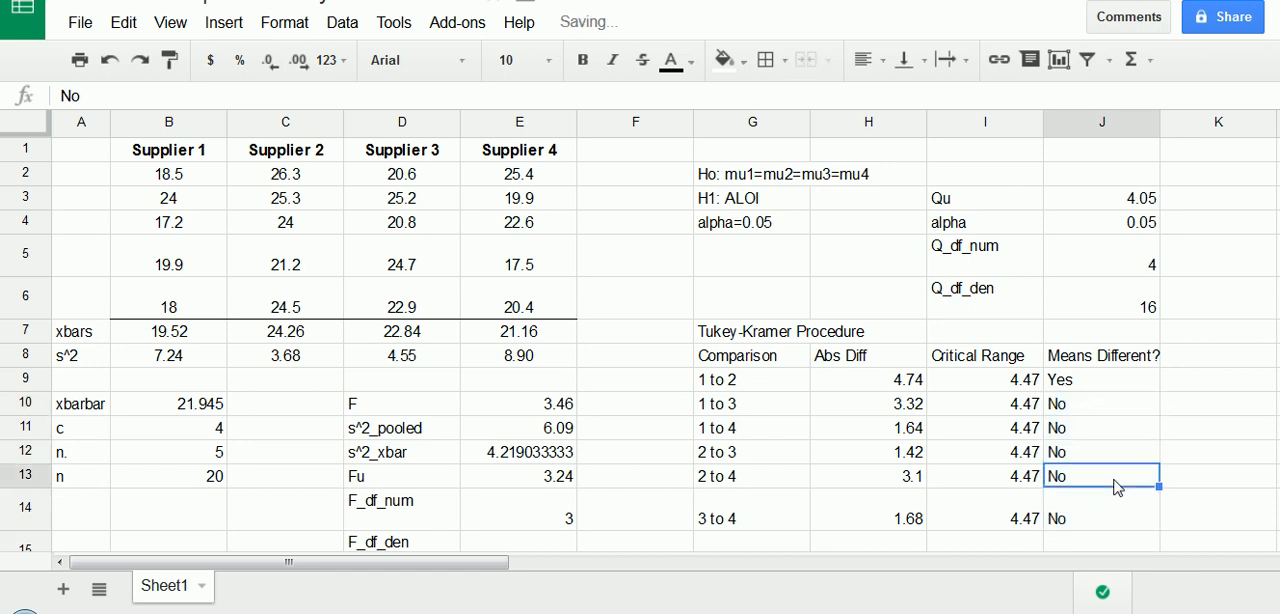
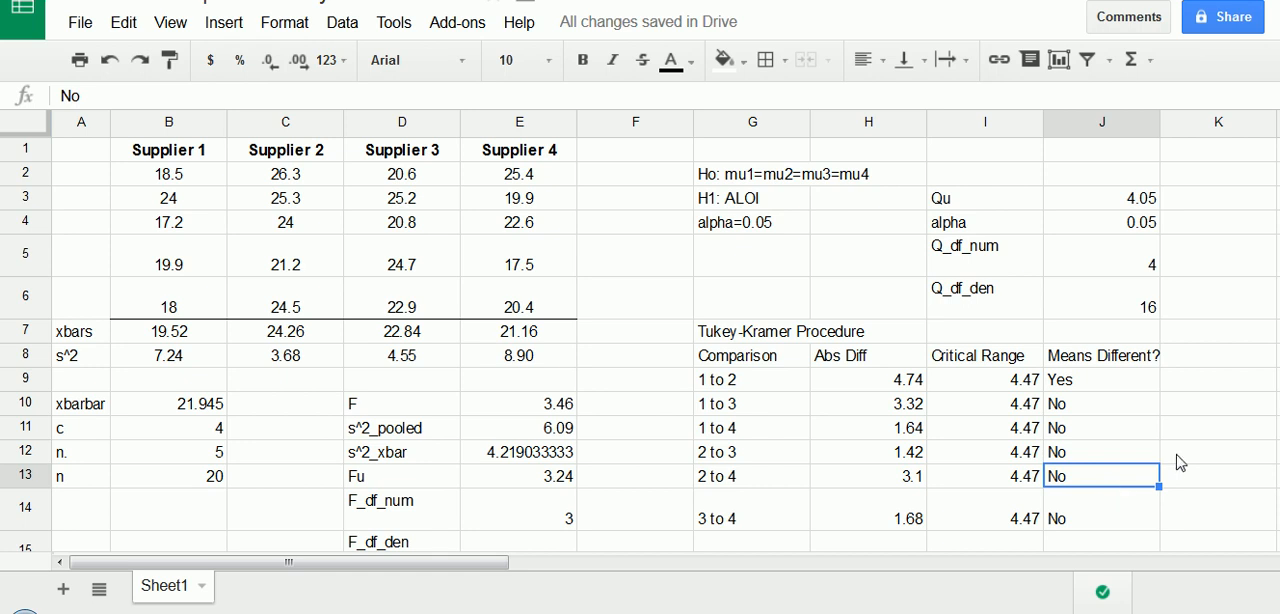
- Color the Yes result in J9 for comparison 1 to 2 red
click(1108, 382)
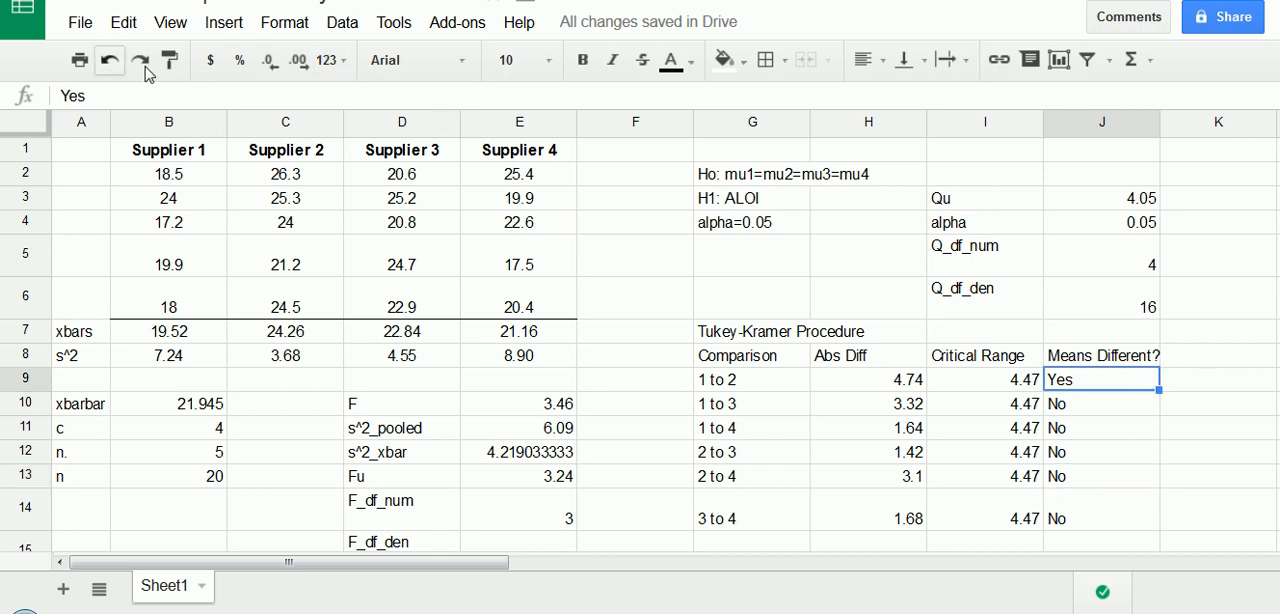
click(677, 70)
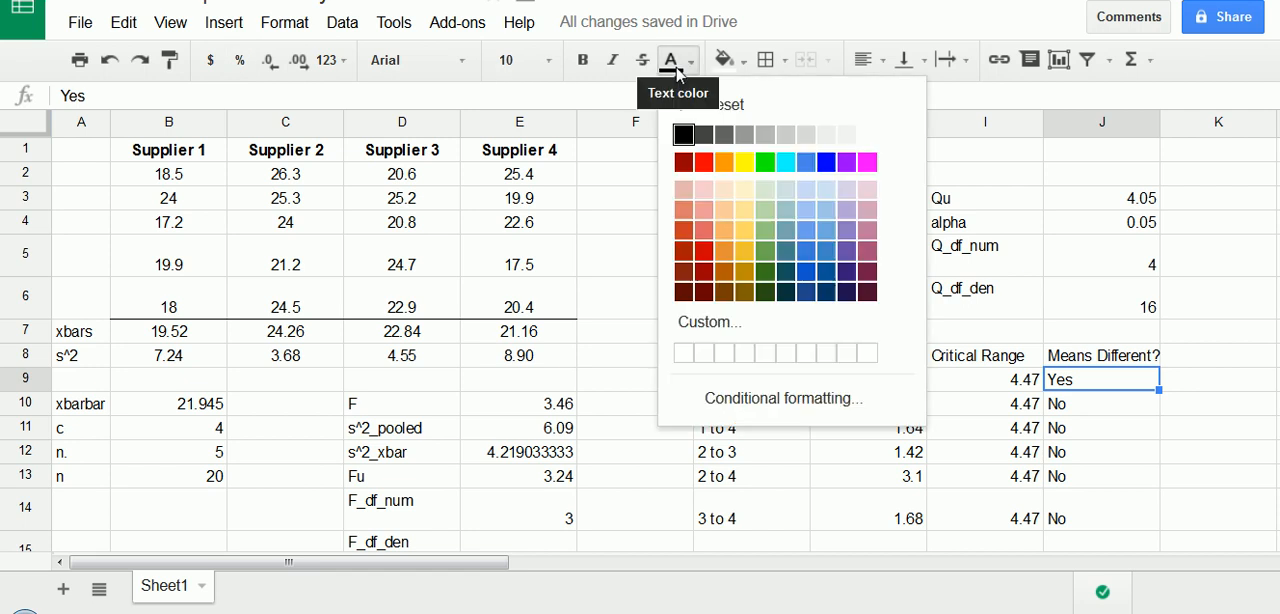
click(704, 162)
key(Left)
click(1075, 450)
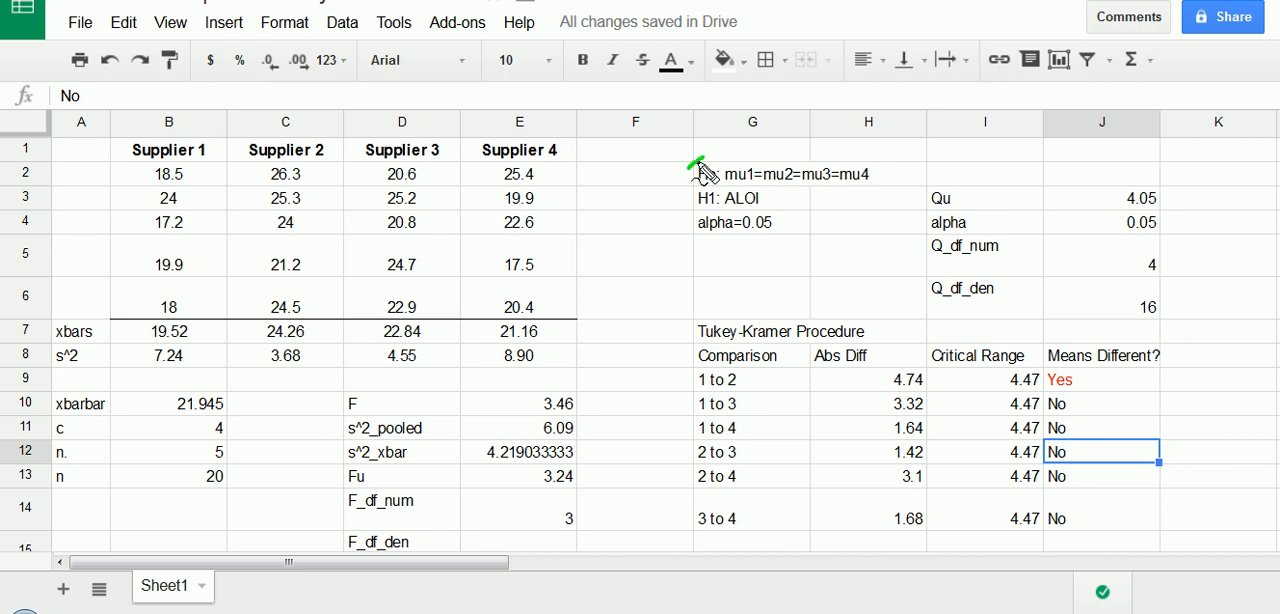
mouse_move(690, 166)
mouse_down()
mouse_move(890, 196)
mouse_move(698, 152)
mouse_up()
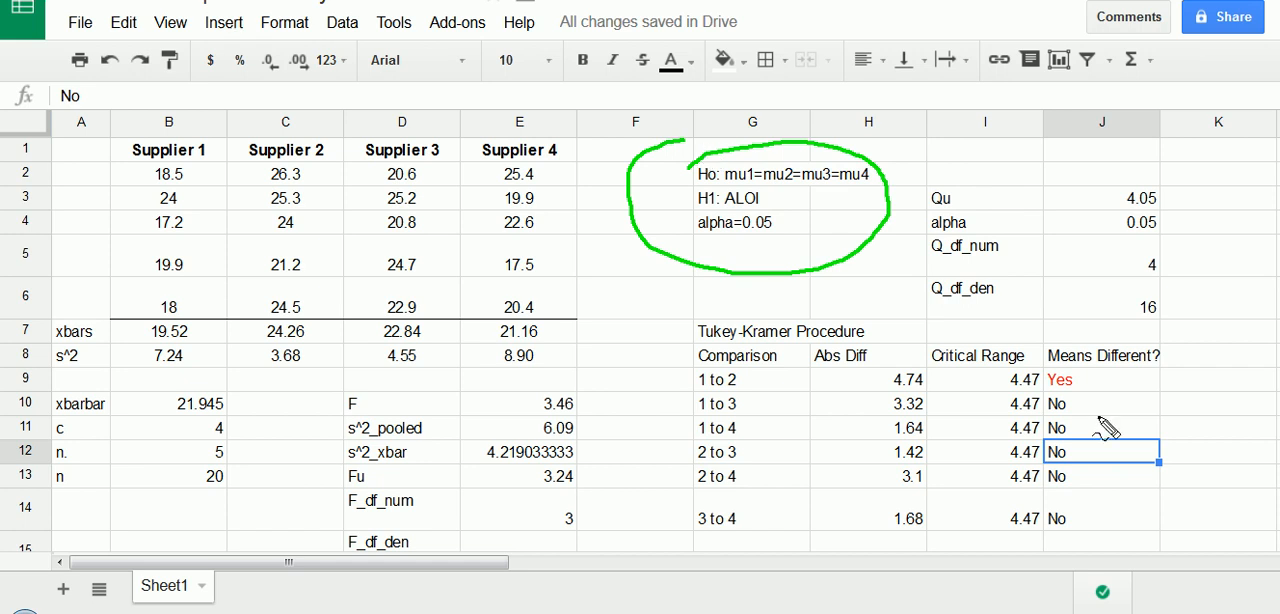
mouse_move(1042, 376)
mouse_down()
mouse_move(1082, 381)
mouse_move(1052, 402)
mouse_move(1046, 375)
mouse_up()
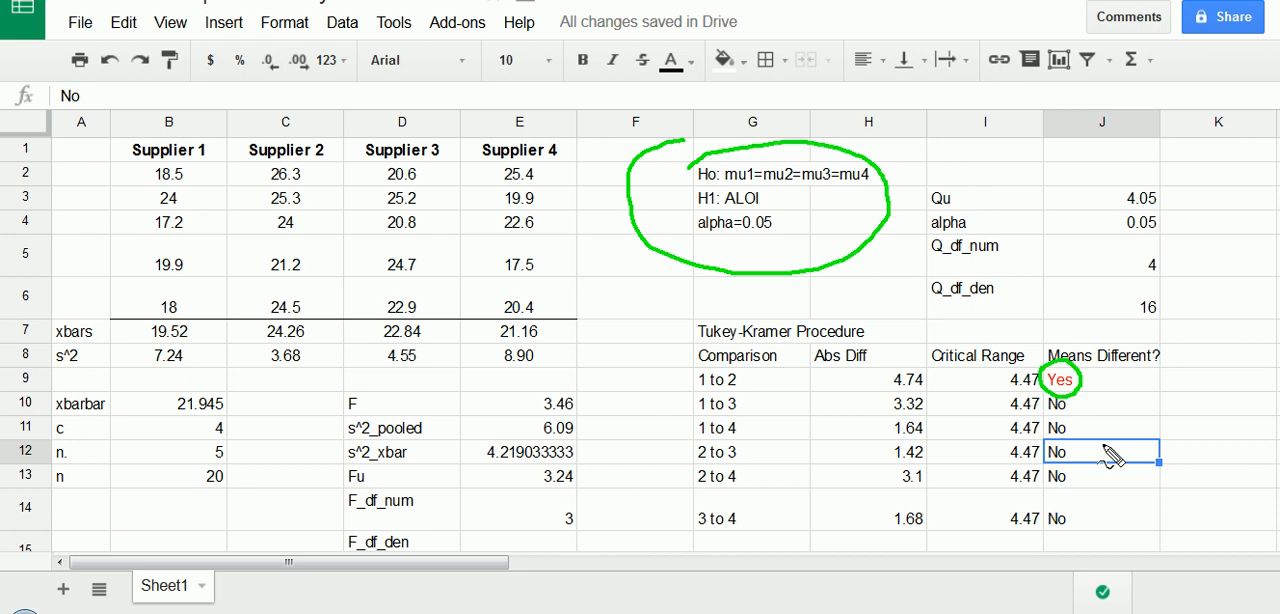
mouse_move(1110, 394)
mouse_down()
mouse_move(1086, 391)
mouse_move(1088, 528)
mouse_up()
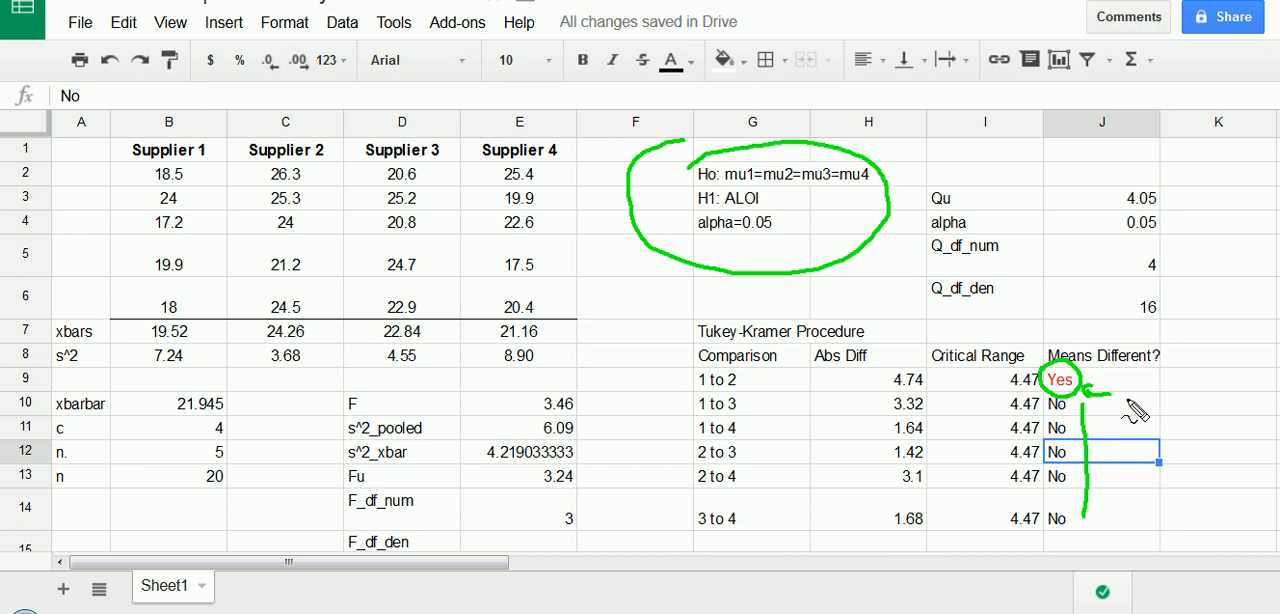
key(Escape)
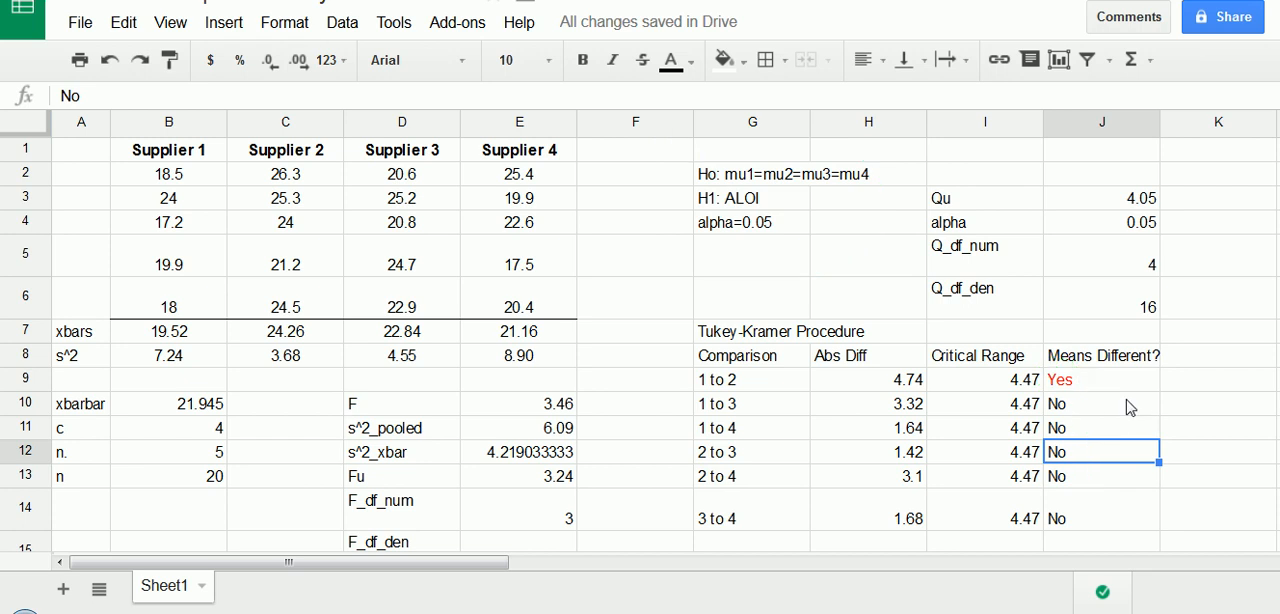